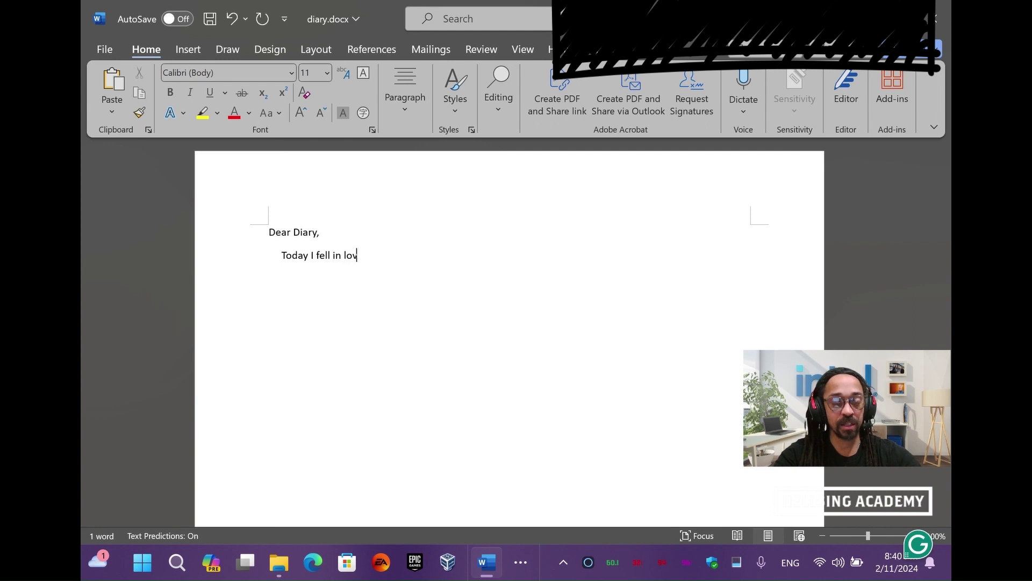
Finish the line with 'love with that hot thing at the bus stop. Hope dad isn't too angry. SHabah!', fixing typos
type("hot")
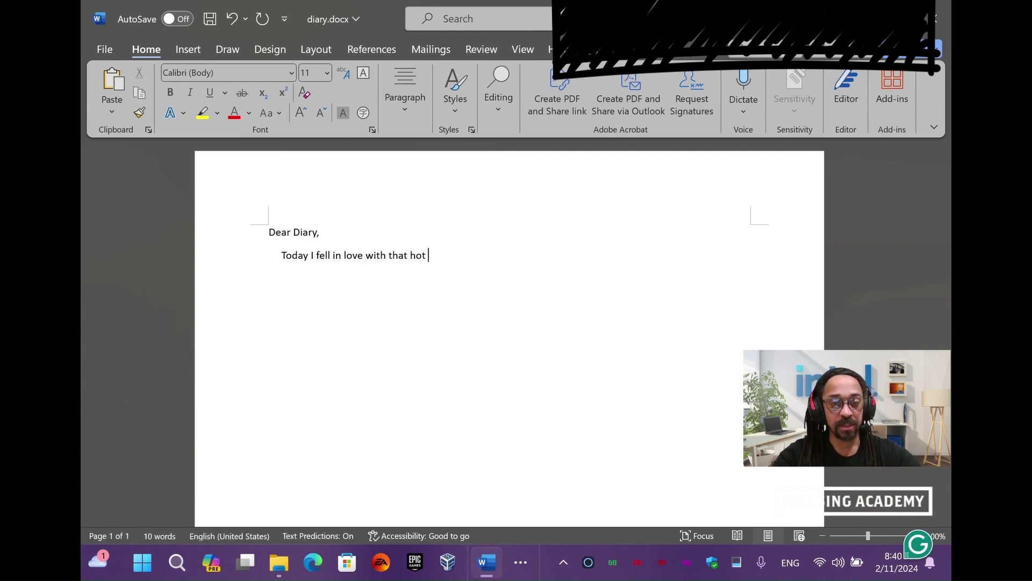
type(" some thing ")
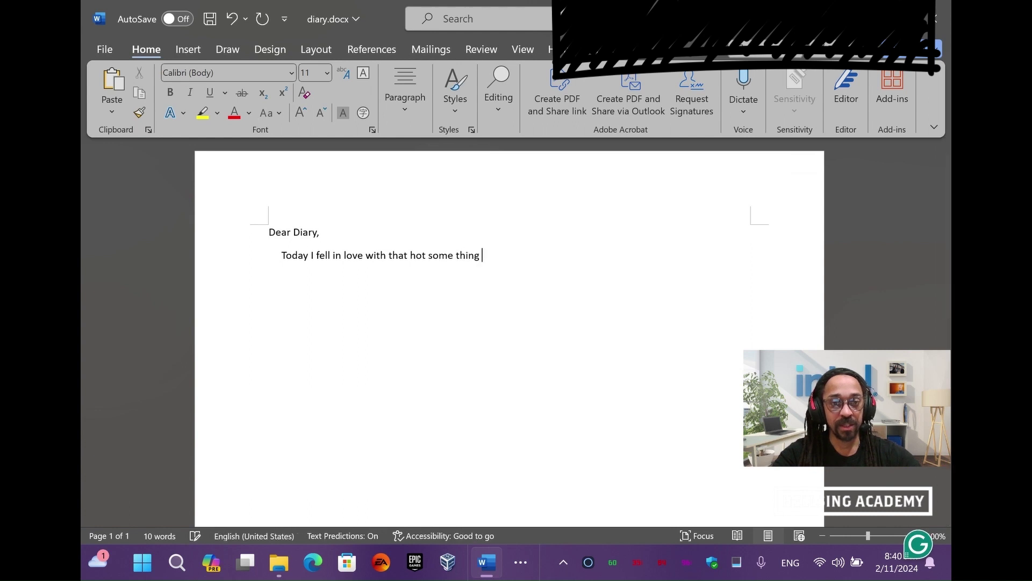
type("some thin som ethng")
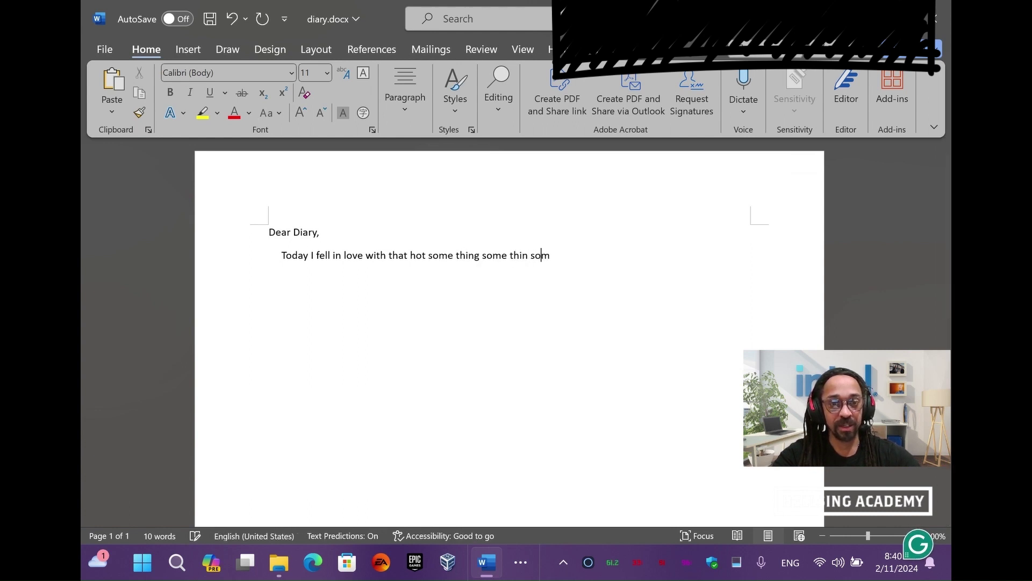
key("BackSpace")
key("BackSpace")
key("BackSpace")
key("BackSpace")
key("BackSpace")
key("BackSpace")
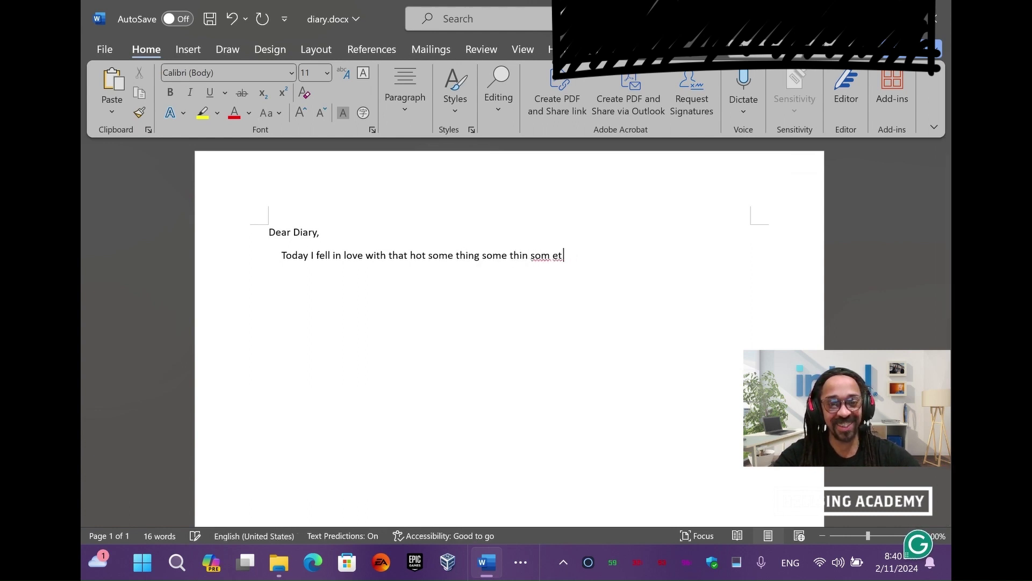
type("e thni")
key("Right")
type("g ")
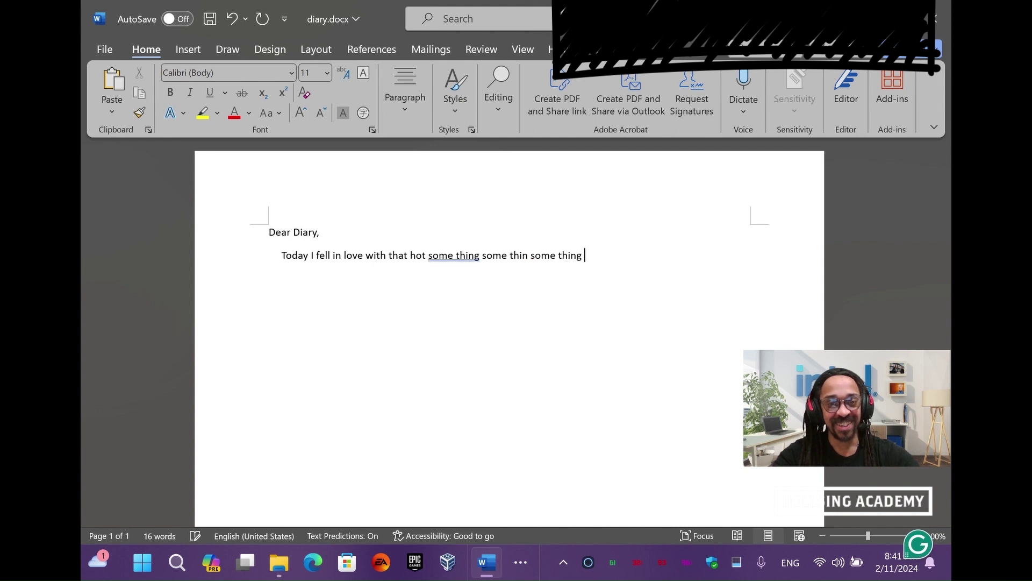
type("at the bus stop. Hope dad isn't too an")
type("gry")
type(". SH")
type("abah!")
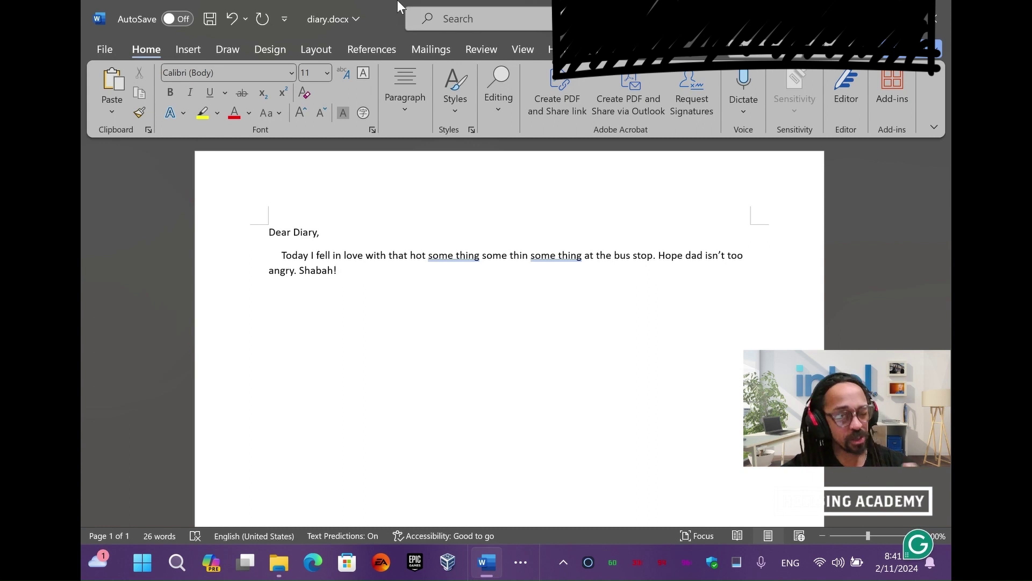
Reach diary.docx's General Options dialog through Save As, More options and the Tools menu
left_click(104, 48)
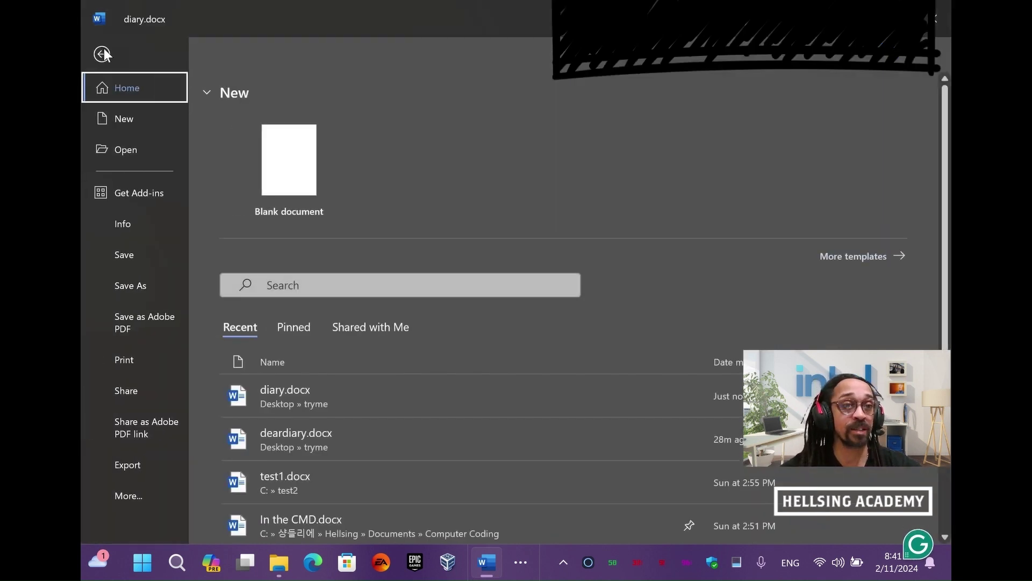
left_click(143, 287)
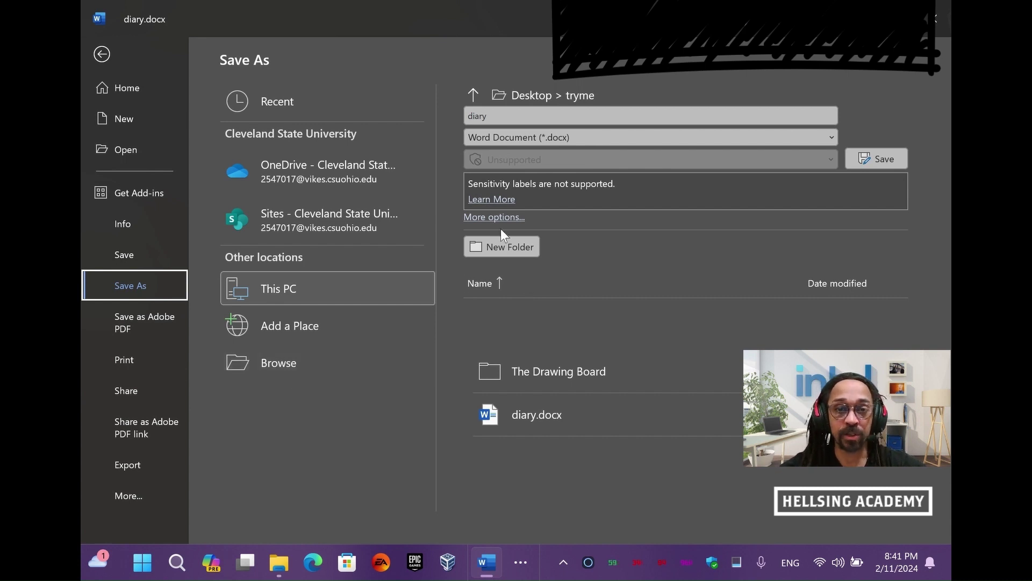
left_click(492, 217)
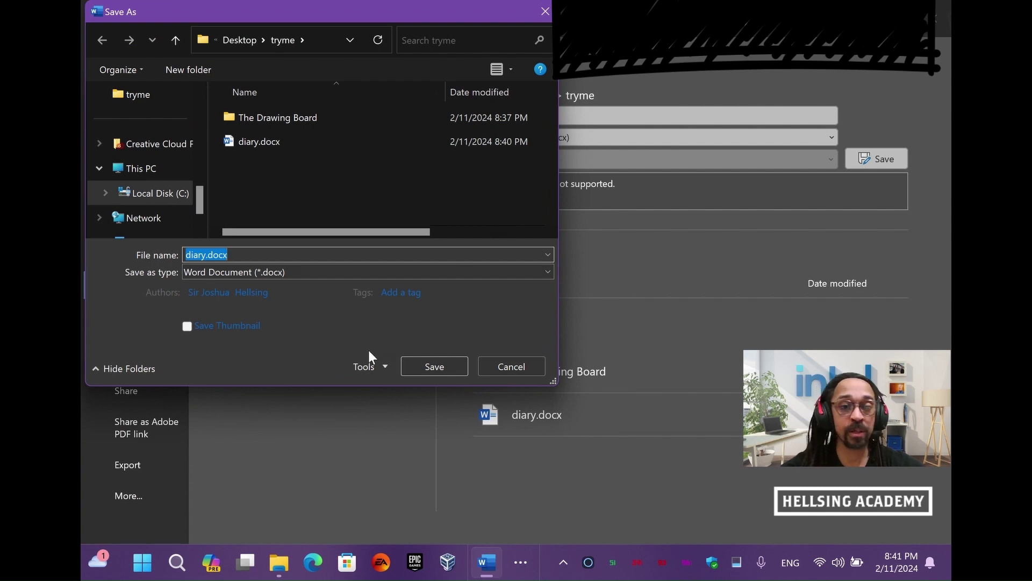
left_click(379, 369)
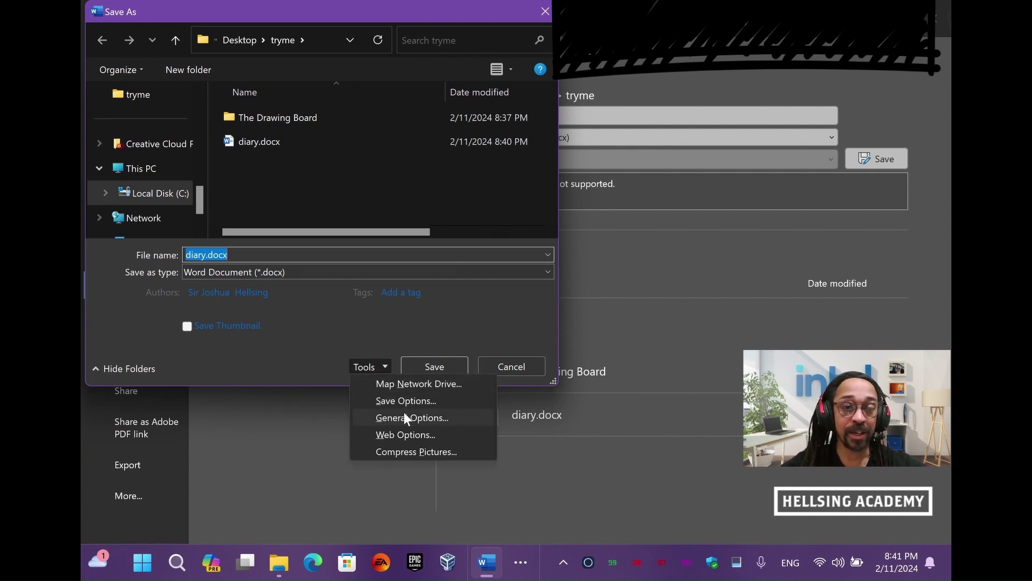
left_click(436, 418)
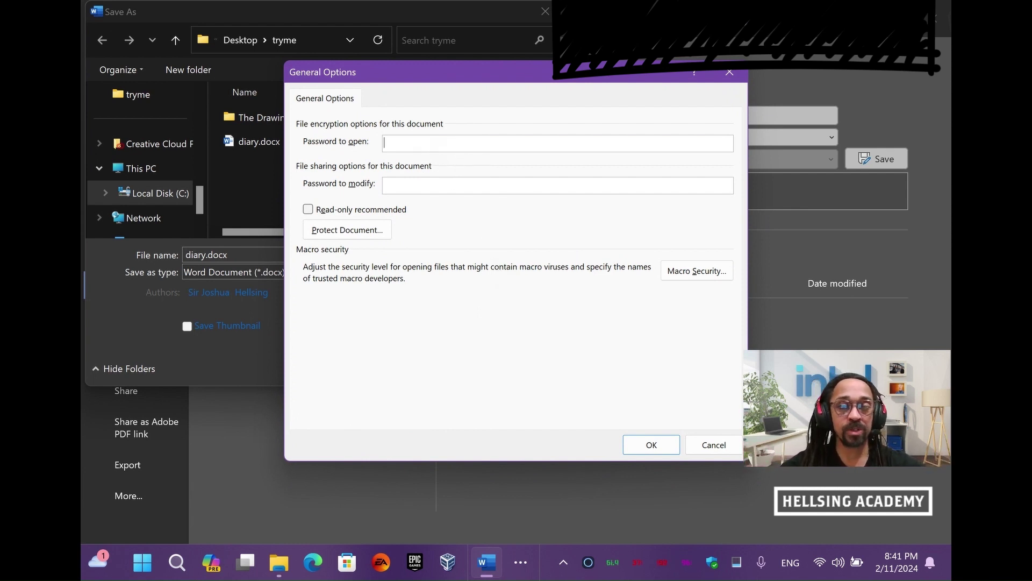
Set and confirm a password to open, then save diary.docx into tryme
type("p")
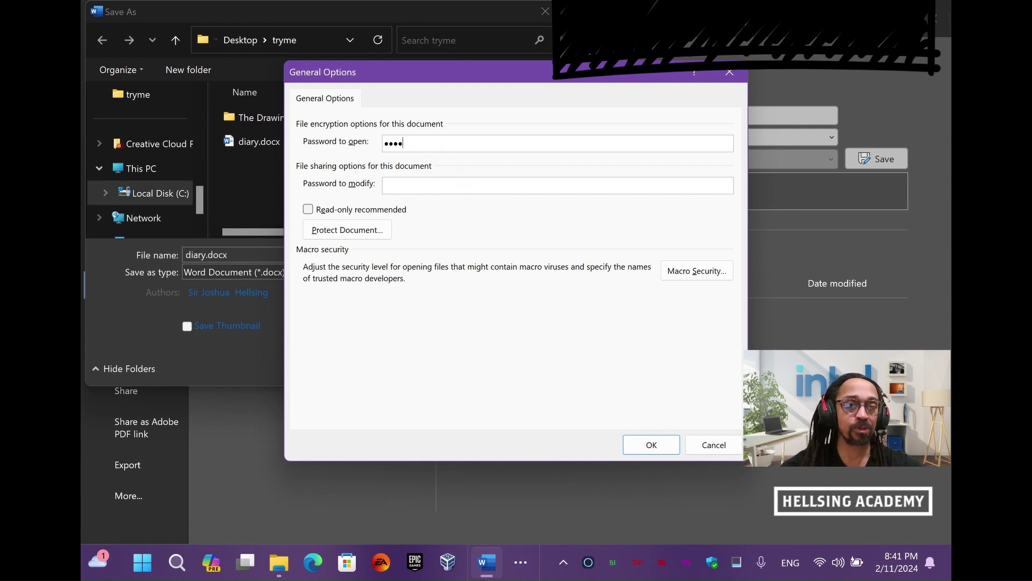
left_click(659, 447)
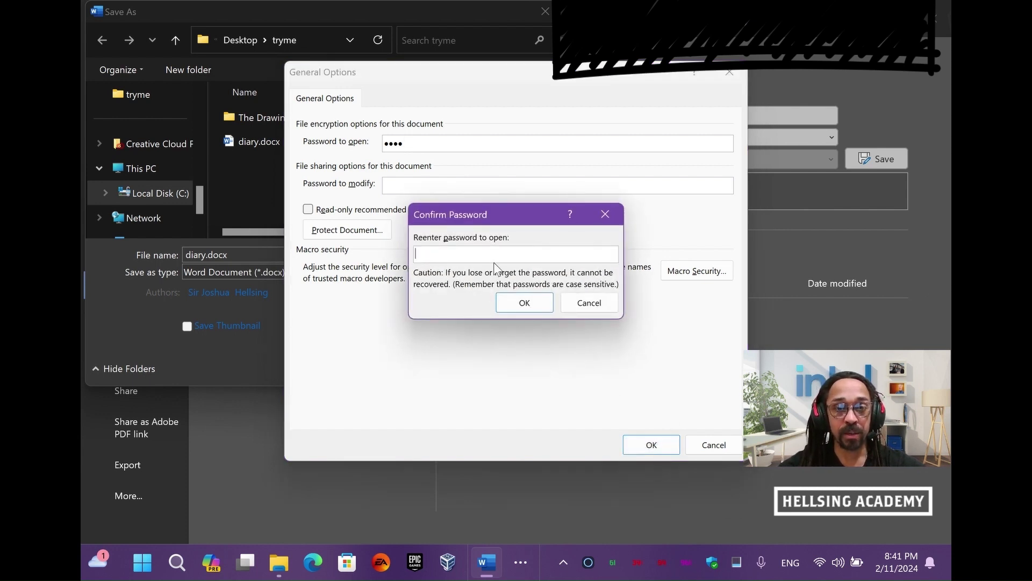
type("1234")
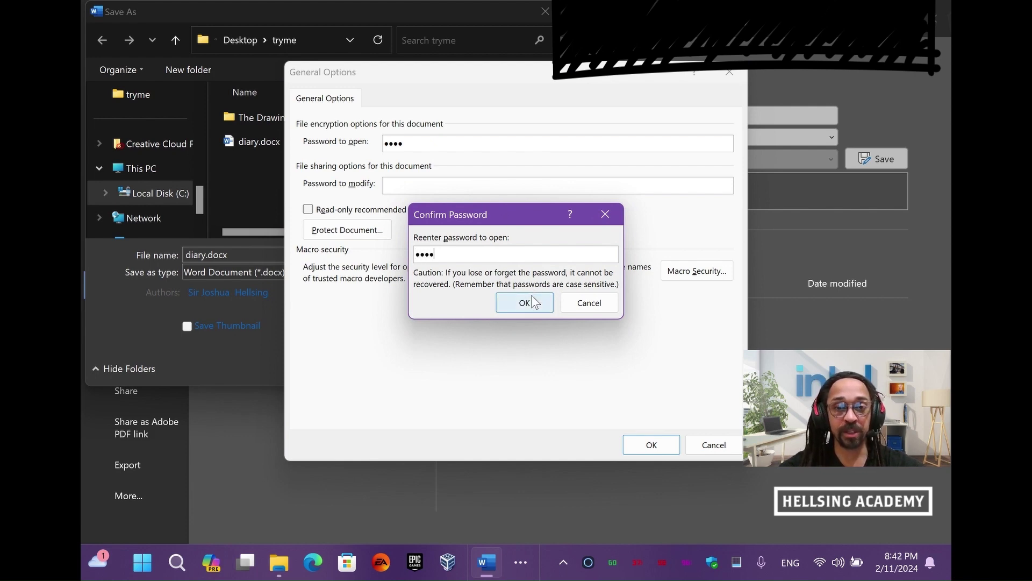
left_click(532, 302)
left_click(455, 364)
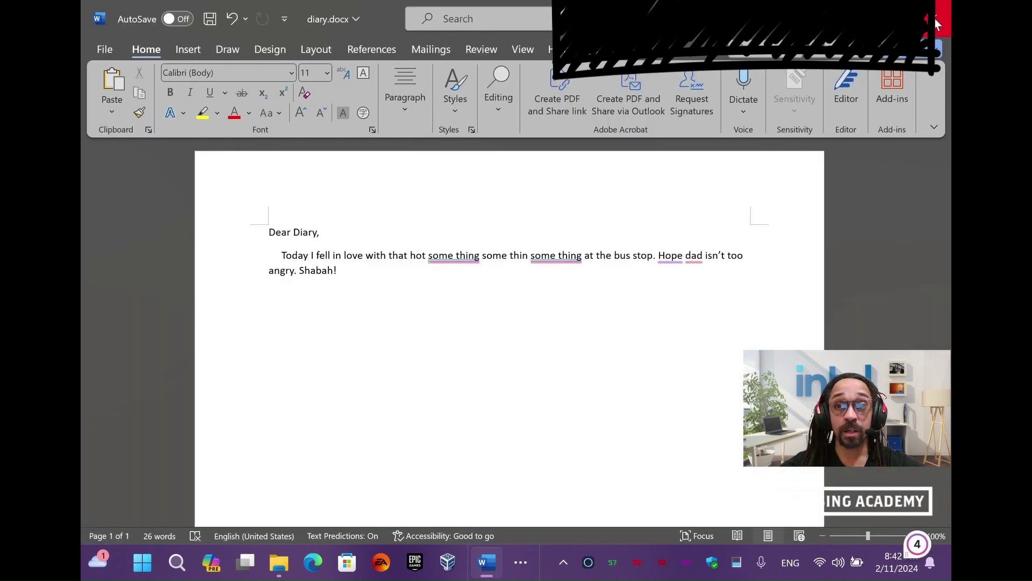
Close diary.docx, reopen it with its password to verify protection, then close it and Word
left_click(935, 23)
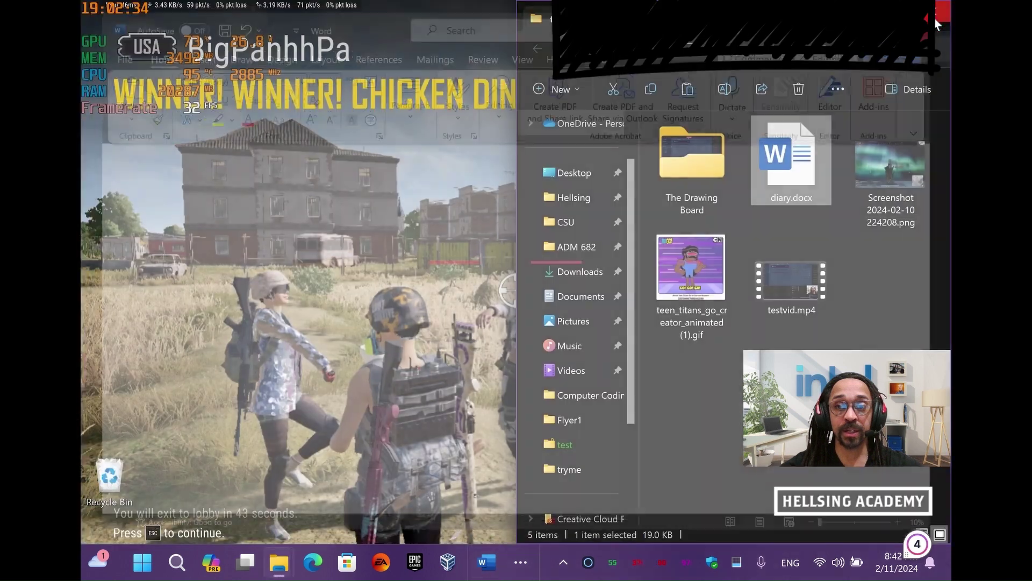
double_click(797, 170)
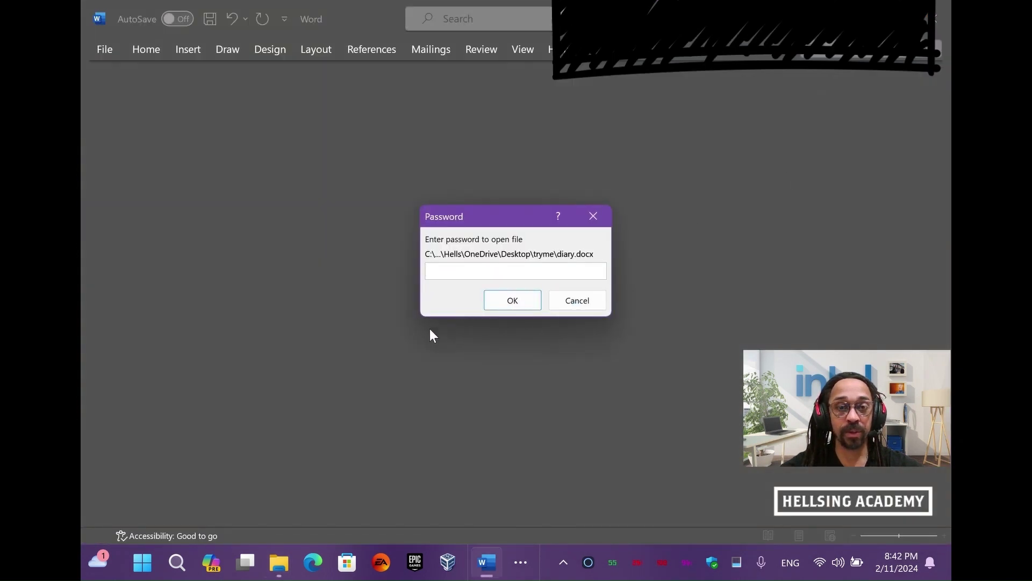
type("****")
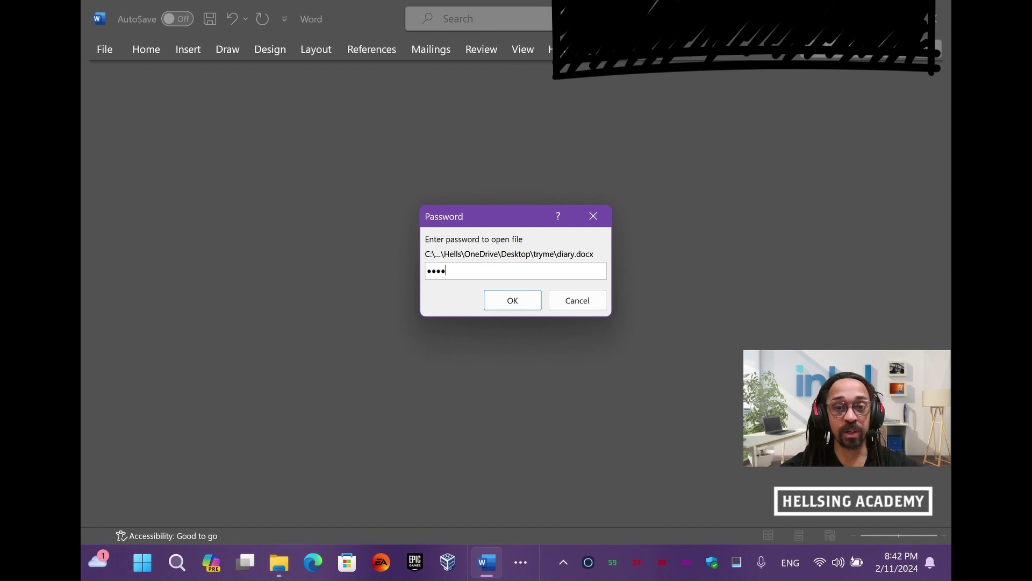
left_click(495, 299)
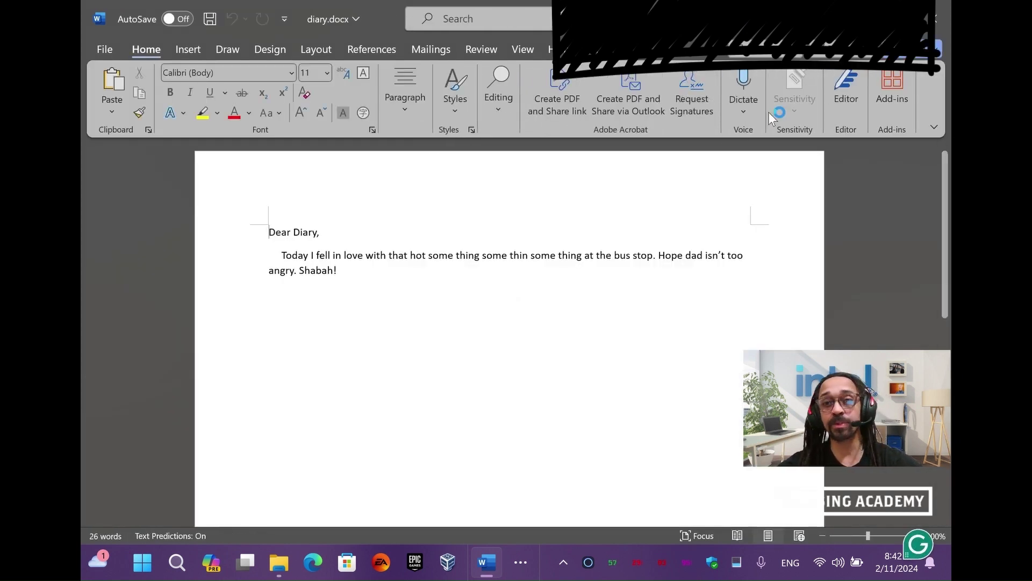
left_click(943, 11)
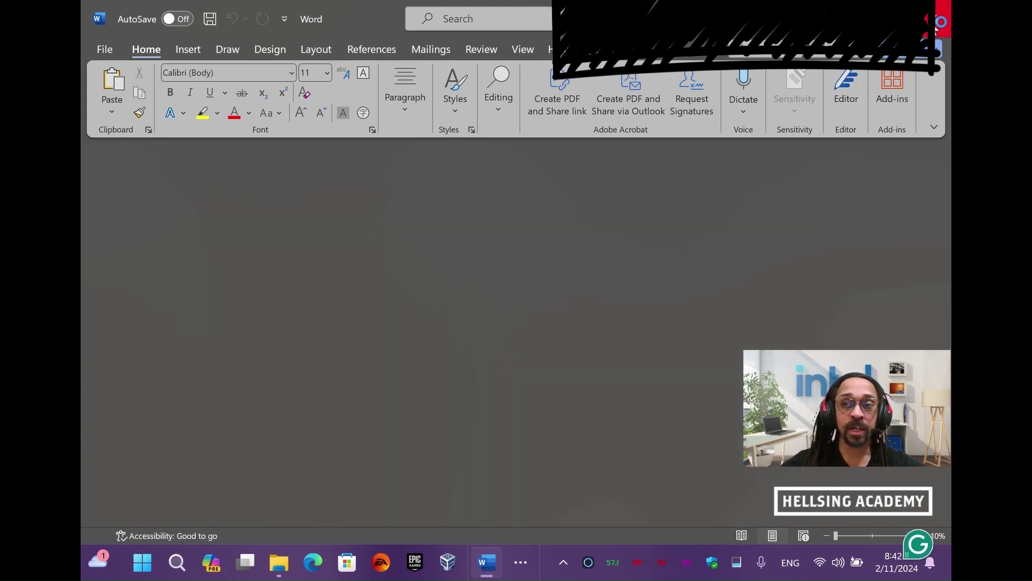
left_click(943, 11)
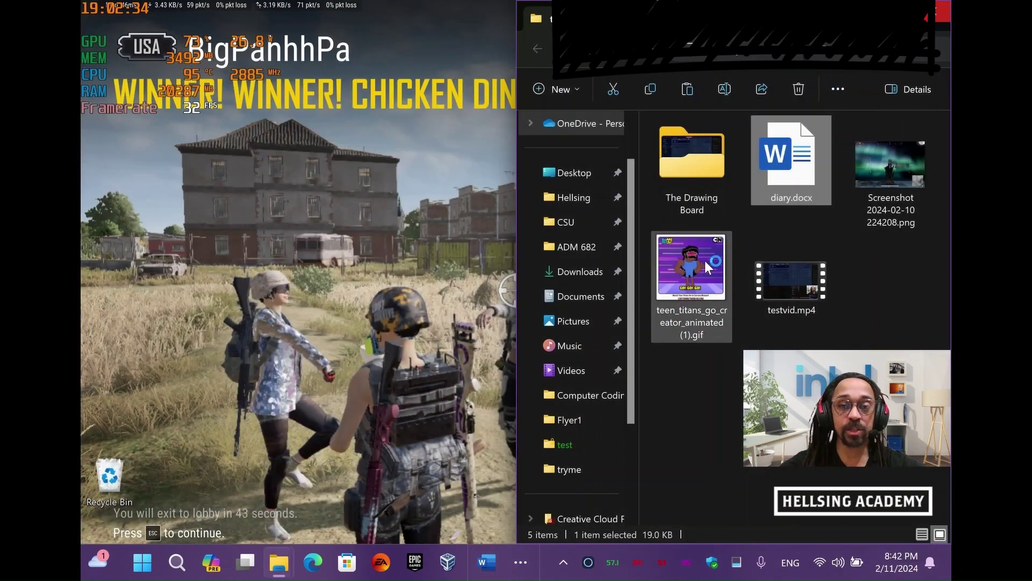
Create a new Excel worksheet named bullycash.xlsx in tryme and open it
right_click(860, 277)
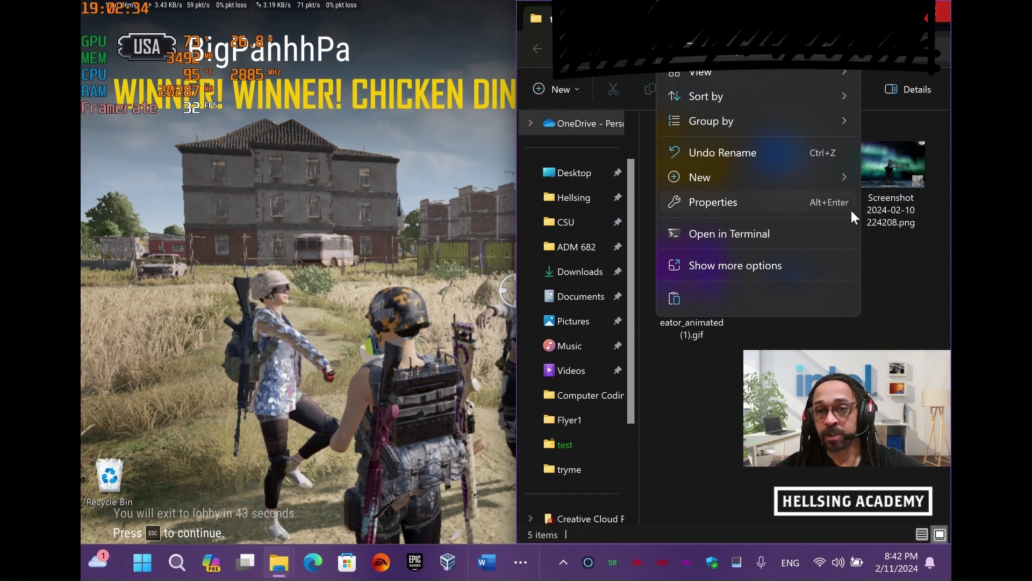
mouse_move(818, 169)
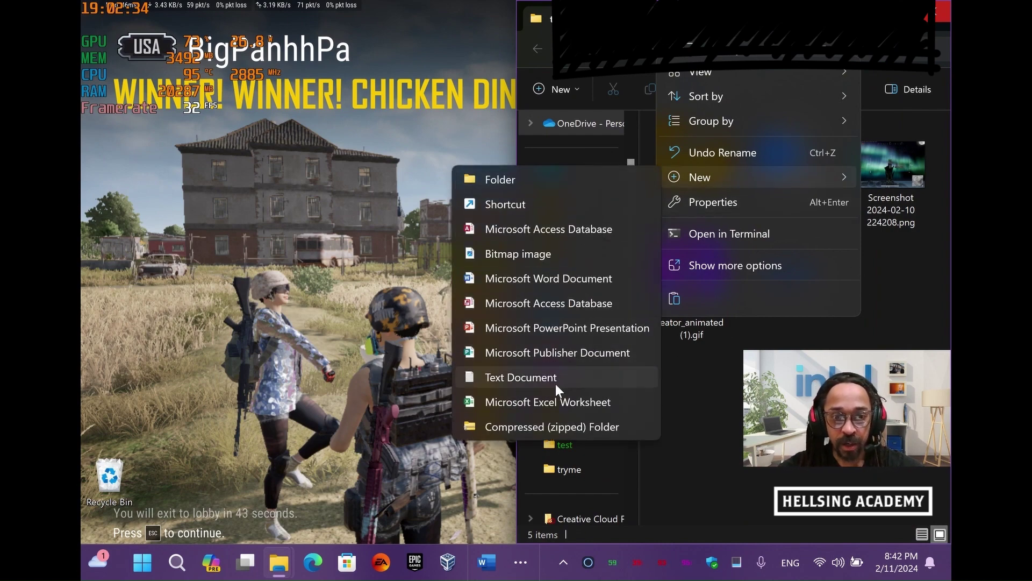
left_click(626, 402)
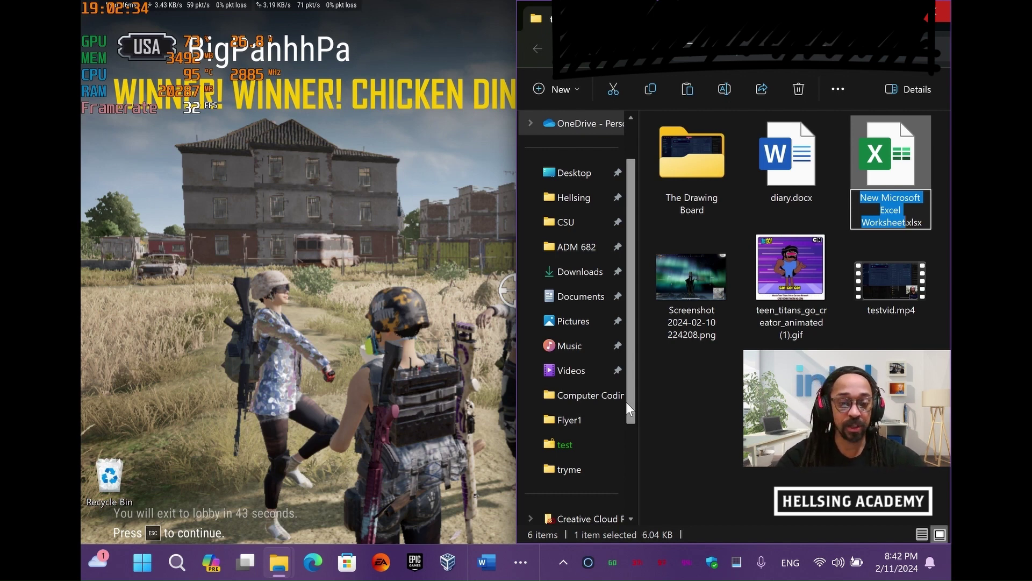
type("bull")
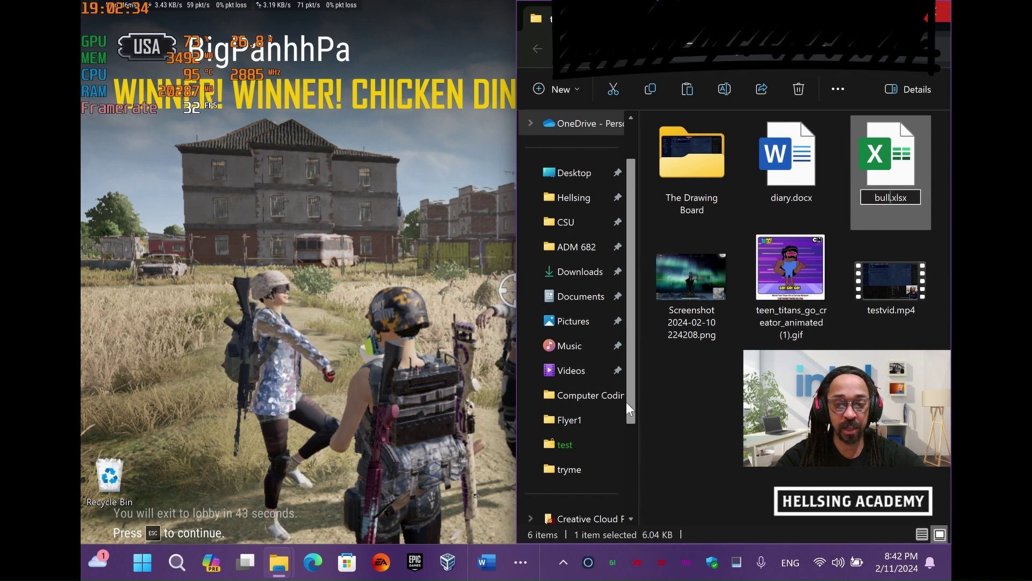
key("BackSpace")
key("BackSpace")
key("BackSpace")
key("BackSpace")
type("bullycash")
key("Return")
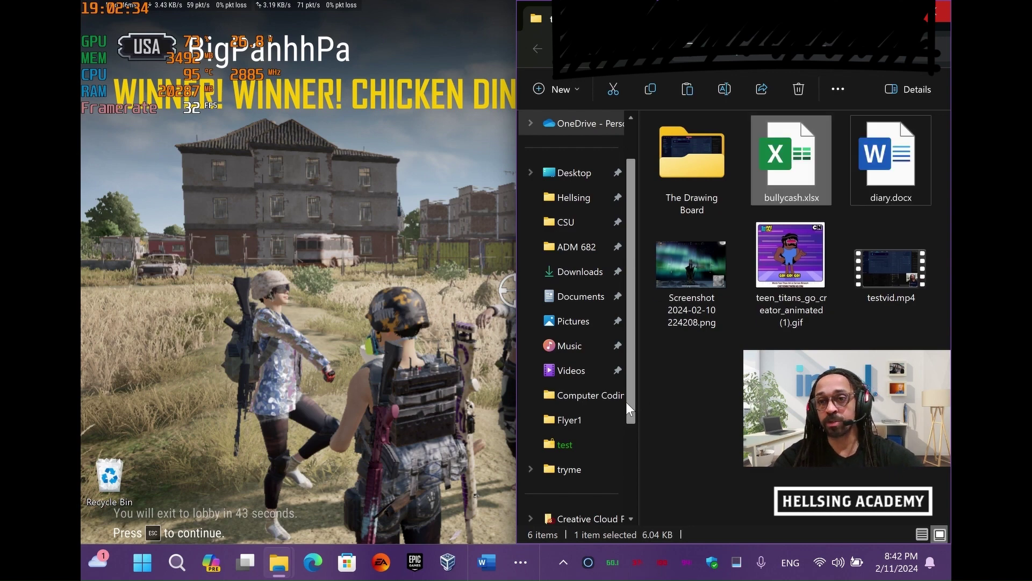
double_click(795, 167)
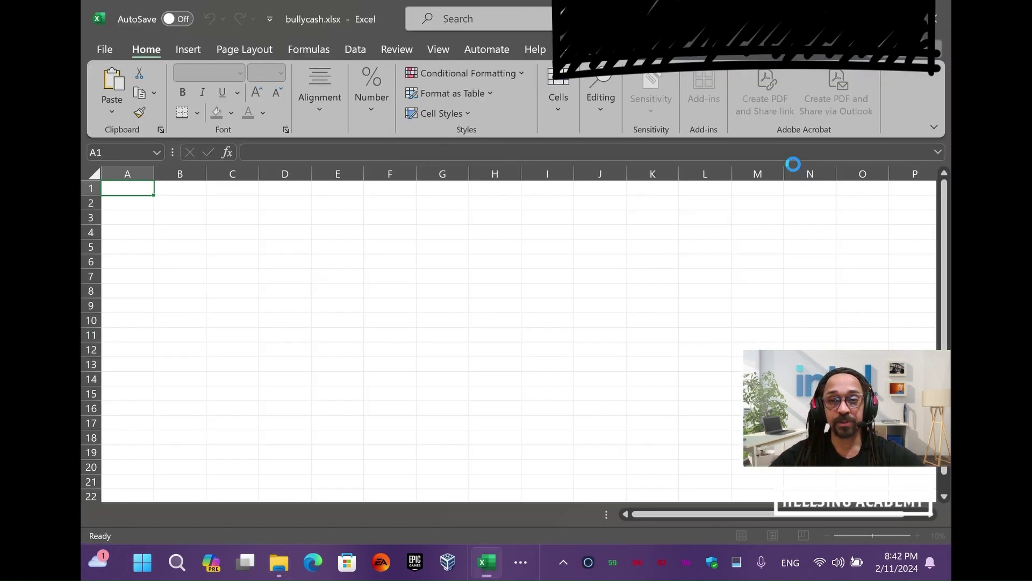
Enter the heading 'bully cash records' in cell A1
type("bul")
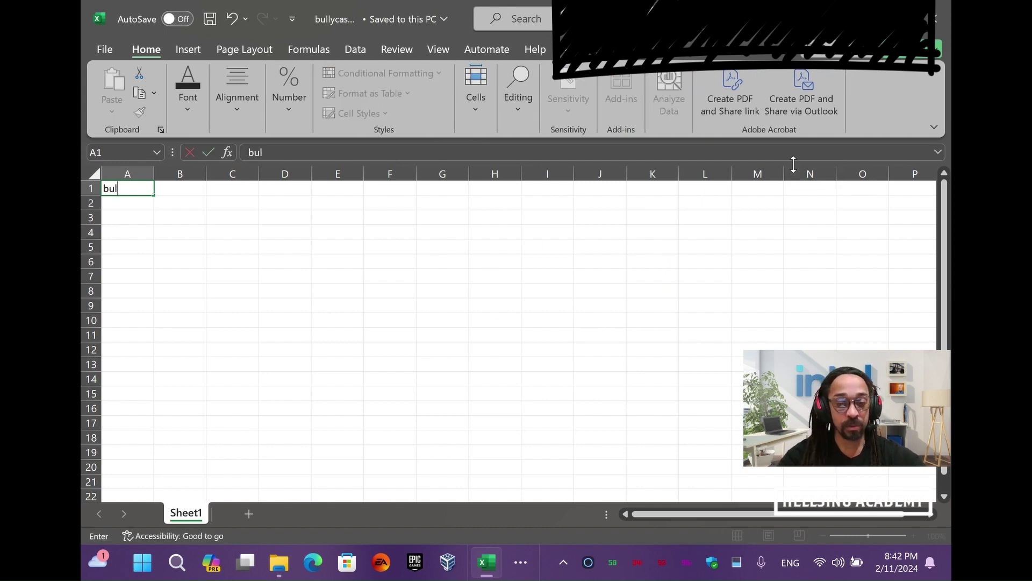
type("ly cash records")
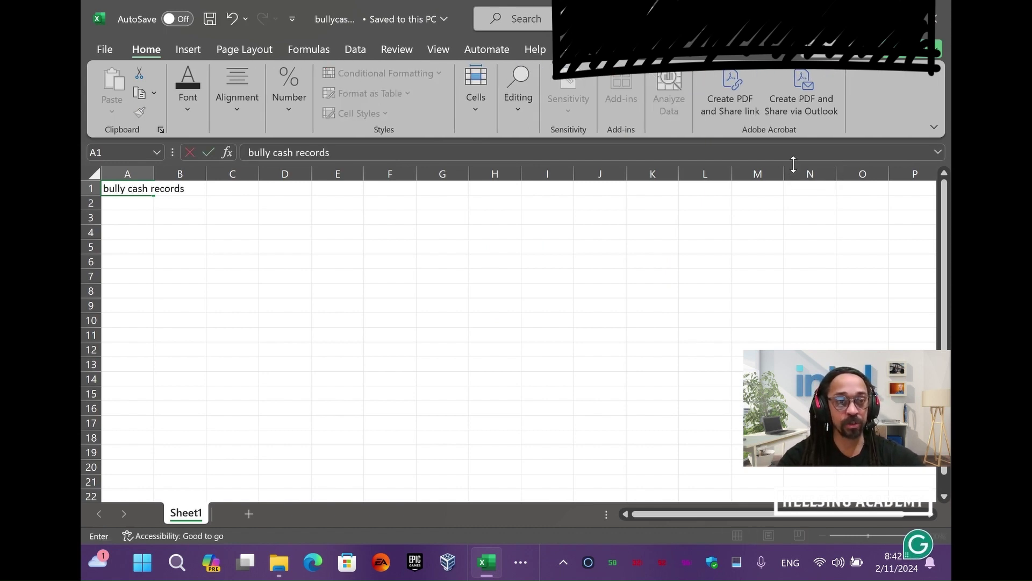
key("Return")
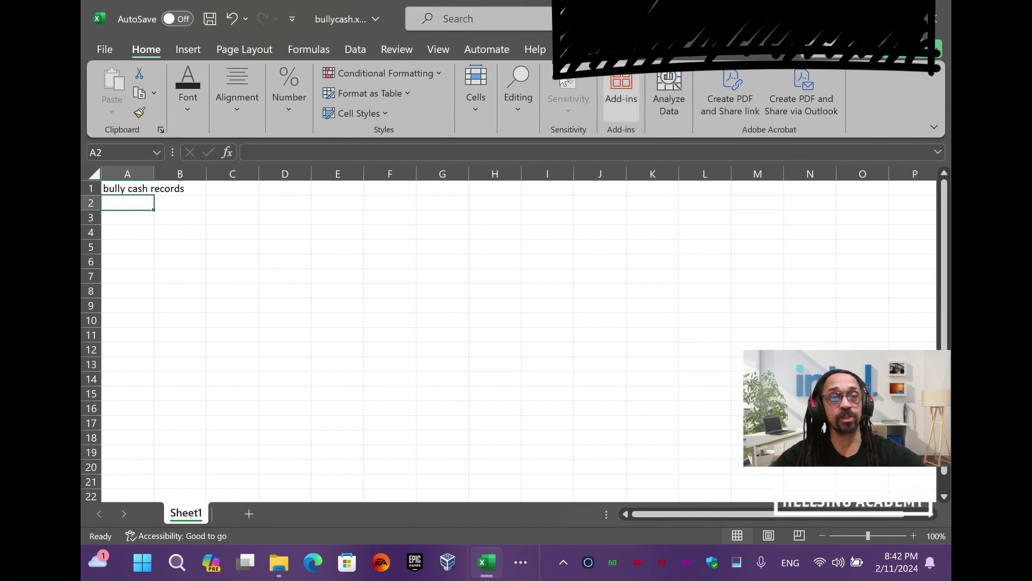
Open bullycash.xlsx's General Options through Save As, More options and the Tools menu
left_click(105, 49)
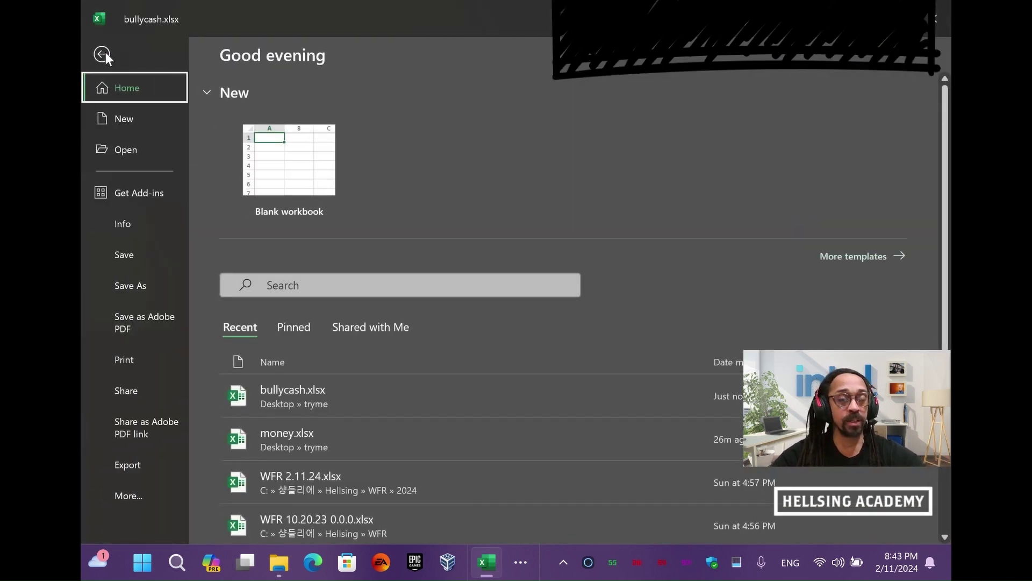
left_click(136, 285)
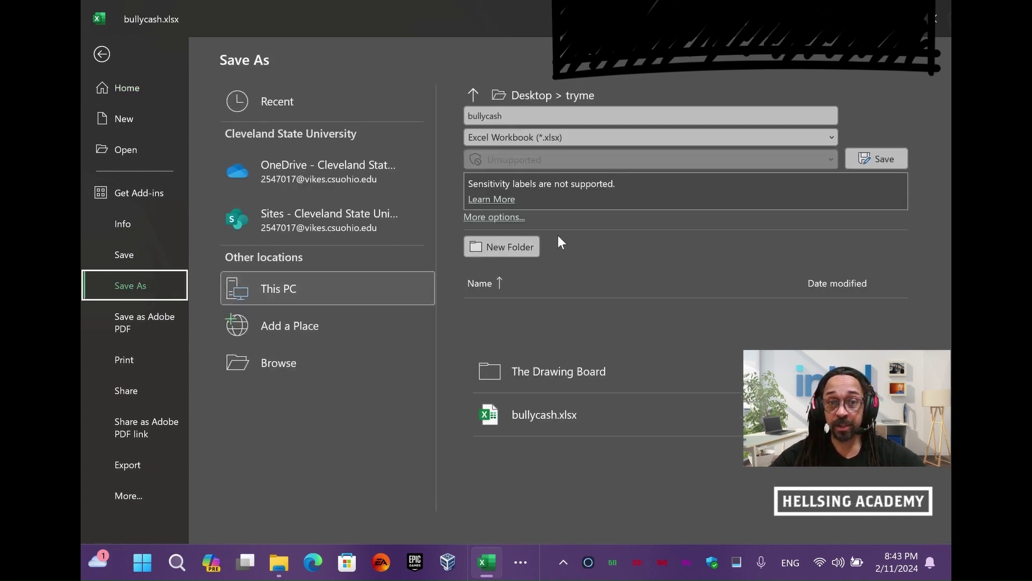
left_click(507, 218)
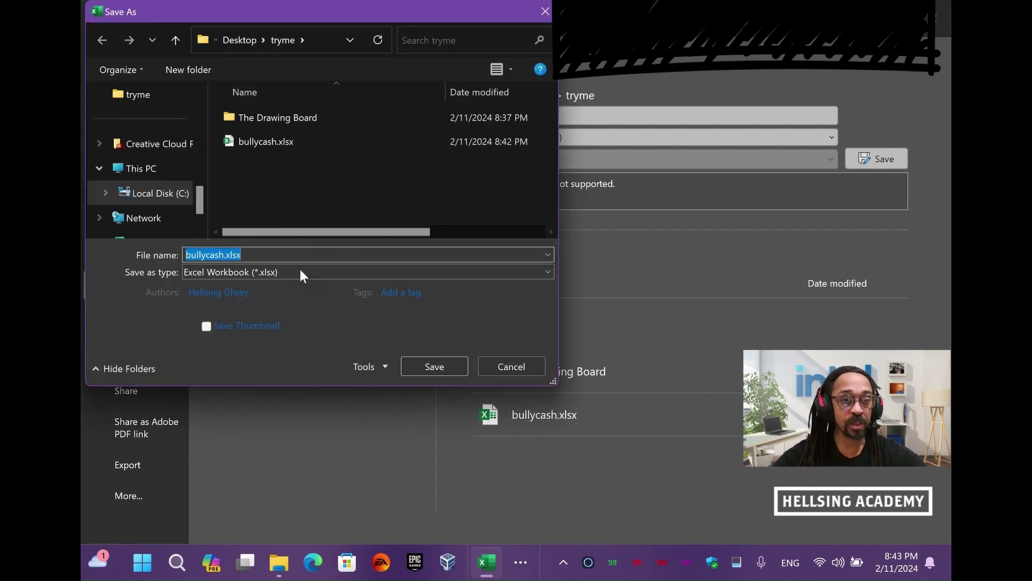
left_click(369, 371)
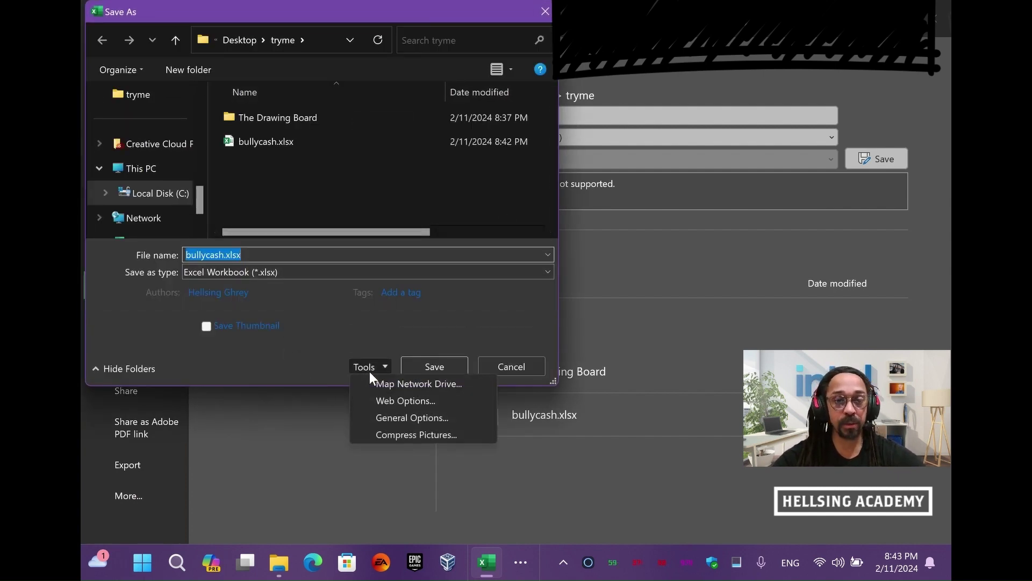
left_click(441, 422)
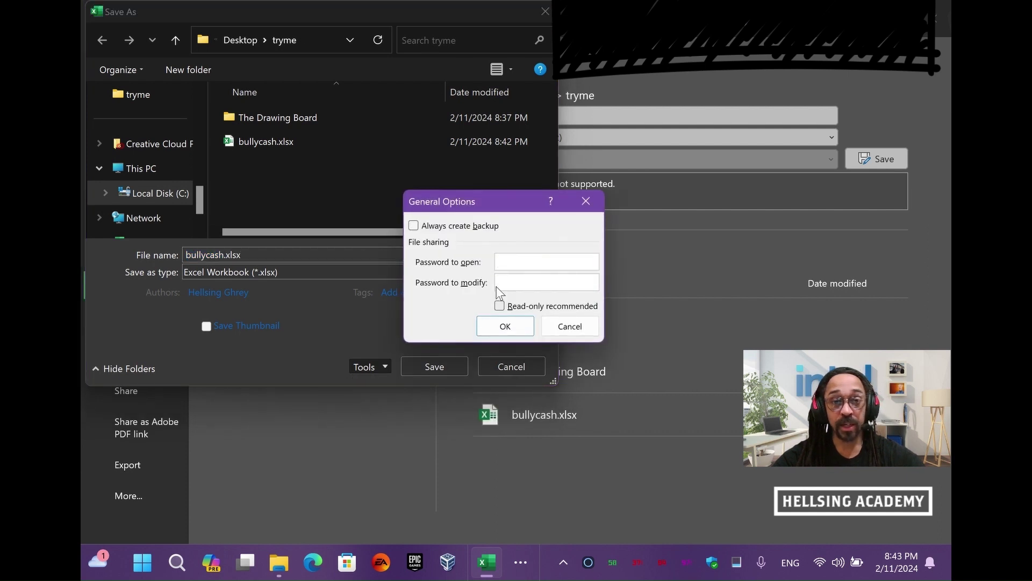
Set and confirm a password to open, replace the existing bullycash.xlsx, and close the workbook
type("1234")
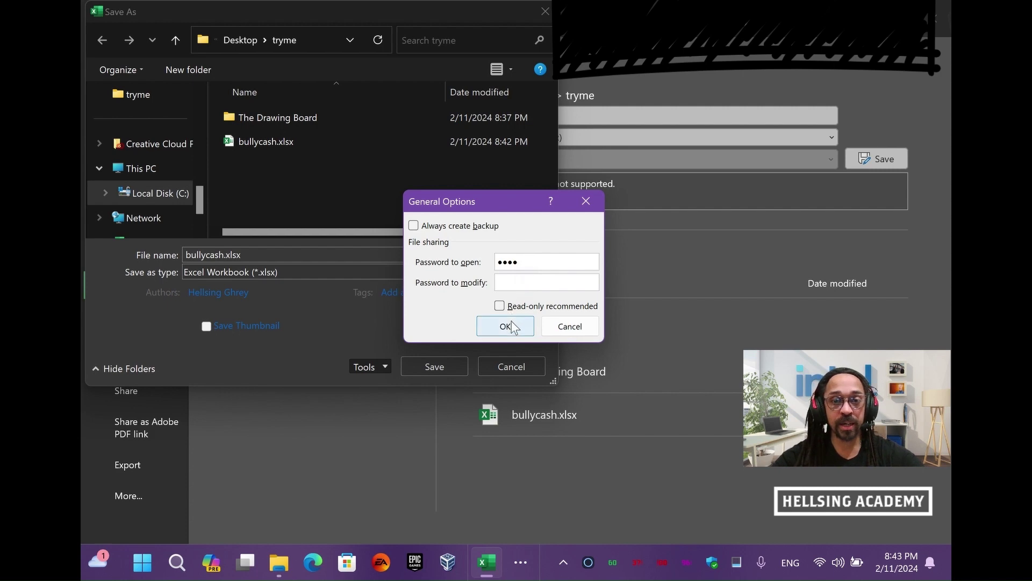
left_click(514, 325)
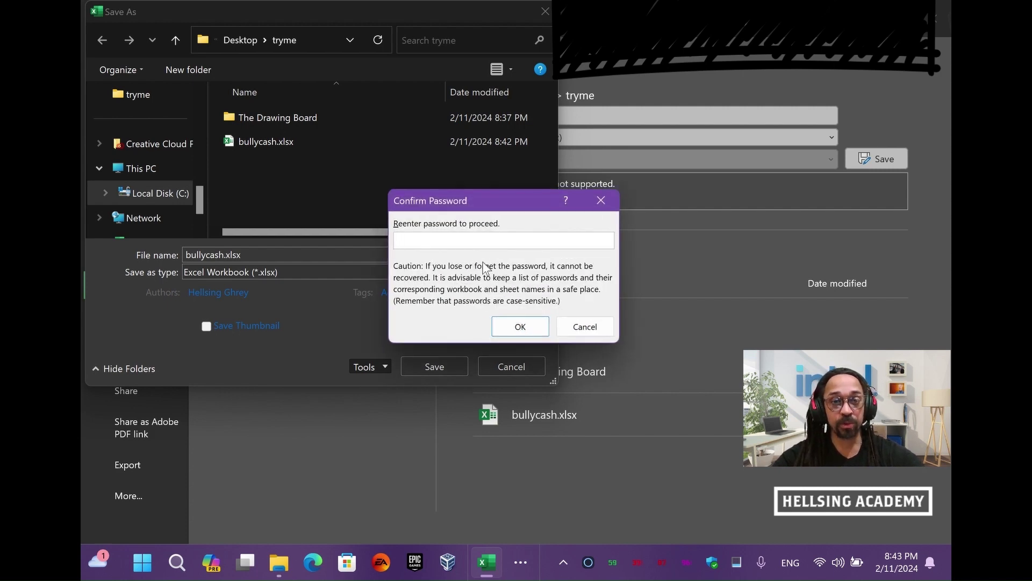
type("12")
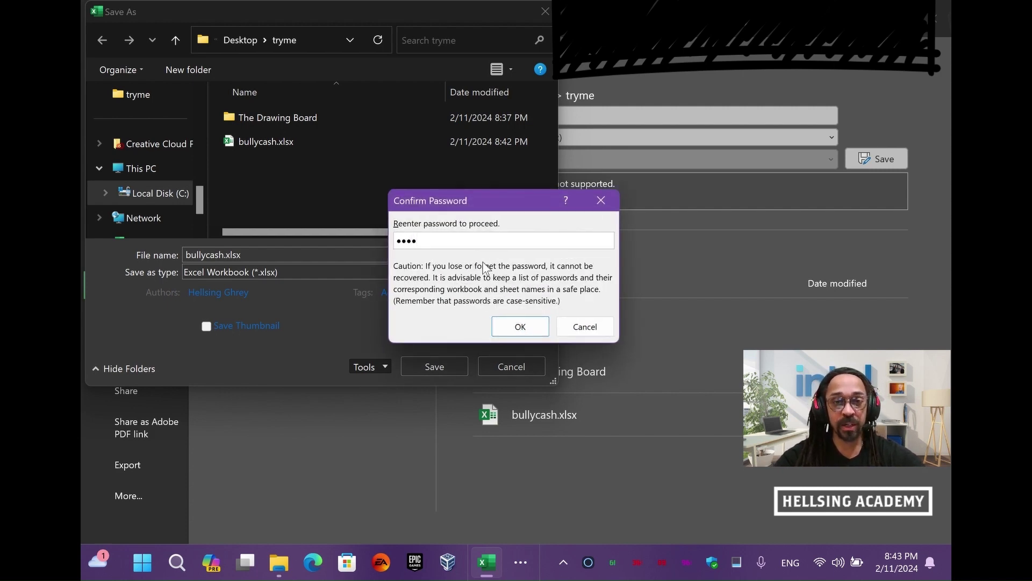
type("34")
key("Return")
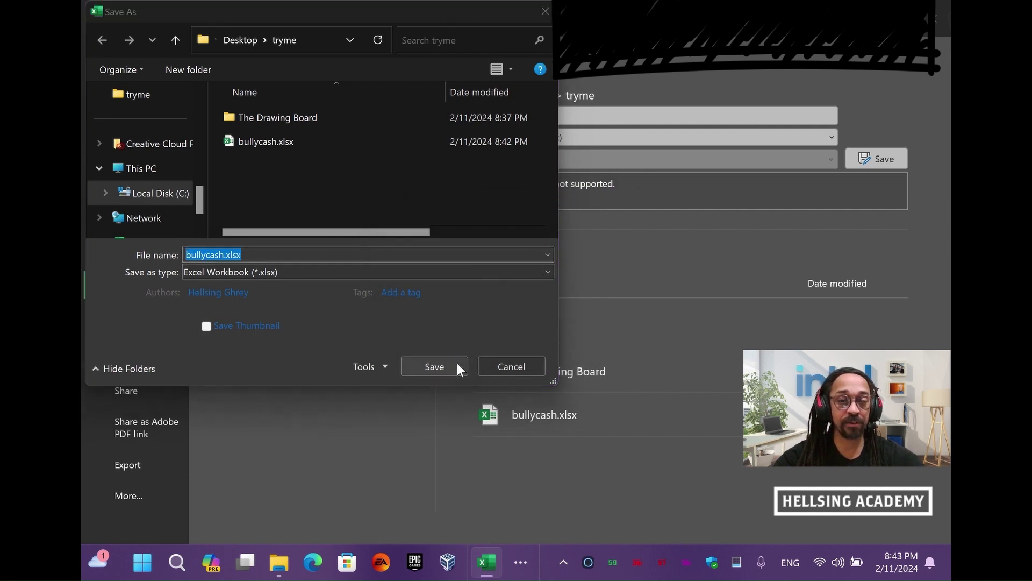
left_click(458, 364)
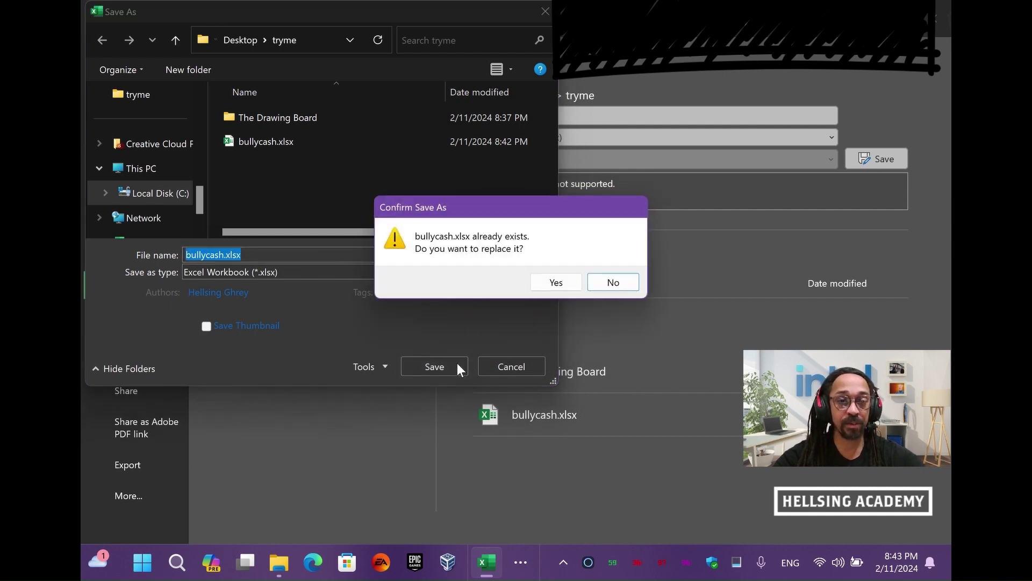
left_click(544, 283)
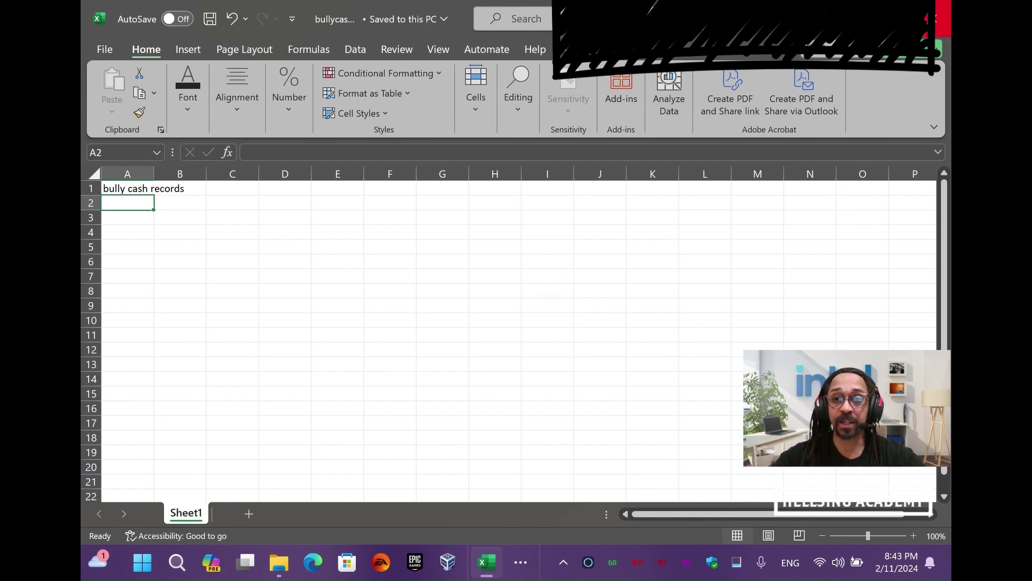
left_click(943, 19)
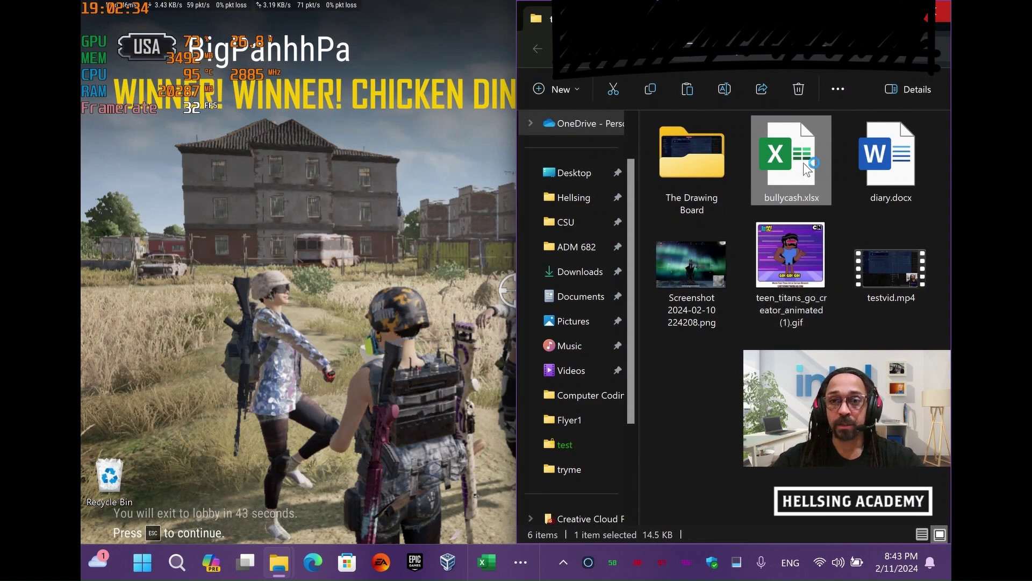
double_click(807, 169)
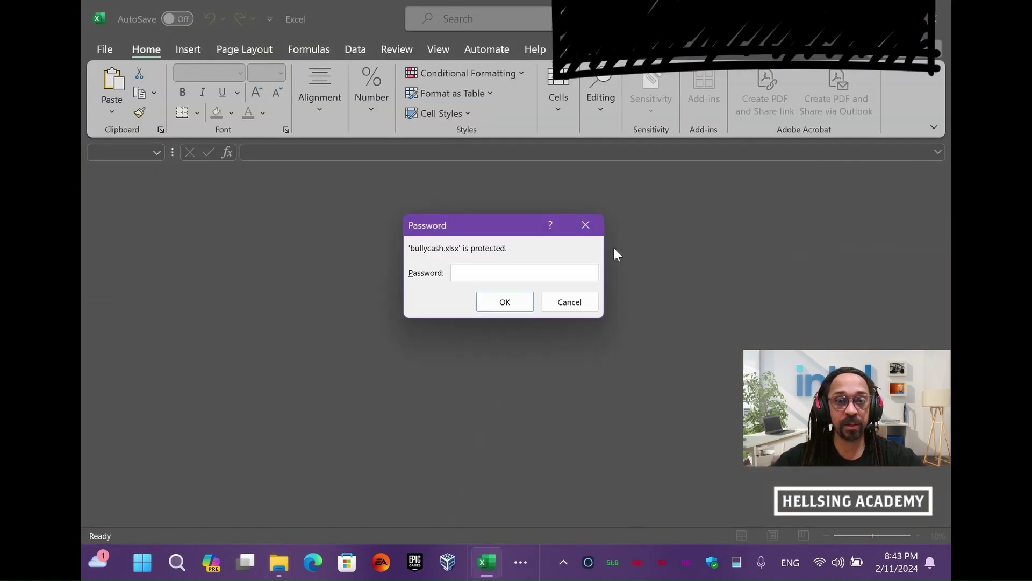
type("1234")
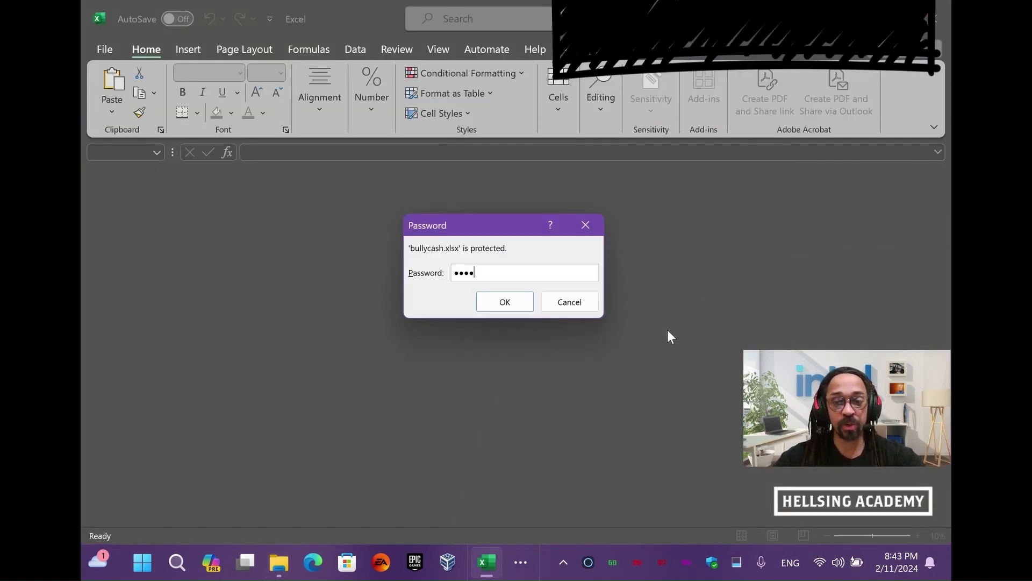
key("Return")
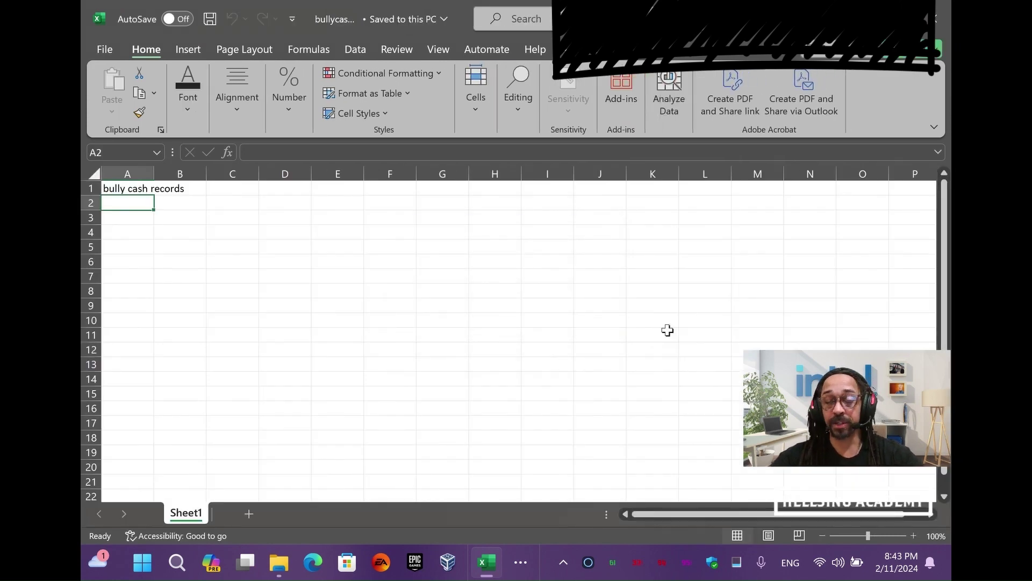
left_click(936, 14)
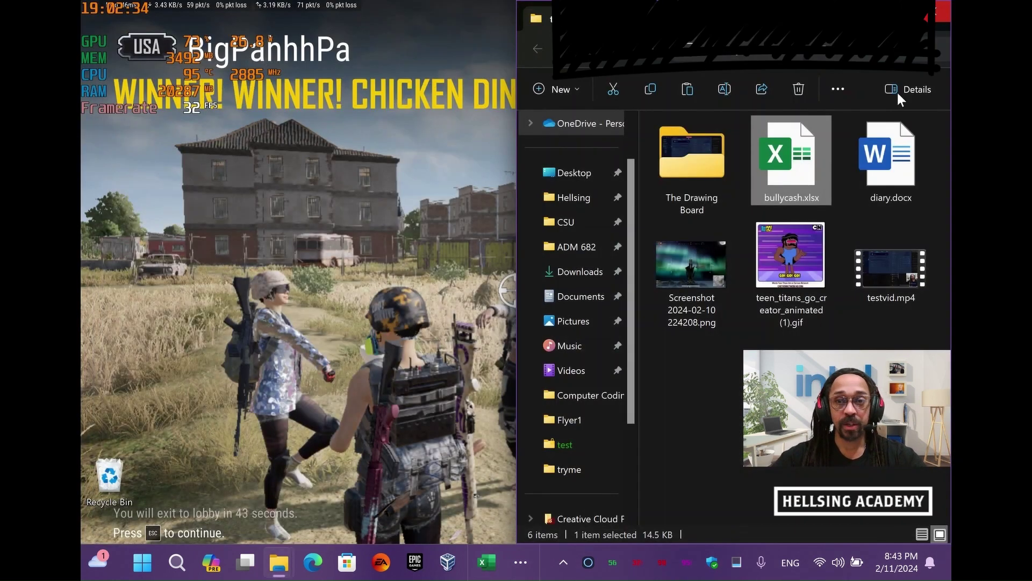
Rename the screenshot image in tryme to pic.png
left_click_drag(825, 407, 155, 332)
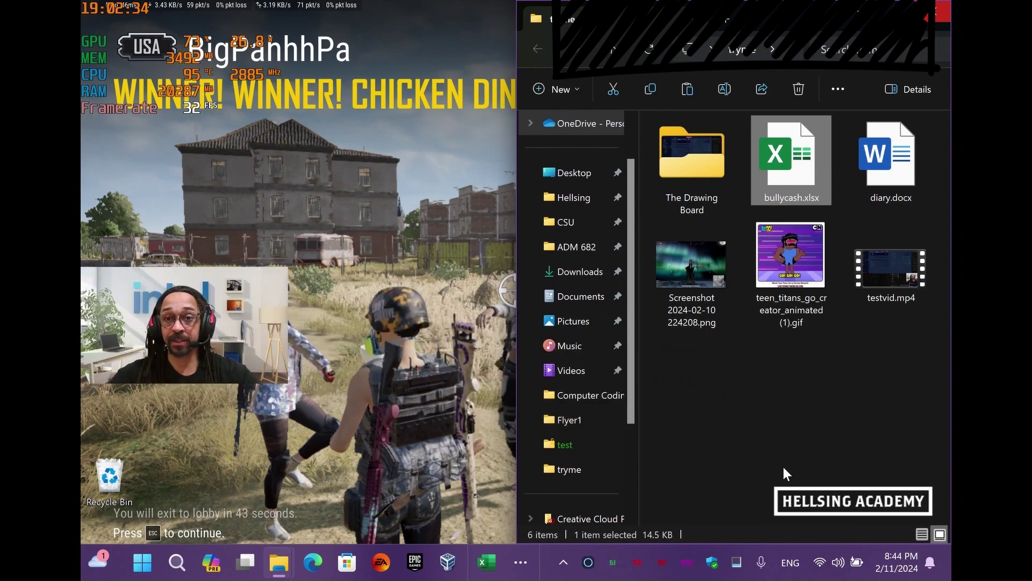
left_click(822, 415)
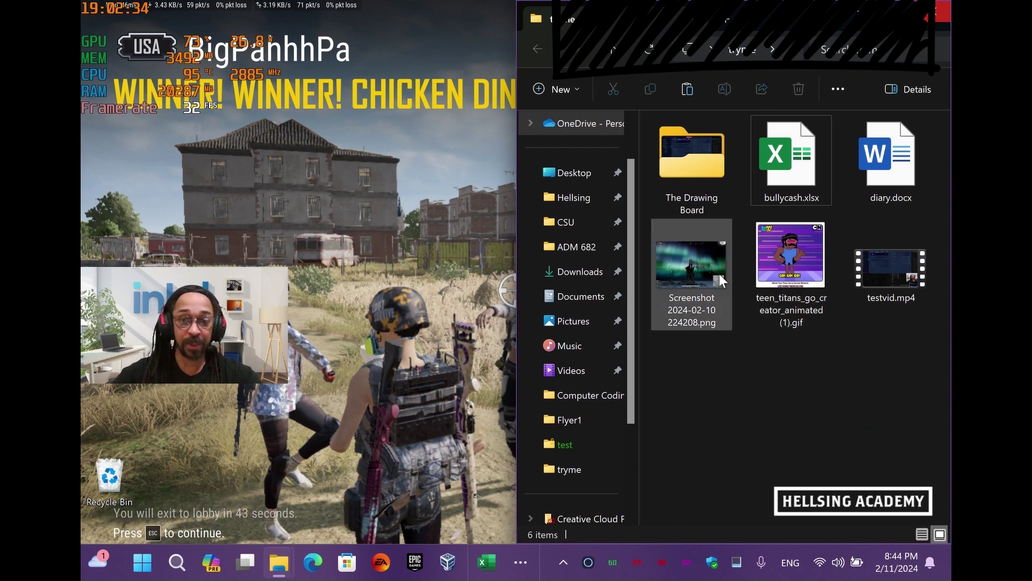
mouse_move(714, 276)
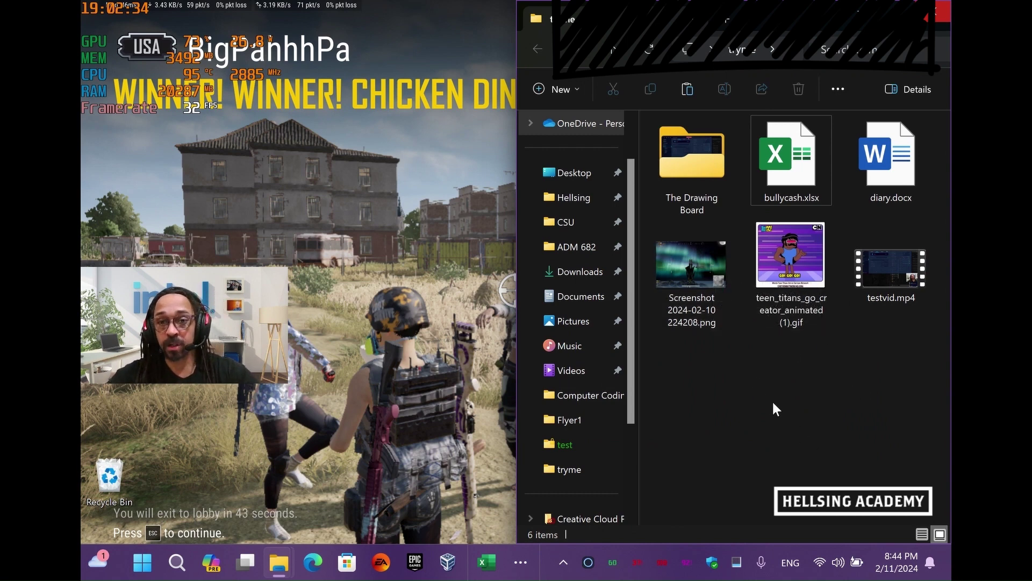
left_click(680, 313)
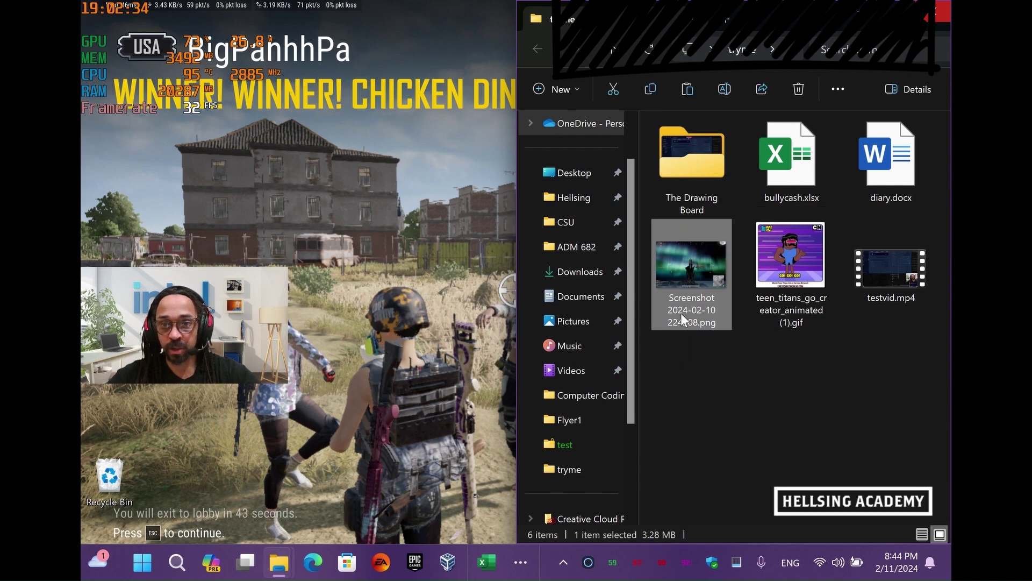
left_click(681, 313)
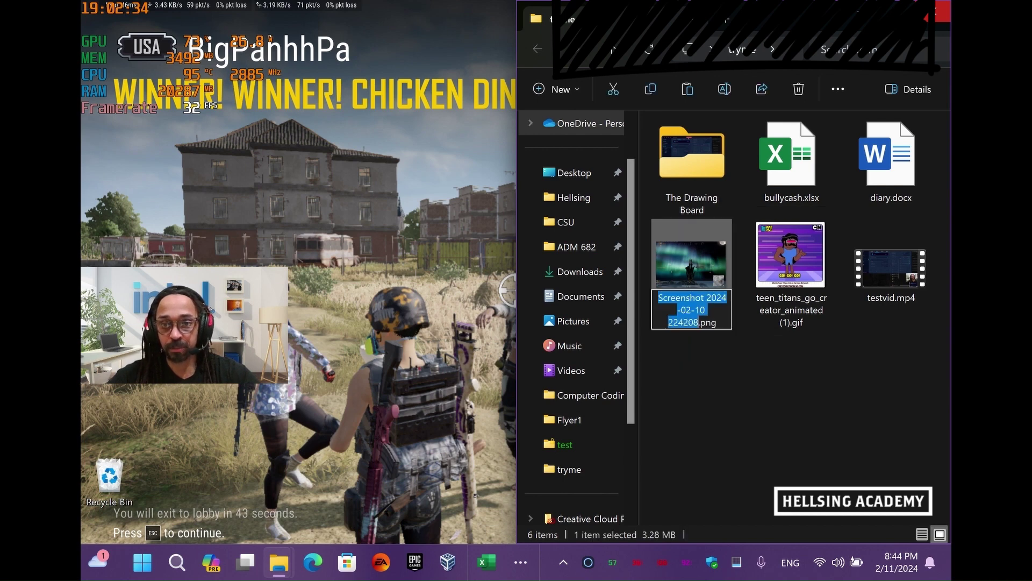
type("pic")
key("Return")
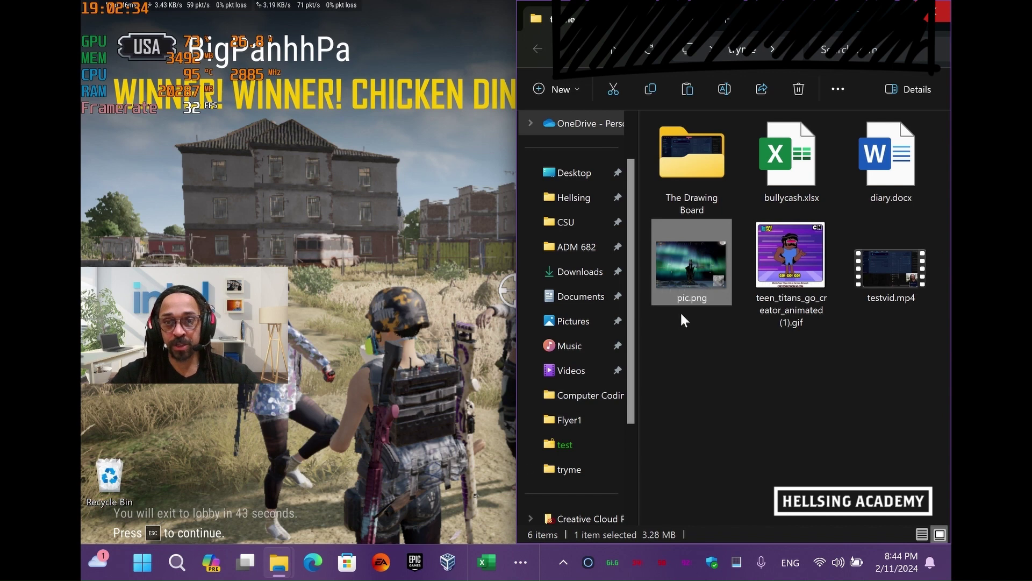
Rename the Teen Titans GIF to gif.gif
left_click(788, 295)
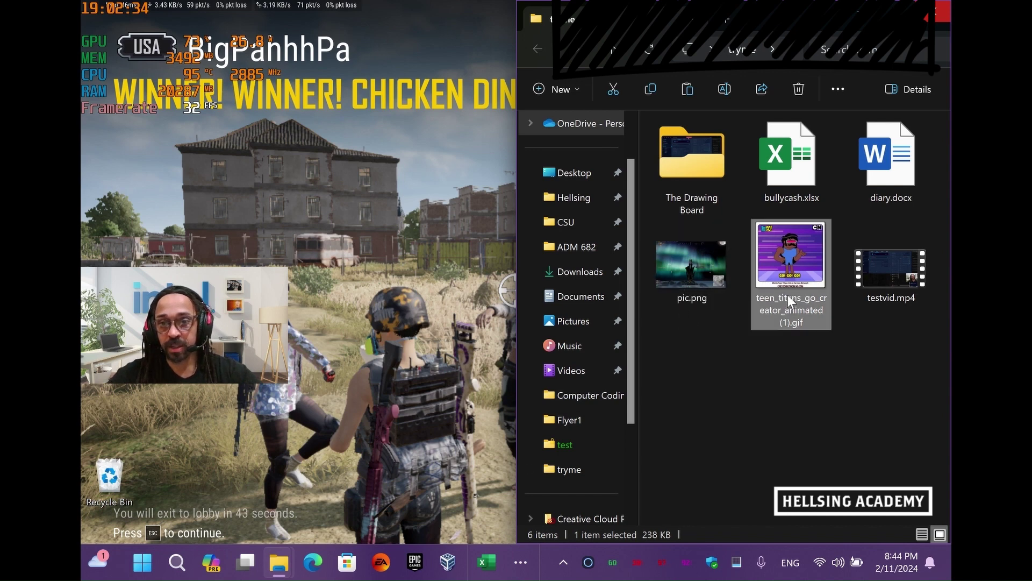
left_click(788, 295)
type("gif")
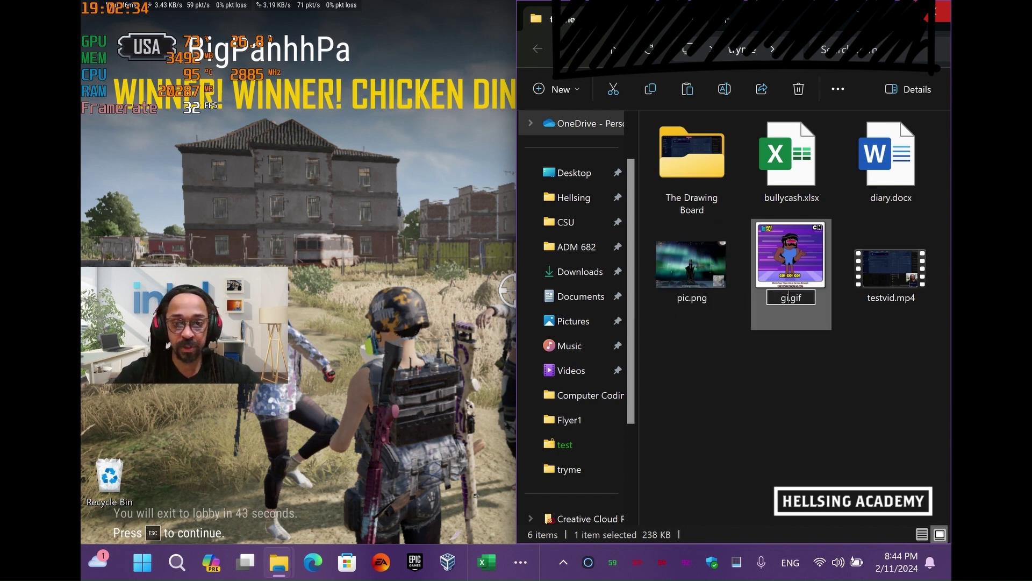
key("Return")
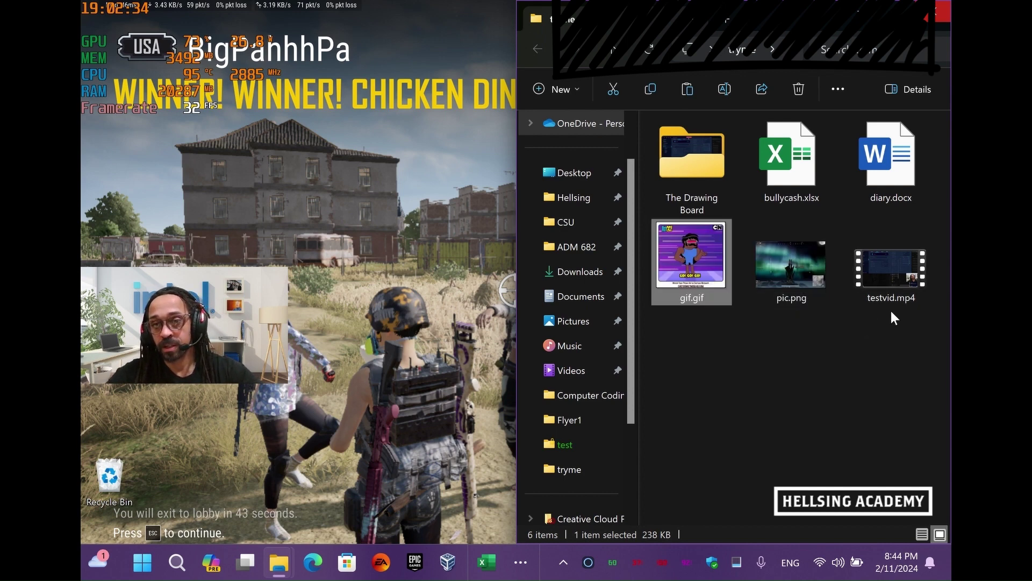
mouse_move(894, 286)
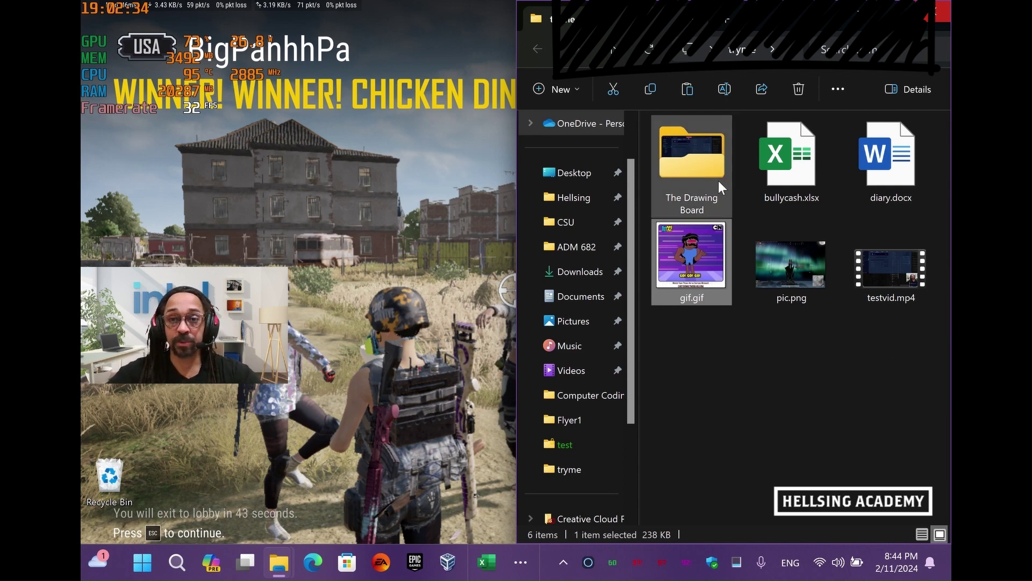
Select bullycash.xlsx and diary.docx and compress them into a ZIP archive named sec.zip
left_click(731, 362)
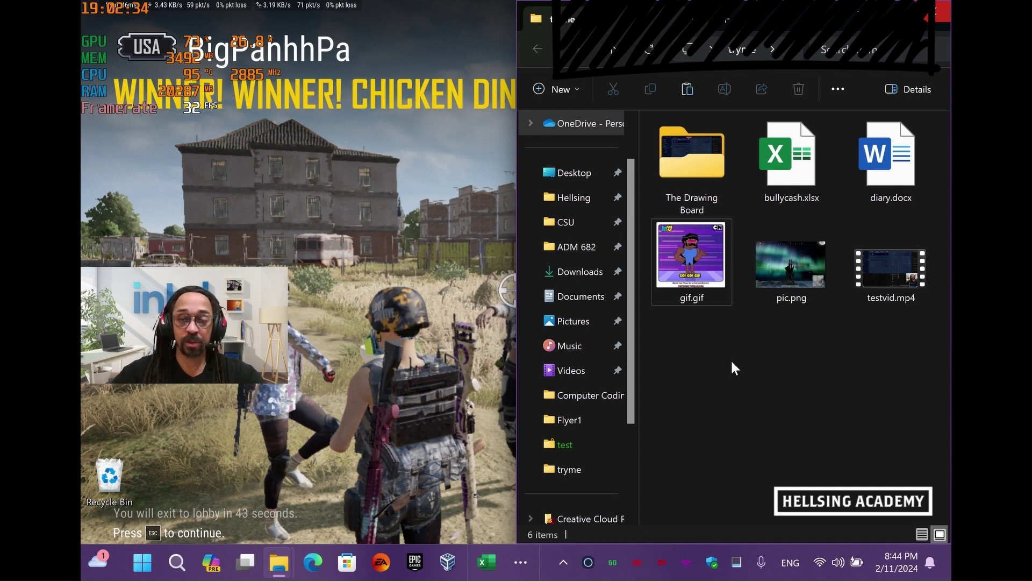
right_click(731, 360)
left_click(660, 404)
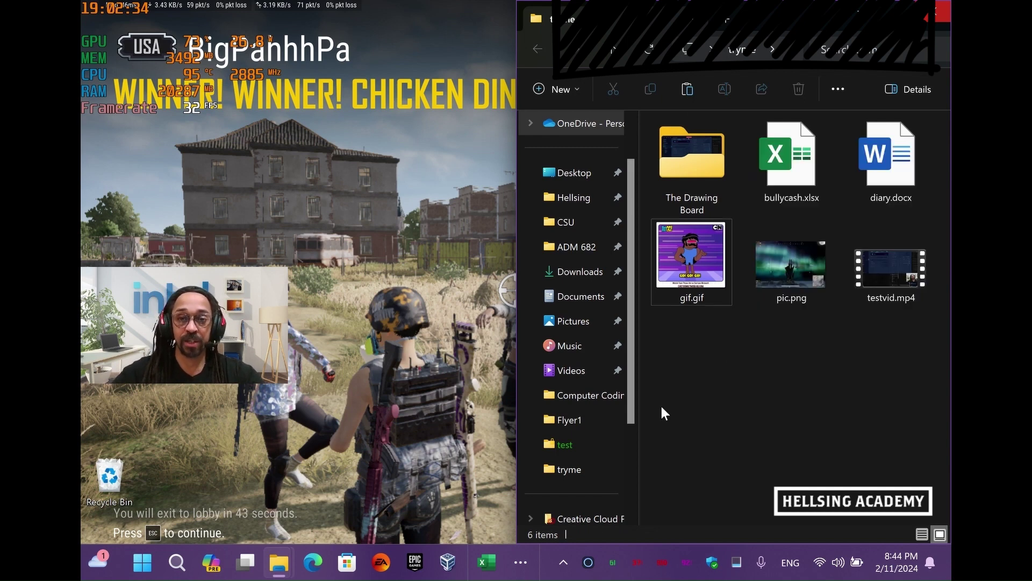
left_click(696, 274)
left_click(780, 172)
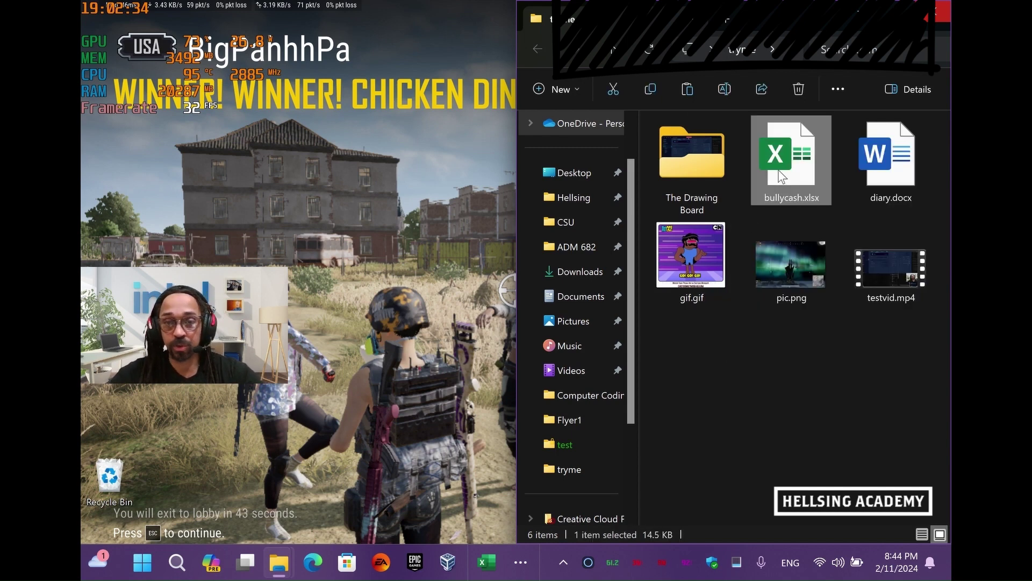
left_click(894, 180, "ctrl")
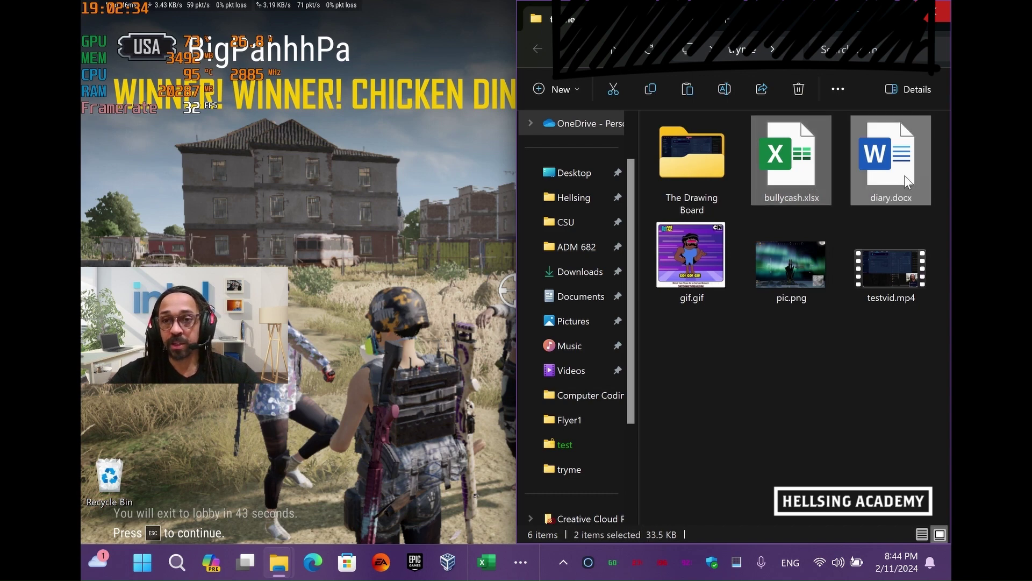
right_click(822, 166)
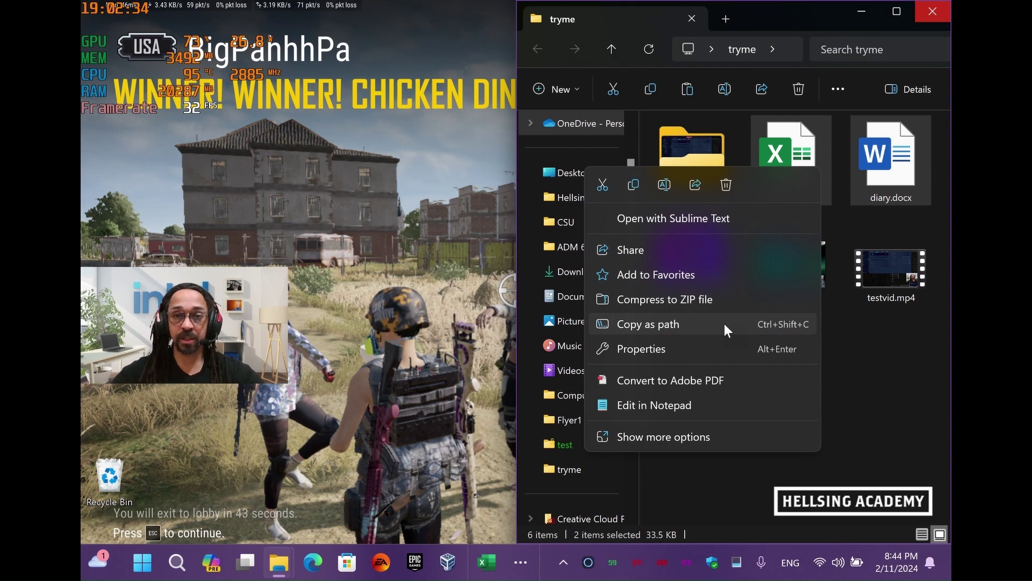
left_click(692, 300)
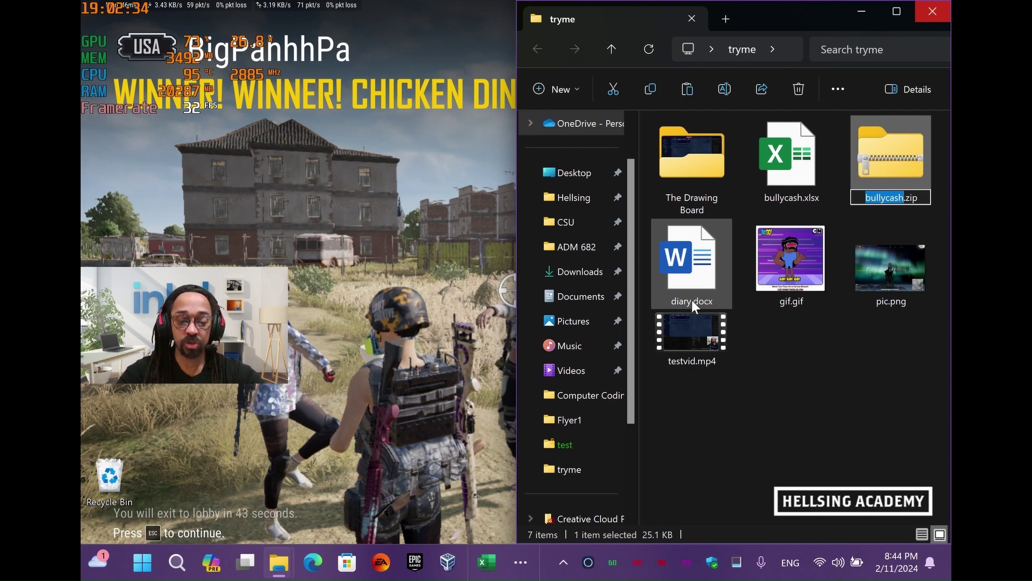
type("sec")
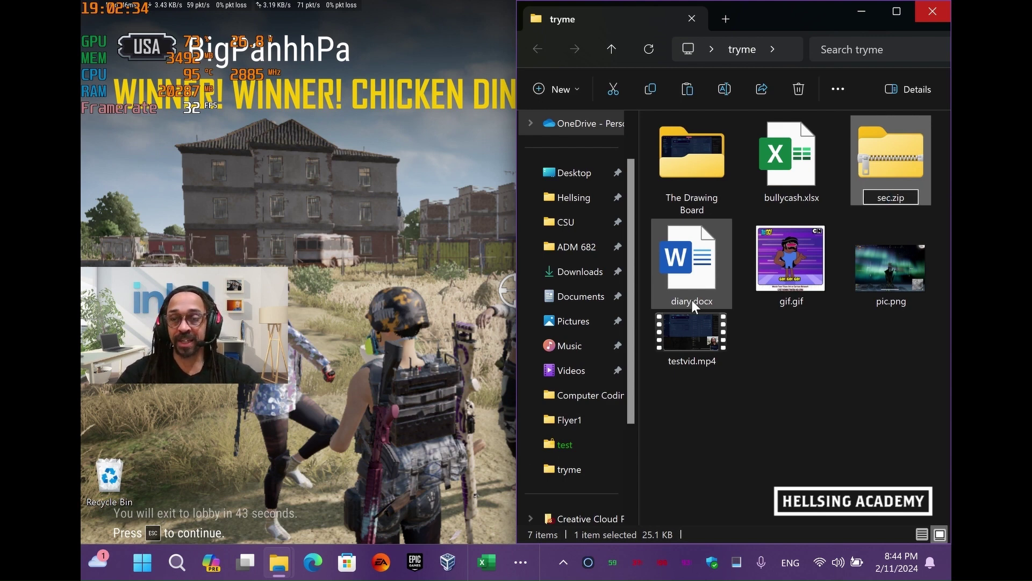
key("Return")
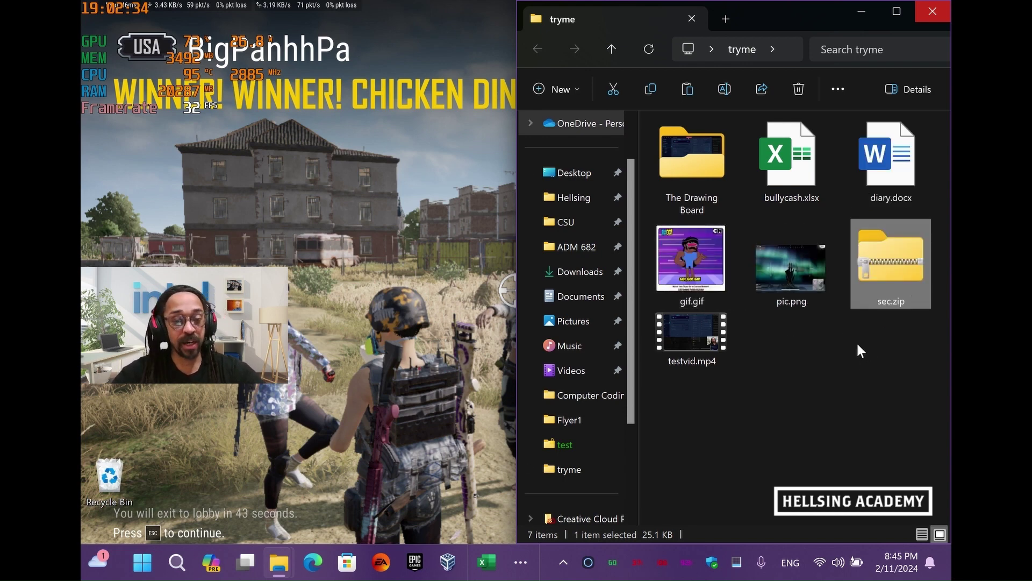
Search for cmd and launch Command Prompt as administrator, closing the extra command window
left_click(175, 563)
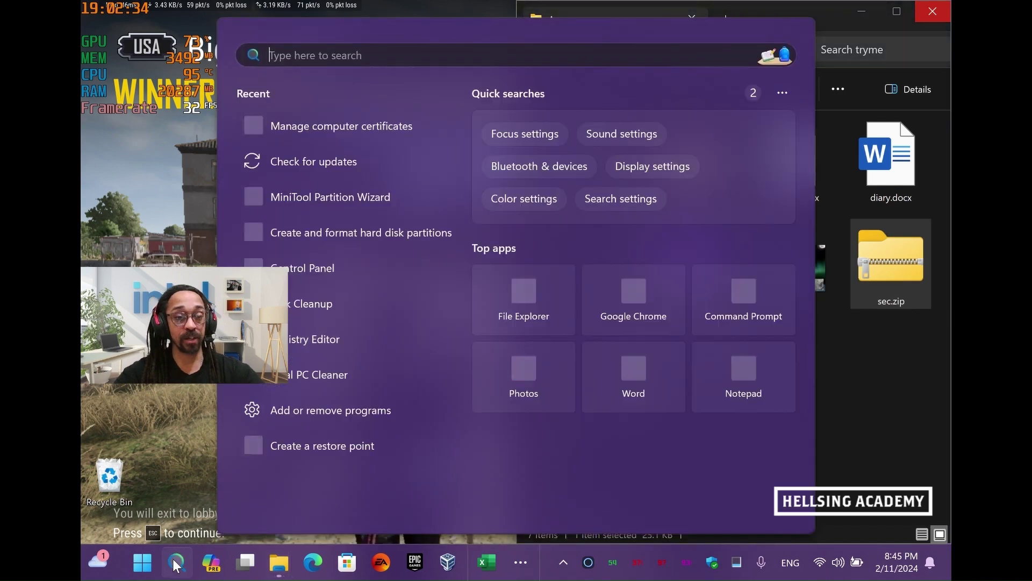
type("cmd")
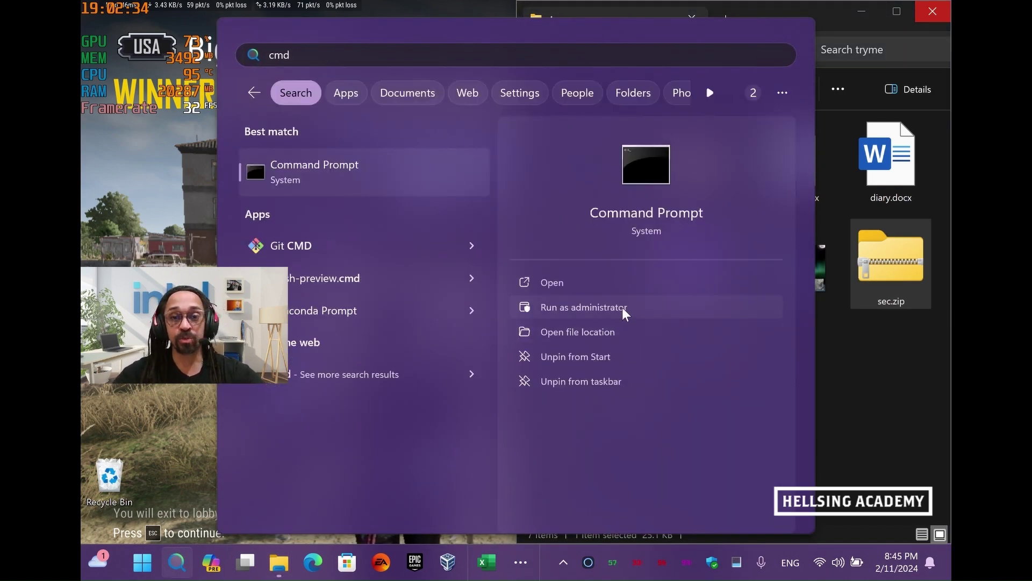
left_click(625, 309)
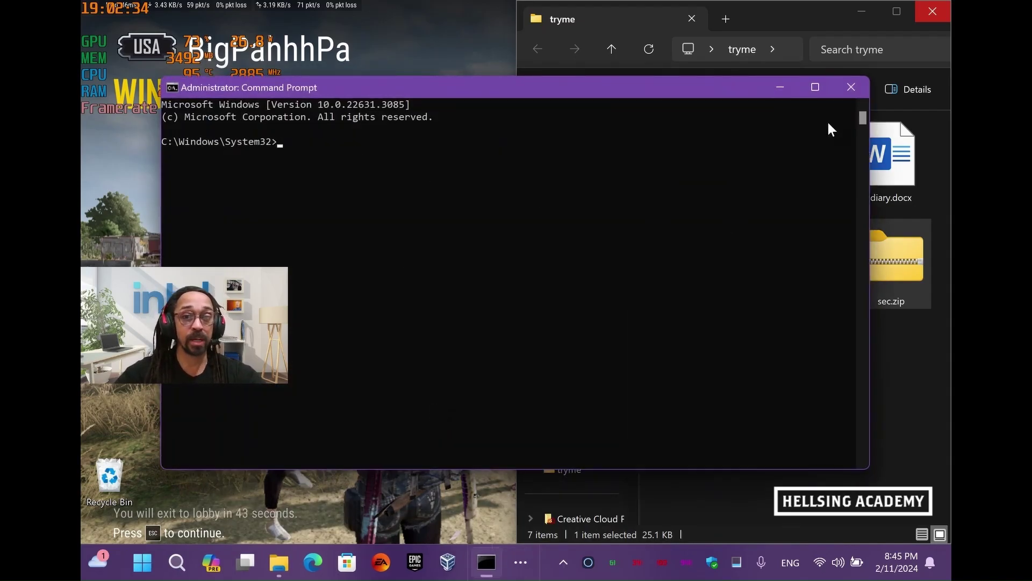
left_click(851, 88)
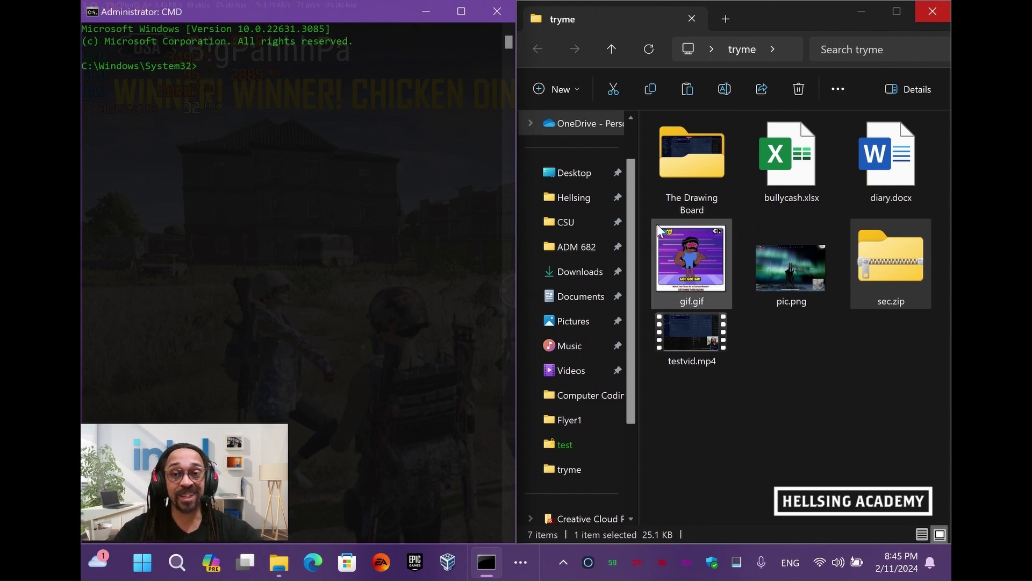
Copy the tryme folder's full path from File Explorer's address bar
left_click(766, 418)
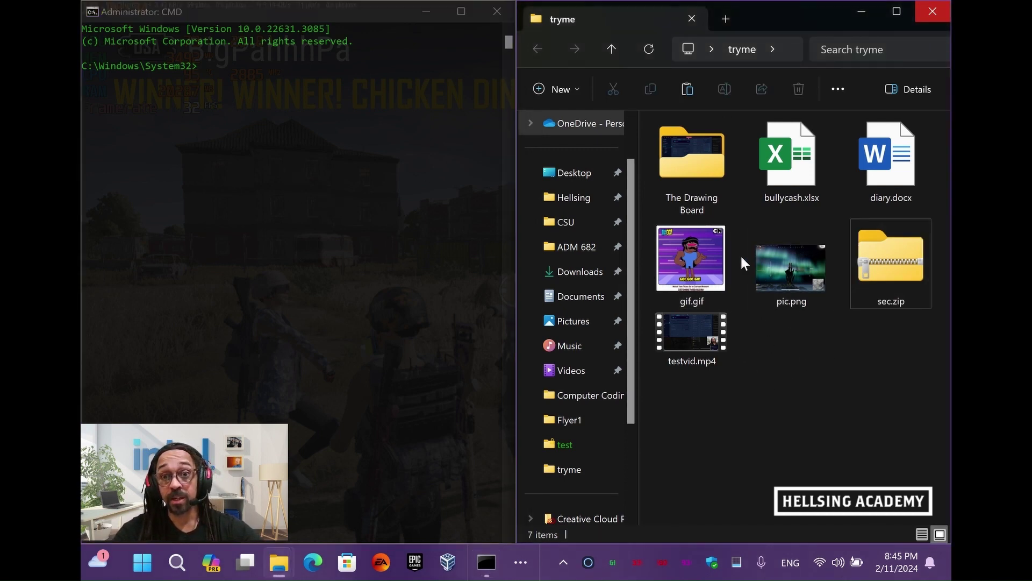
left_click(882, 266)
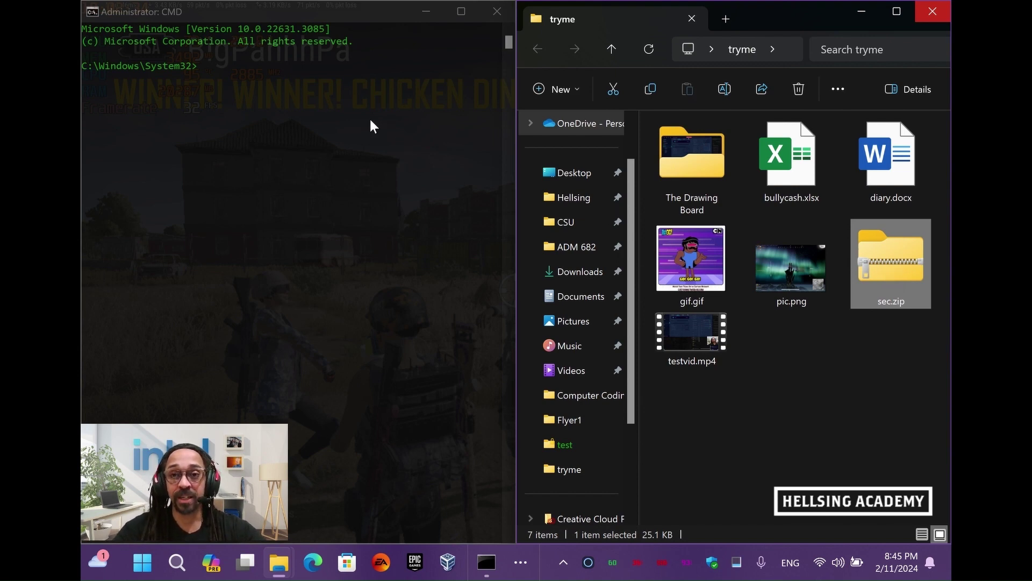
left_click(785, 50)
key("ctrl+c")
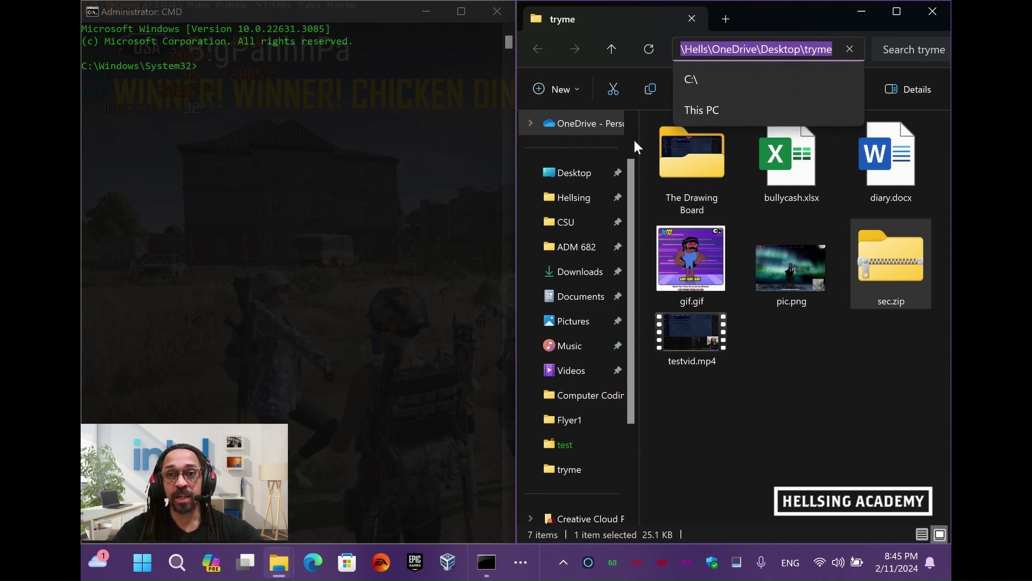
Change the Command Prompt directory to the tryme folder using cd with the pasted path
left_click(411, 160)
left_click(304, 100)
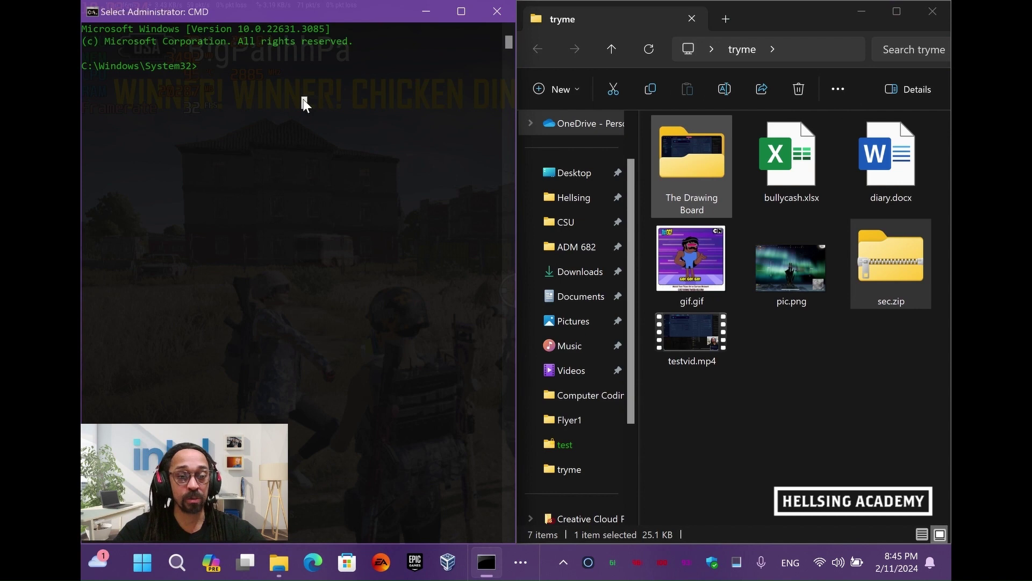
type("cd")
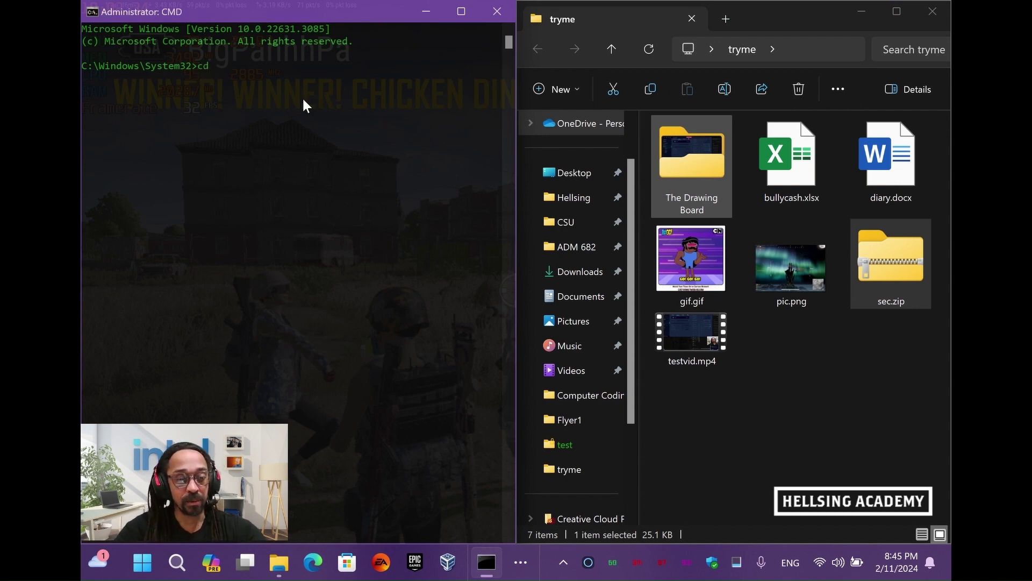
key("ctrl+v")
key("Return")
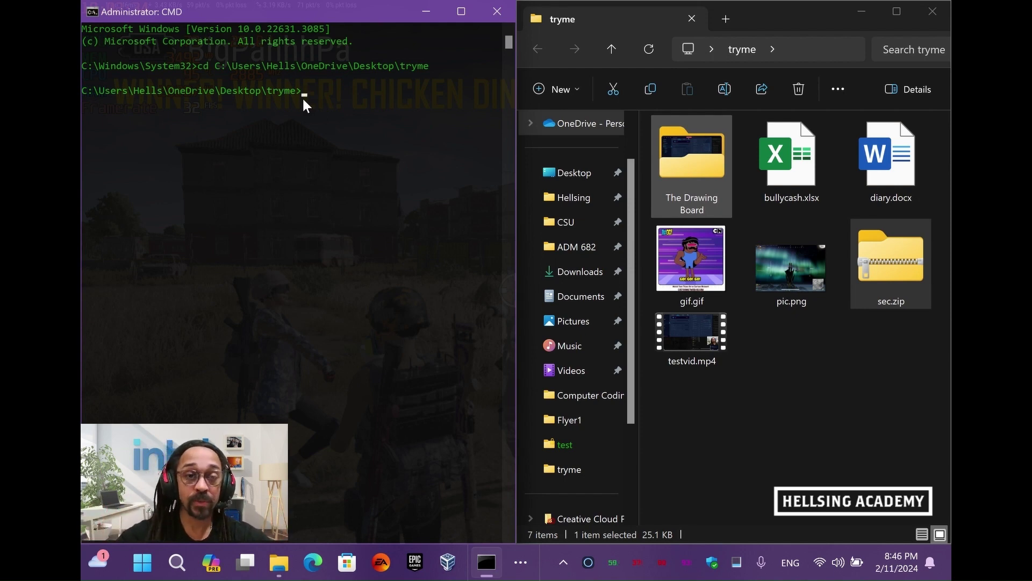
left_click(830, 47)
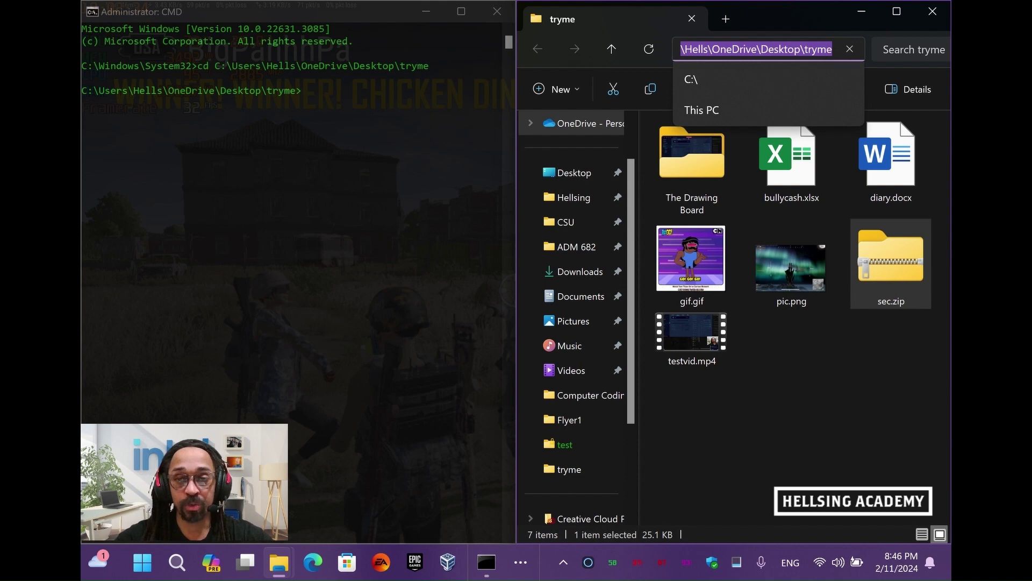
Open sec.zip to confirm it holds bullycash.xlsx and diary.docx
right_click(817, 51)
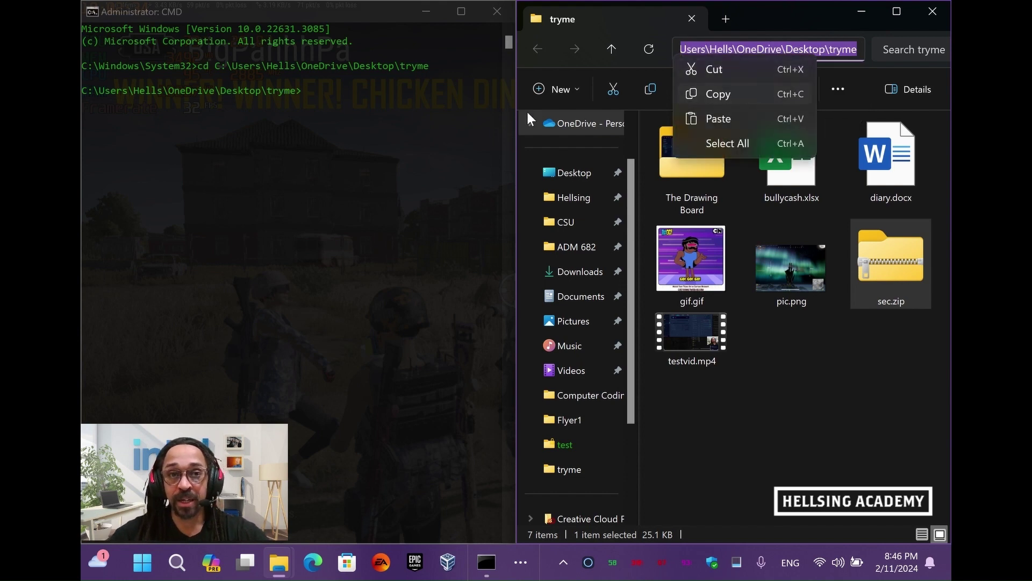
left_click(379, 112)
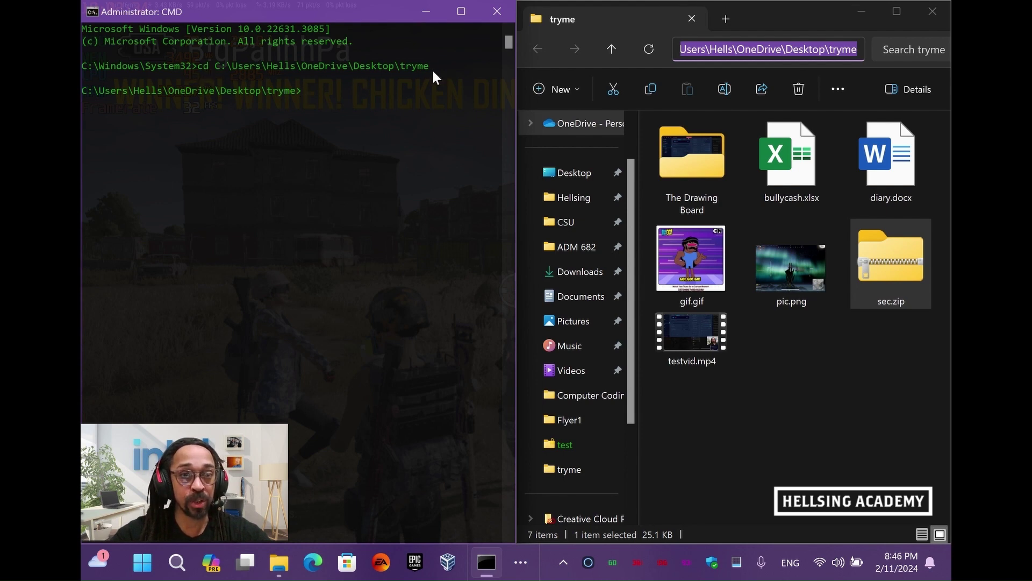
left_click(841, 392)
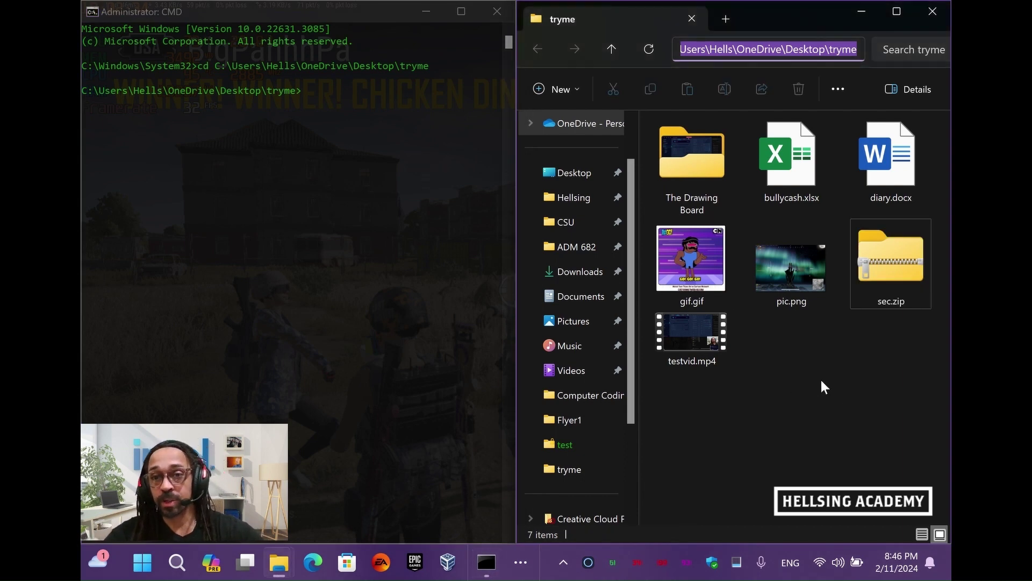
double_click(896, 300)
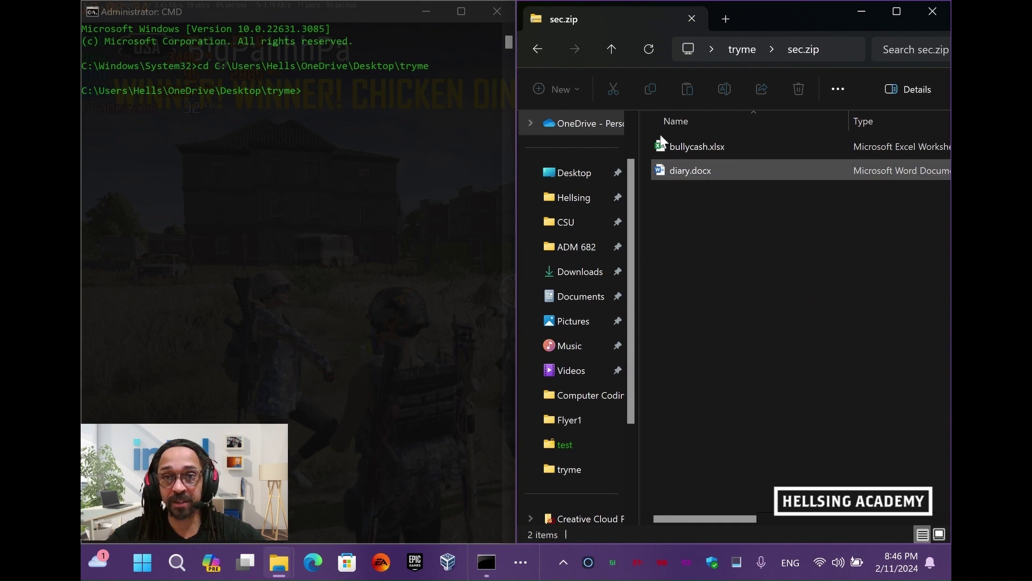
Go back to the tryme folder and start typing the copy command in Command Prompt
left_click(538, 50)
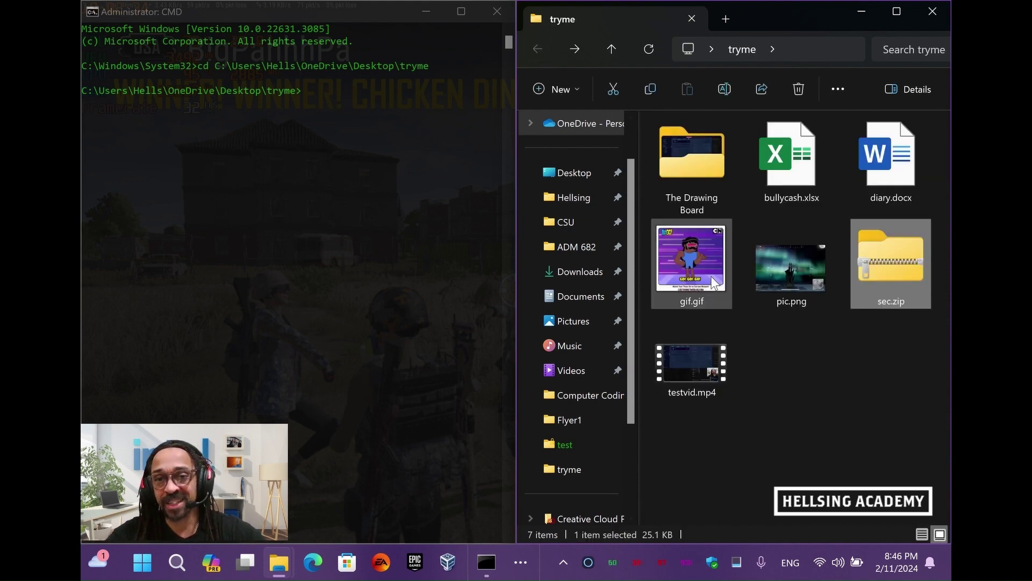
left_click(391, 102)
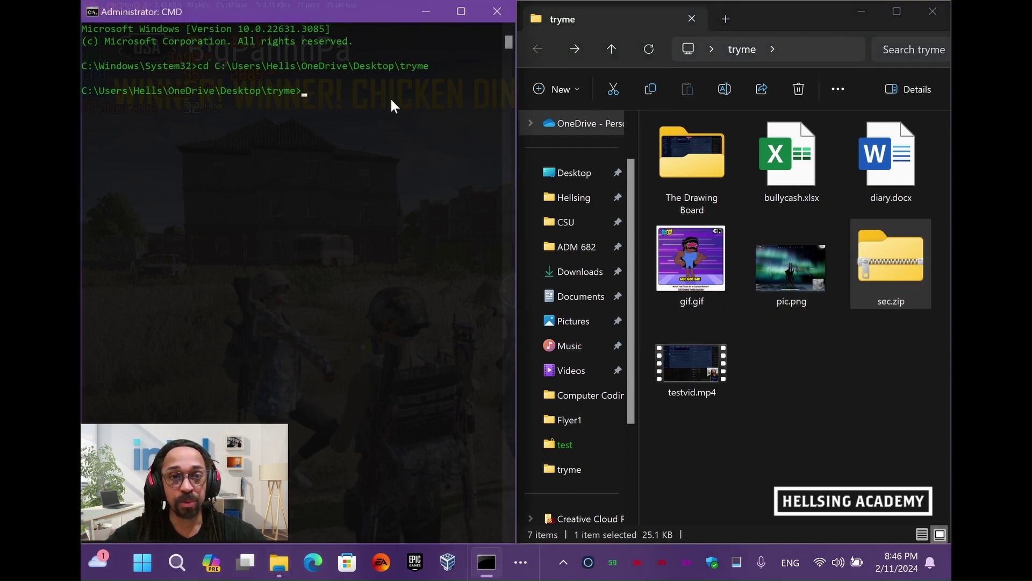
type("copy /b gif.gif+sec.zip t1.gif")
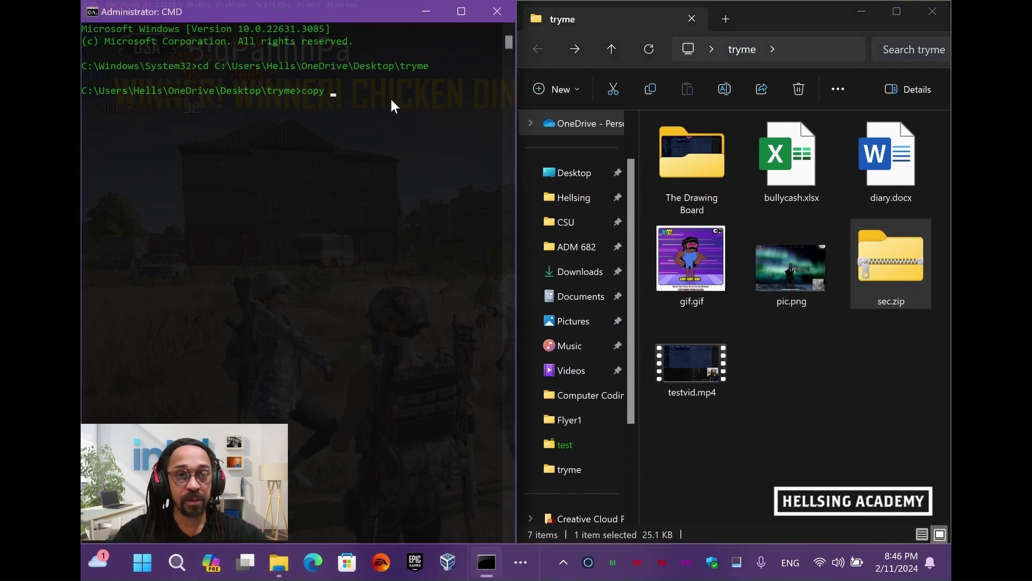
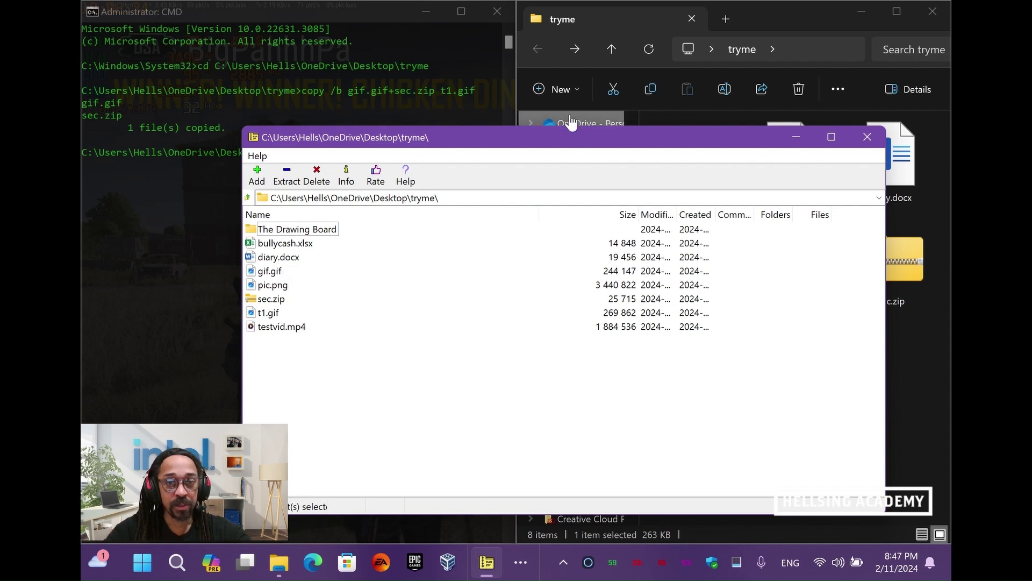
Snap 7-Zip left, preview and close gif.gif, then open t1.gif to reveal bullycash.xlsx and diary.docx
left_click_drag(573, 134, 82, 140)
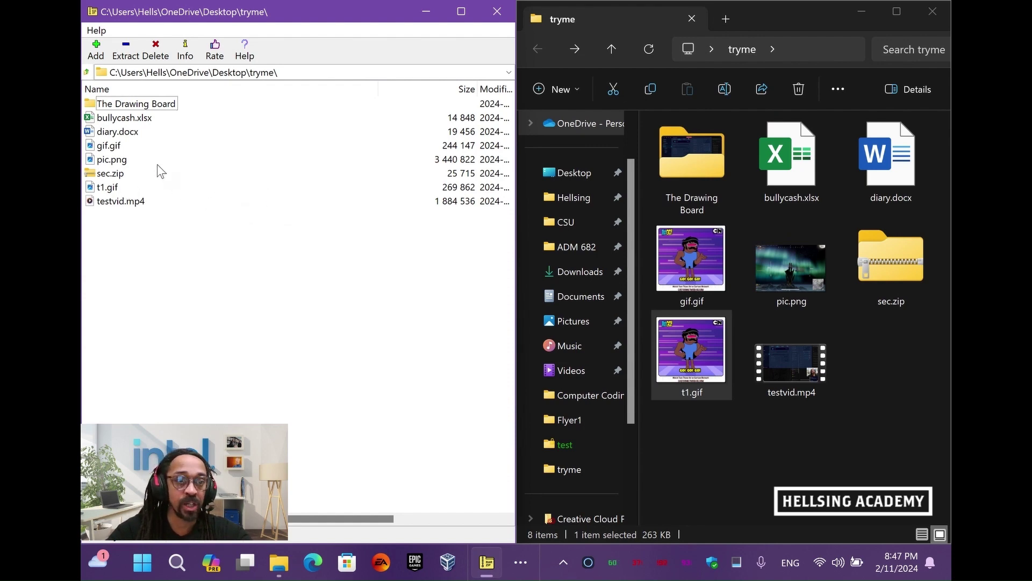
left_click(108, 147)
double_click(109, 146)
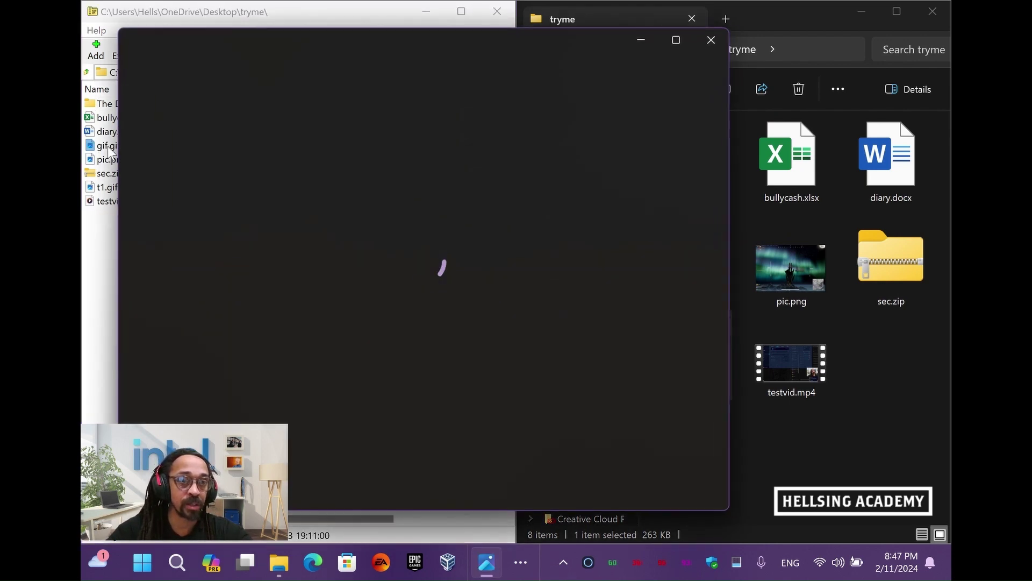
left_click(715, 37)
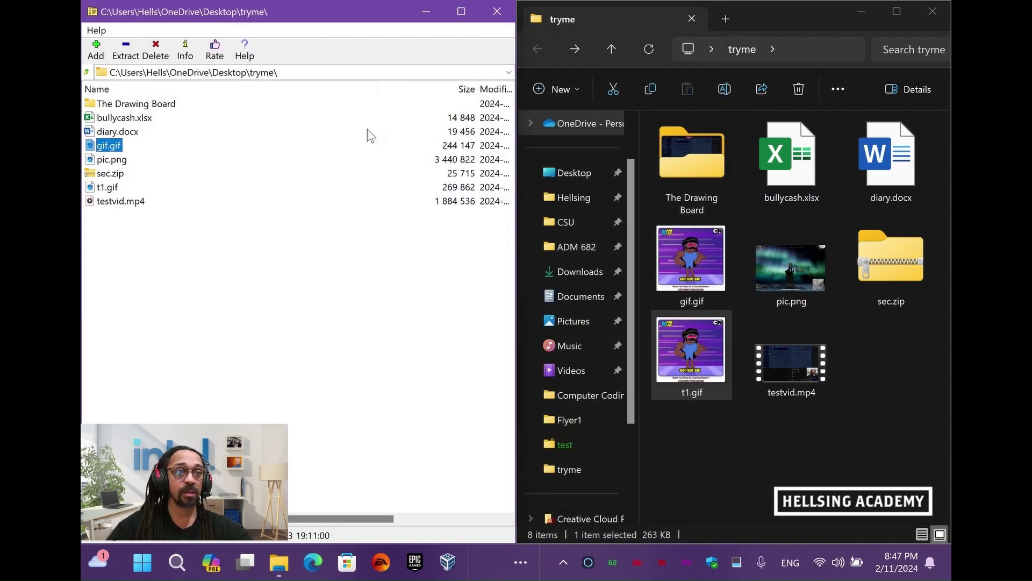
double_click(105, 187)
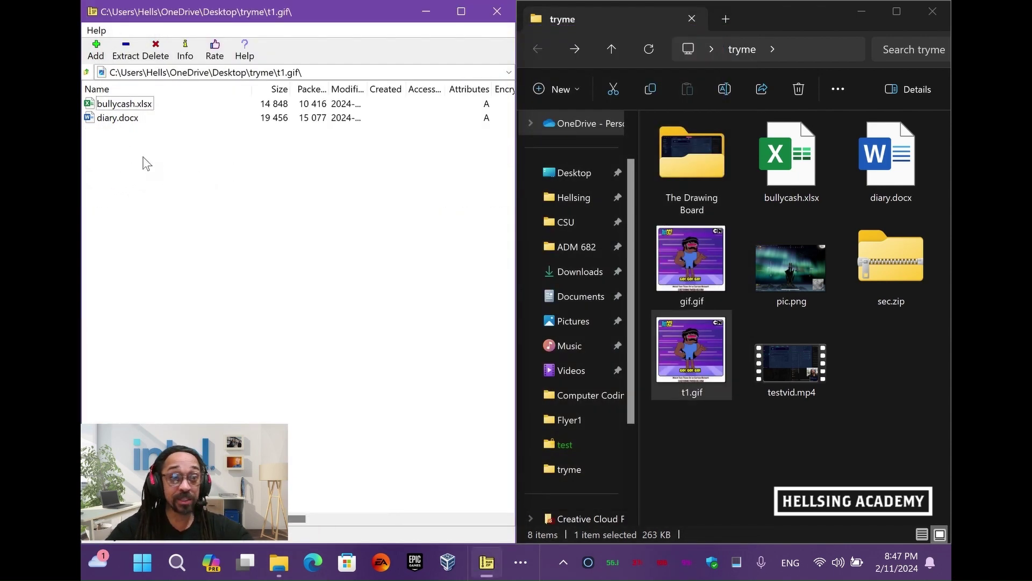
left_click(119, 105)
double_click(120, 105)
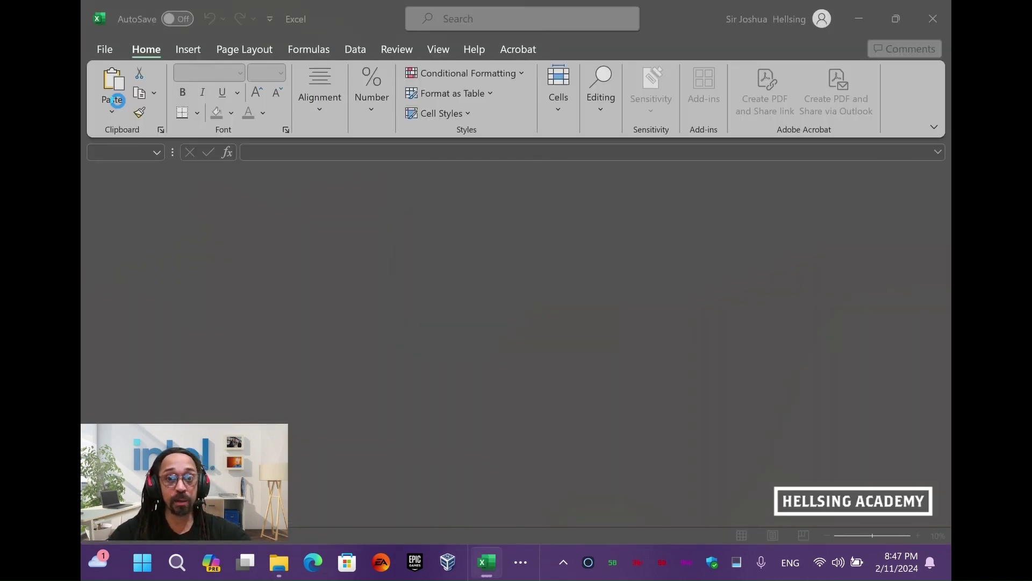
type("1234")
key("Return")
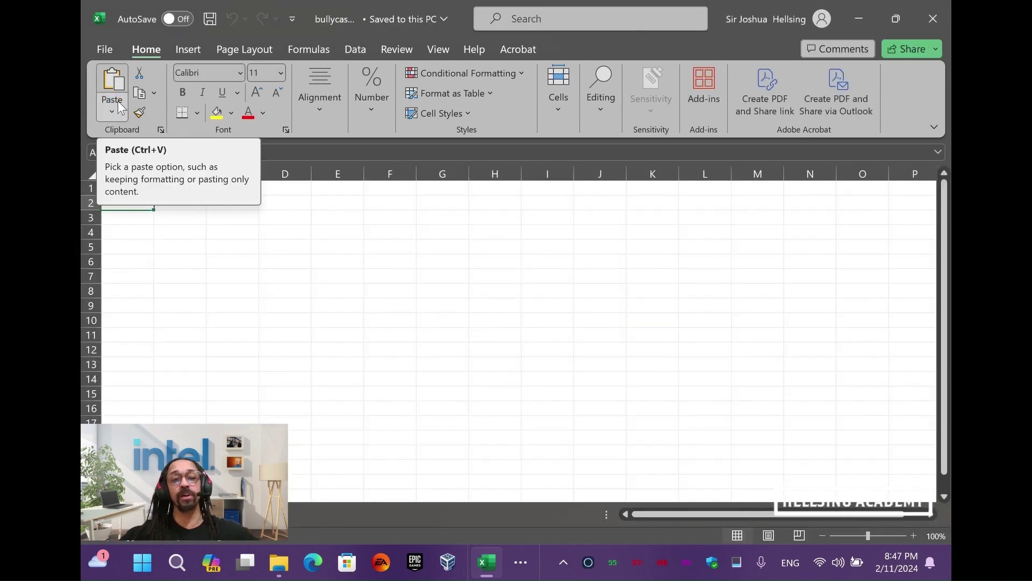
left_click(501, 262)
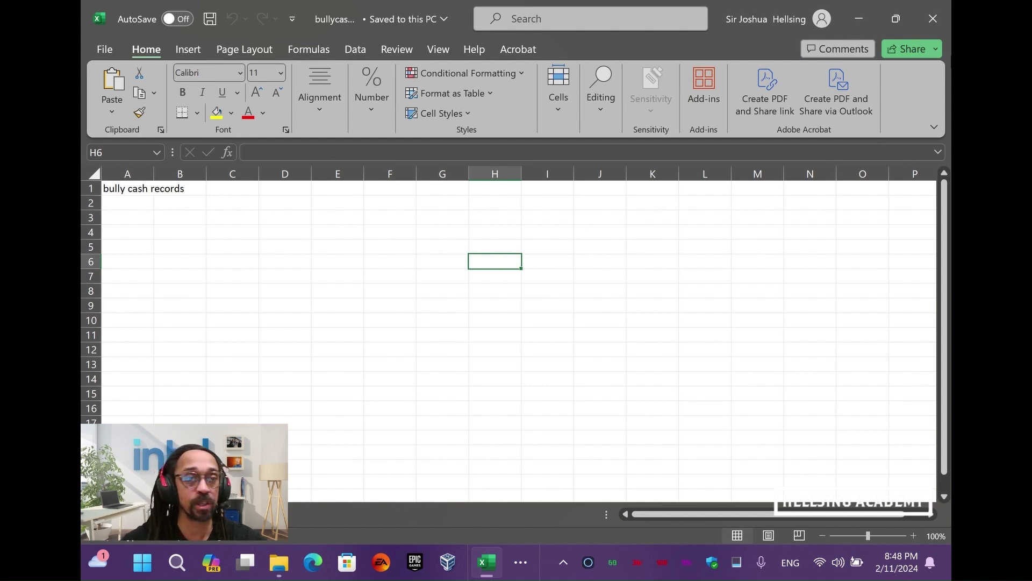
left_click(934, 16)
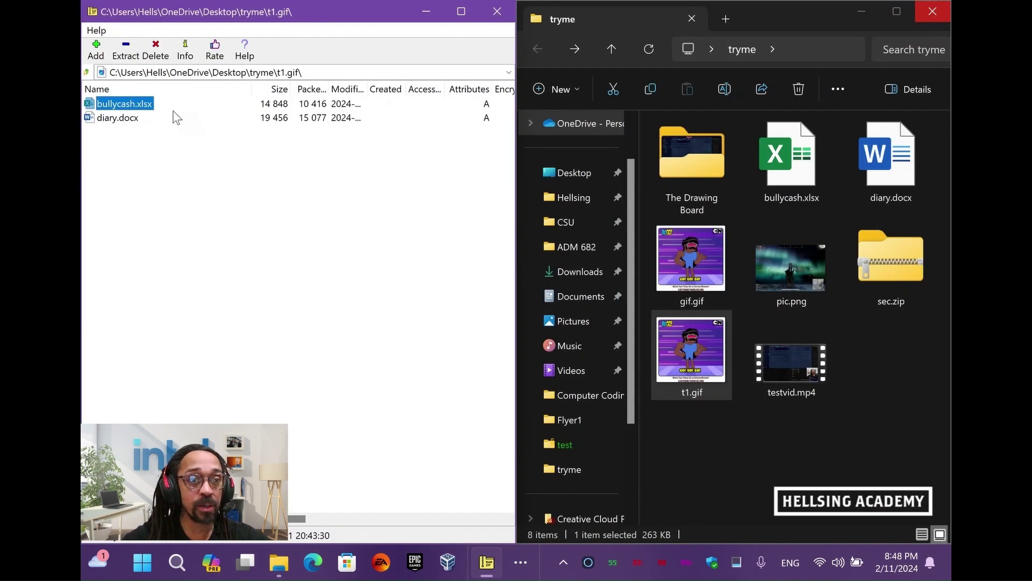
left_click(133, 117)
double_click(133, 117)
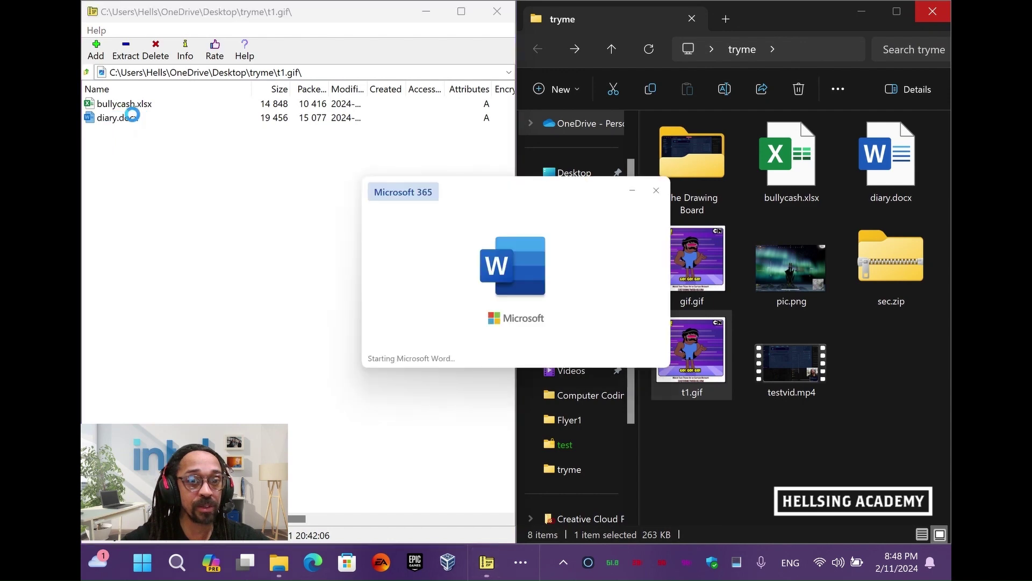
type("1234")
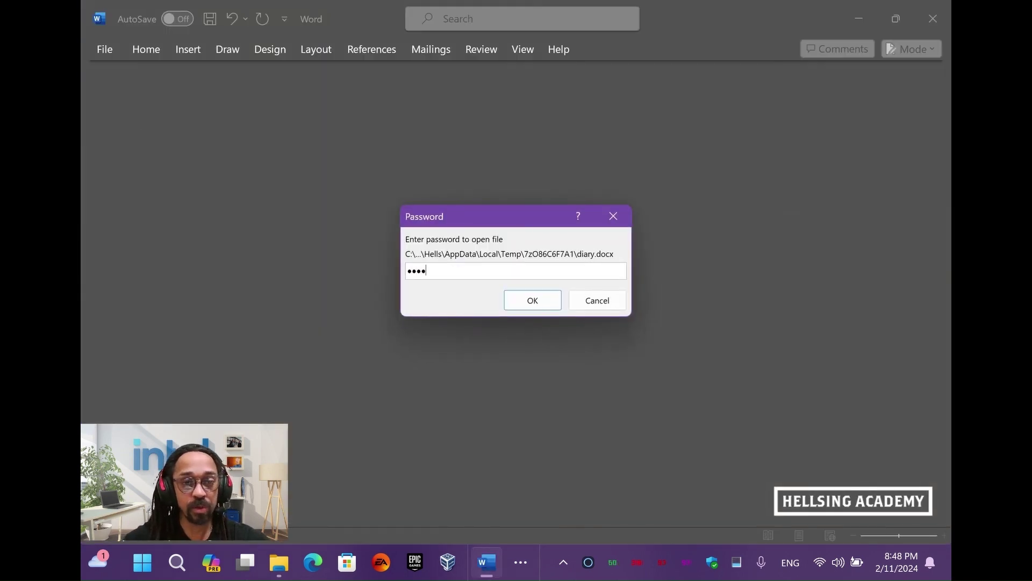
key("Return")
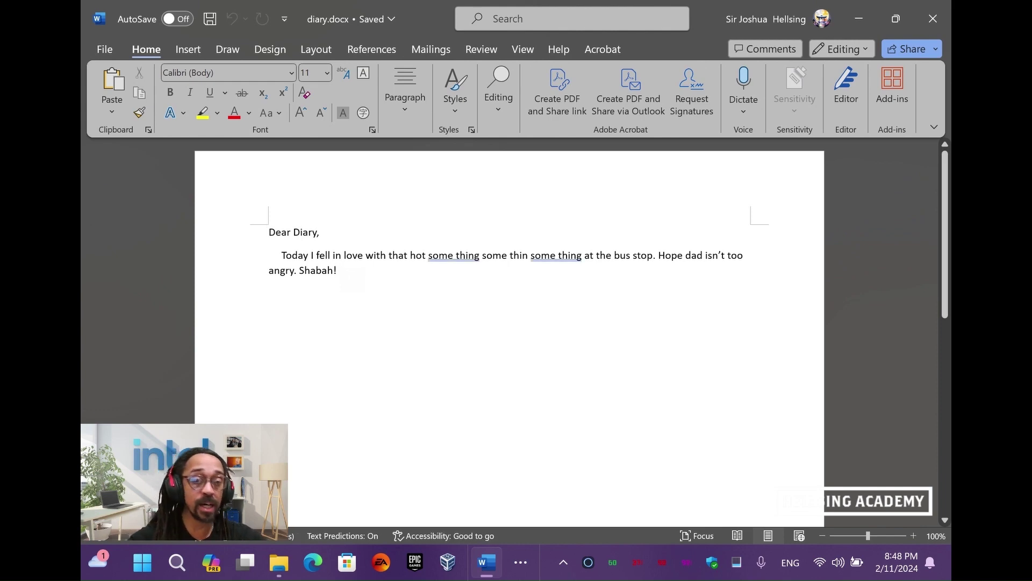
left_click(937, 16)
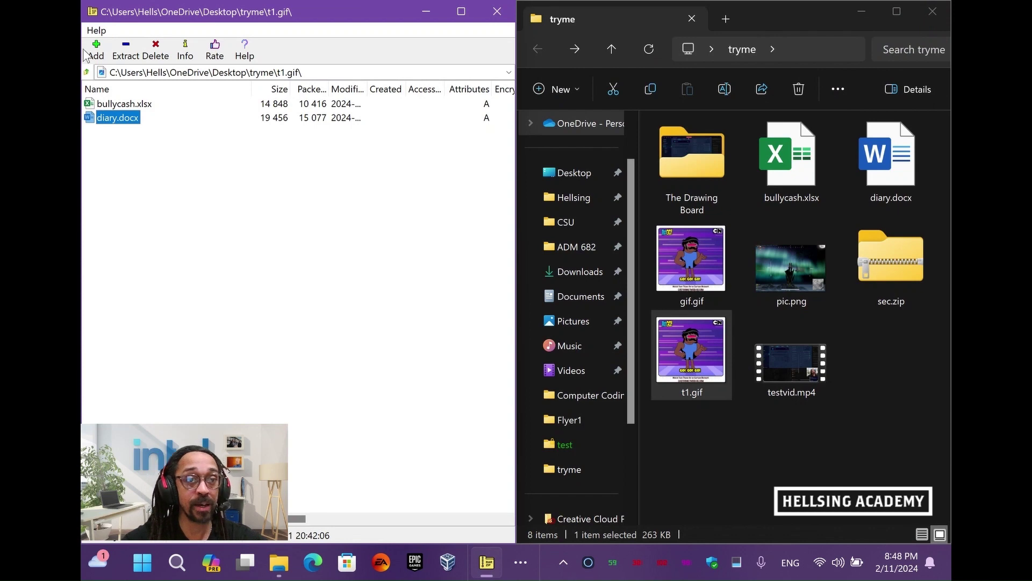
Leave t1.gif for the tryme folder, then briefly play testvid.mp4 and close the player
left_click(189, 223)
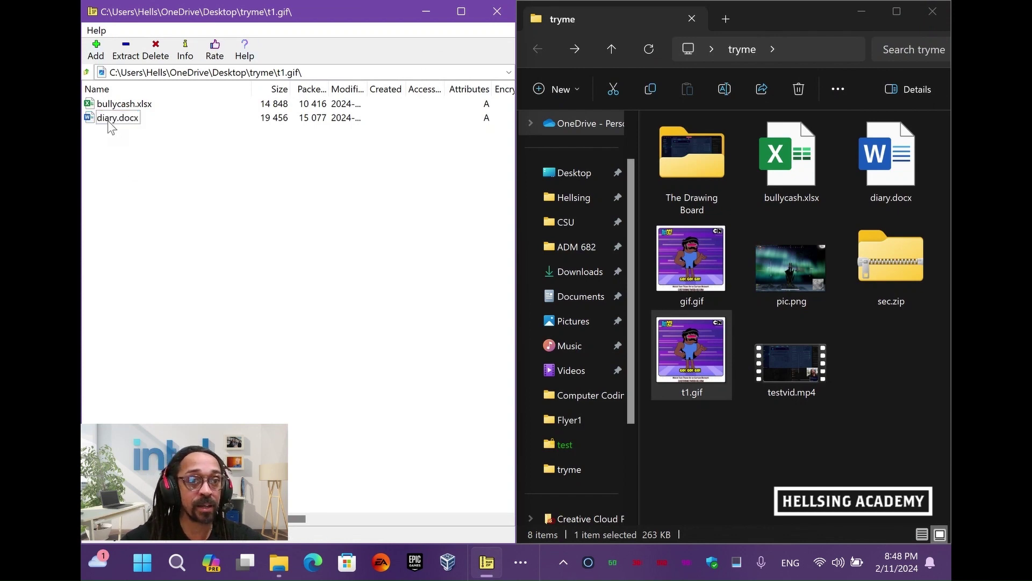
left_click(87, 72)
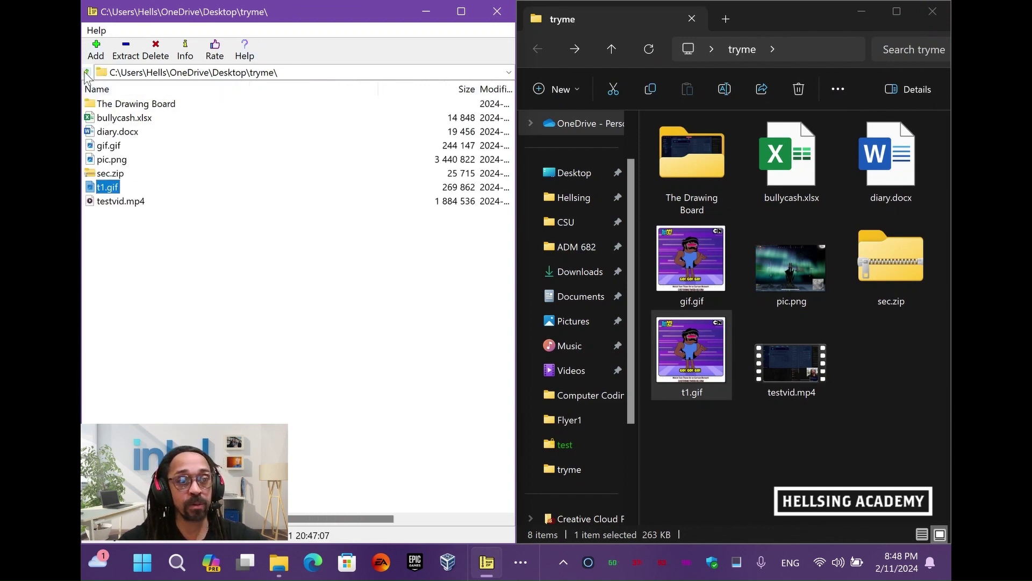
left_click(184, 253)
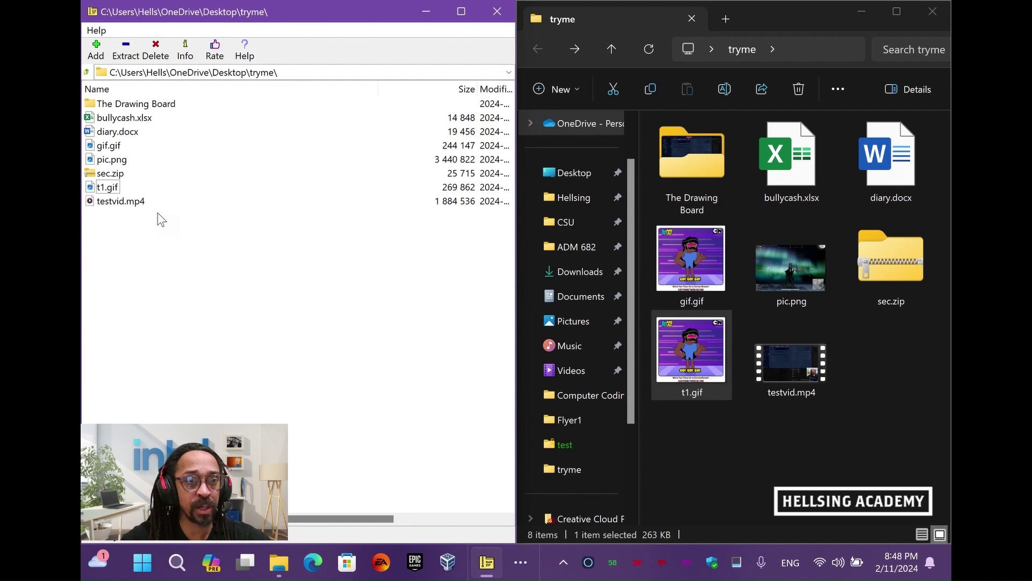
double_click(127, 202)
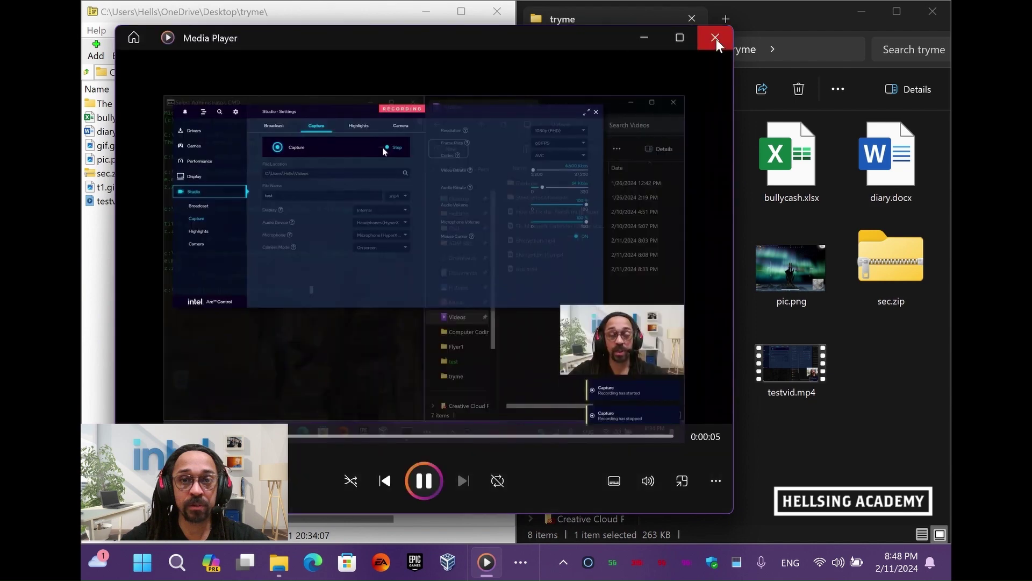
left_click(716, 40)
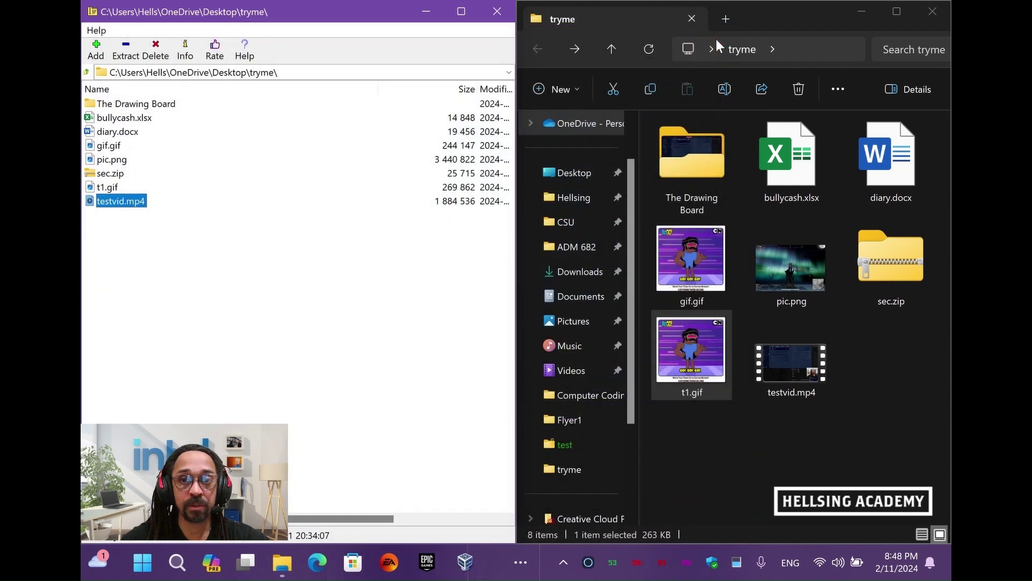
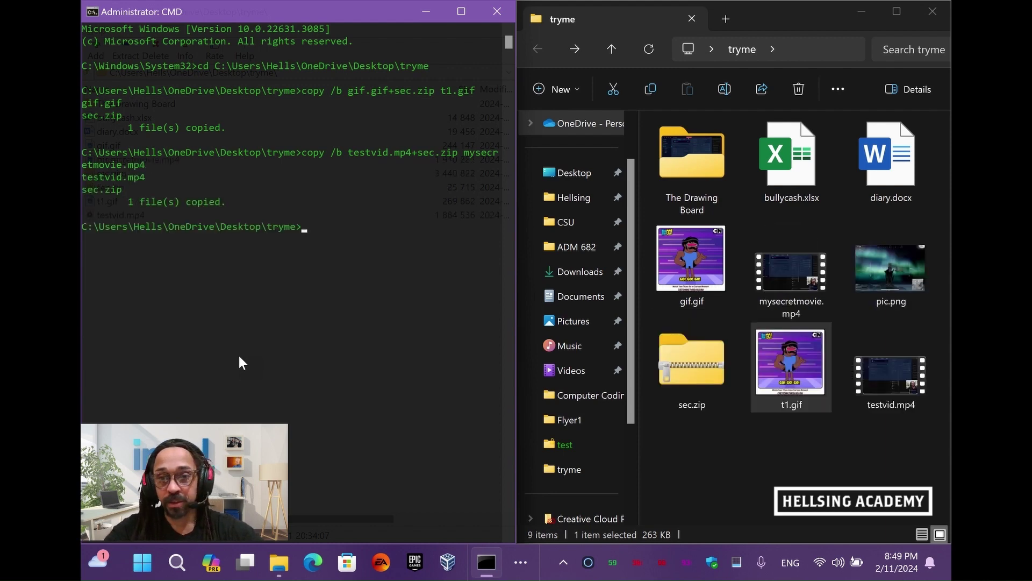
Play mysecretmovie.mp4 as a video, then open it in 7-Zip to show bullycash.xlsx and diary.docx
double_click(782, 277)
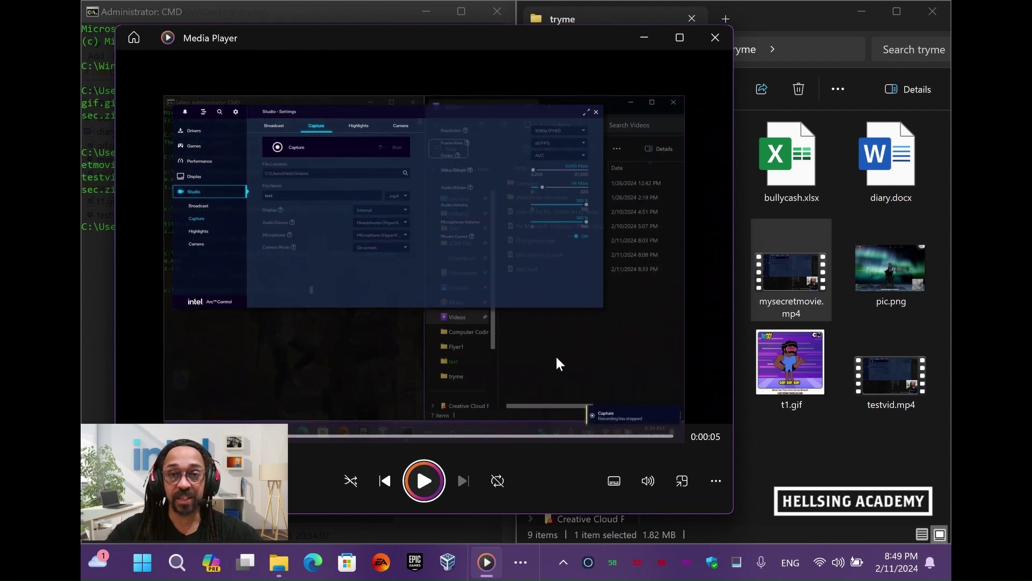
left_click(715, 37)
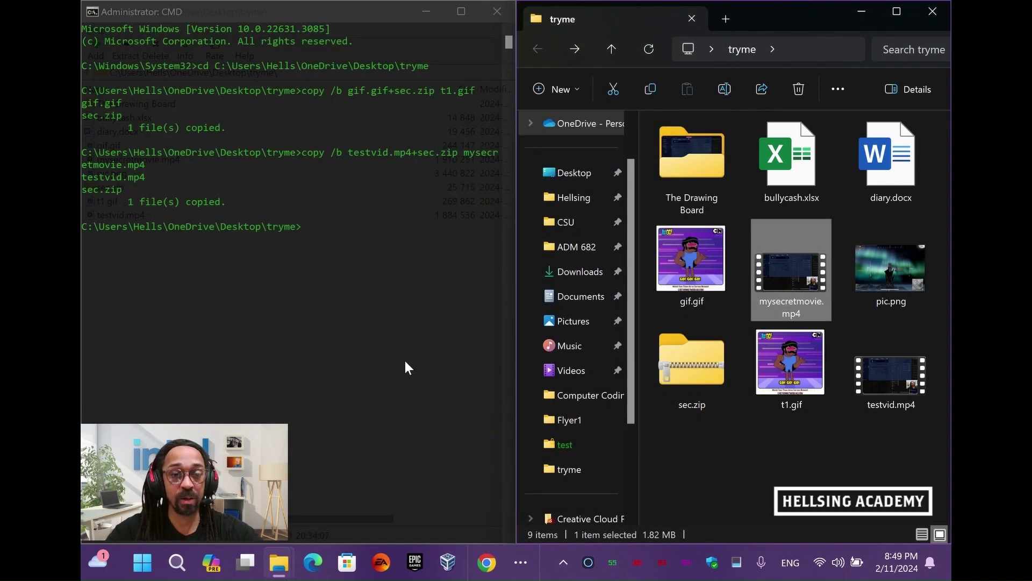
left_click(519, 563)
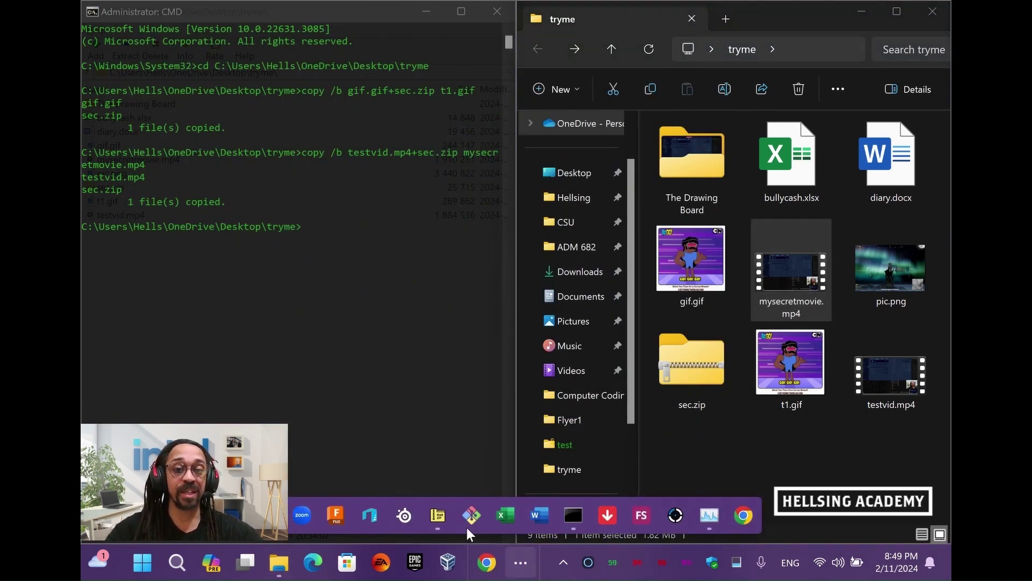
left_click(438, 523)
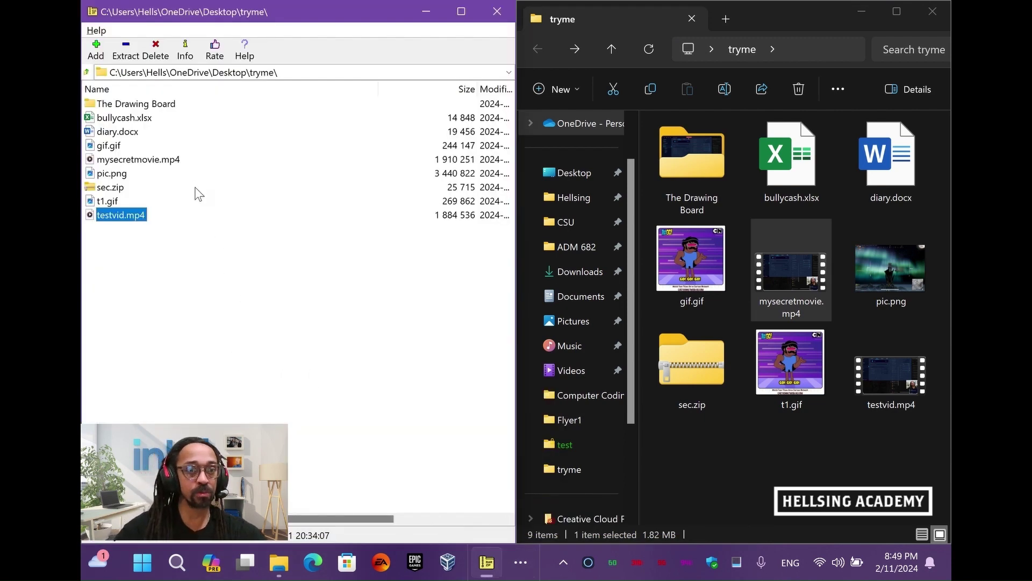
double_click(170, 160)
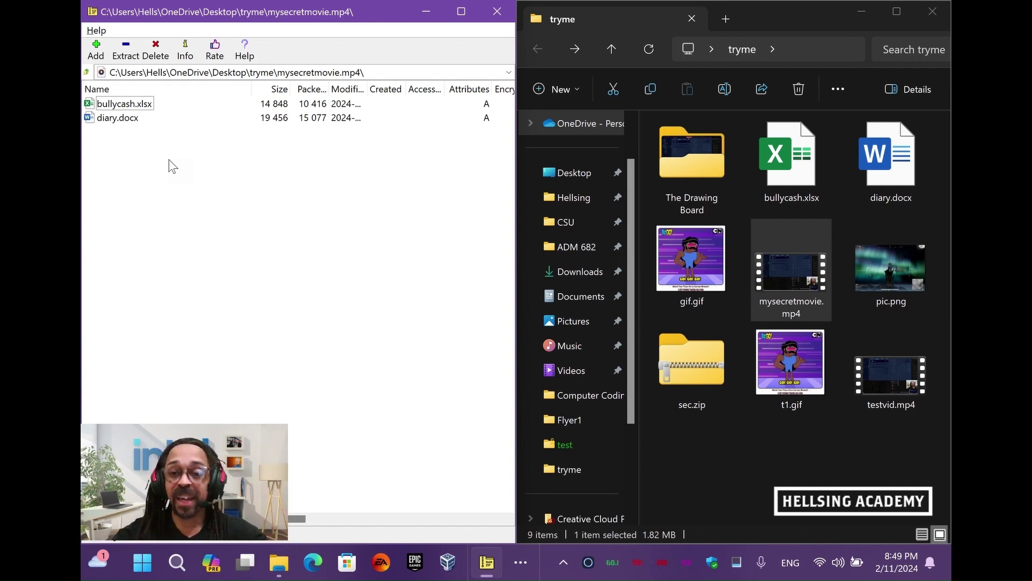
key("alt+Tab")
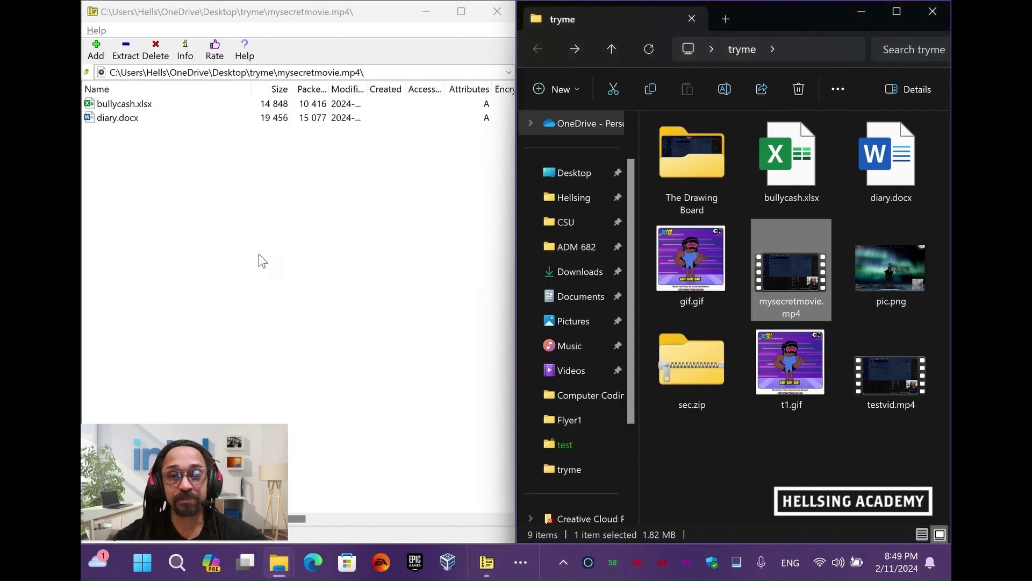
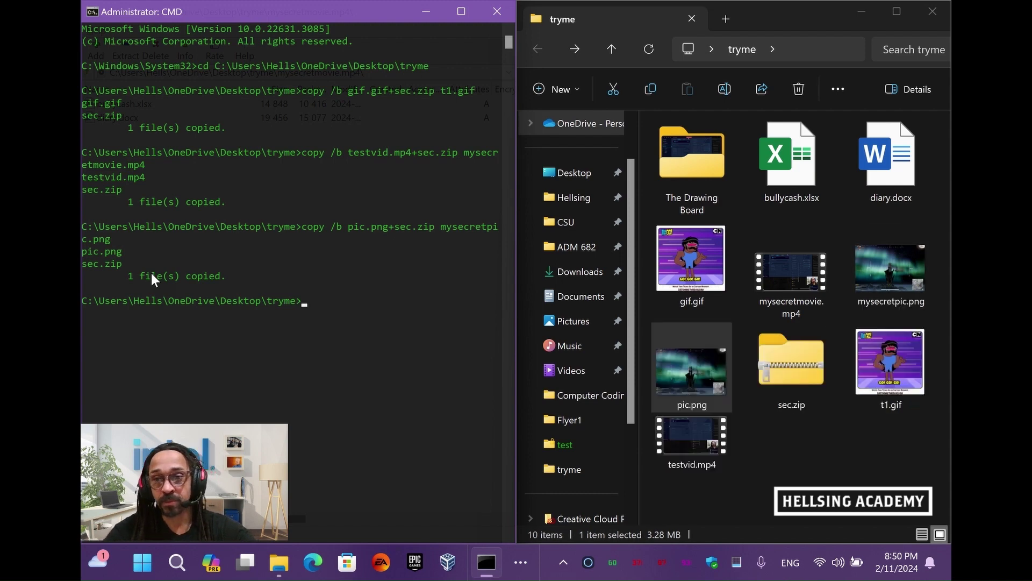
Open mysecretpic.png in Photos, where it displays as an ordinary aurora game screenshot
double_click(889, 272)
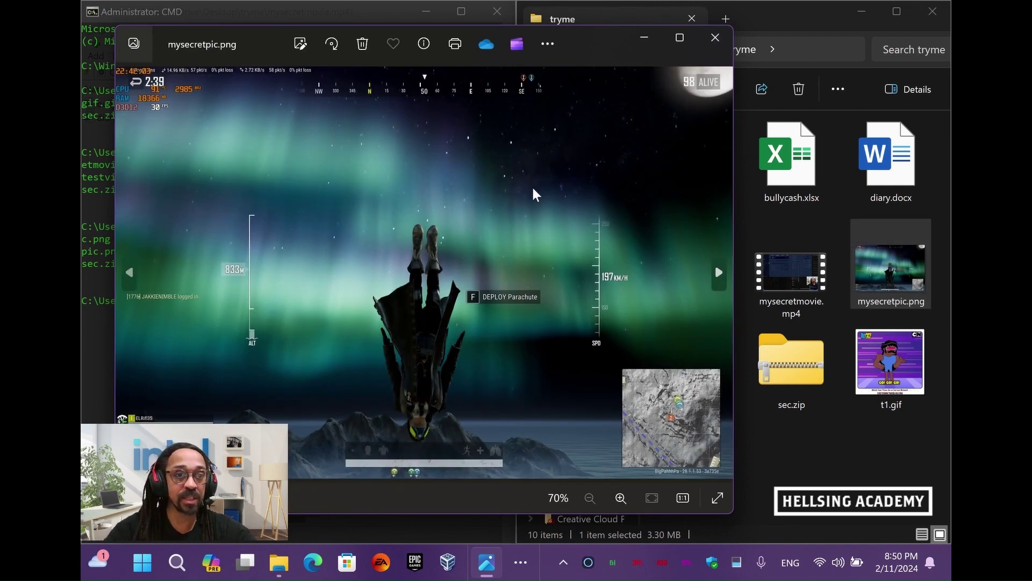
Close Photos, then browse mysecretpic.png in 7-Zip to reveal bullycash.xlsx and diary.docx inside
left_click(715, 38)
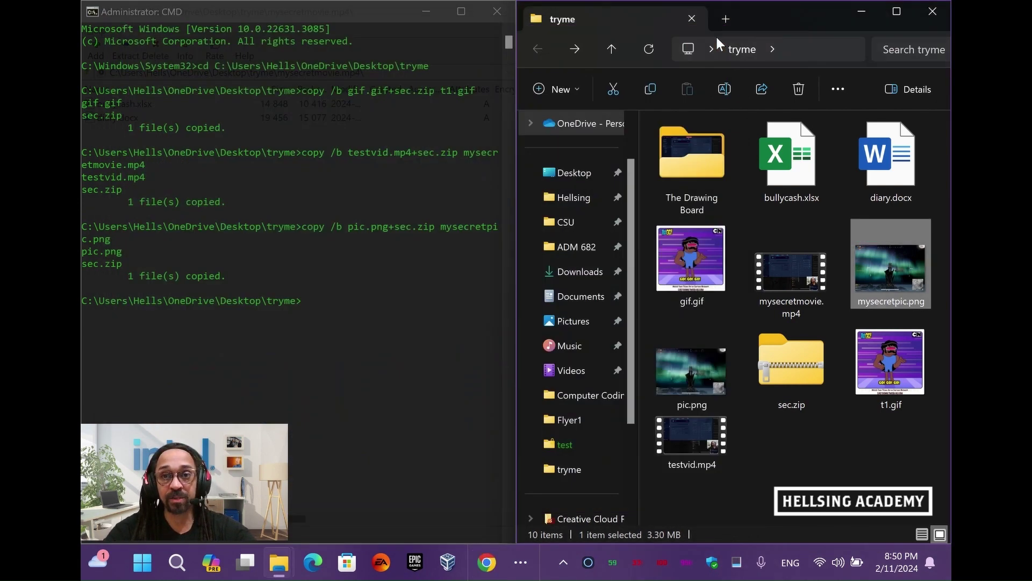
left_click(519, 562)
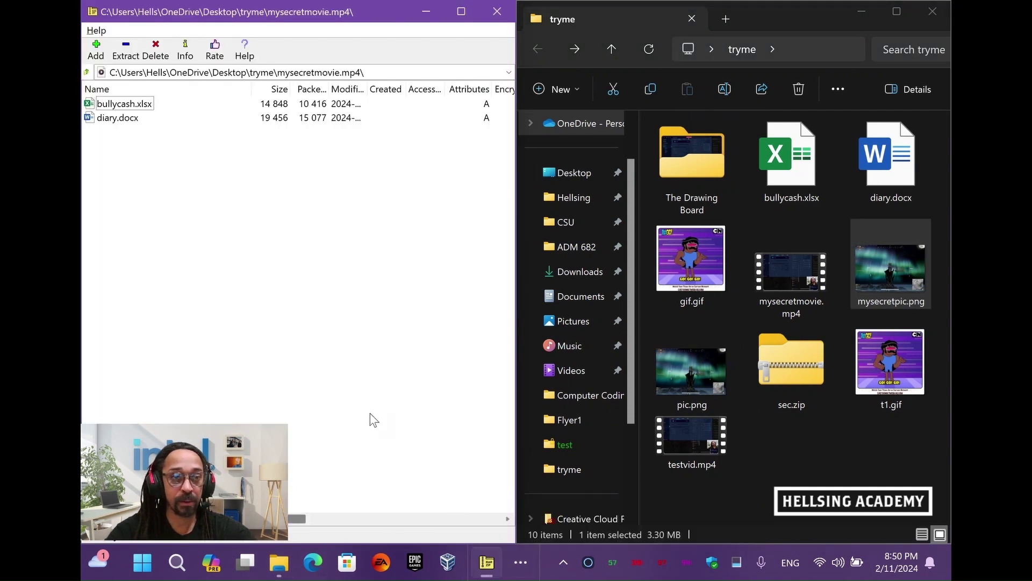
left_click(86, 73)
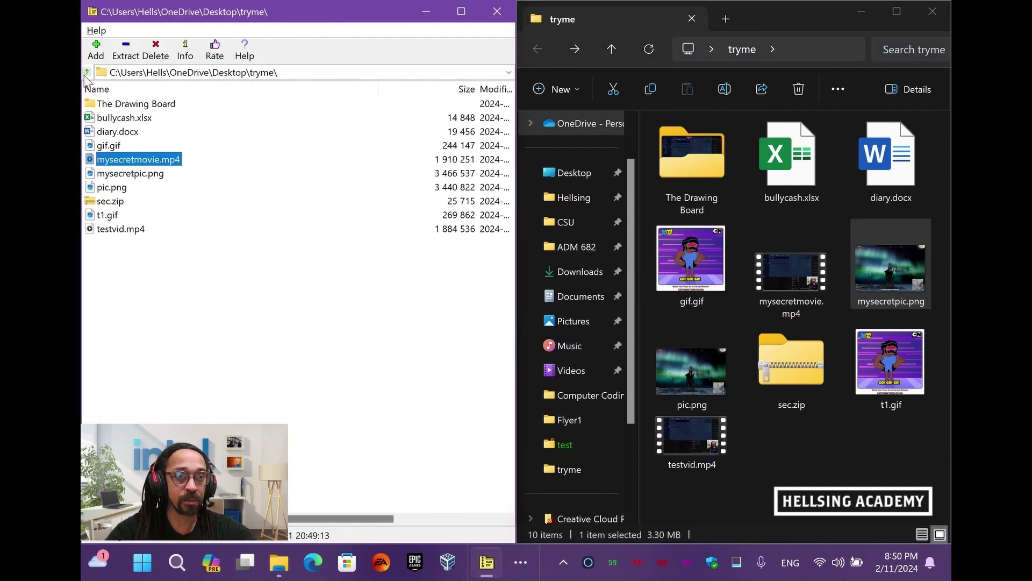
left_click(149, 180)
double_click(149, 180)
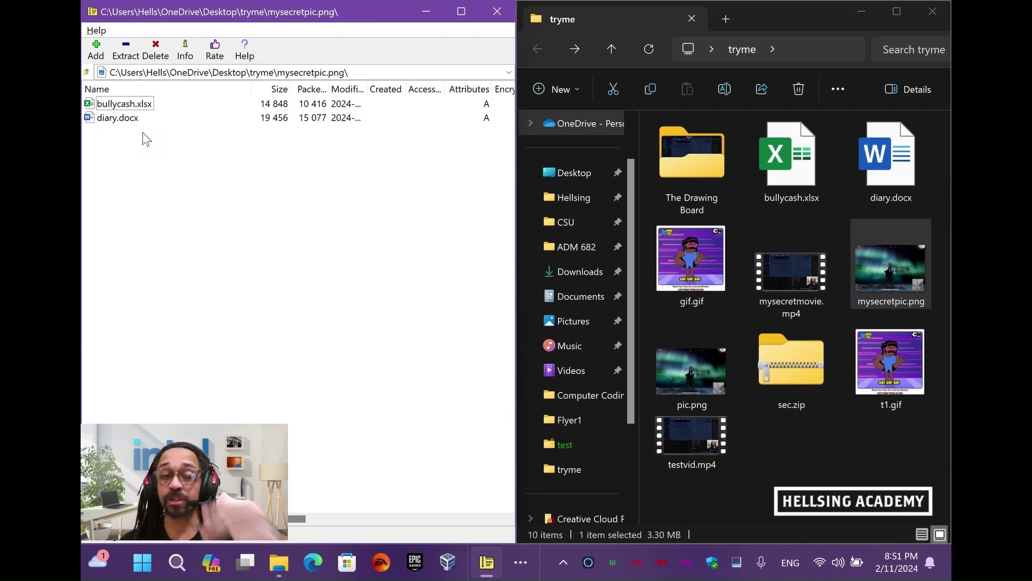
left_click(88, 73)
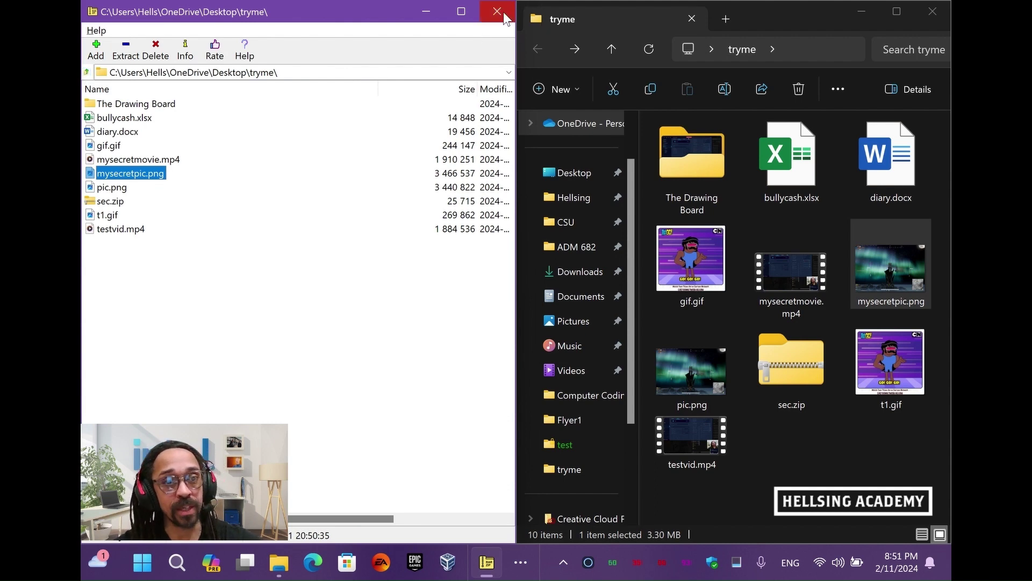
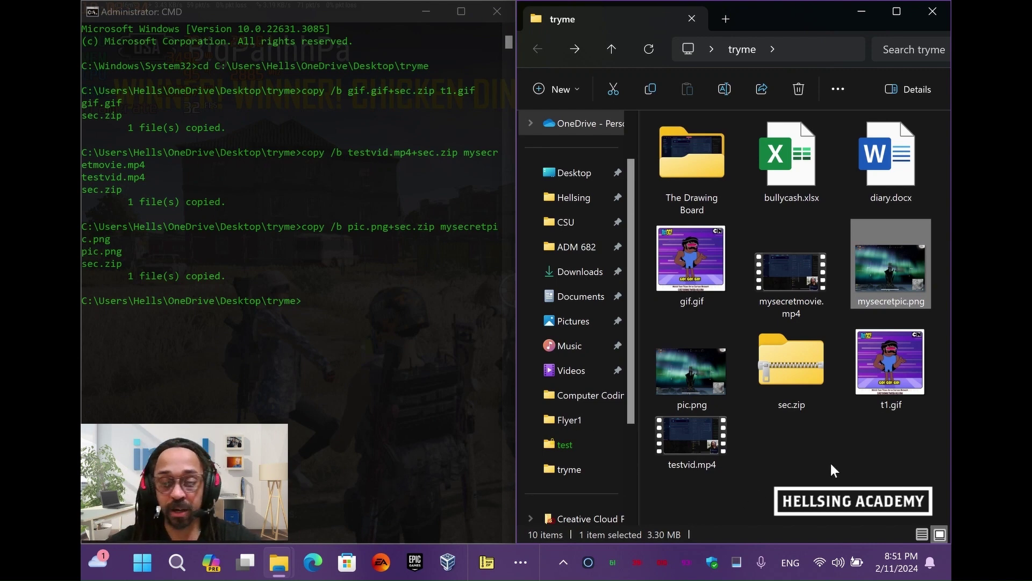
Clear the selection, then select sec.zip, pic.png, gif.gif and testvid.mp4 in the tryme folder
left_click(859, 422)
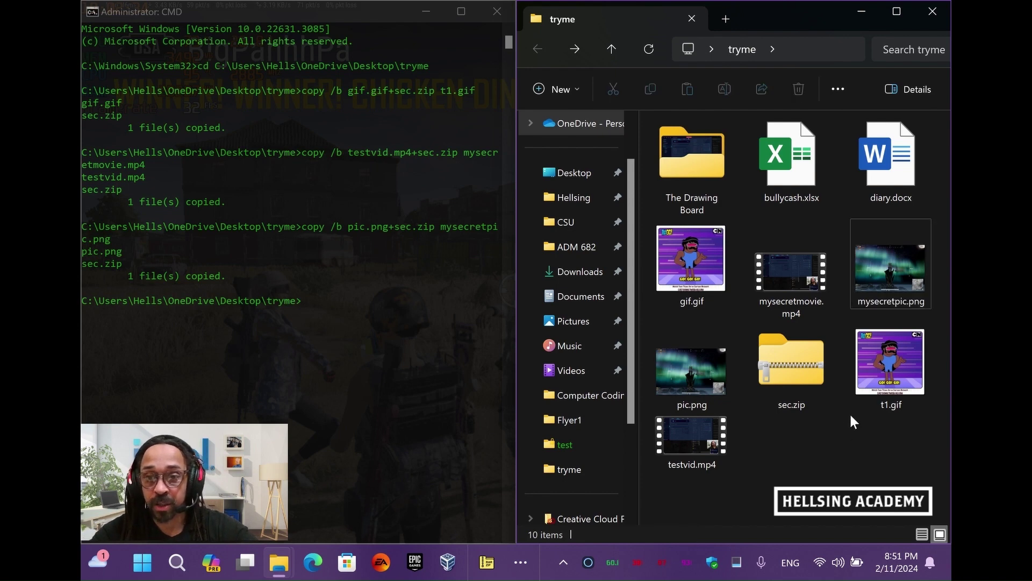
left_click(809, 373)
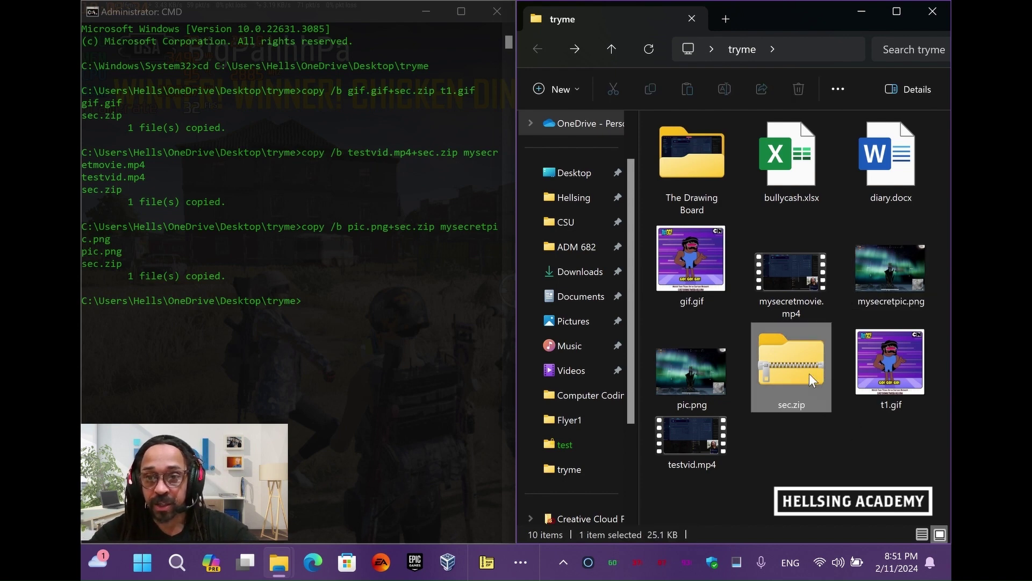
left_click(701, 372, "ctrl")
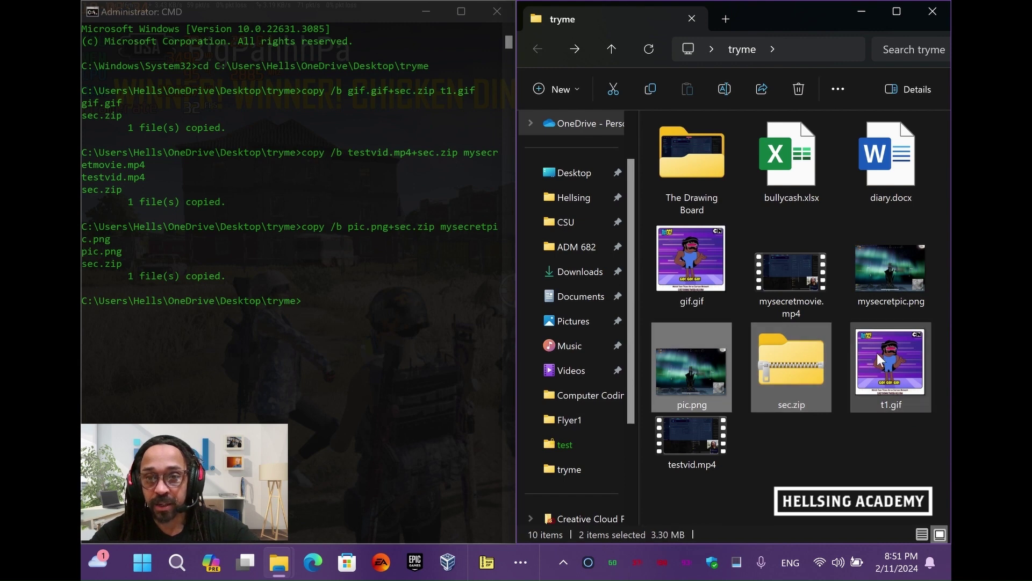
left_click(706, 285, "ctrl")
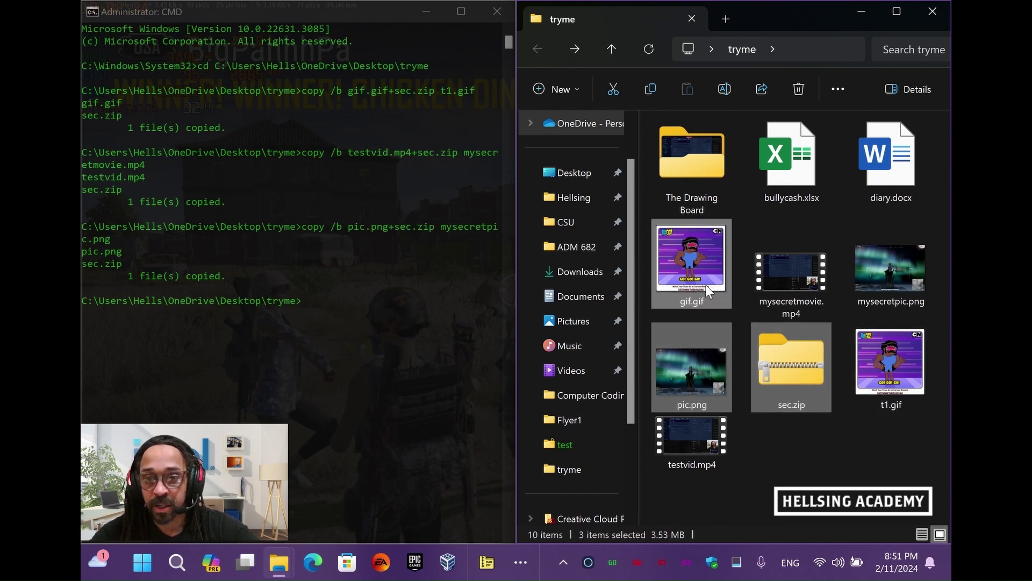
left_click(709, 453, "ctrl")
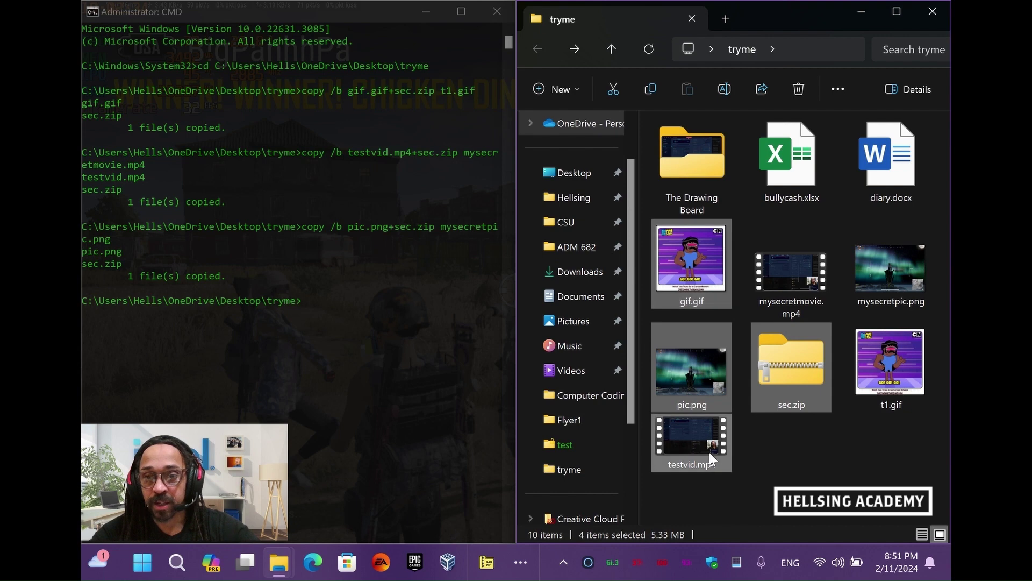
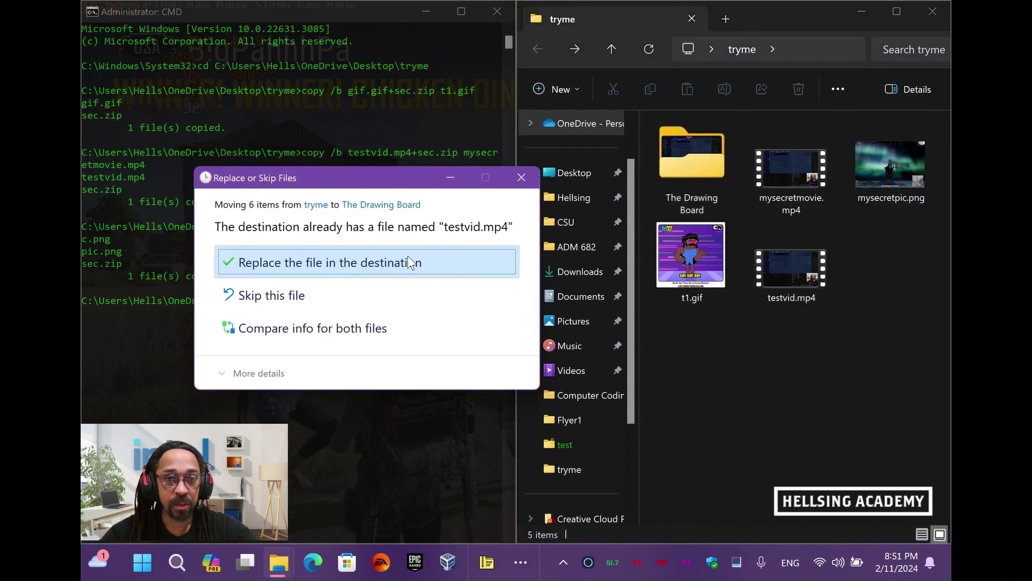
Overwrite the existing testvid.mp4 in The Drawing Board so the six-file move completes
left_click(408, 262)
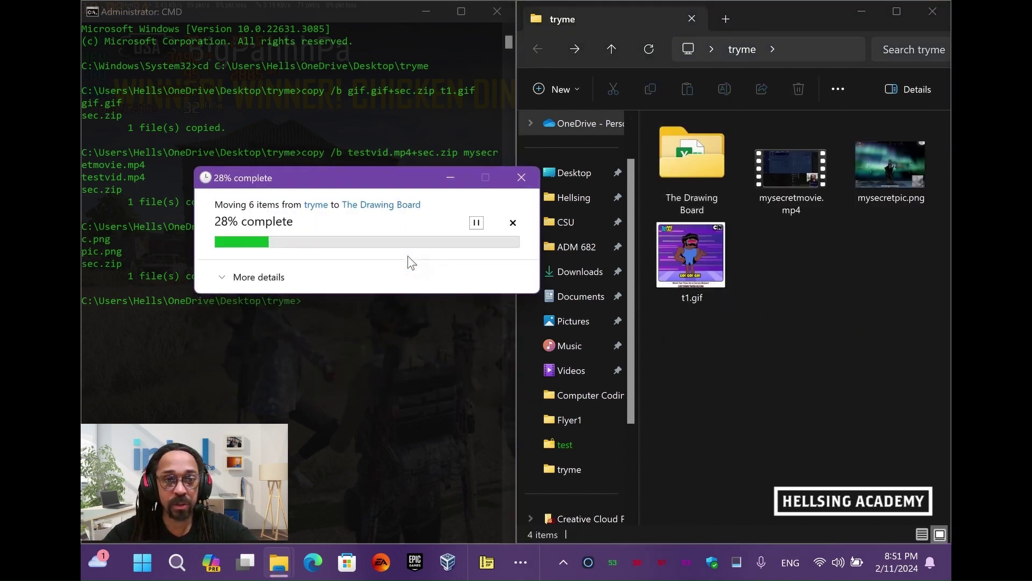
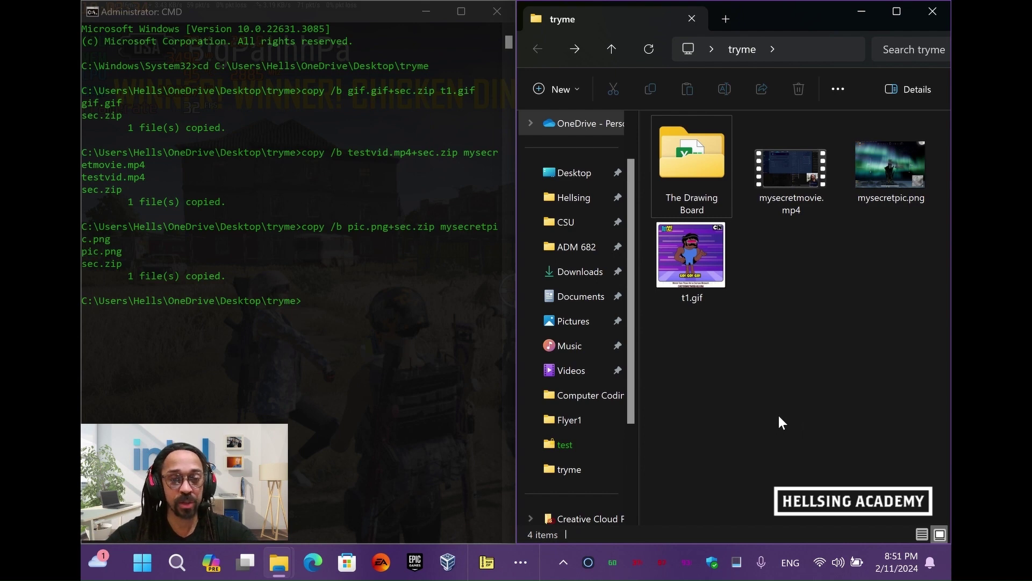
Launch WinRAR from the taskbar on the tryme folder to list t1.gif, mysecretpic.png and mysecretmovie.mp4
left_click(487, 562)
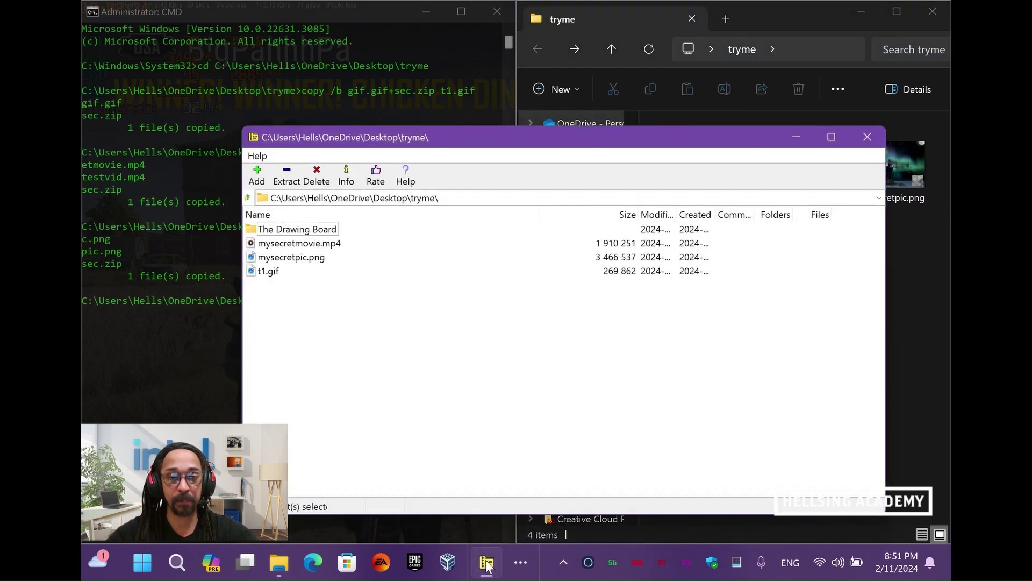
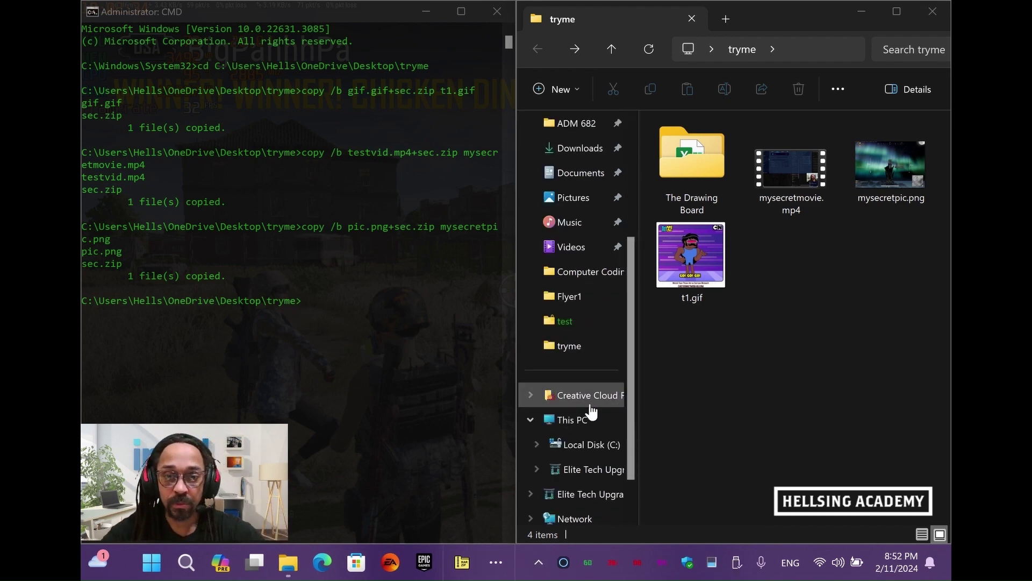
Browse drive D: from This PC, return to the drive list, and unsnap the window from the right
left_click(574, 420)
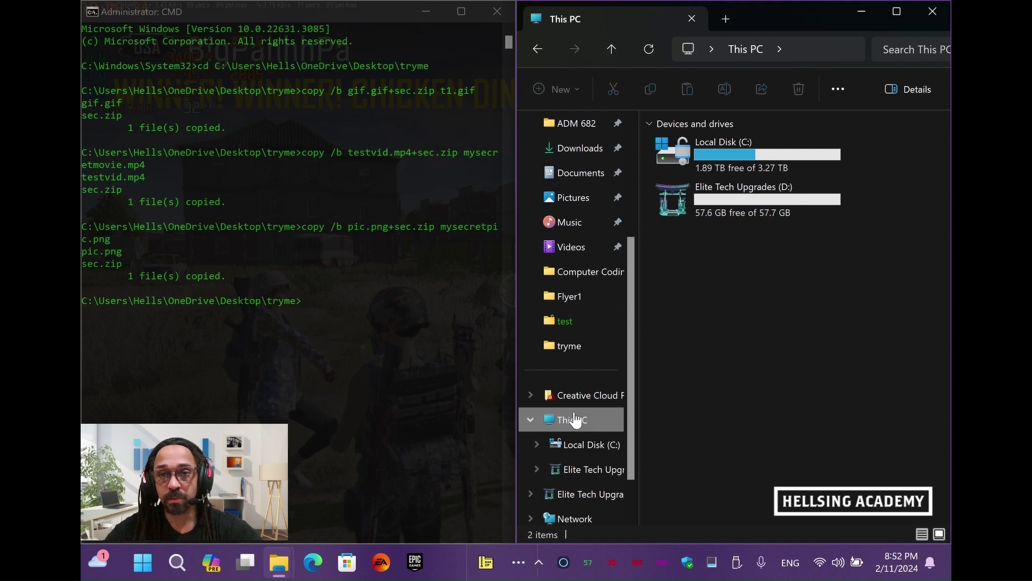
double_click(764, 208)
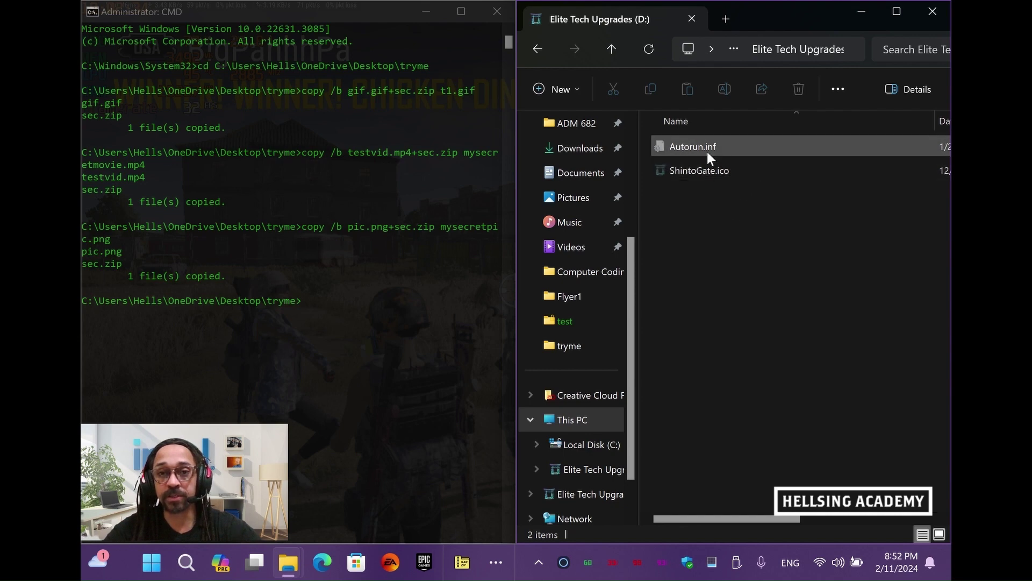
left_click(608, 44)
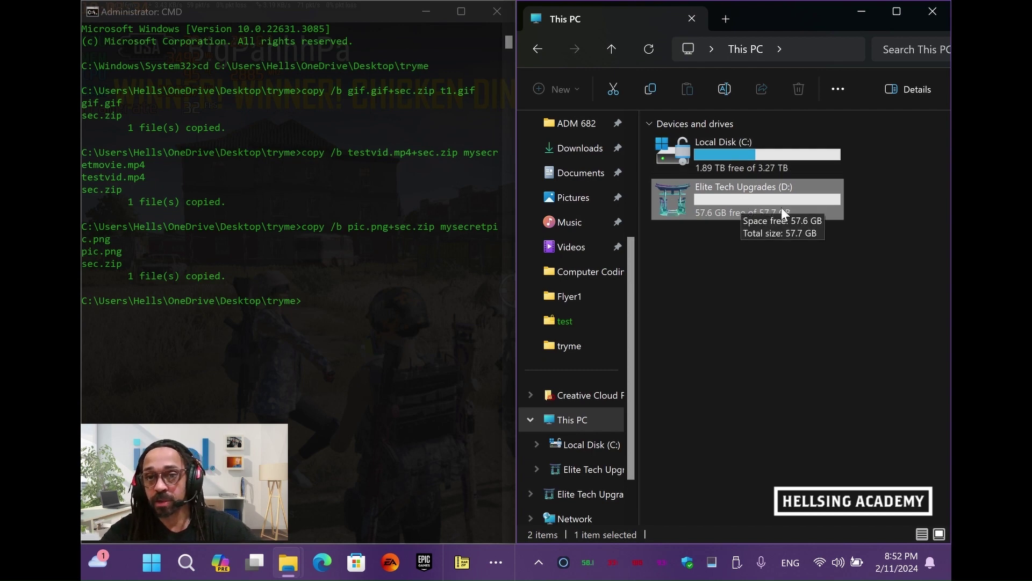
mouse_move(819, 203)
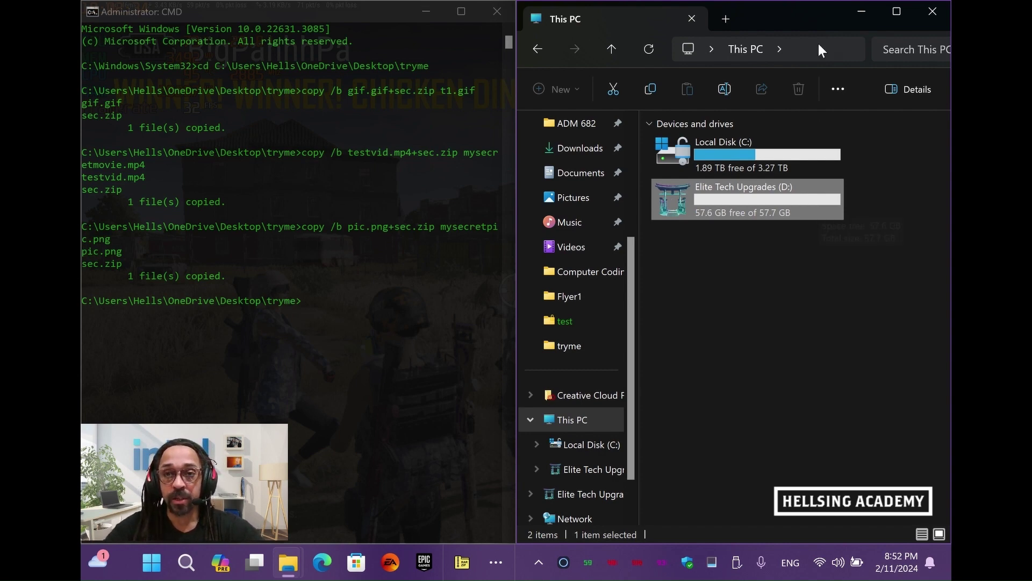
left_click_drag(808, 16, 534, 101)
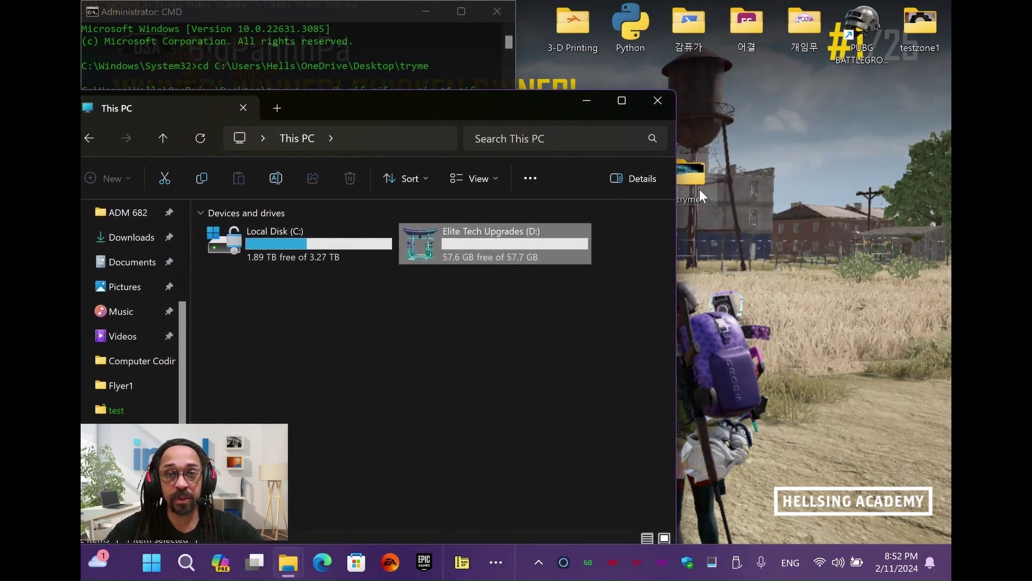
left_click(699, 190)
Snap tryme and This PC side by side, then drag Autorun.inf and ShintoGate.ico from D: into tryme
double_click(699, 190)
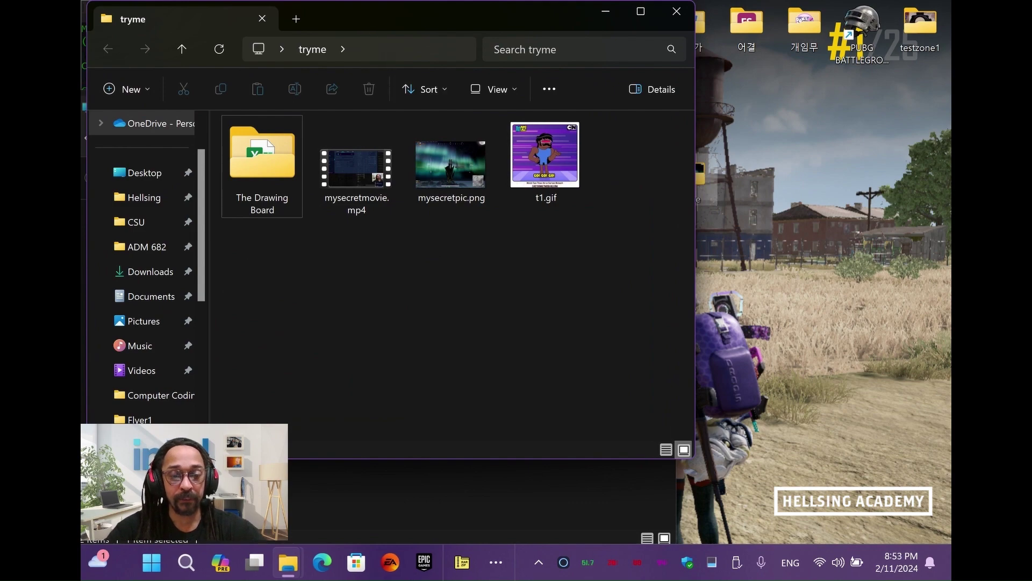
key("super+Right")
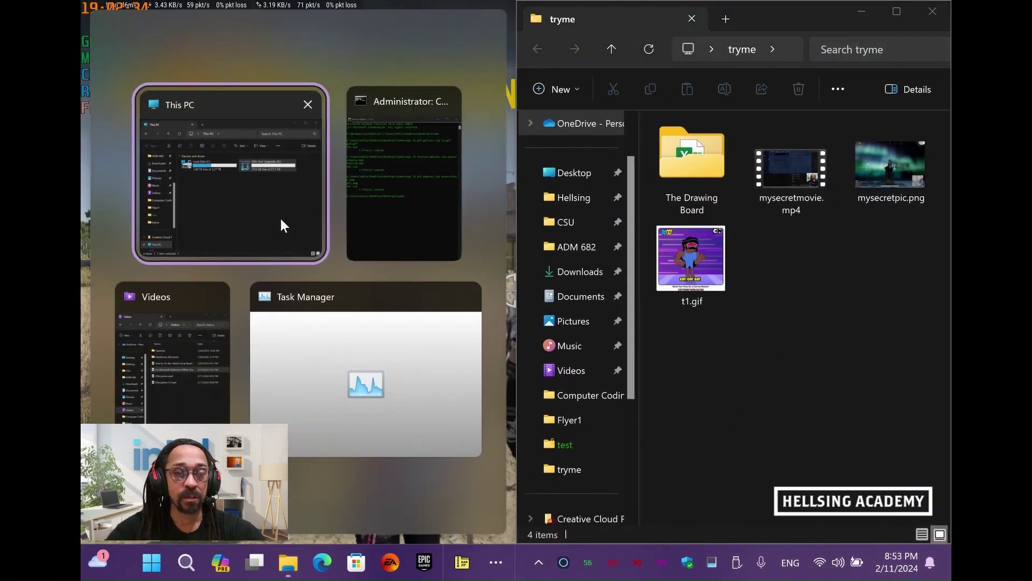
left_click(280, 216)
double_click(331, 207)
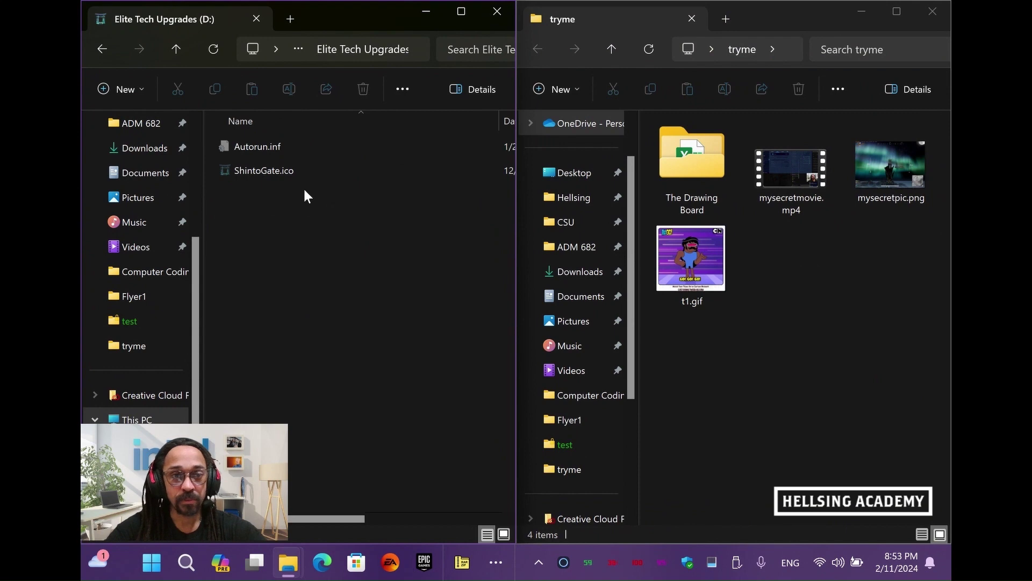
left_click_drag(298, 194, 764, 244)
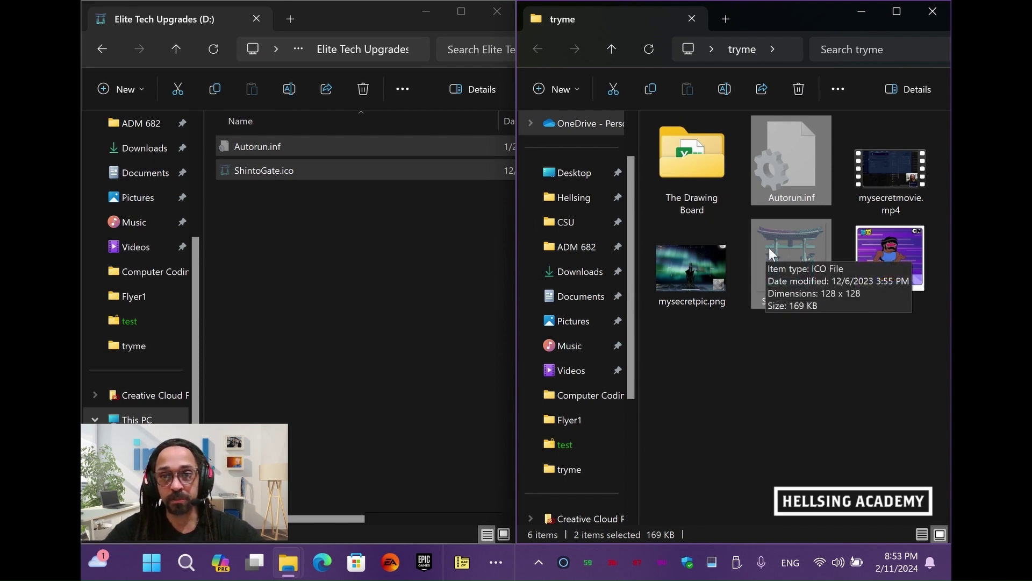
left_click(374, 237)
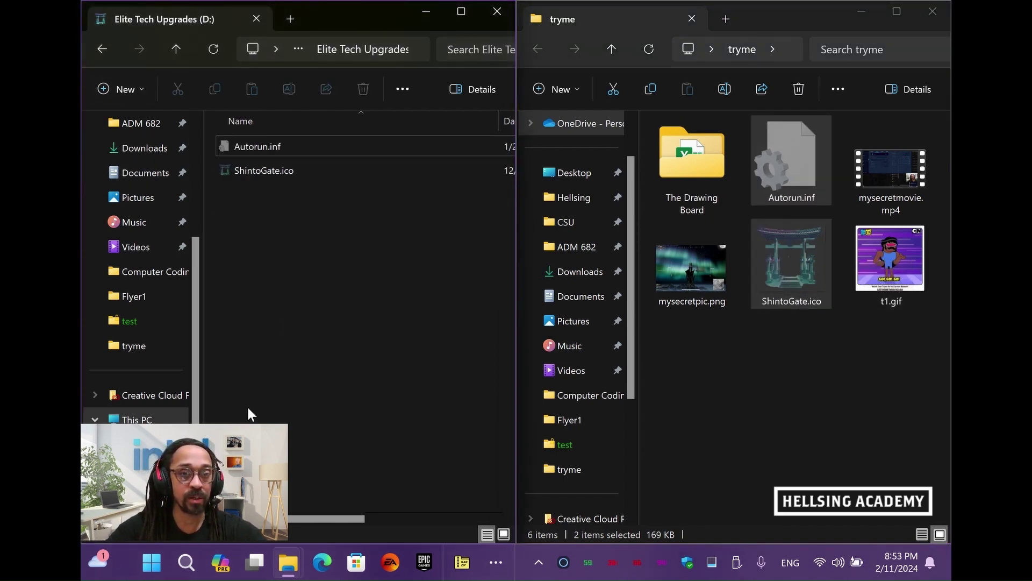
left_click(173, 53)
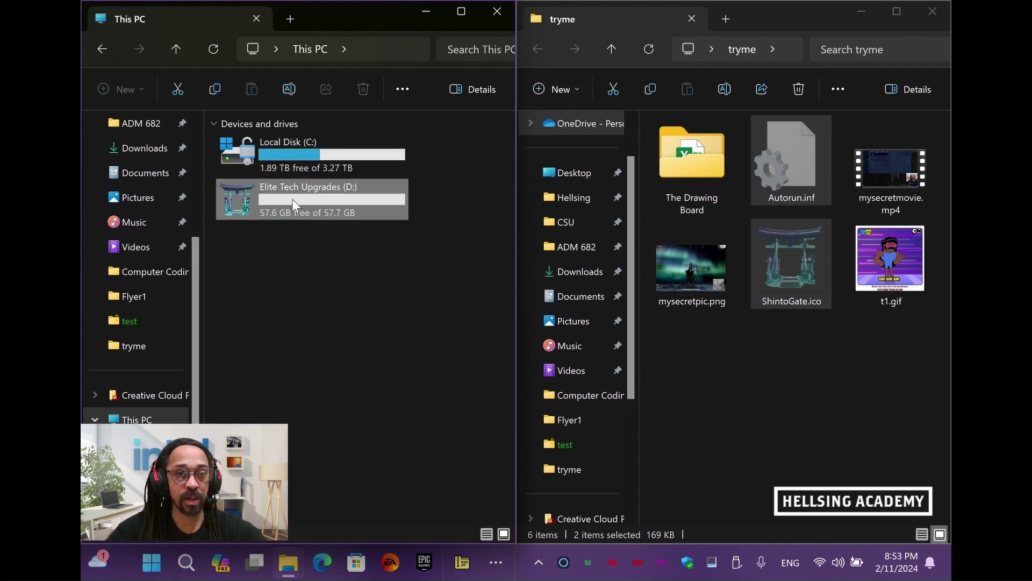
Open Format for drive D: and change the volume label to TEST
right_click(292, 199)
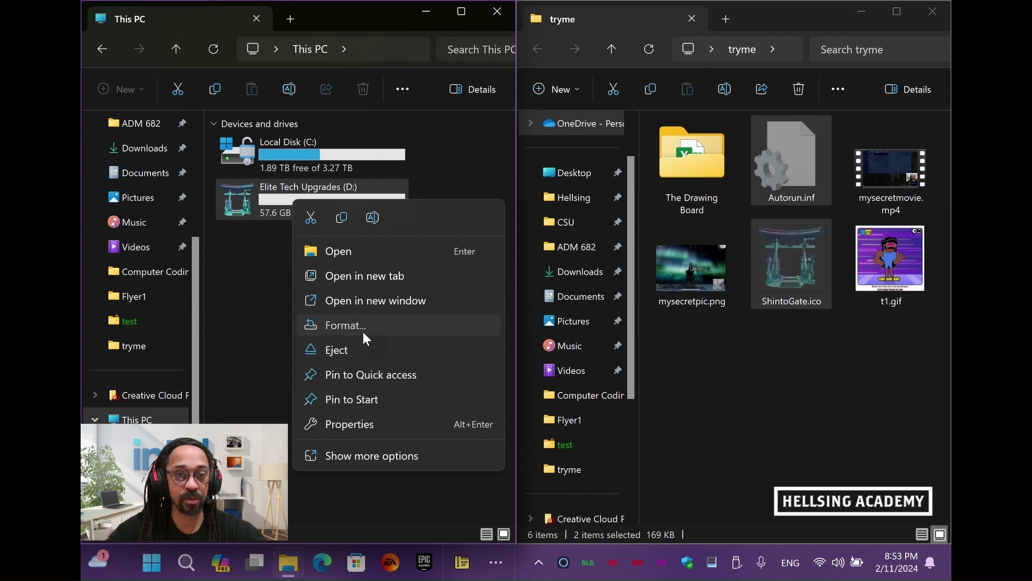
left_click(363, 329)
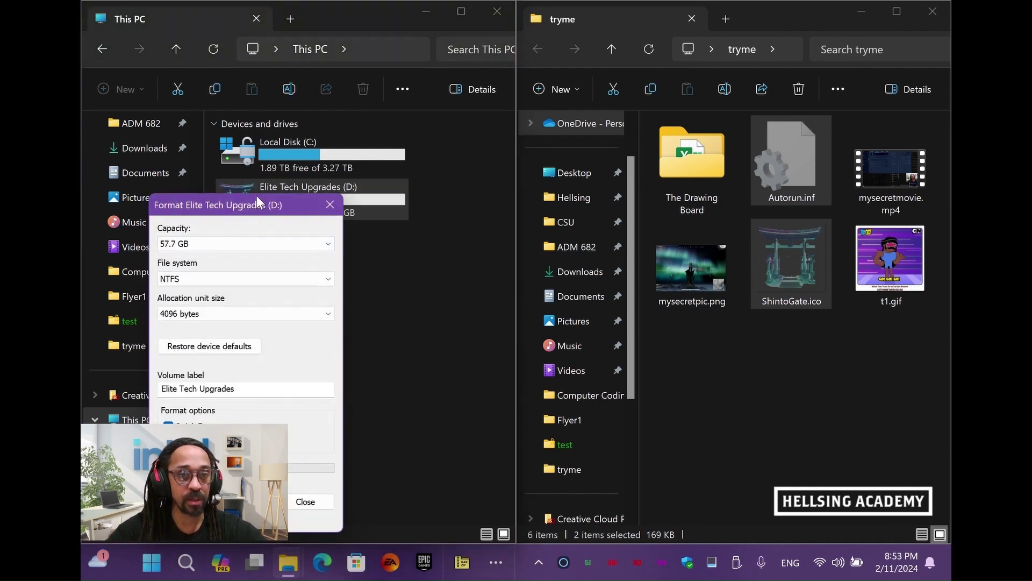
left_click_drag(257, 197, 443, 114)
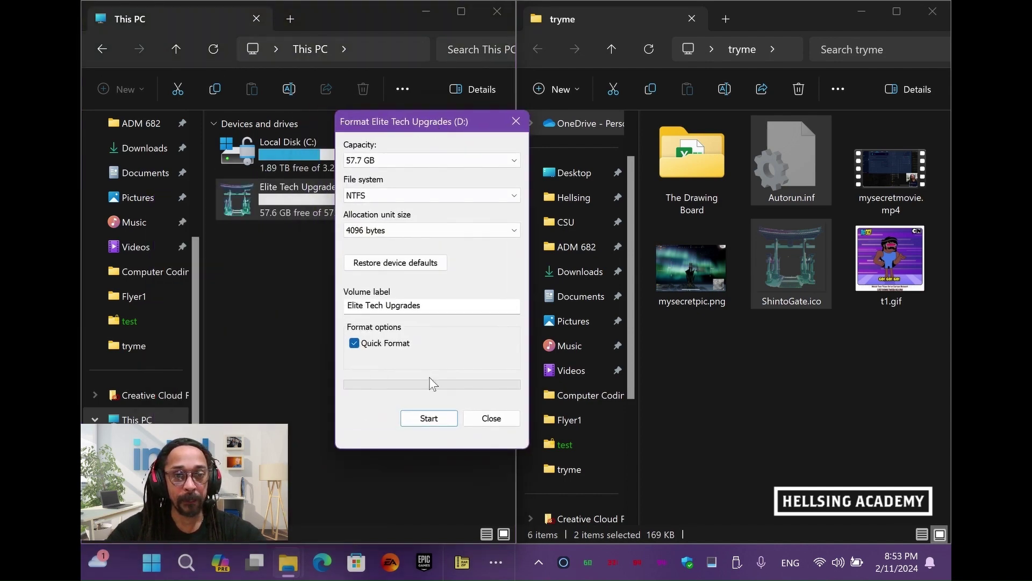
left_click_drag(421, 305, 333, 293)
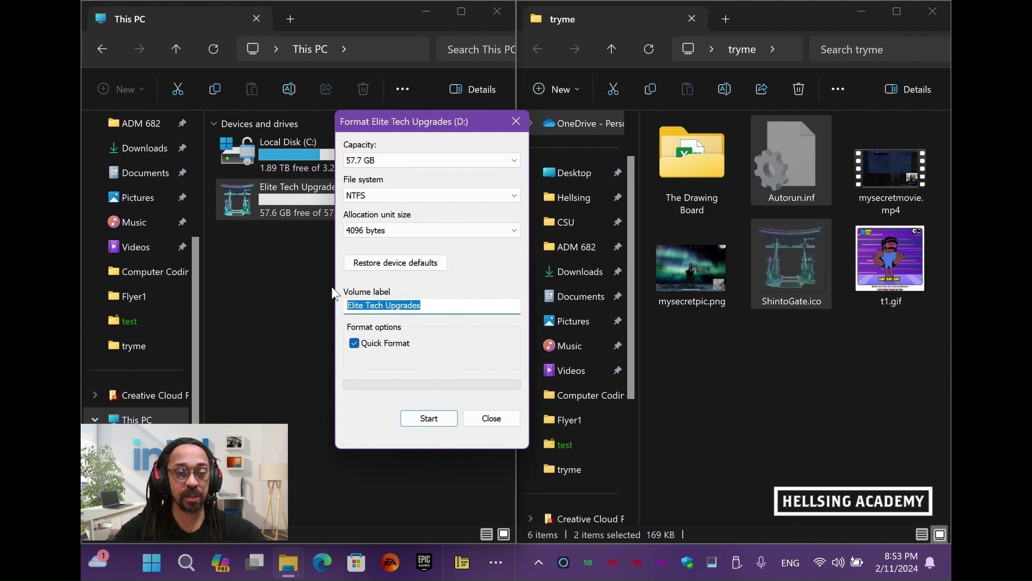
type("TEST")
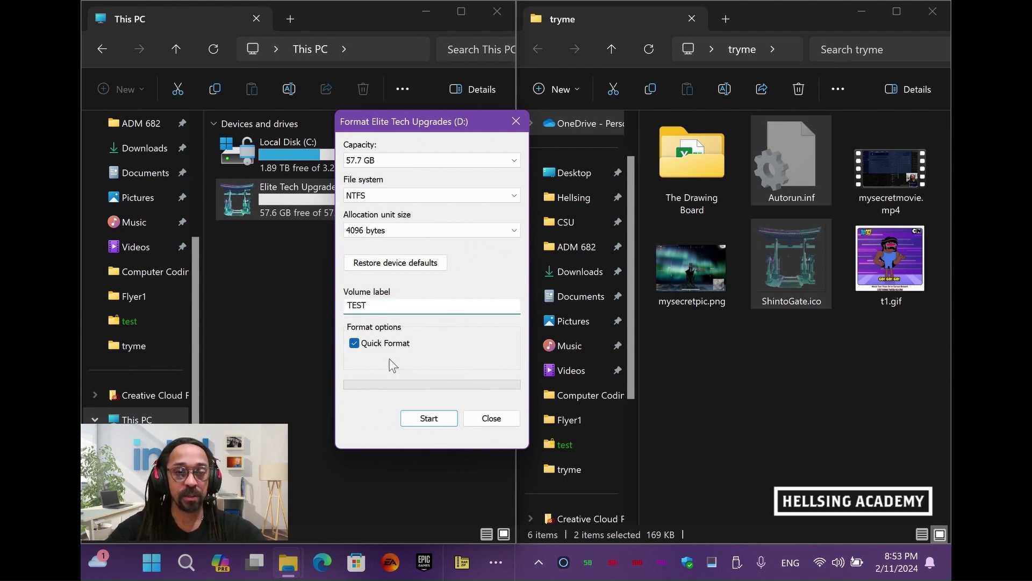
Run the NTFS quick format, confirm erasing the data, and close the Format window
left_click(430, 419)
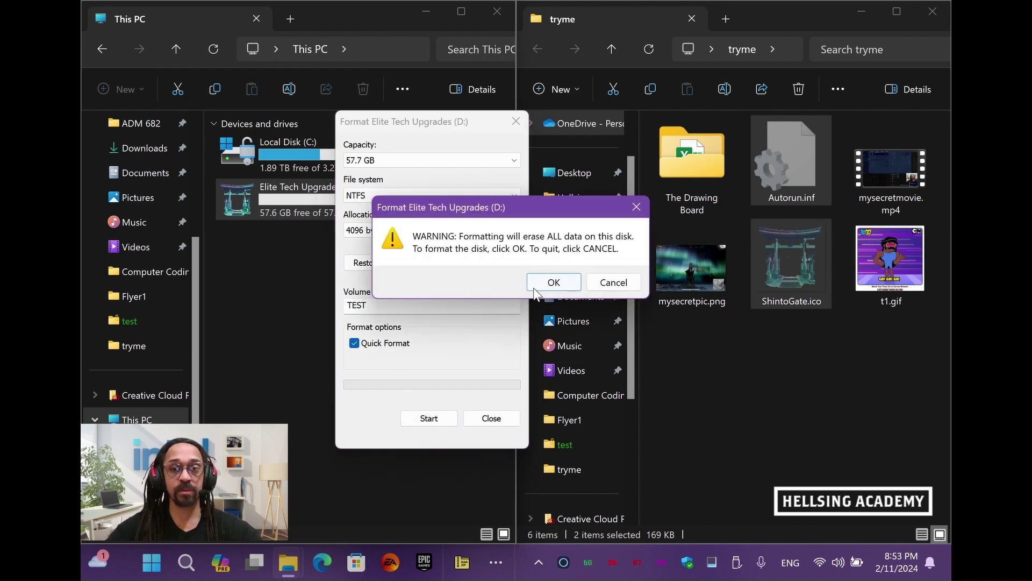
left_click(534, 286)
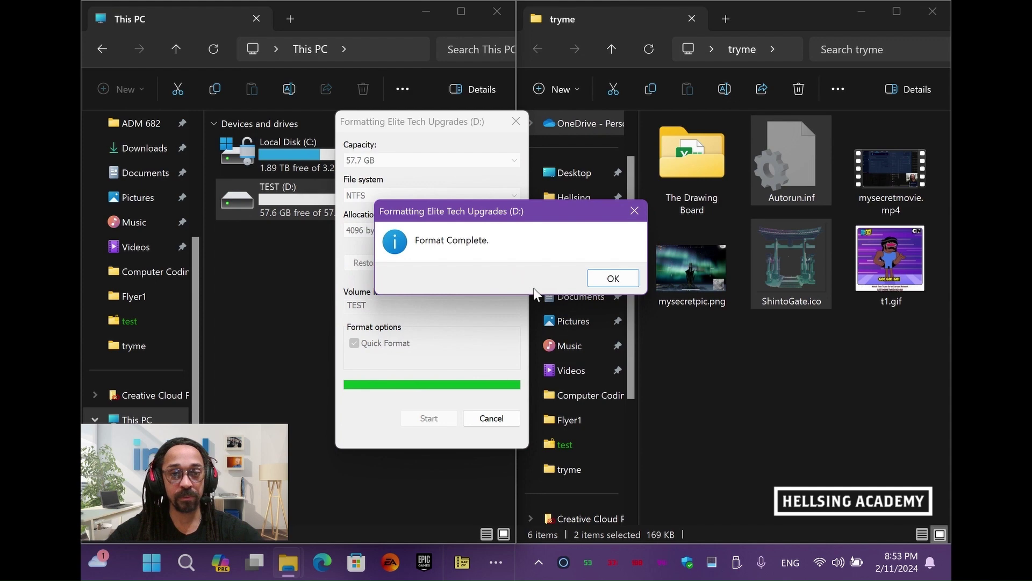
left_click(612, 279)
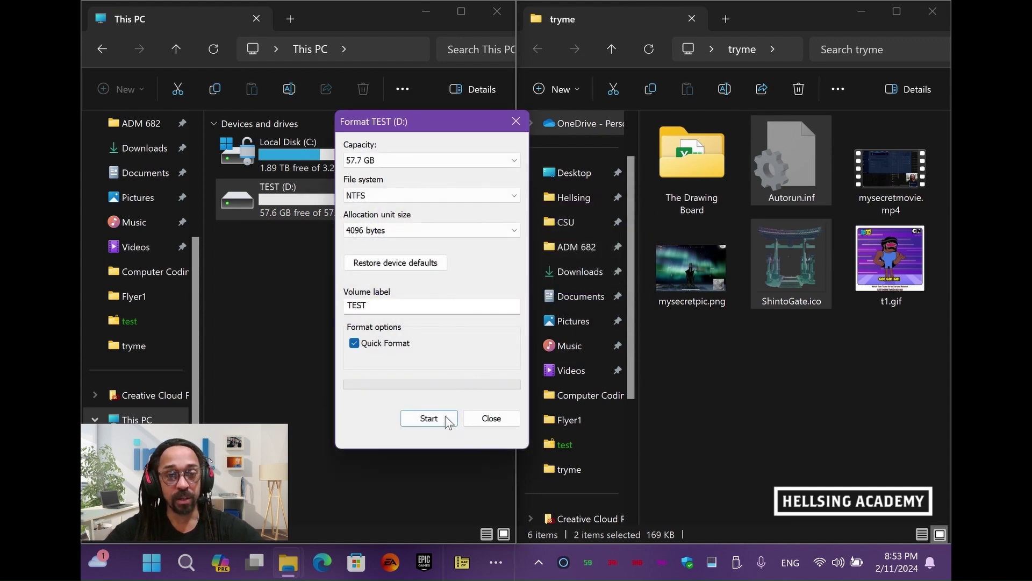
left_click(442, 418)
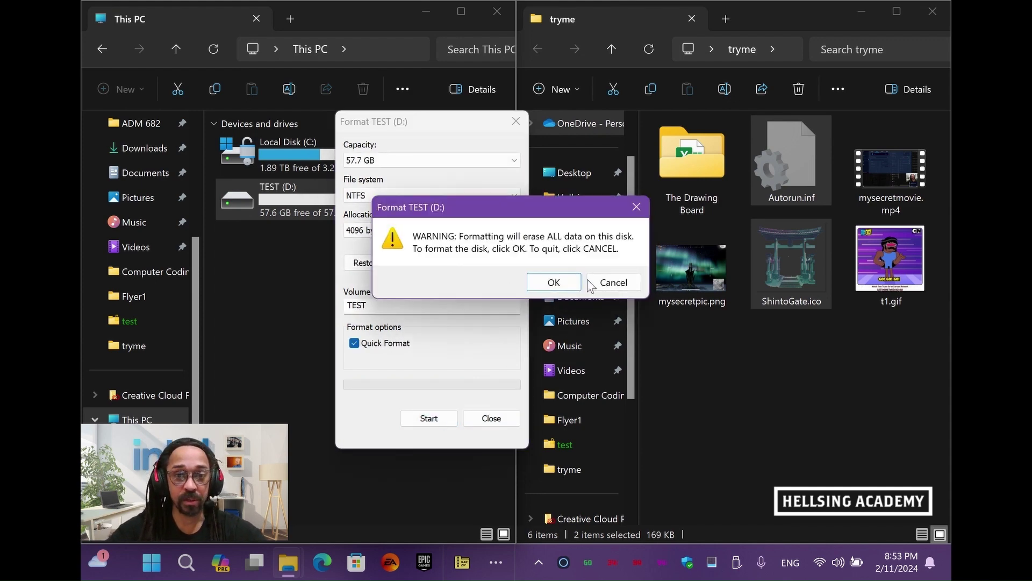
left_click(612, 281)
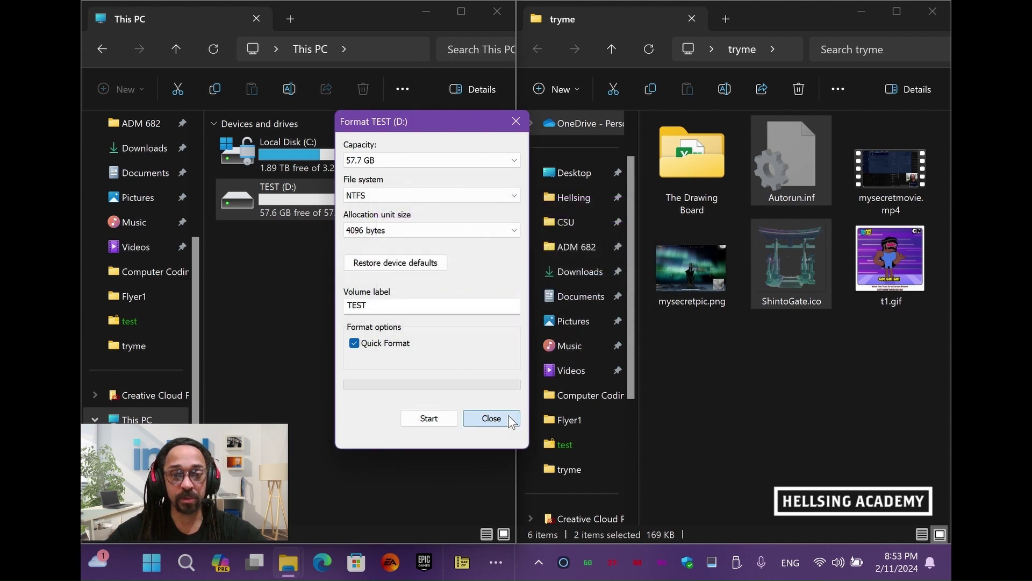
left_click(491, 418)
left_click(319, 281)
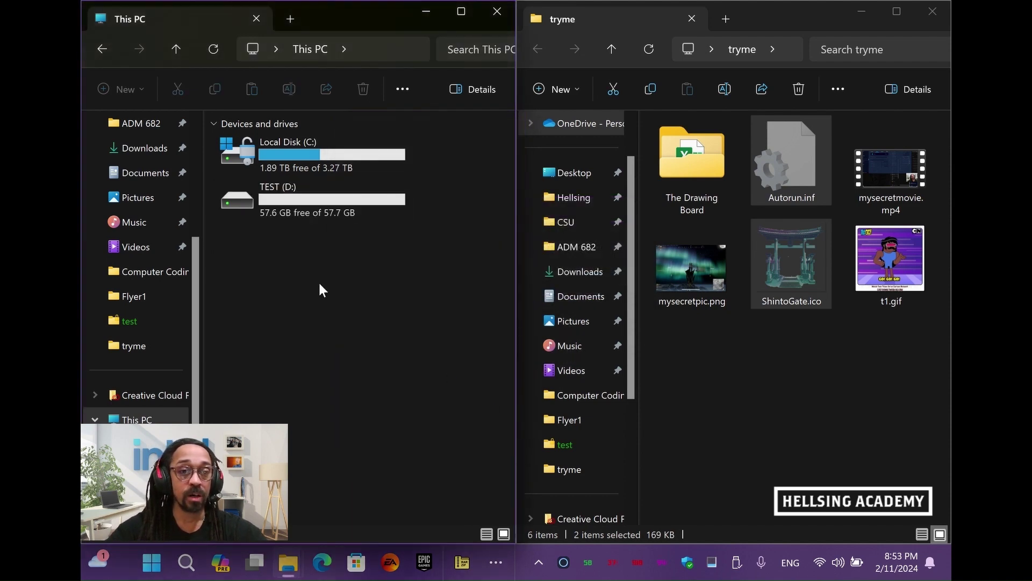
Turn on BitLocker for TEST (D:) with password unlocking, submitting a too-short password first
right_click(287, 197)
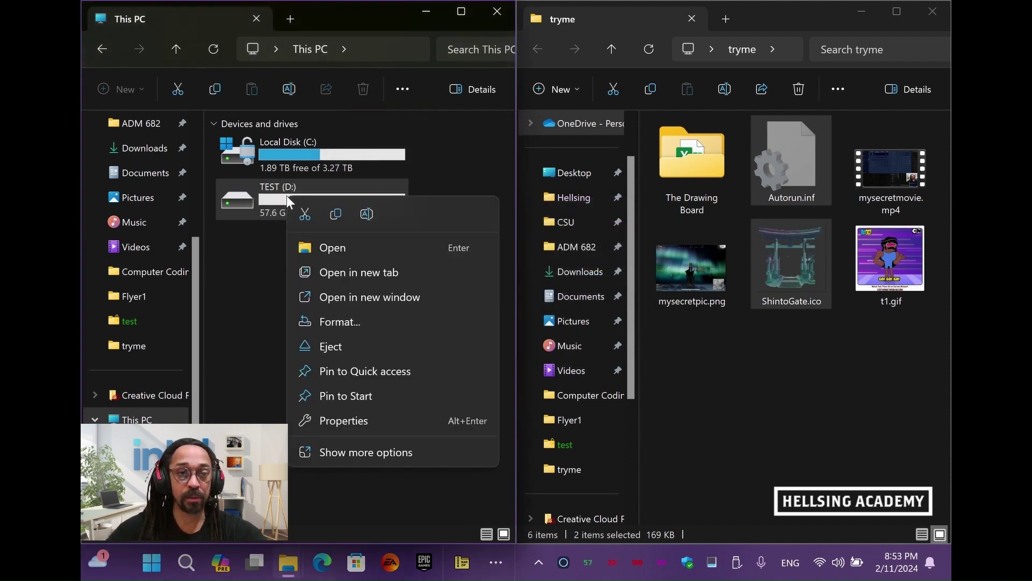
left_click(354, 452)
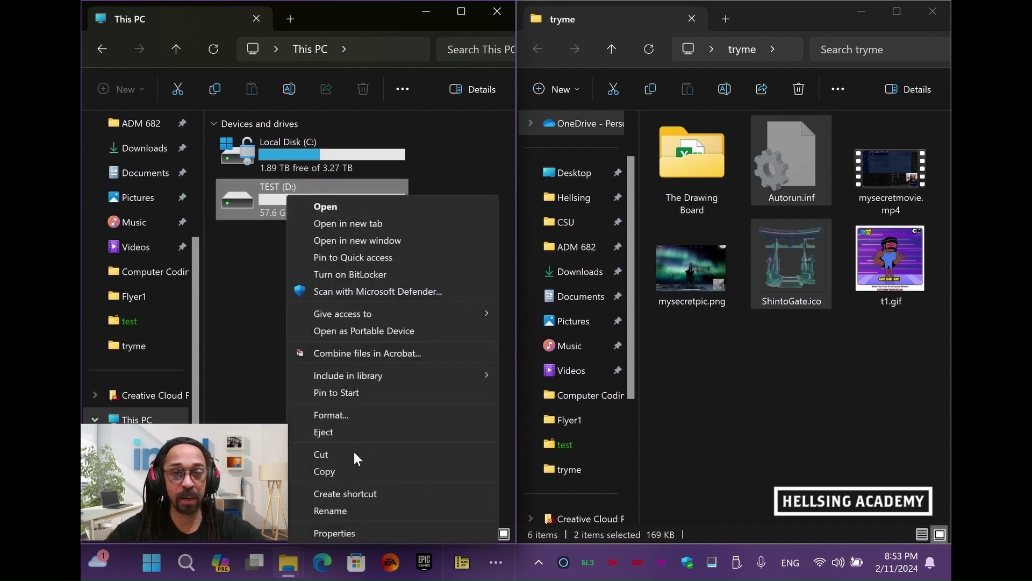
left_click(358, 274)
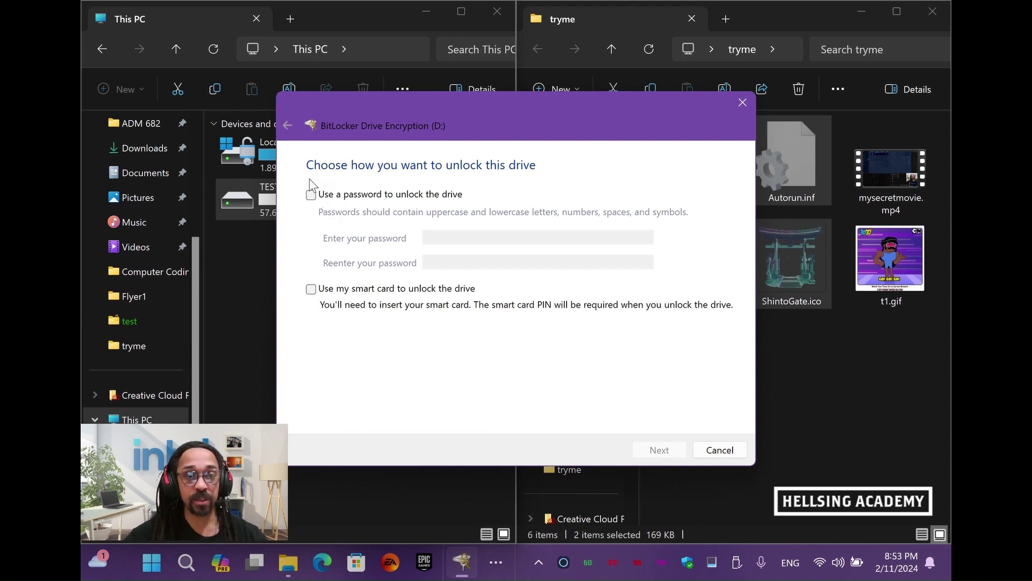
left_click(311, 195)
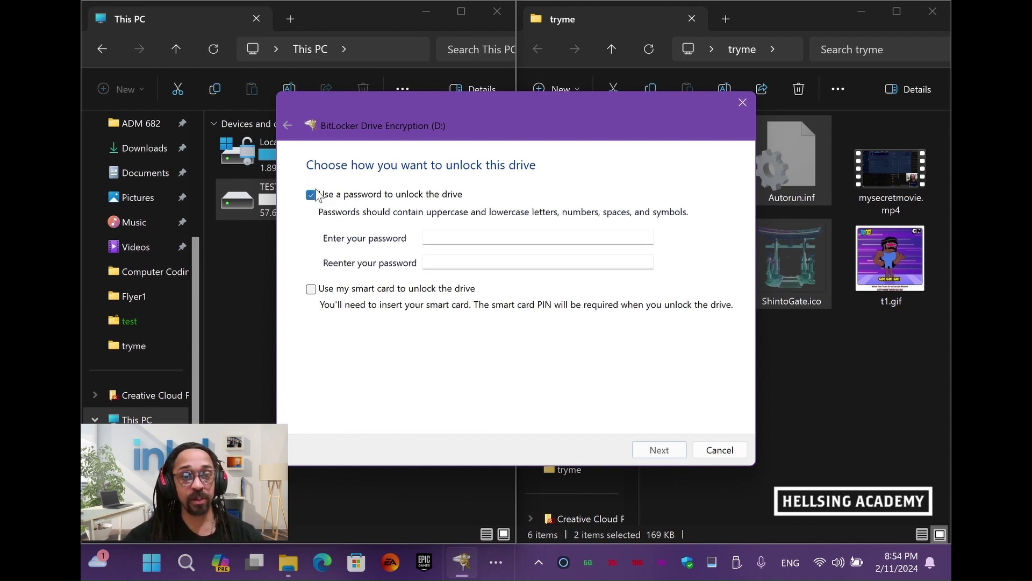
left_click(488, 237)
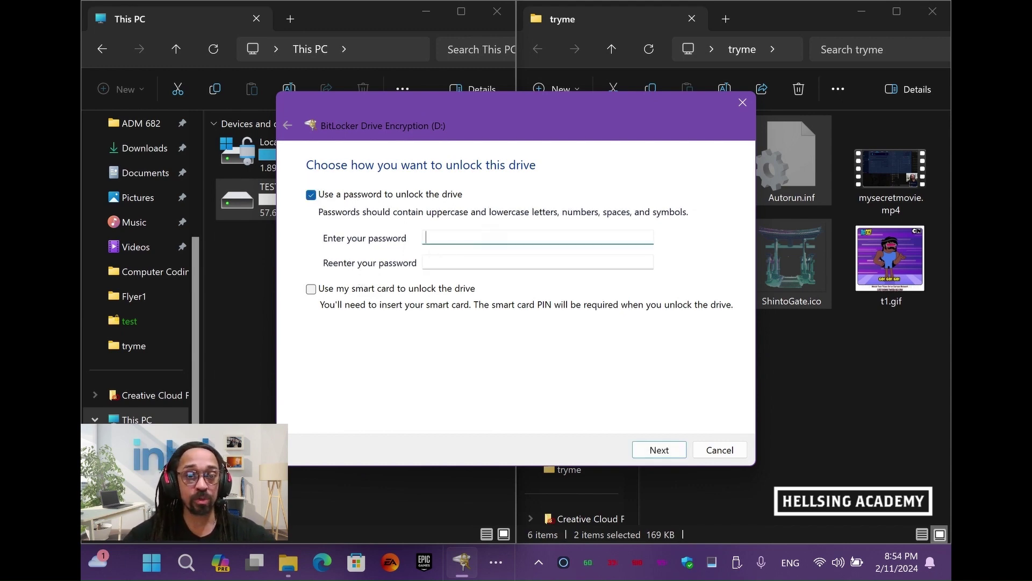
type("••••")
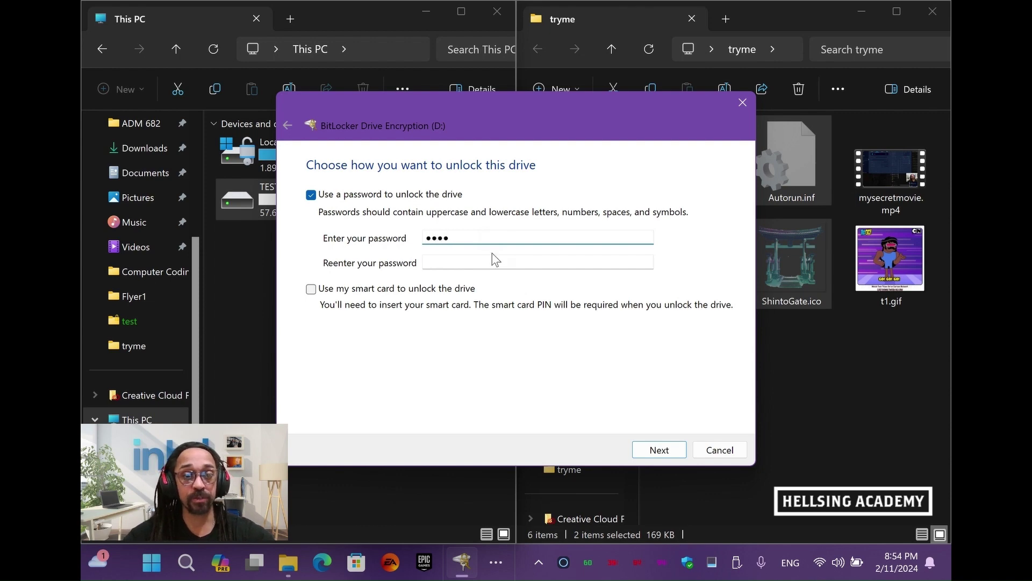
key("Tab")
type("••••")
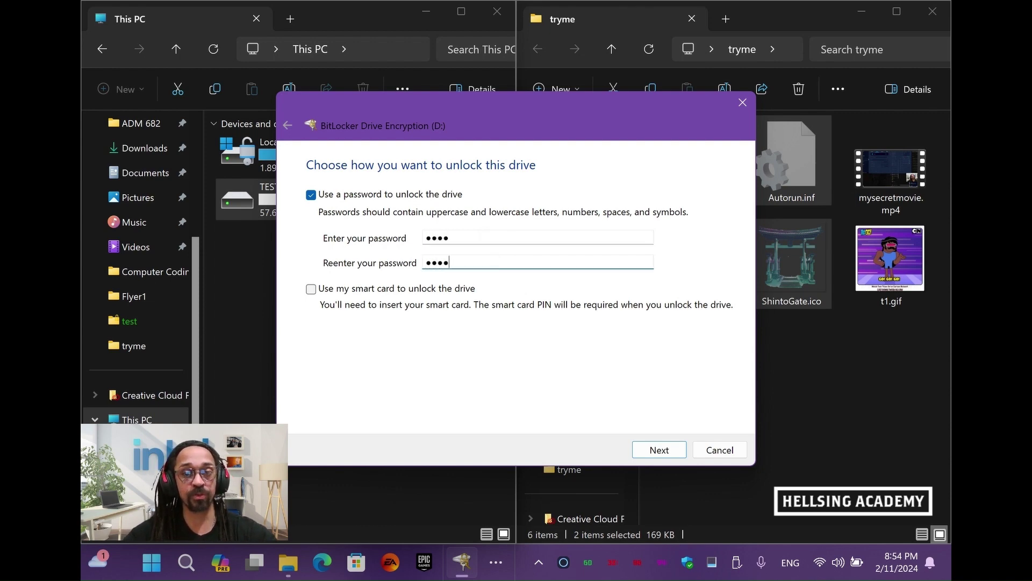
left_click(659, 451)
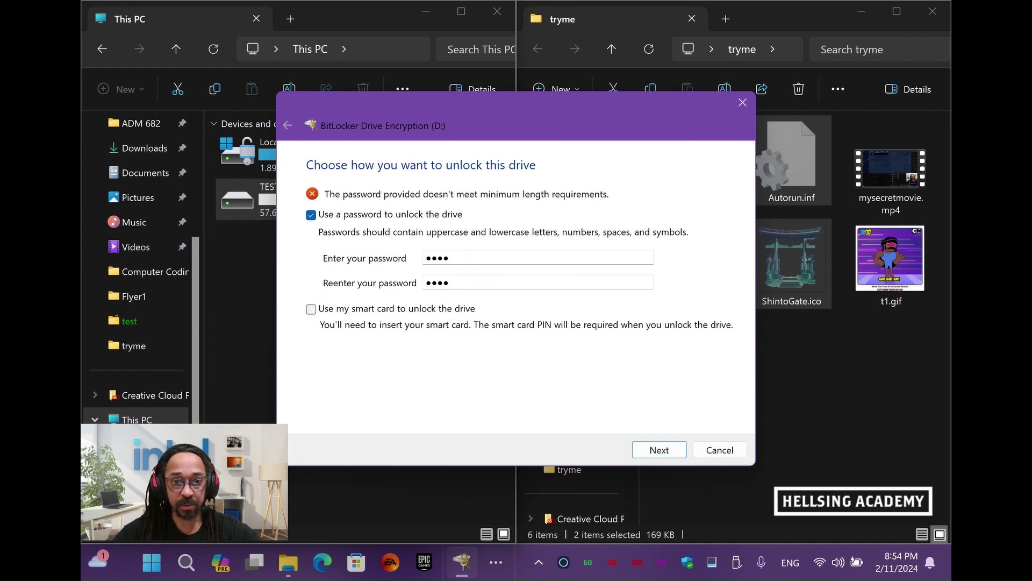
Lengthen the password to eight characters in both fields and continue
left_click(538, 258)
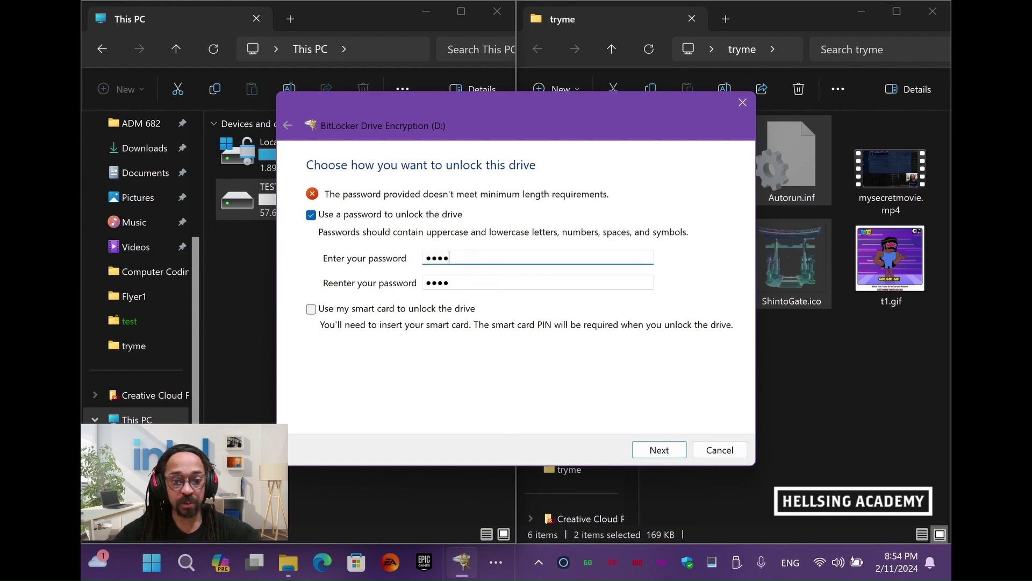
type("****")
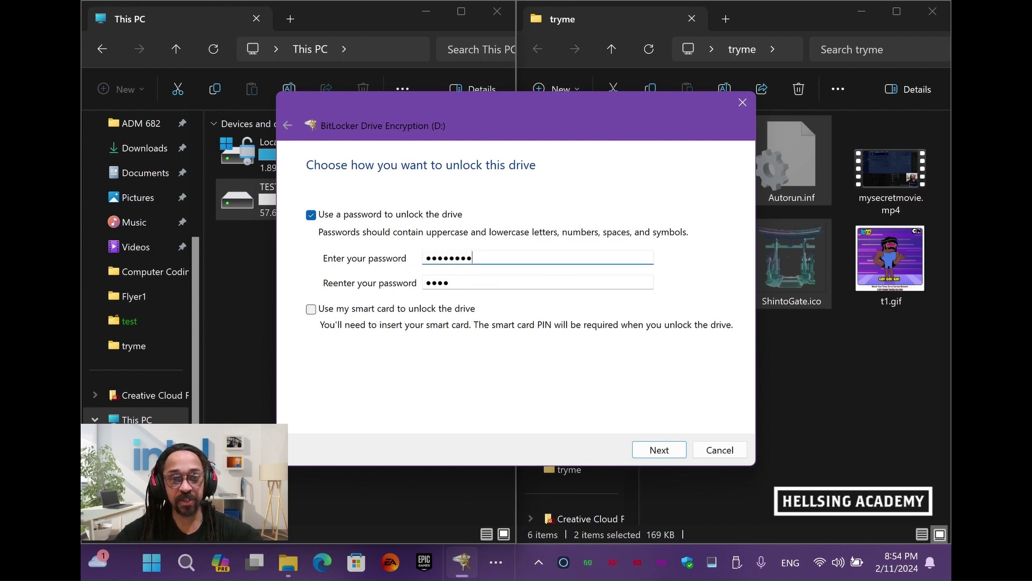
left_click(473, 281)
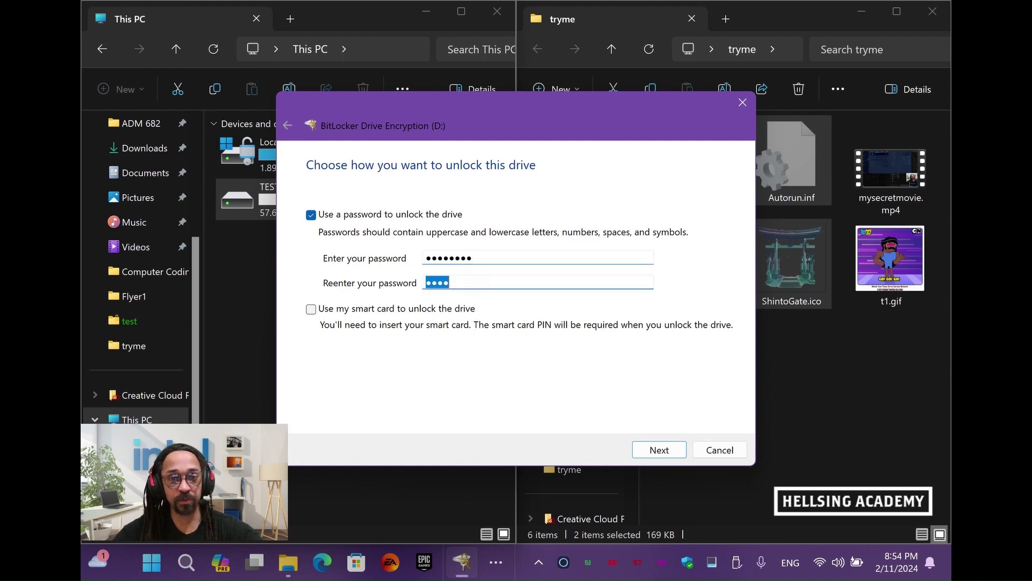
left_click(474, 282)
type("****")
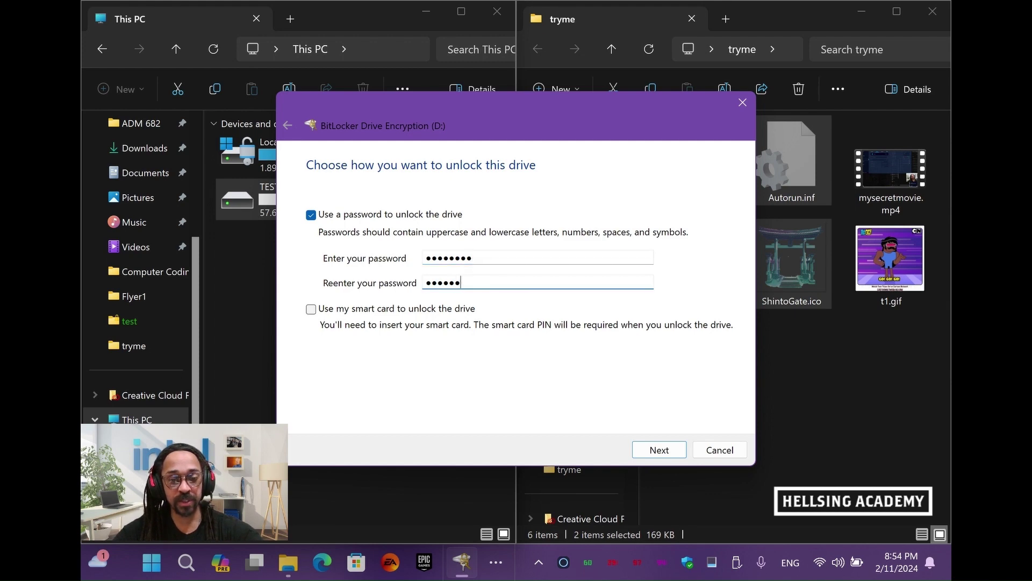
left_click(652, 453)
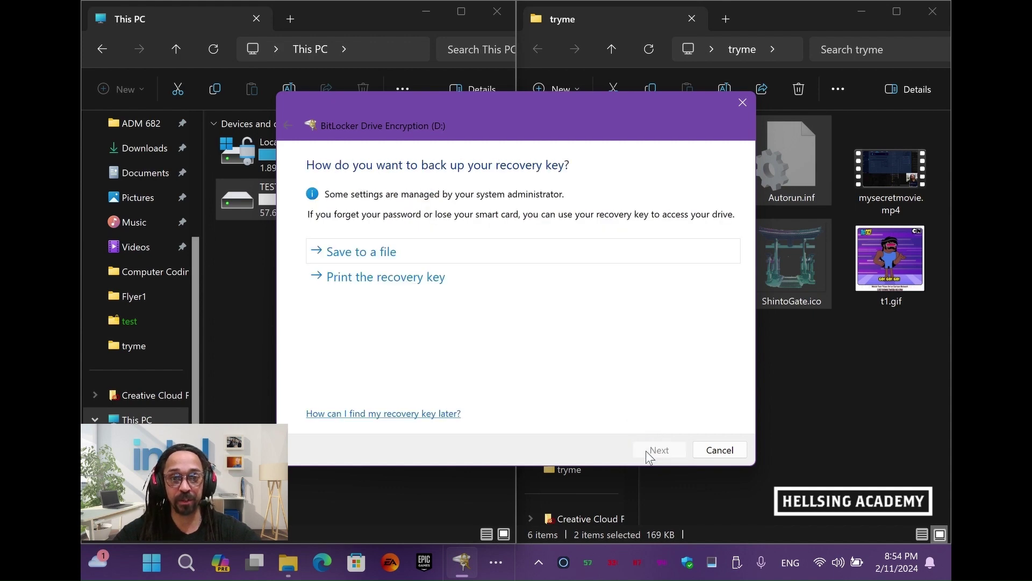
Print the recovery key via Microsoft Print to PDF, saving it as reckey
left_click(428, 278)
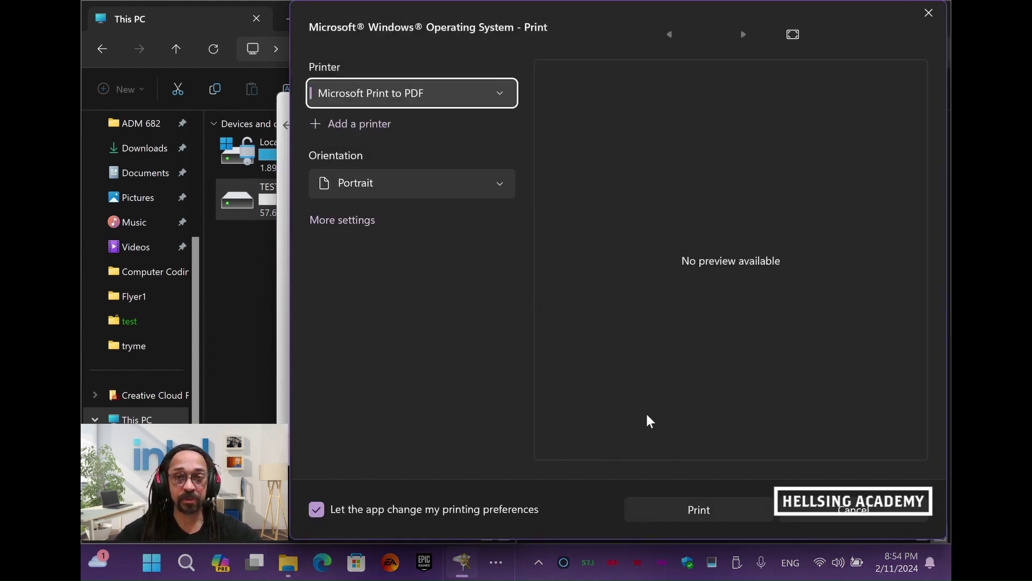
left_click(709, 506)
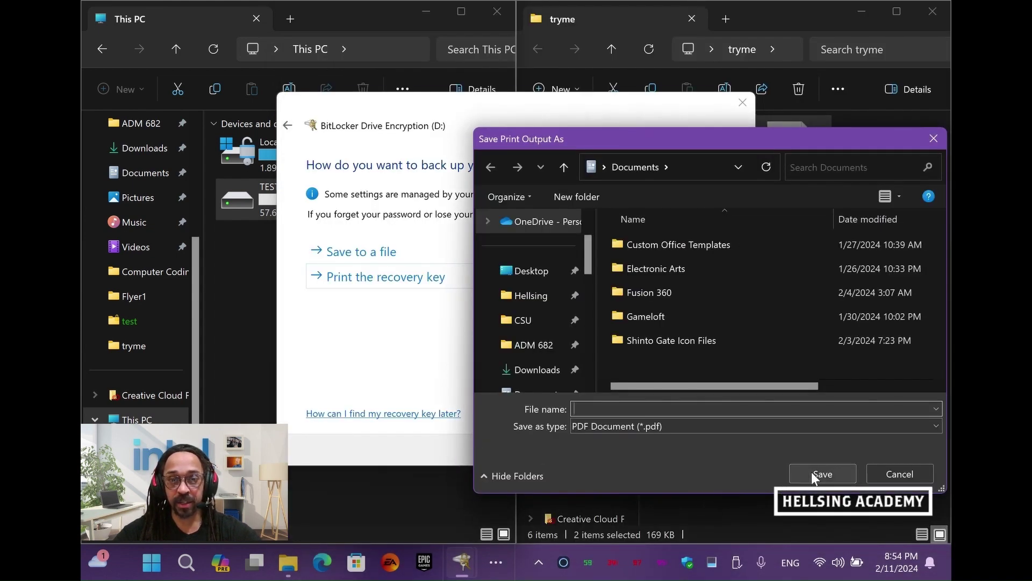
type("rec")
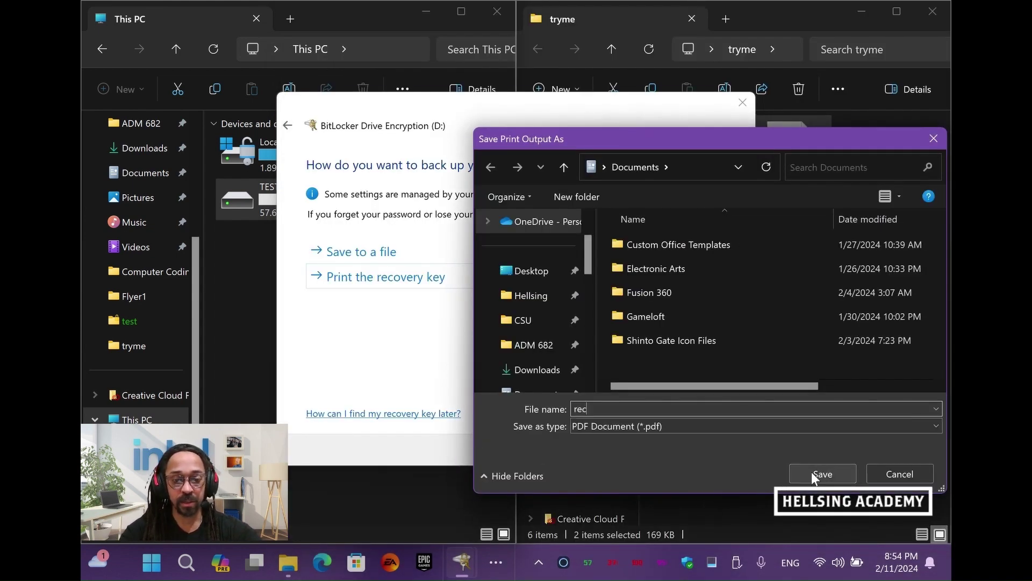
type("key")
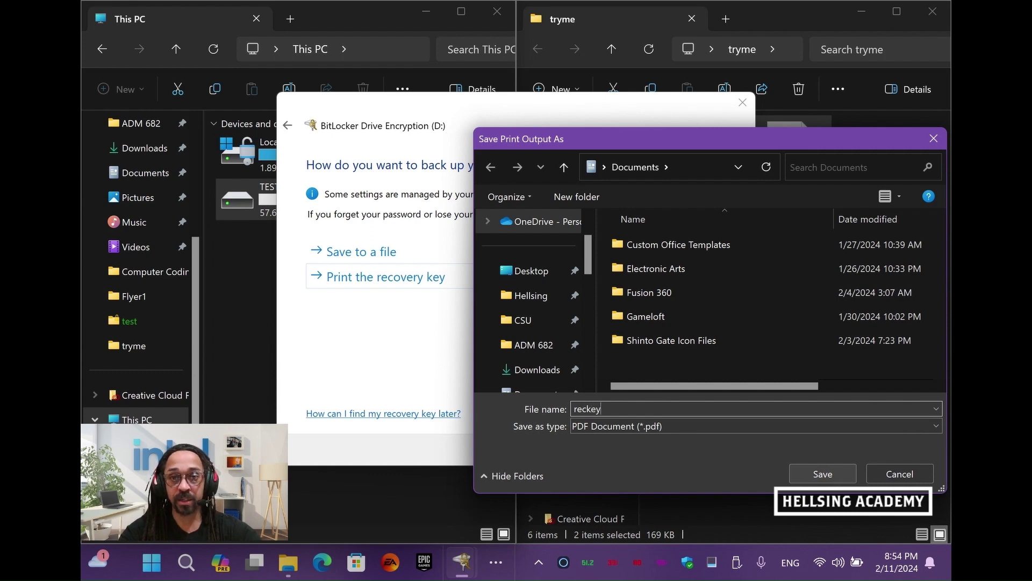
left_click(815, 471)
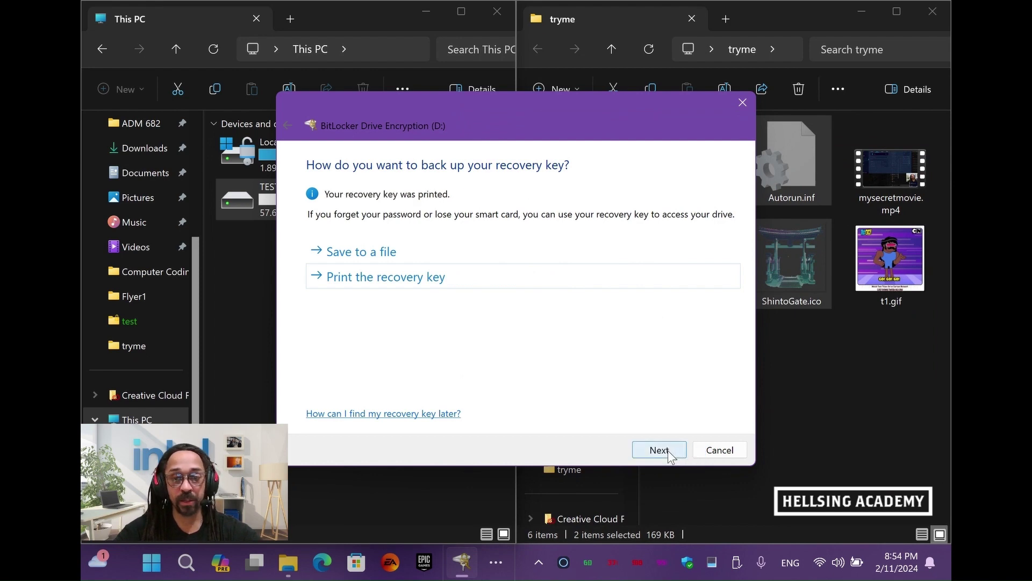
Choose to encrypt used disk space only, in Compatible mode
left_click(658, 450)
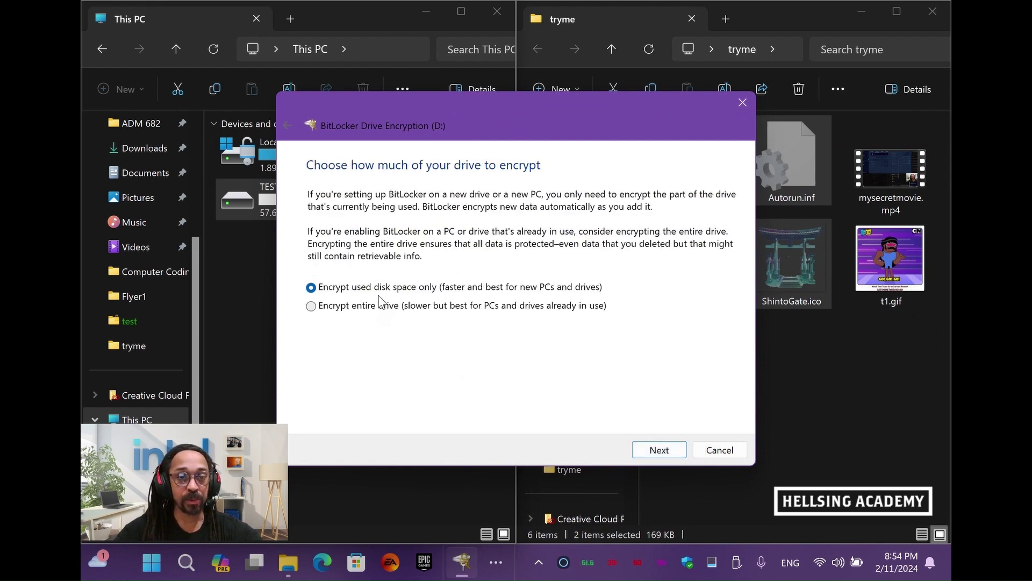
left_click(647, 455)
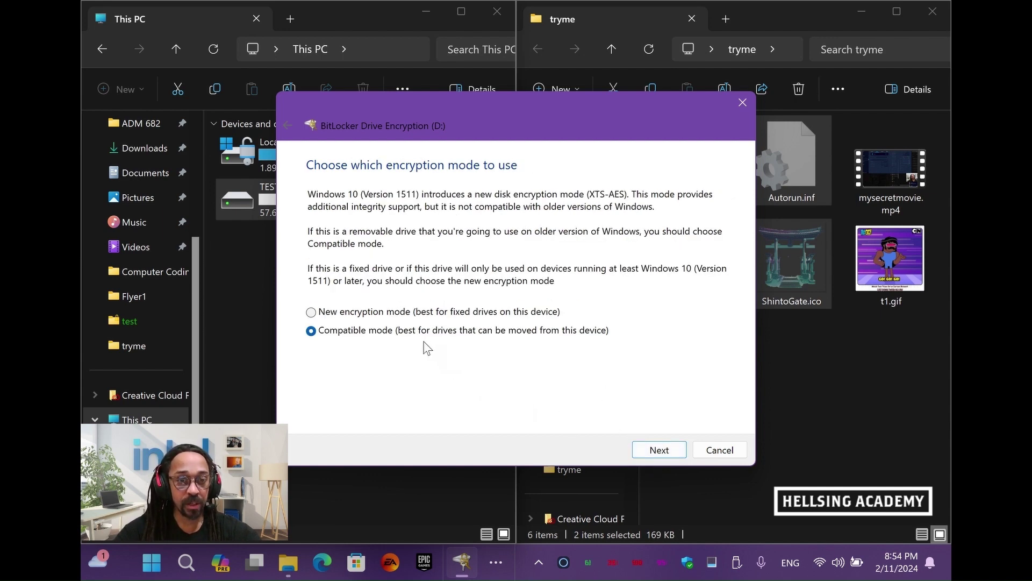
left_click(662, 453)
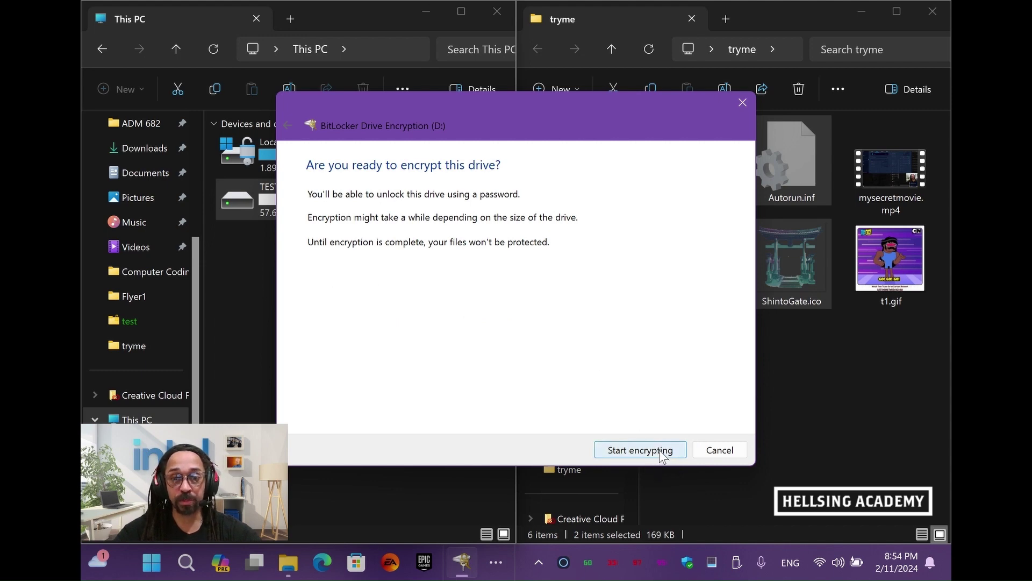
left_click(661, 453)
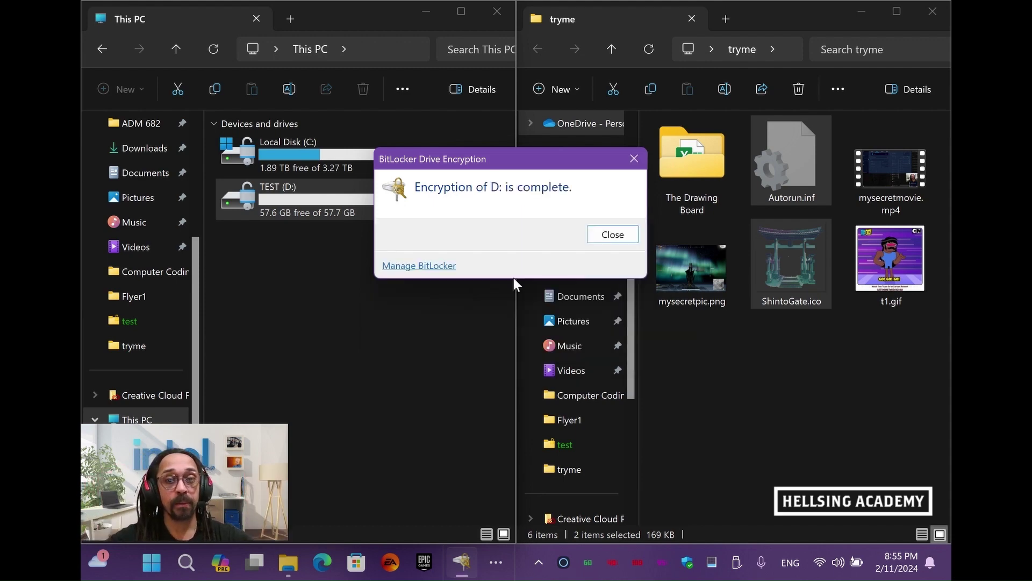
Dismiss the 'Encryption of D: is complete' notice once encryption finishes
left_click(602, 237)
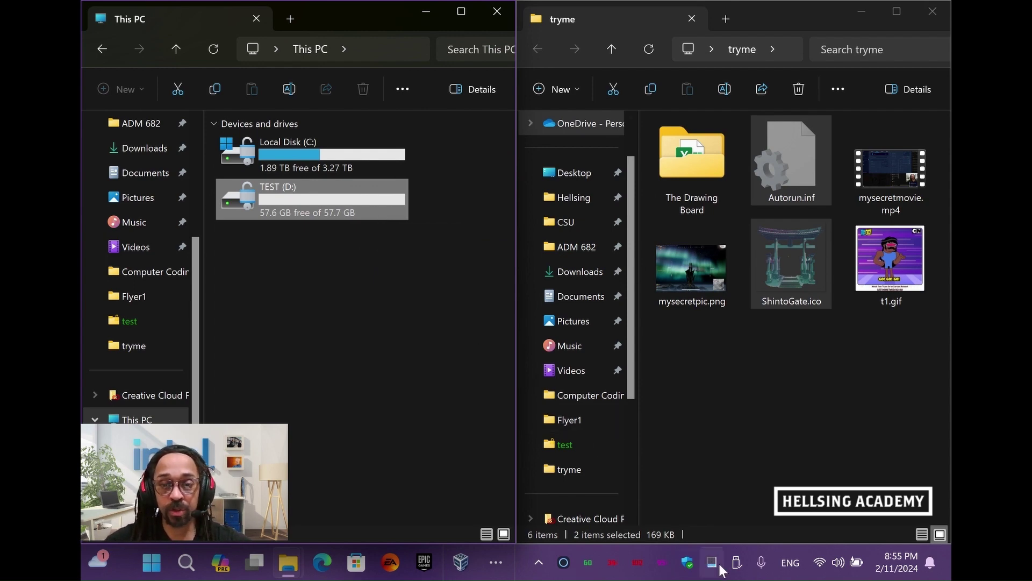
Try ejecting USB DISK 3.0 from the tray and dismiss the eject failure warning
left_click(736, 565)
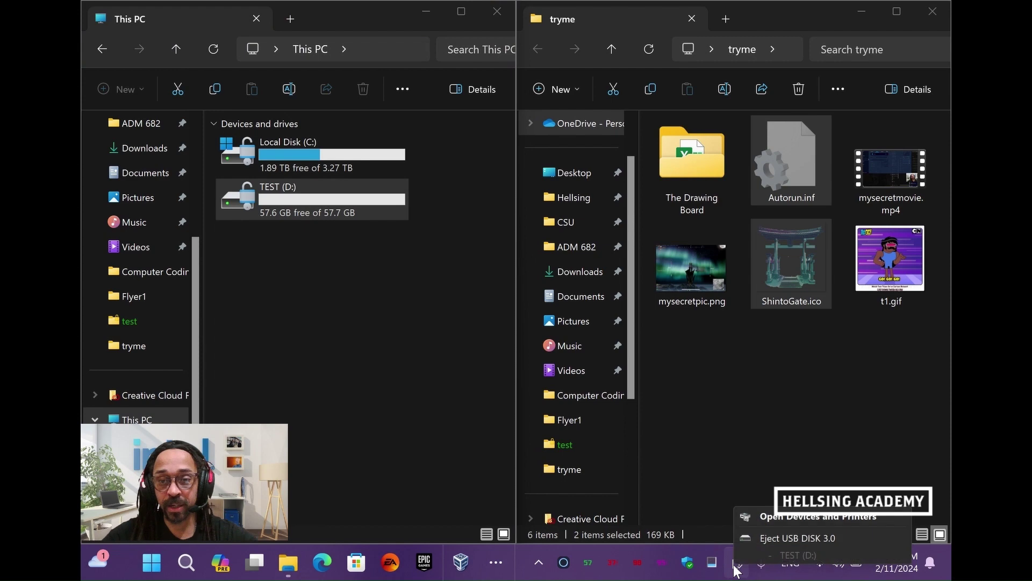
left_click(766, 539)
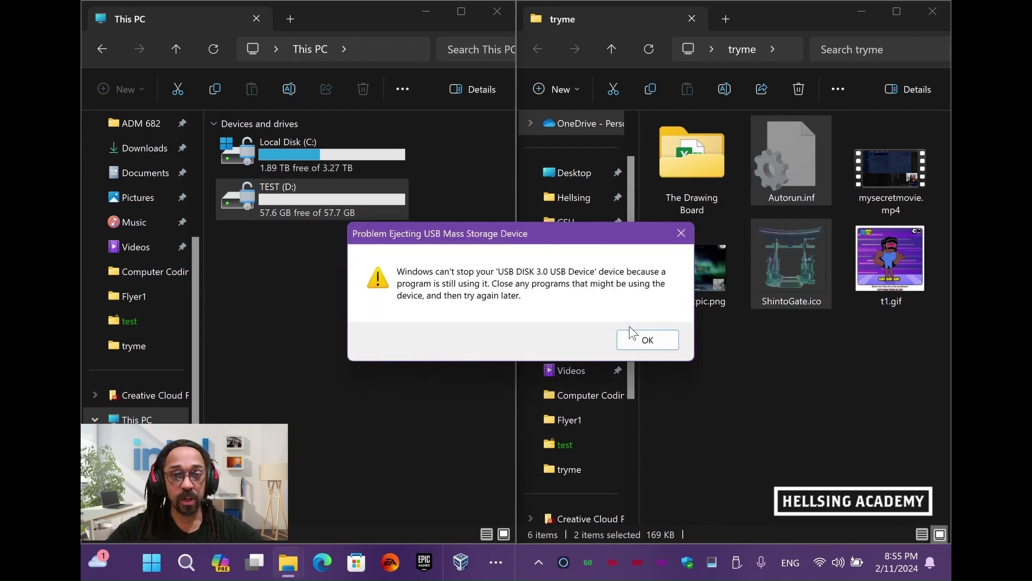
left_click(643, 341)
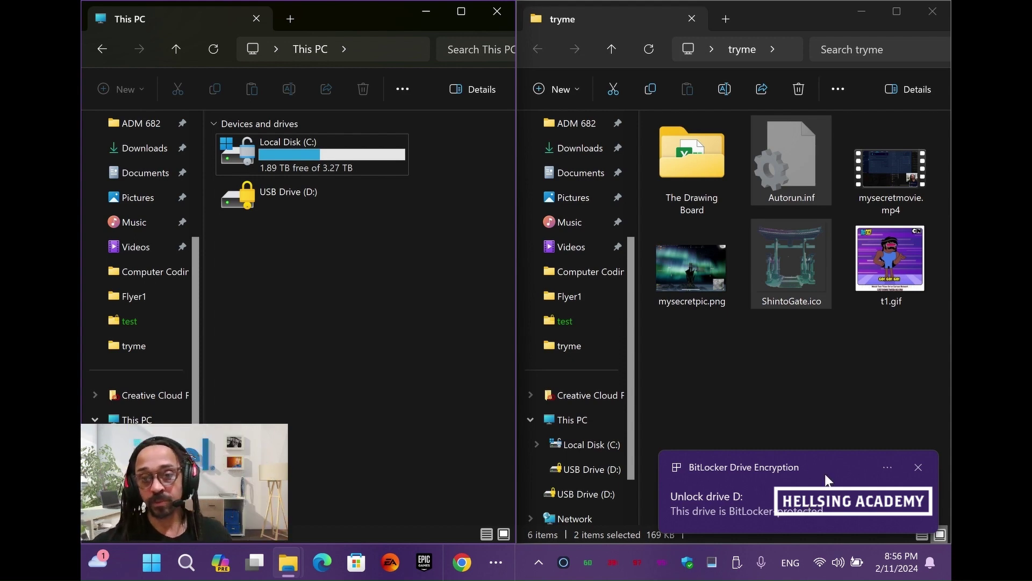
Unlock the locked USB Drive (D:) by entering its eight-character BitLocker password
double_click(265, 201)
type("••••••")
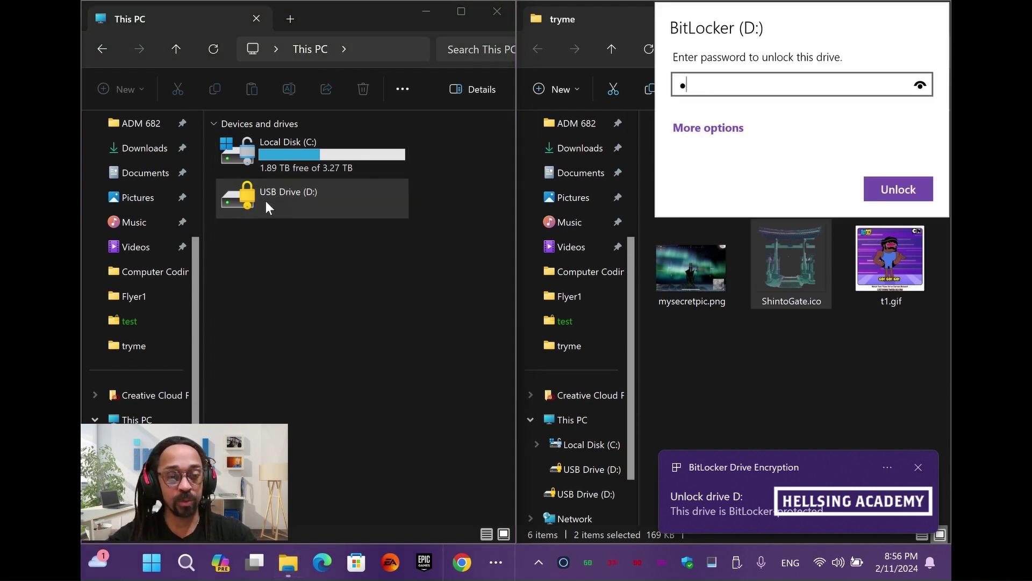
type("••")
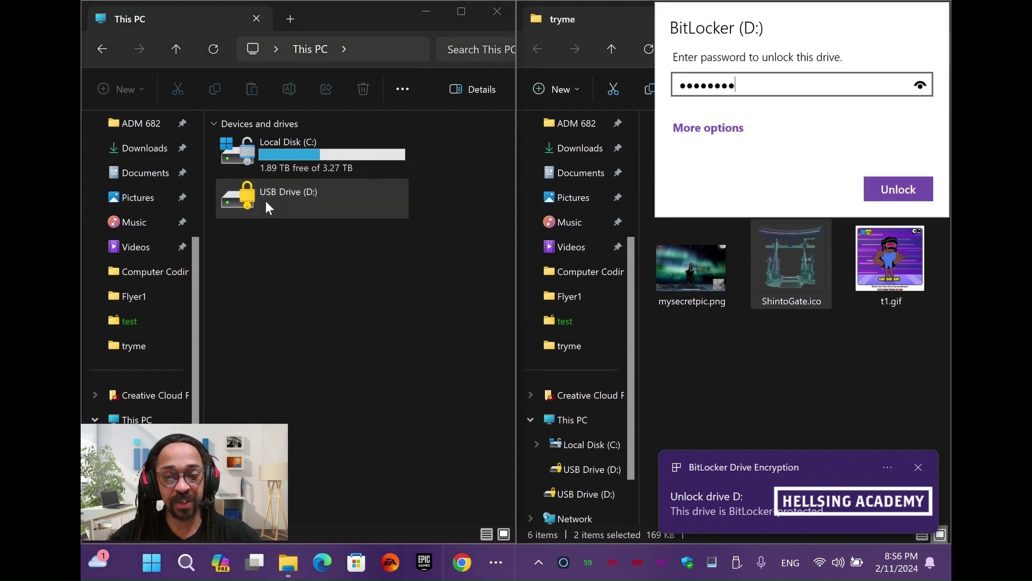
key("Return")
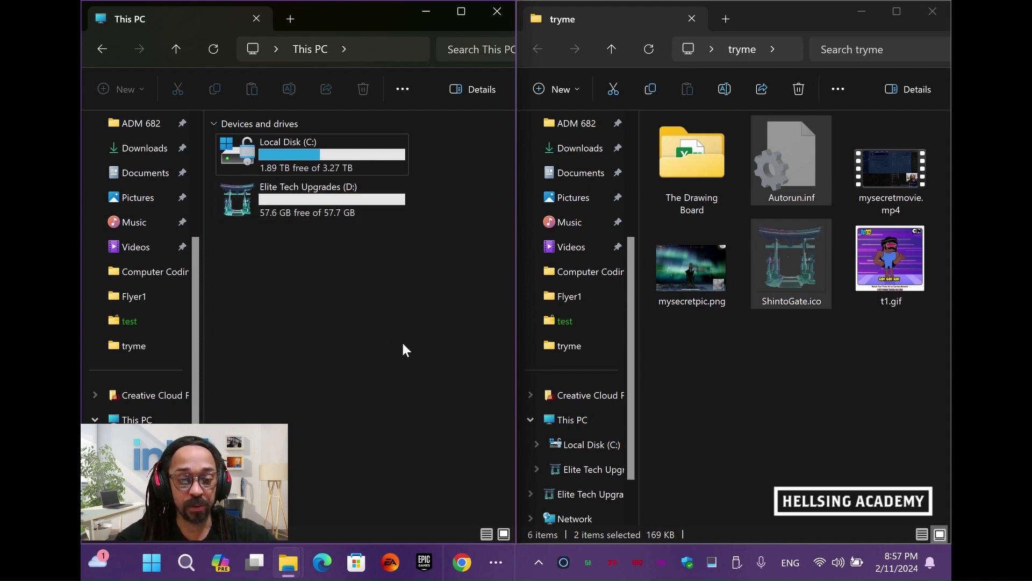
Open Disk Management by searching 'part' and snap it to the right half of the screen
left_click(187, 561)
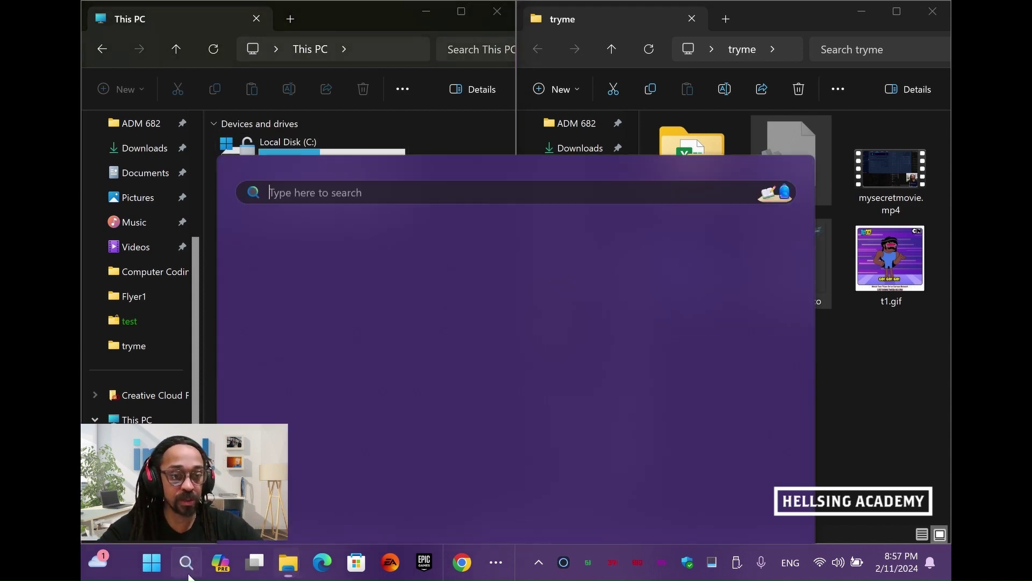
type("part")
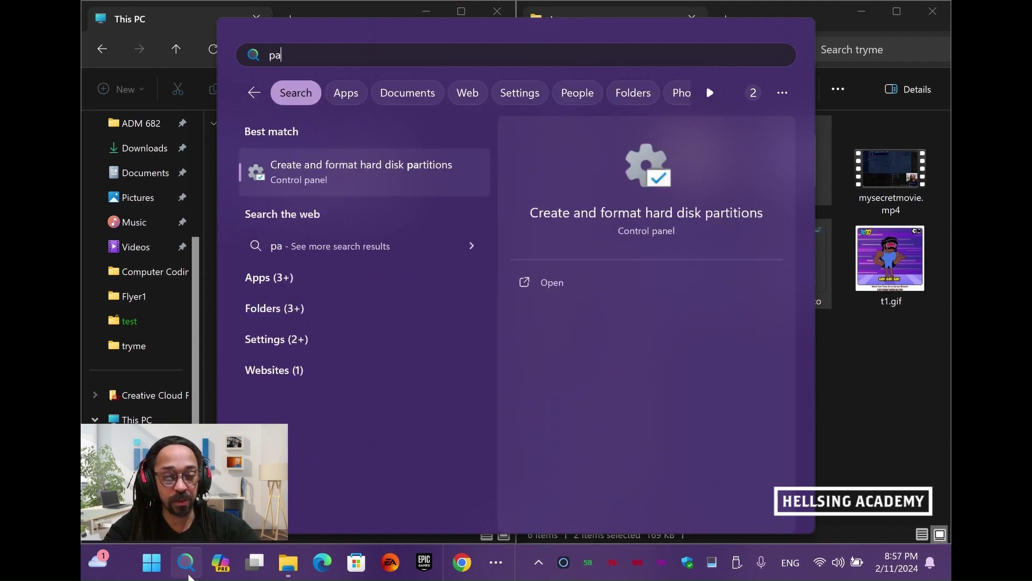
left_click(369, 175)
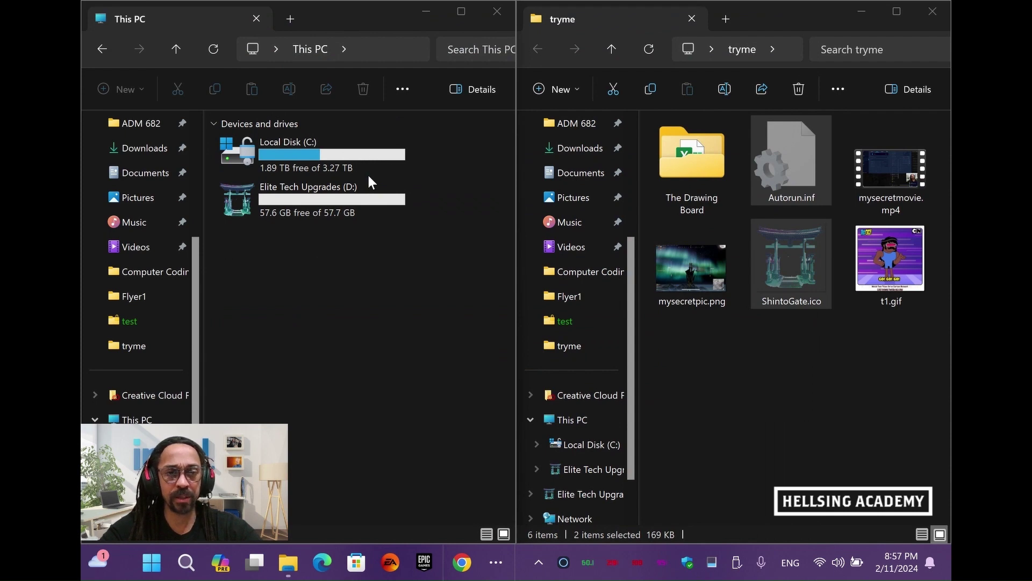
key("super+Tab")
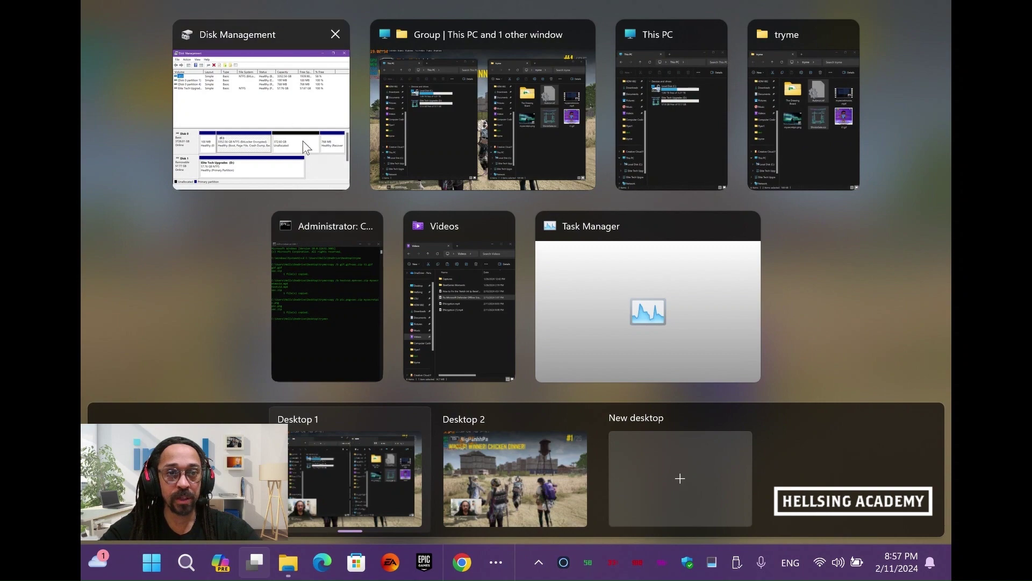
left_click(282, 113)
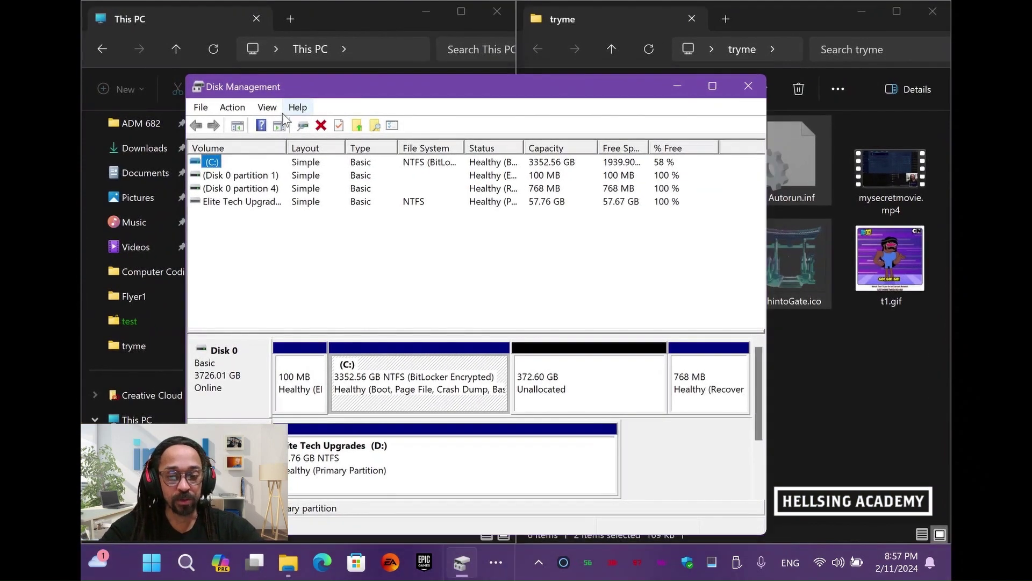
key("super+Right")
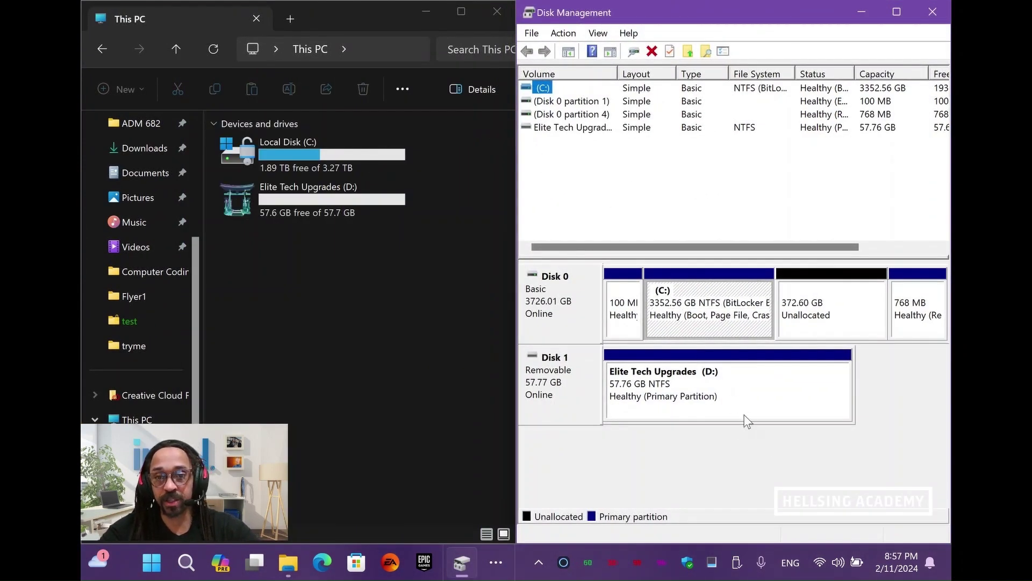
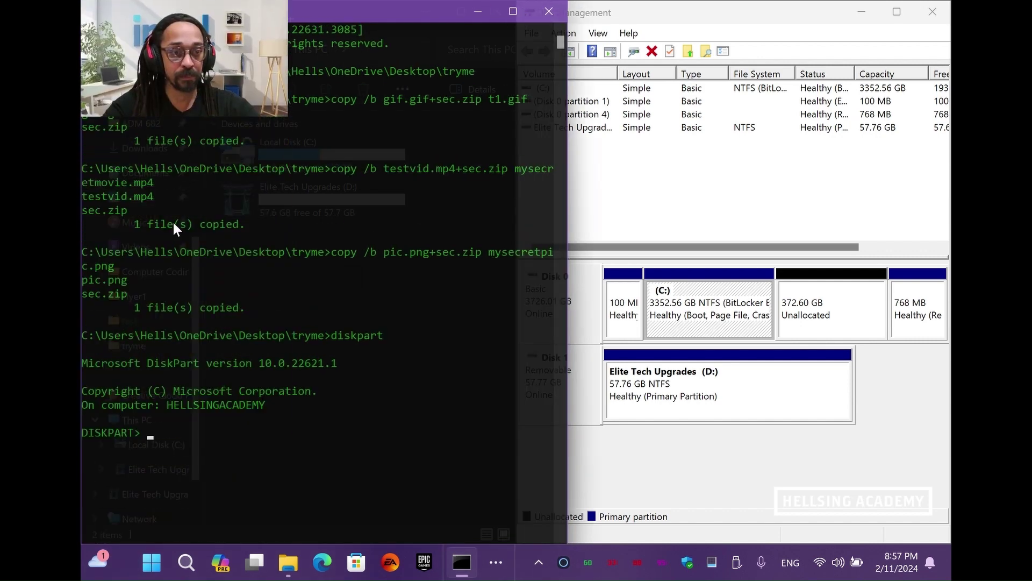
List the disks and select Disk 1, the 57 GB USB drive, in DiskPart
scroll(215, 401, "down", 1)
scroll(215, 395, "down", 5)
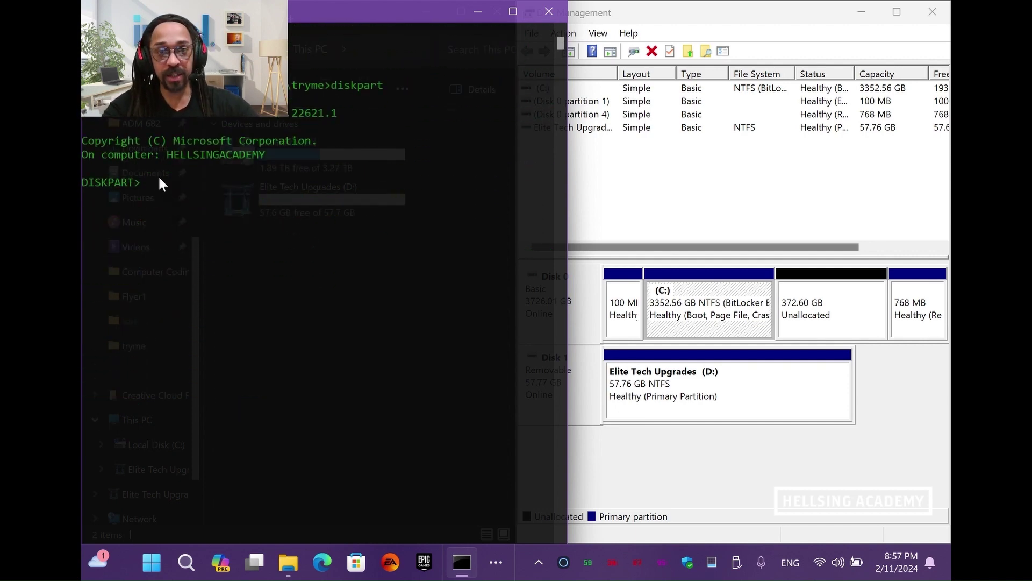
type("list disk")
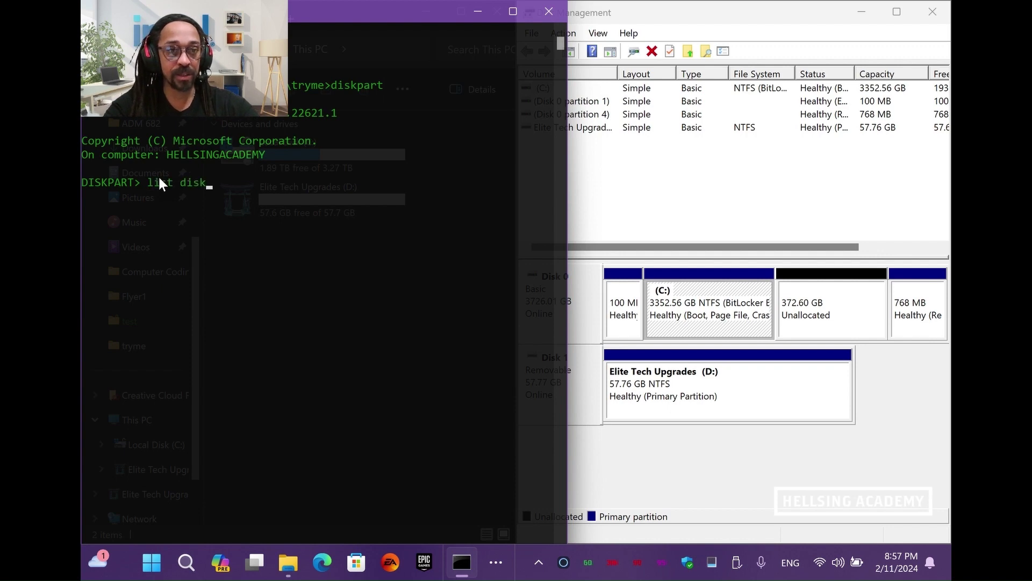
key("BackSpace")
key("BackSpace")
key("BackSpace")
type("isk")
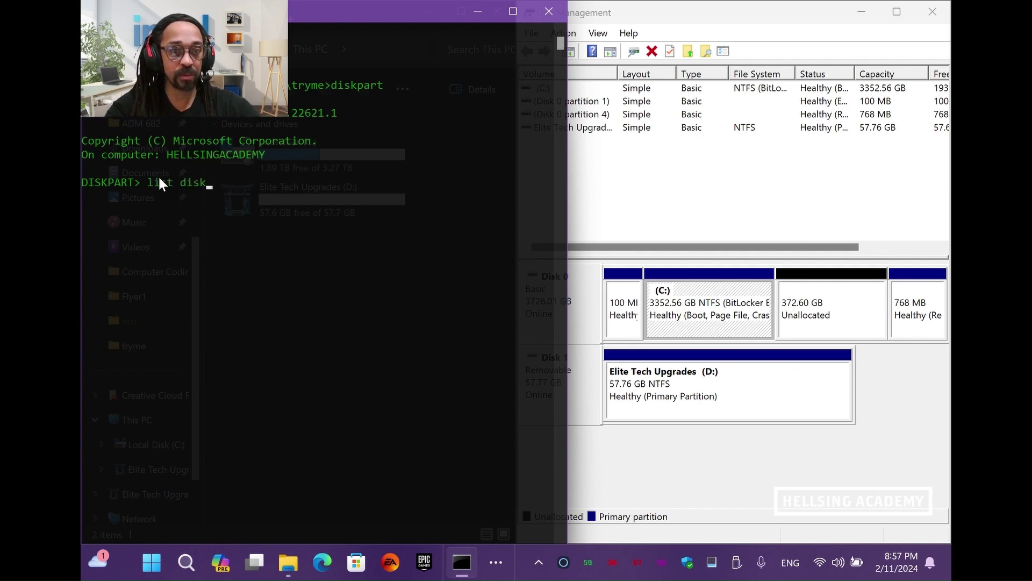
key("Return")
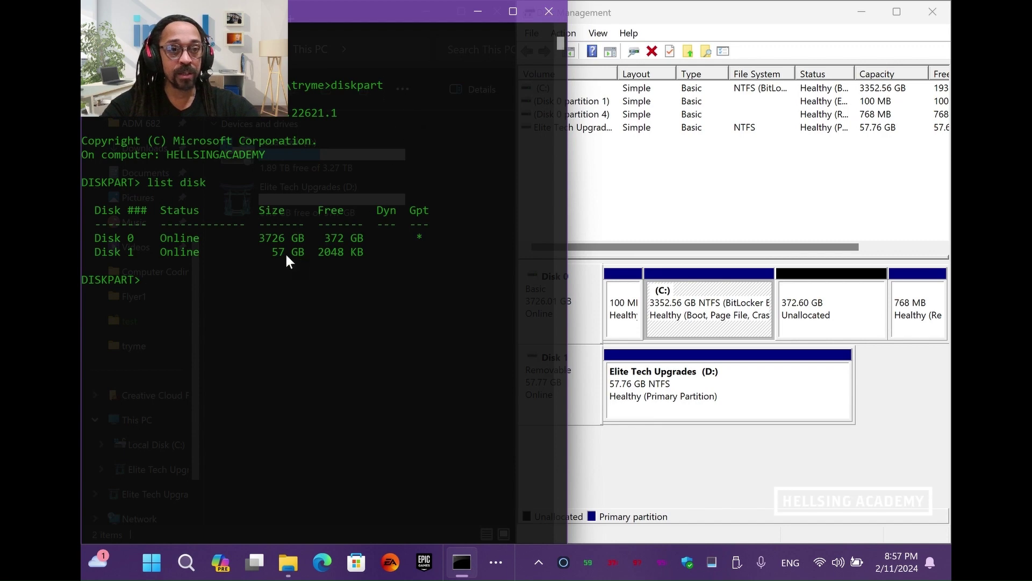
type("sle")
key("BackSpace")
key("BackSpace")
type("el")
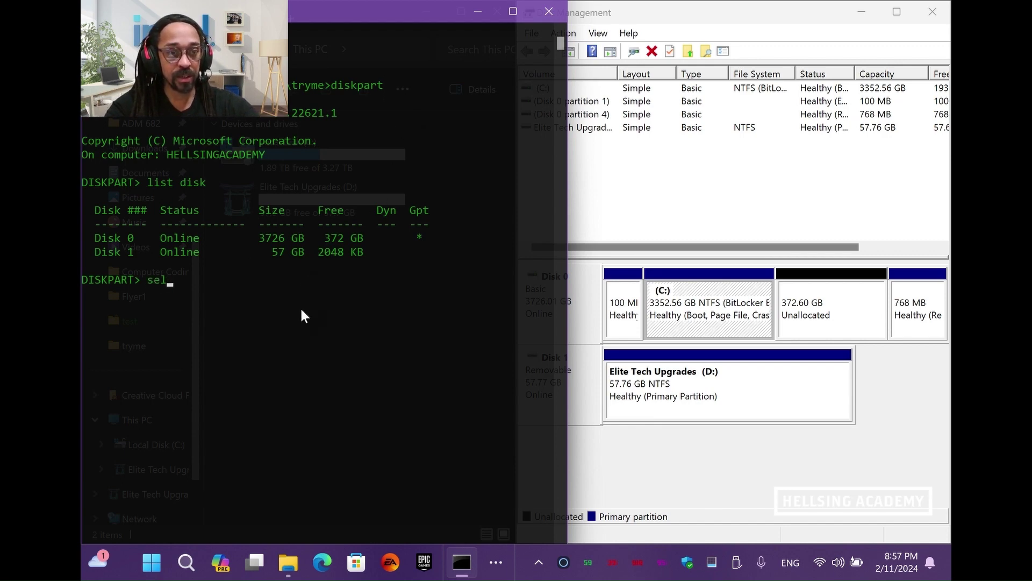
type("ect disk 1")
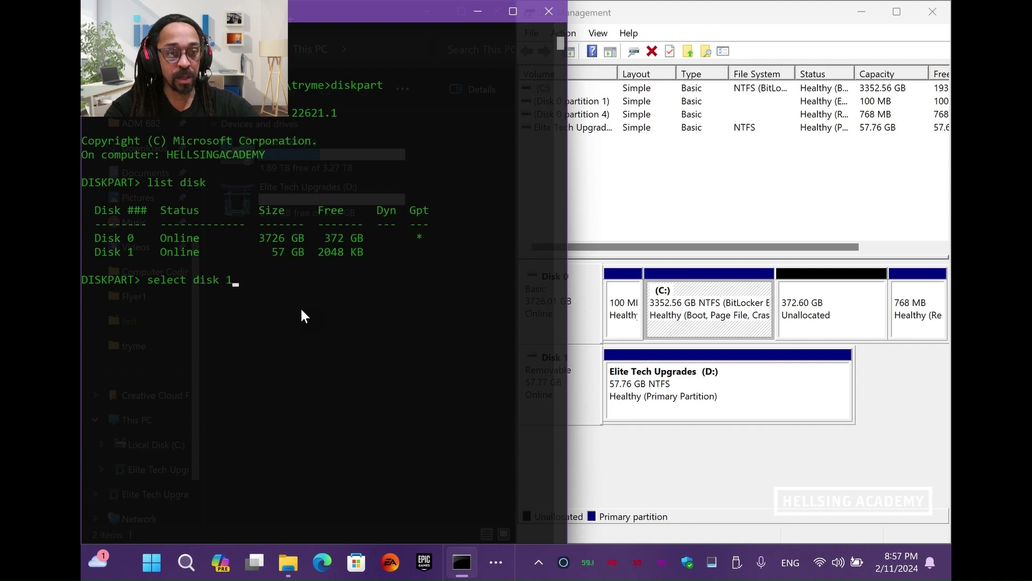
key("Return")
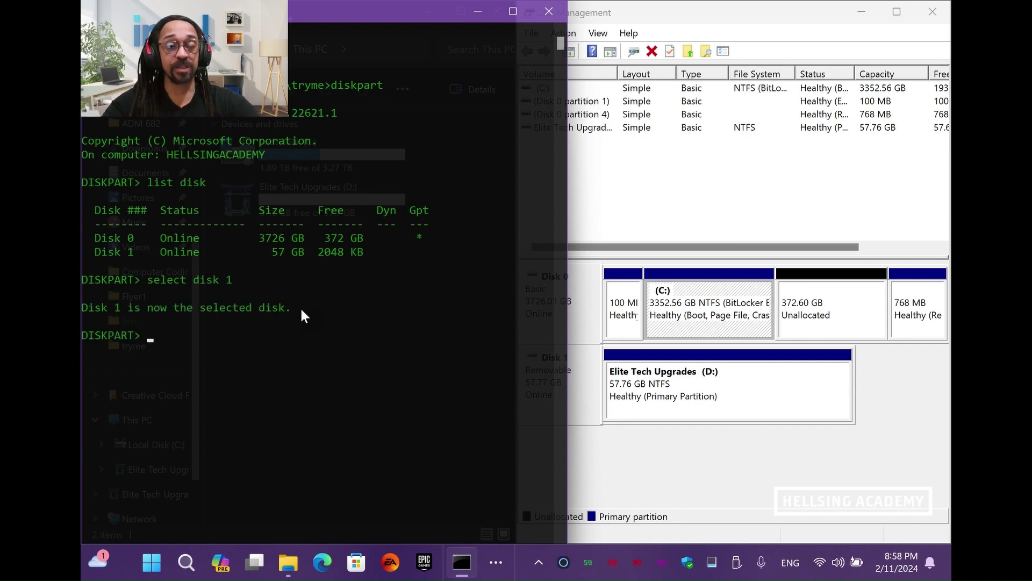
Confirm Disk 1 is selected, then clean it to erase all its partitions
type("list disk")
key("Return")
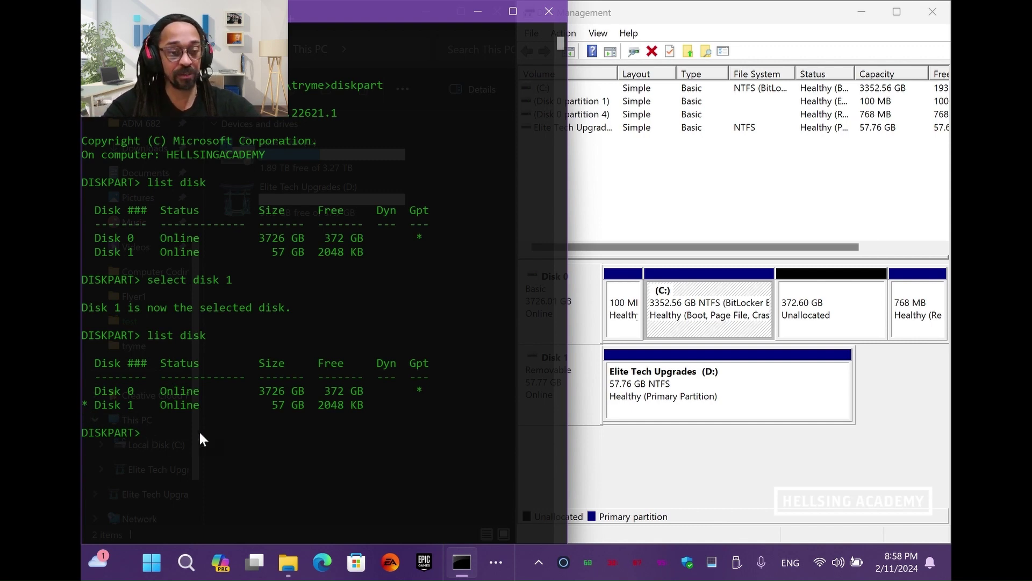
type("clean")
key("Return")
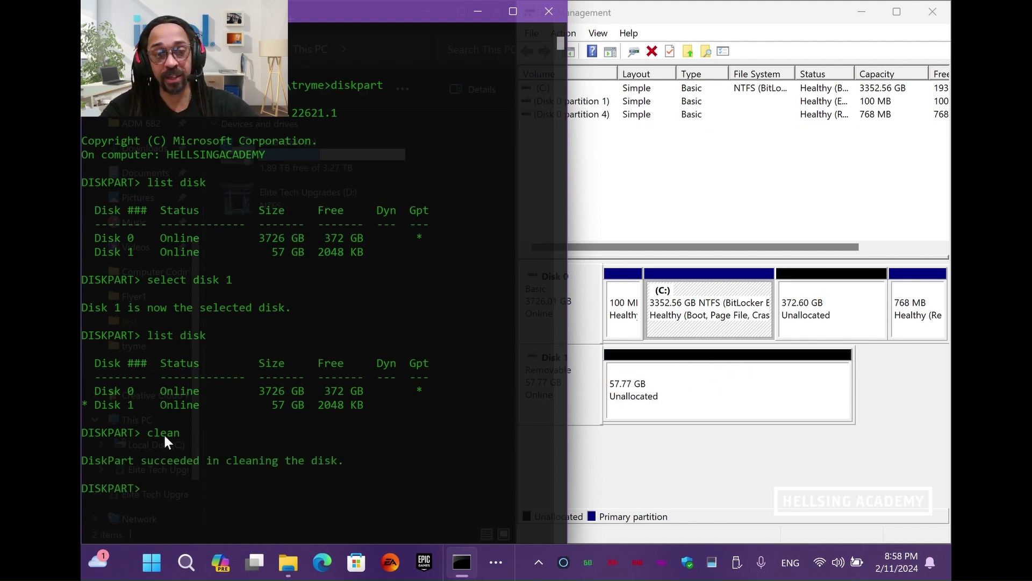
Run convert gpt on Disk 1 and confirm the Gpt asterisk in the disk list
type("list disk")
key("Return")
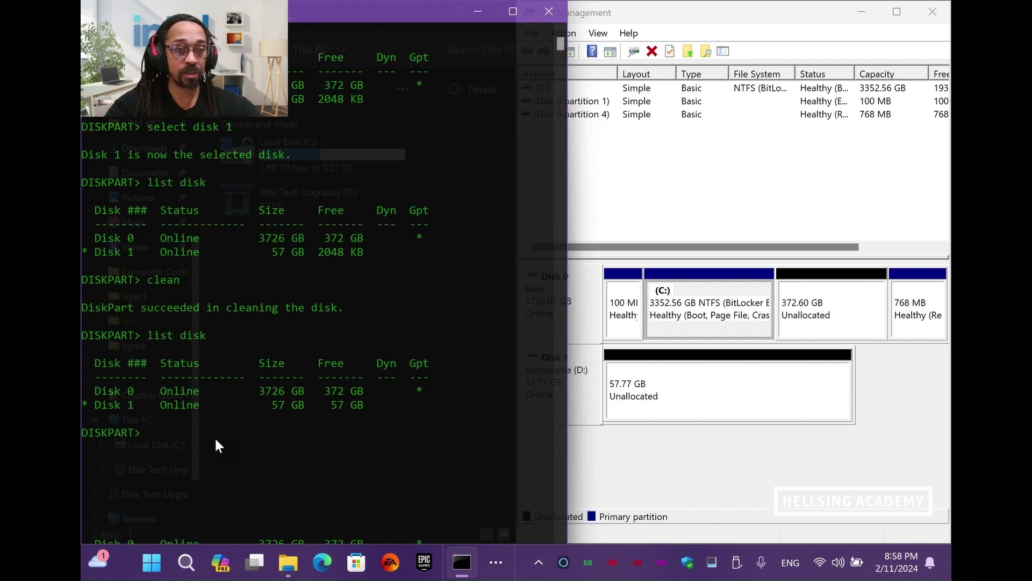
type("convert gpt")
key("Return")
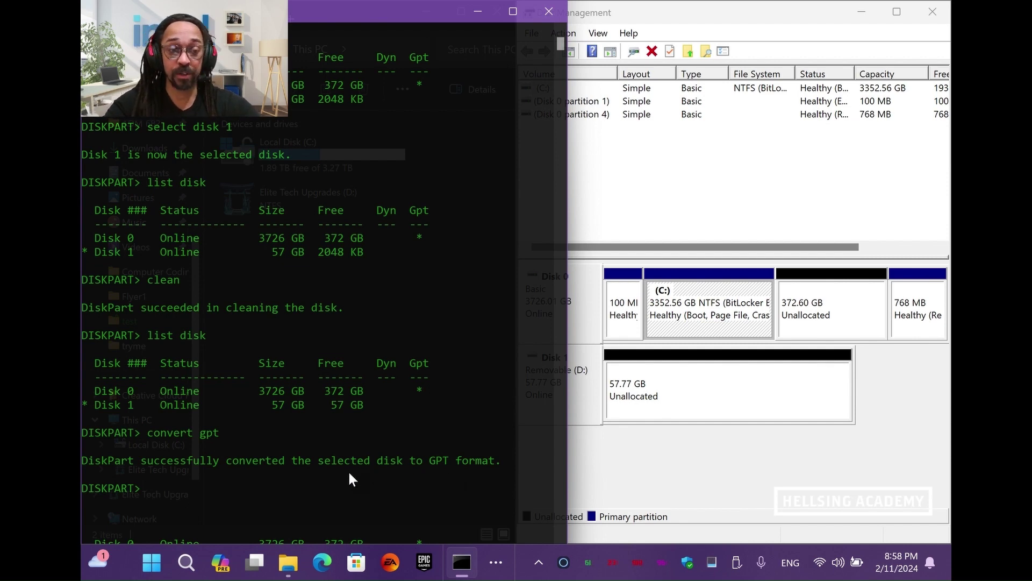
type("list disk")
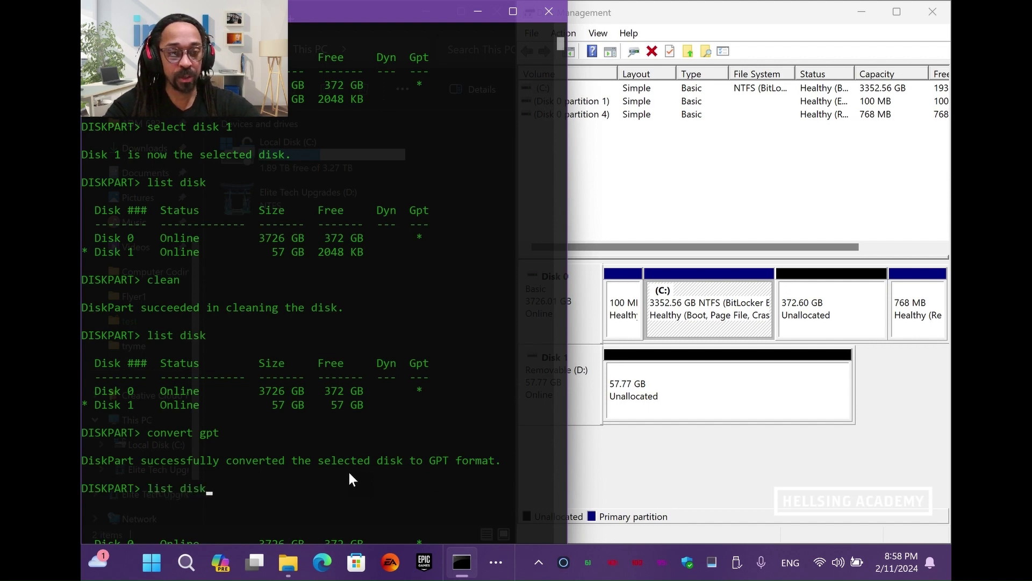
key("Return")
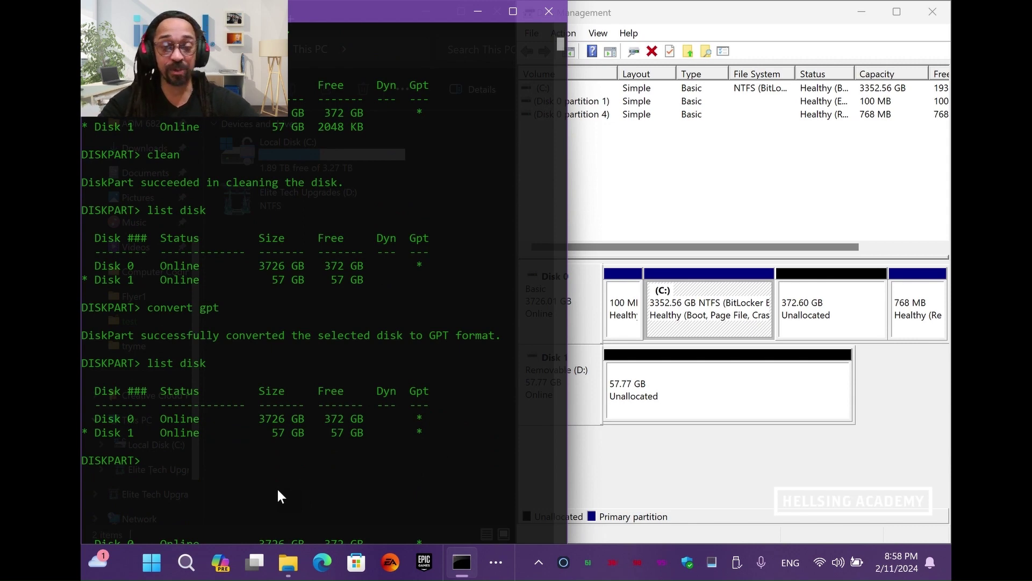
Create a 1000 MB primary partition on Disk 1
type("c")
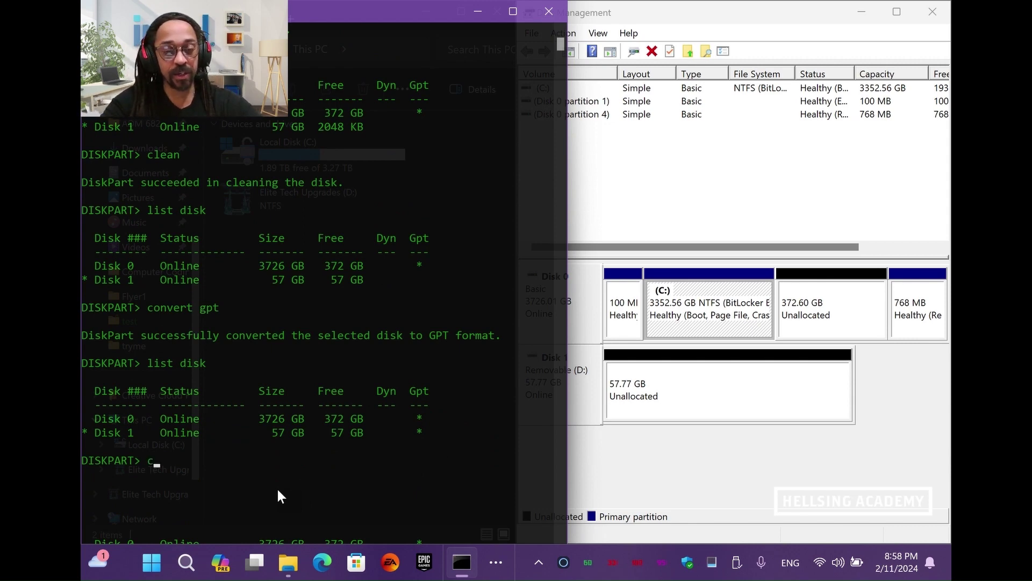
type("reate part")
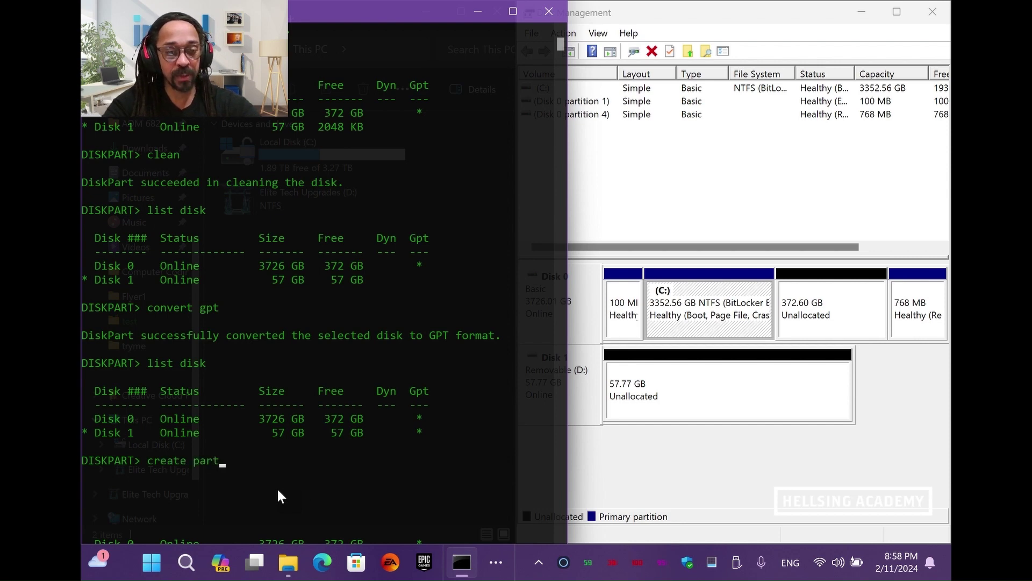
type("ition primary s")
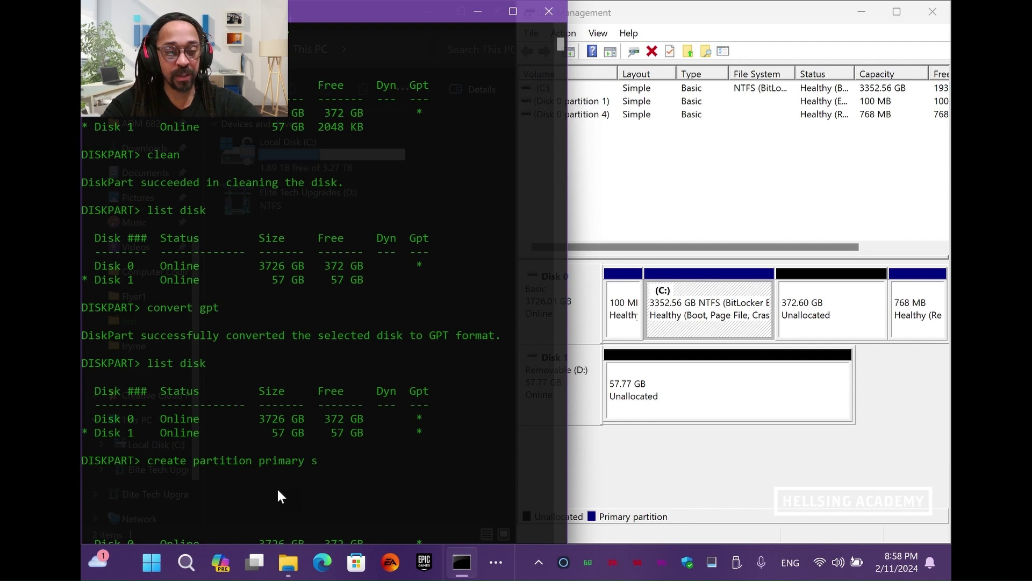
type("ize=")
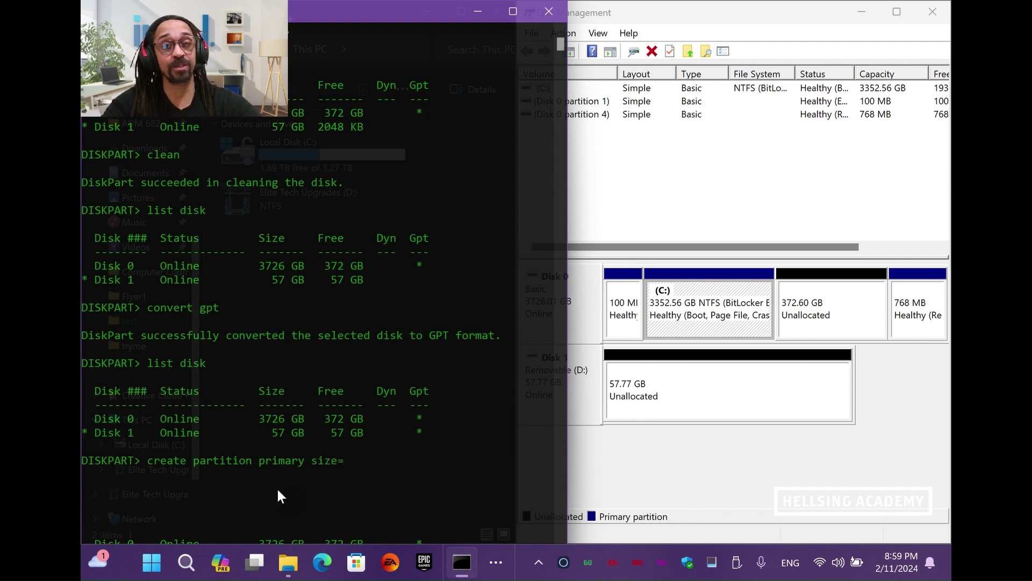
type("1000")
key("Return")
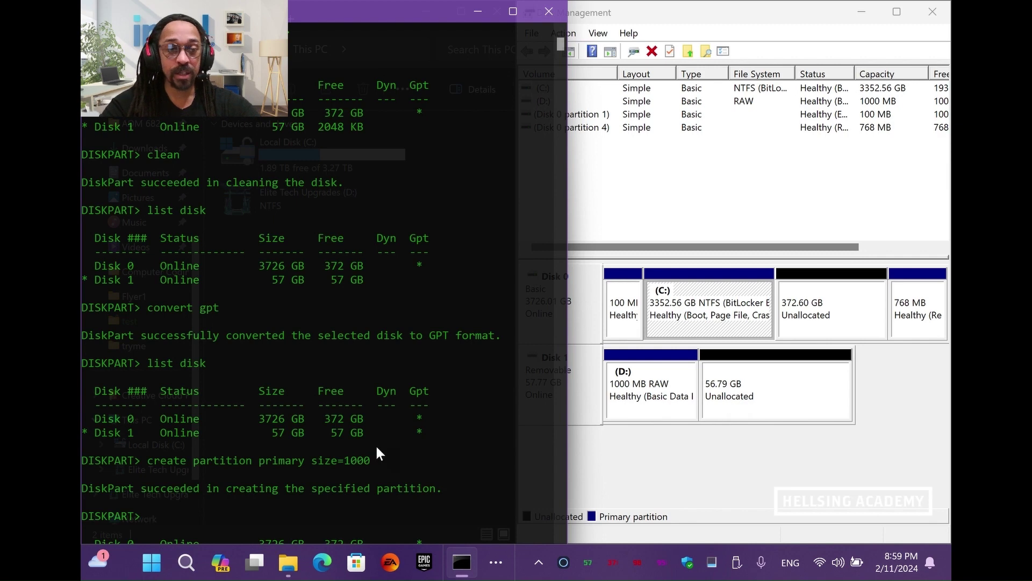
scroll(376, 445, "down", 1)
scroll(377, 448, "down", 1)
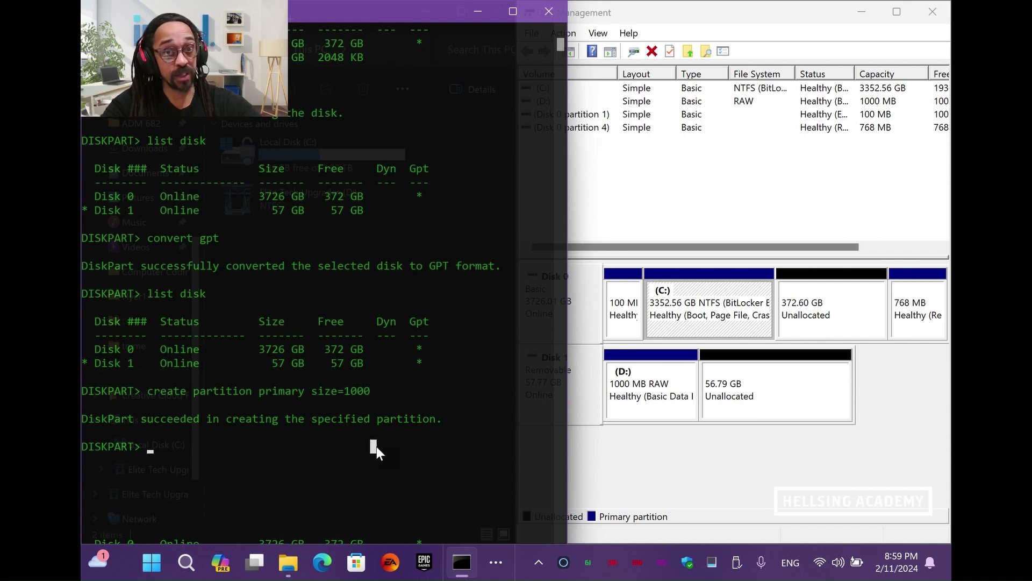
Create a second primary partition using the remaining 56.79 GB
type("create pa")
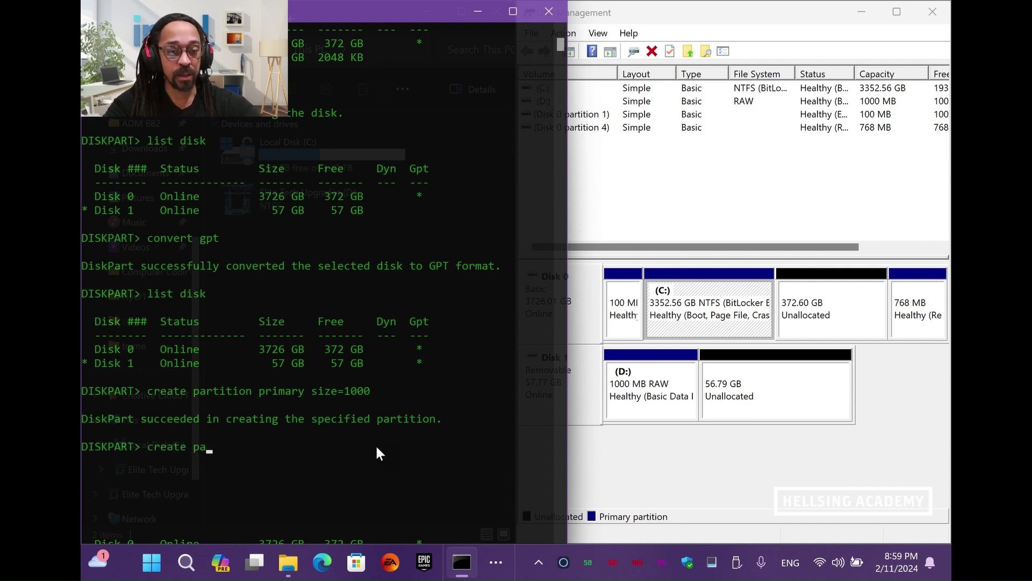
type("rtition primary")
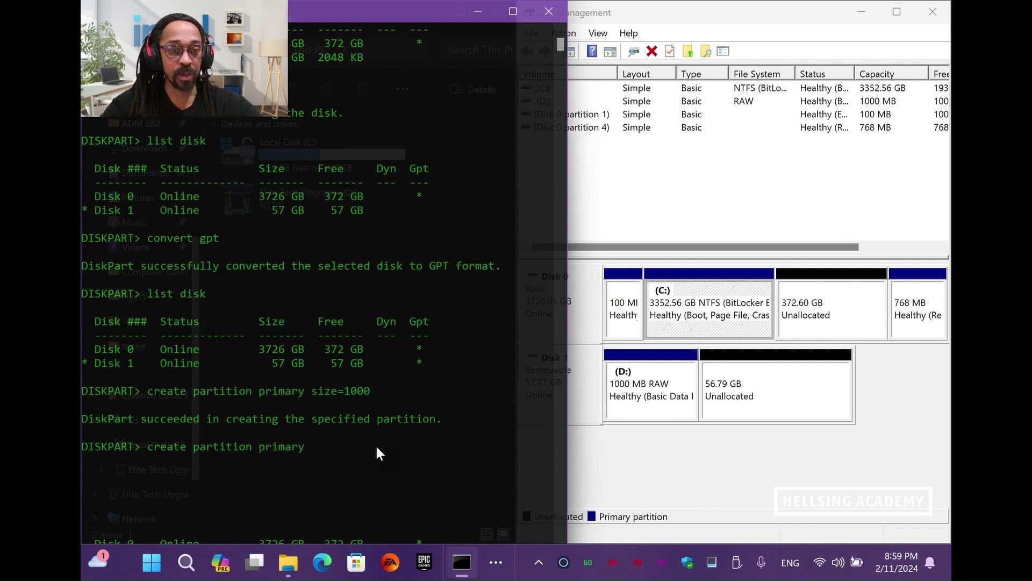
scroll(375, 444, "up", 2, "ctrl")
scroll(376, 447, "down", 3)
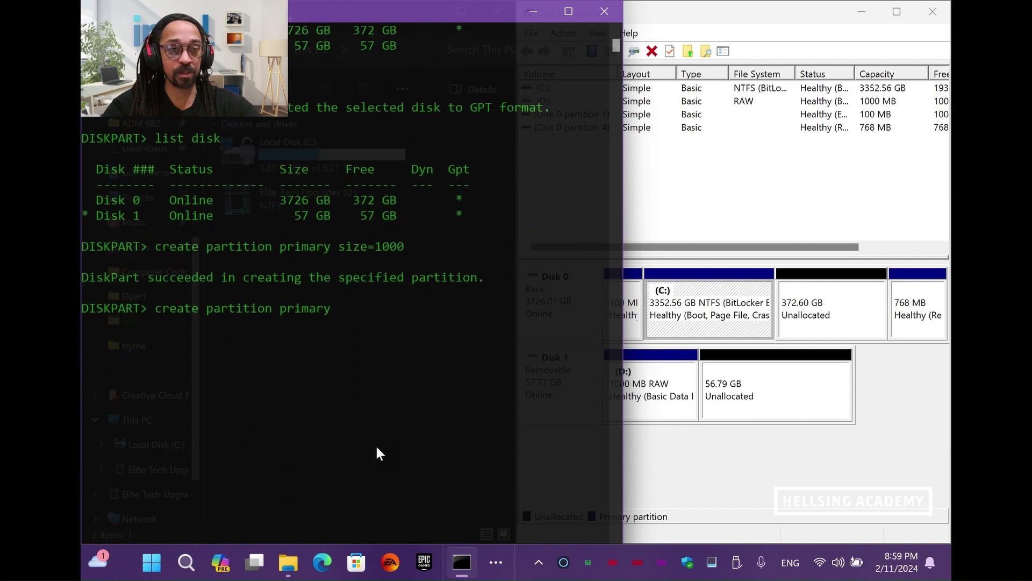
scroll(376, 446, "down", 1)
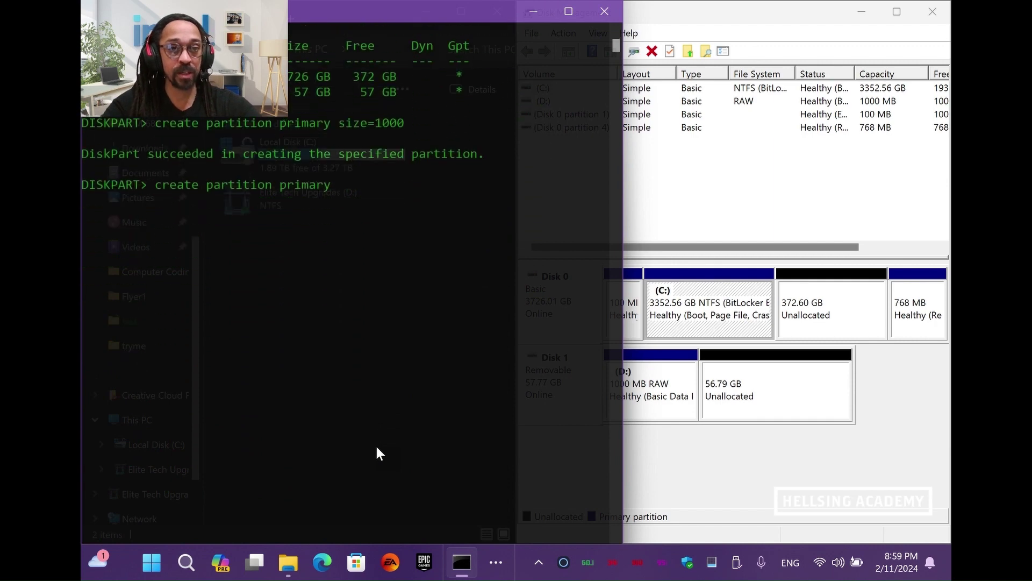
key("Return")
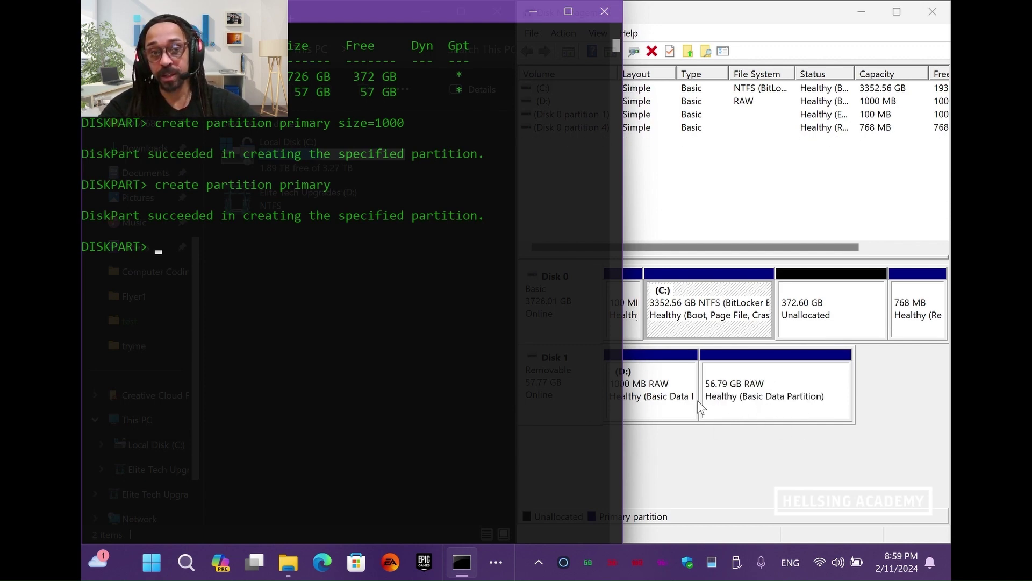
List volumes, showing Volume 3 (D:, 1000 MB) and Volume 4 (56 GB), both RAW
type("list")
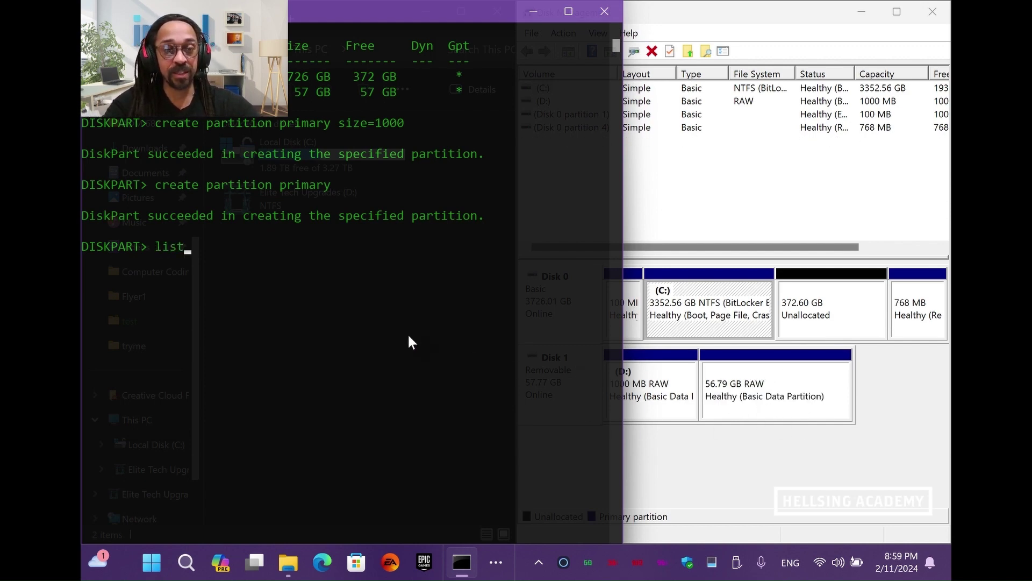
type(" v")
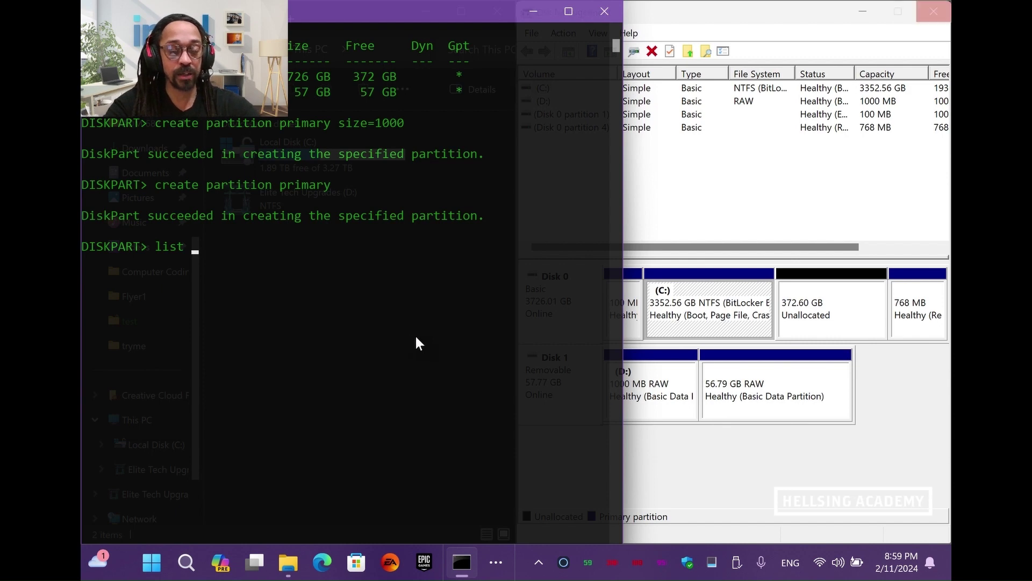
type("olu")
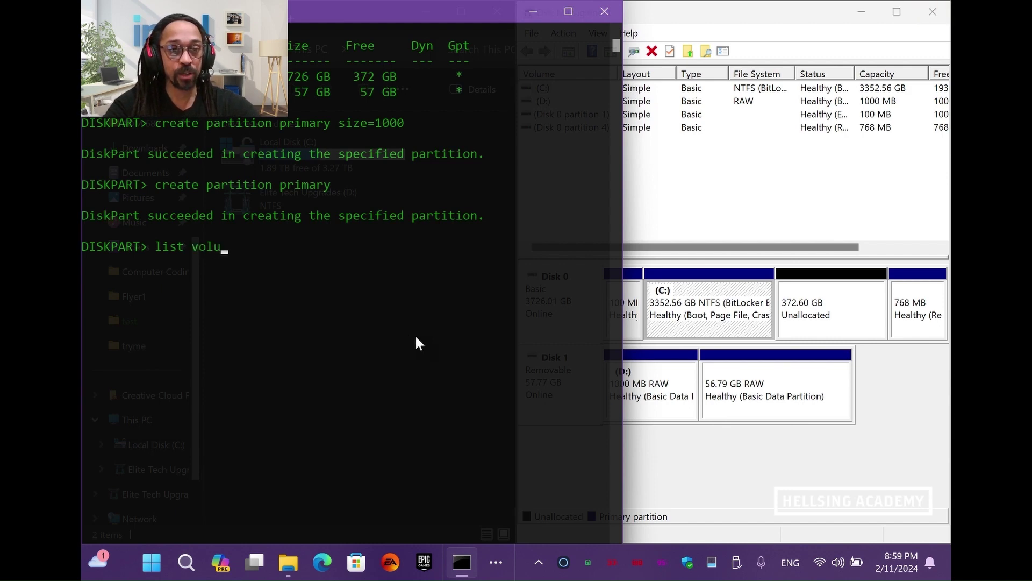
type("me")
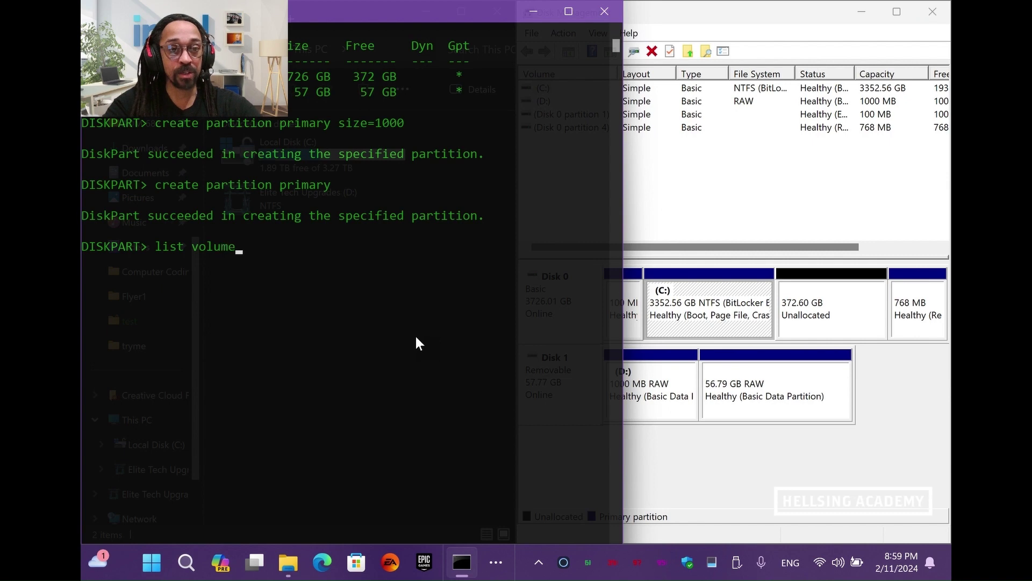
key("Return")
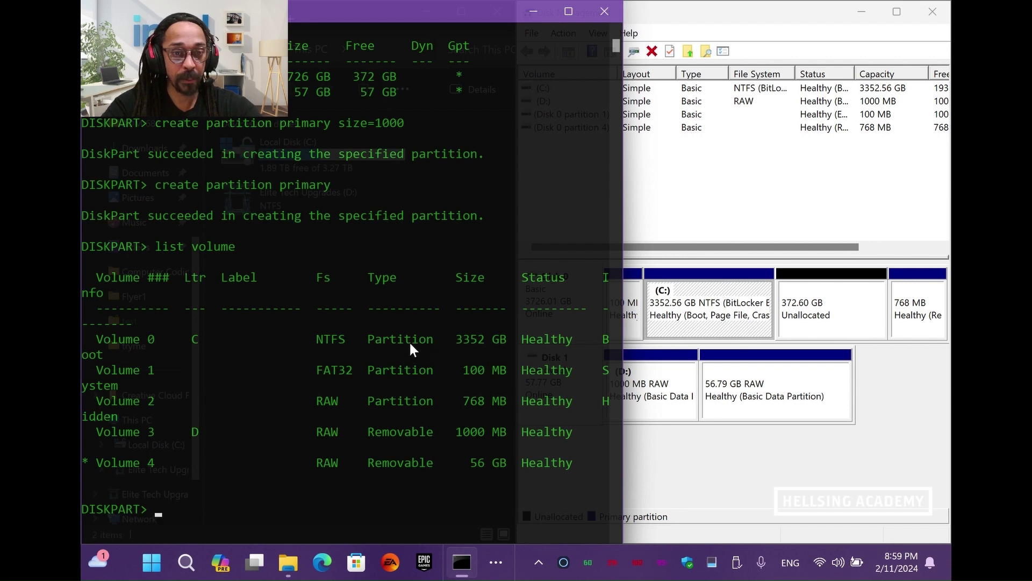
scroll(410, 344, "down", 2, "ctrl")
scroll(410, 347, "down", 2, "ctrl")
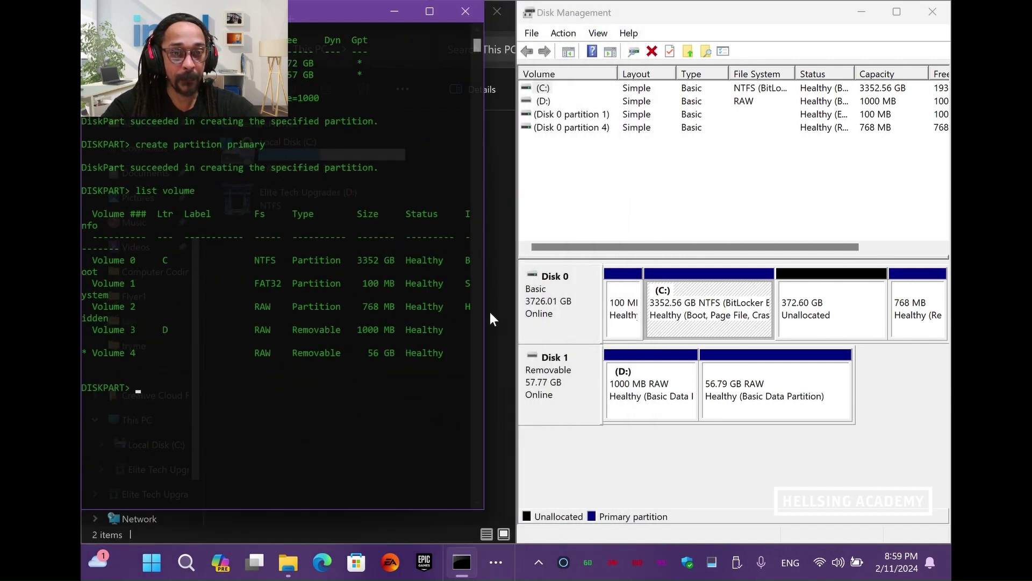
left_click_drag(484, 314, 527, 311)
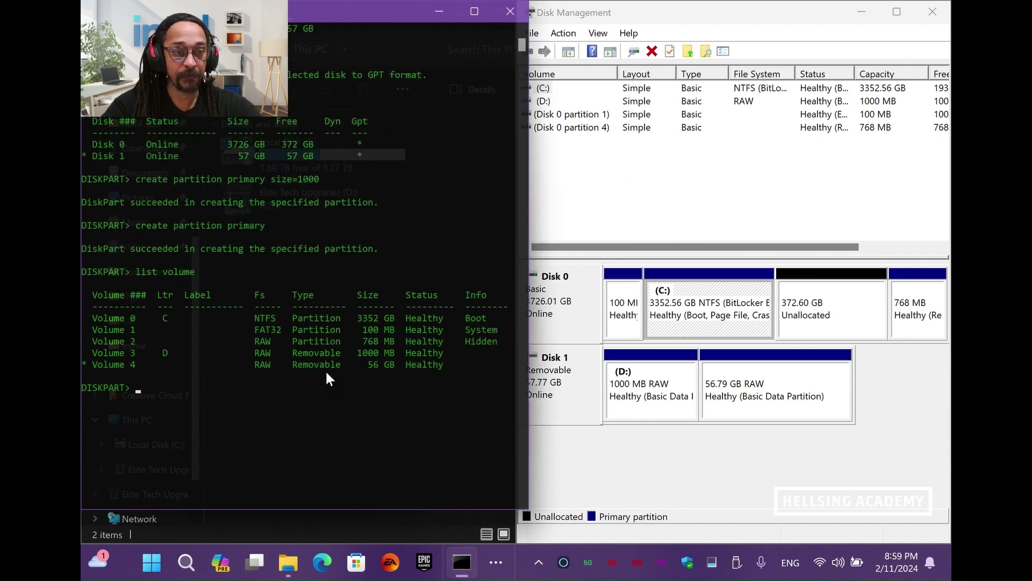
scroll(328, 379, "down", 4)
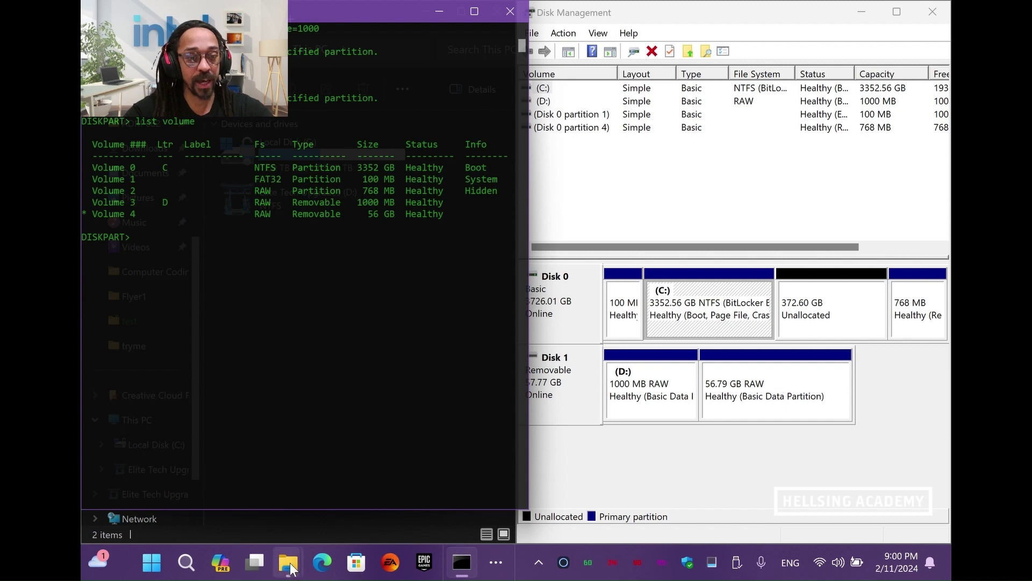
mouse_move(291, 568)
left_click(386, 486)
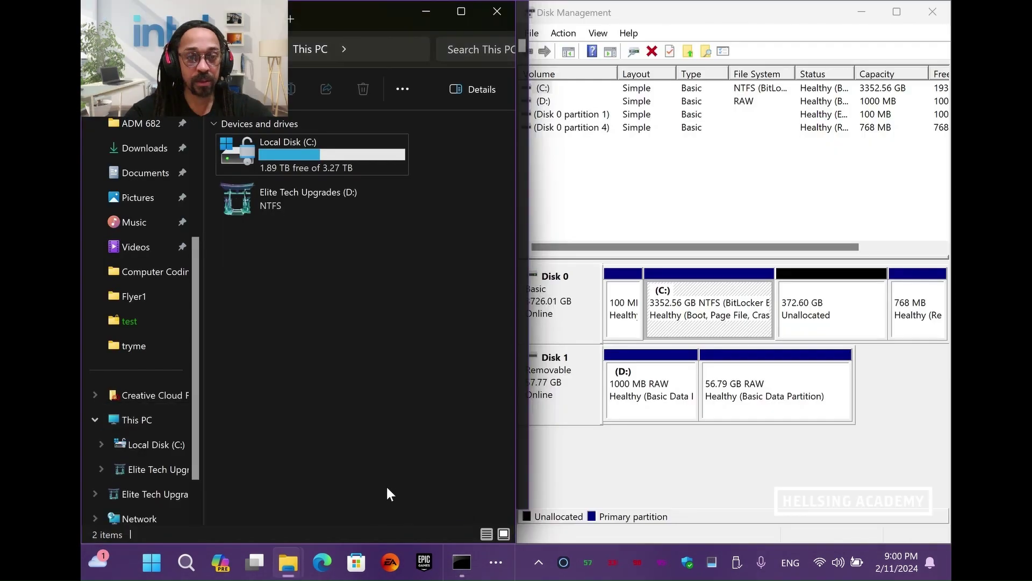
double_click(333, 199)
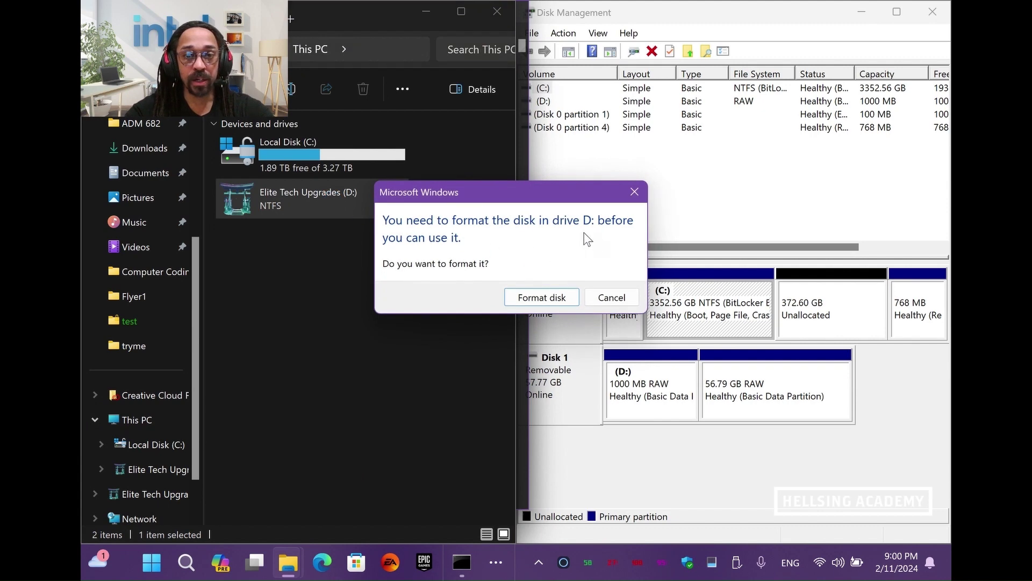
left_click(637, 189)
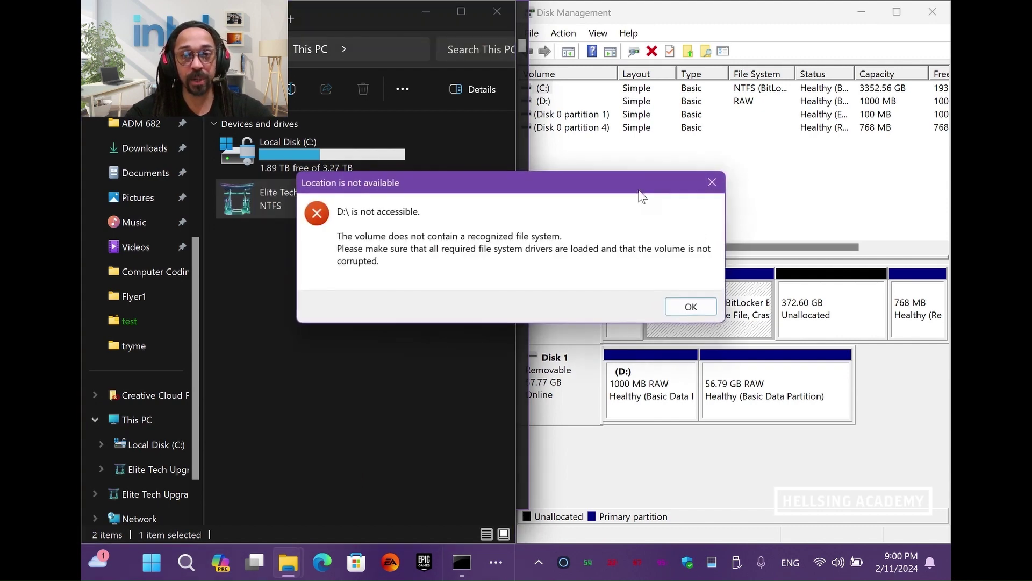
left_click(683, 306)
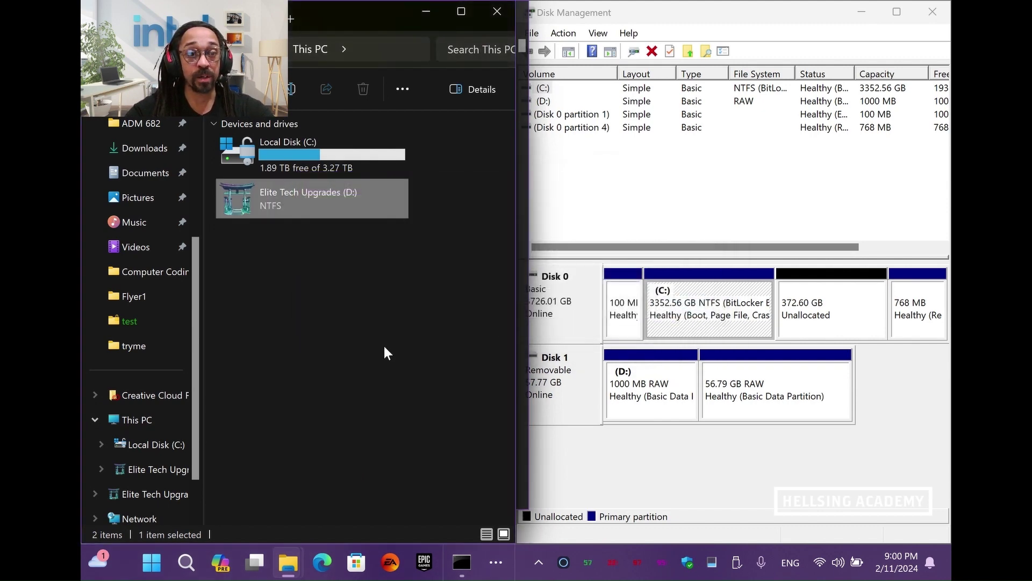
key("alt+Tab")
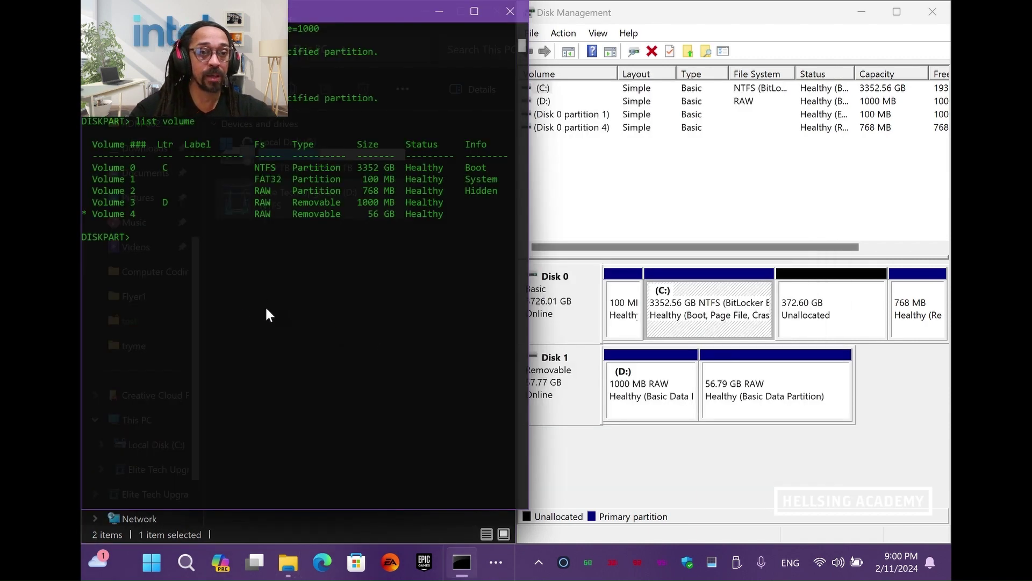
Select volume 3, the 1000 MB partition, in DiskPart
type("s")
scroll(265, 306, "up", 1)
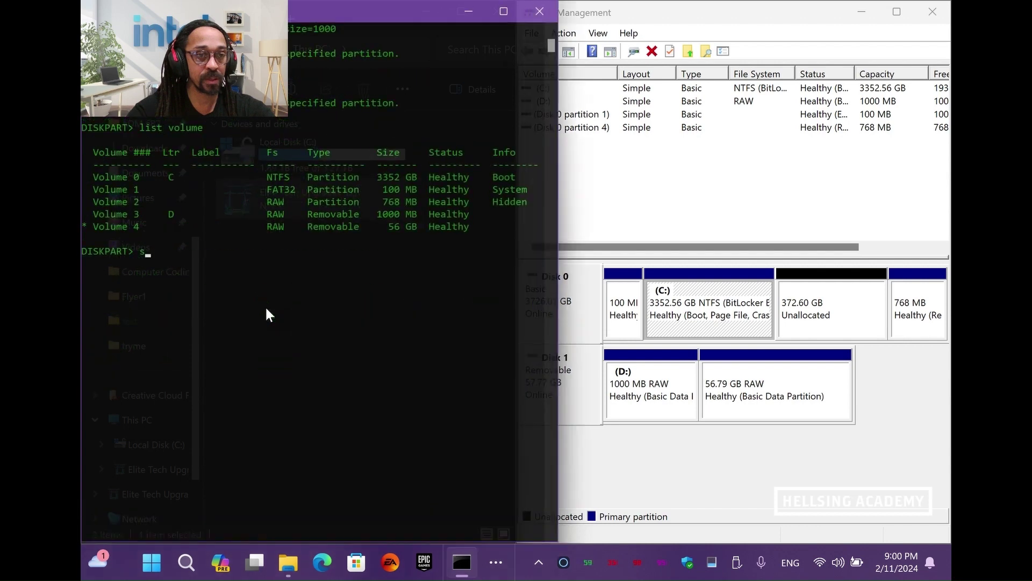
scroll(265, 305, "up", 1)
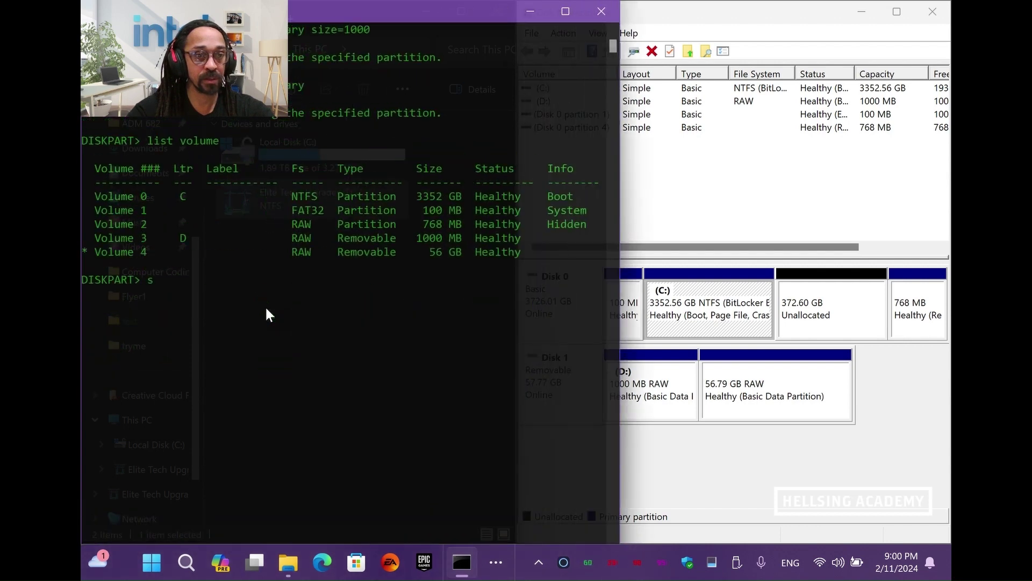
type("elec")
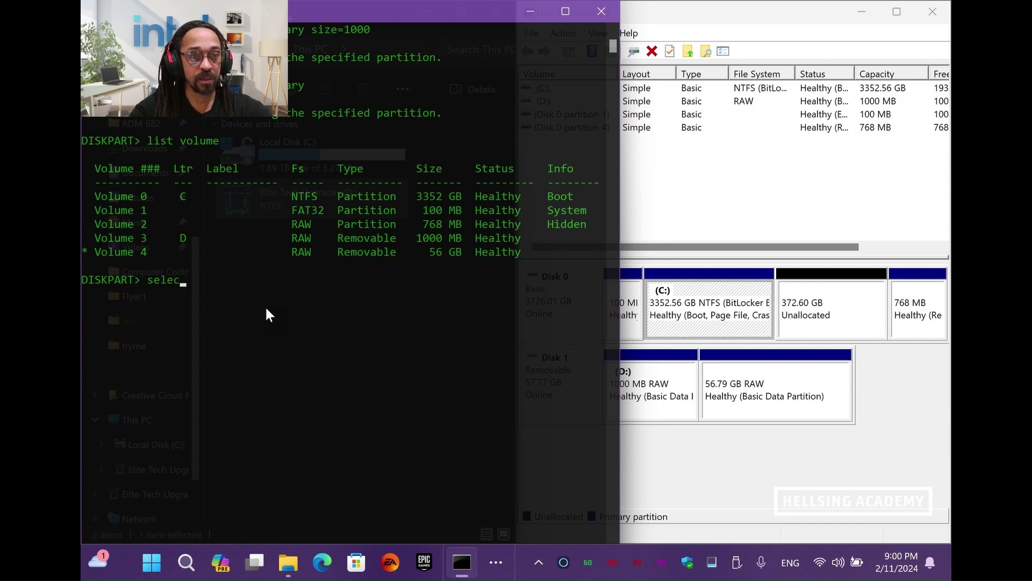
type("t vulum")
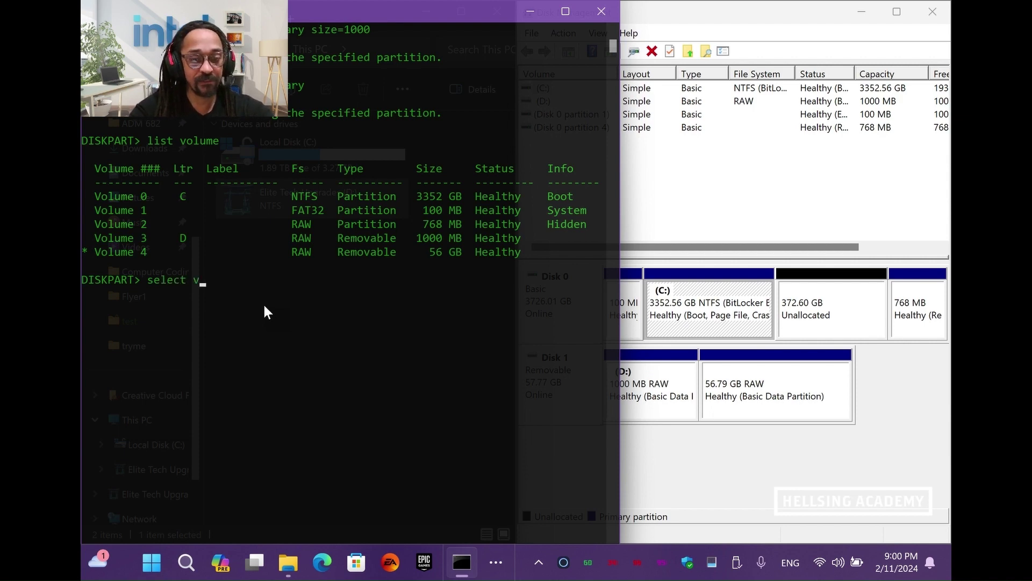
key("BackSpace")
key("BackSpace")
key("BackSpace")
key("BackSpace")
type("olume 3")
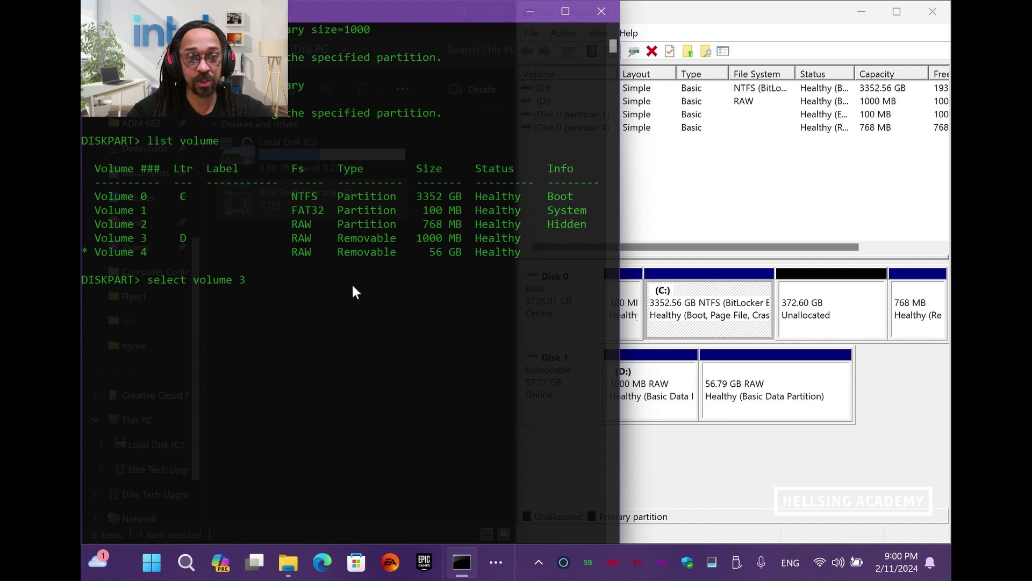
key("Return")
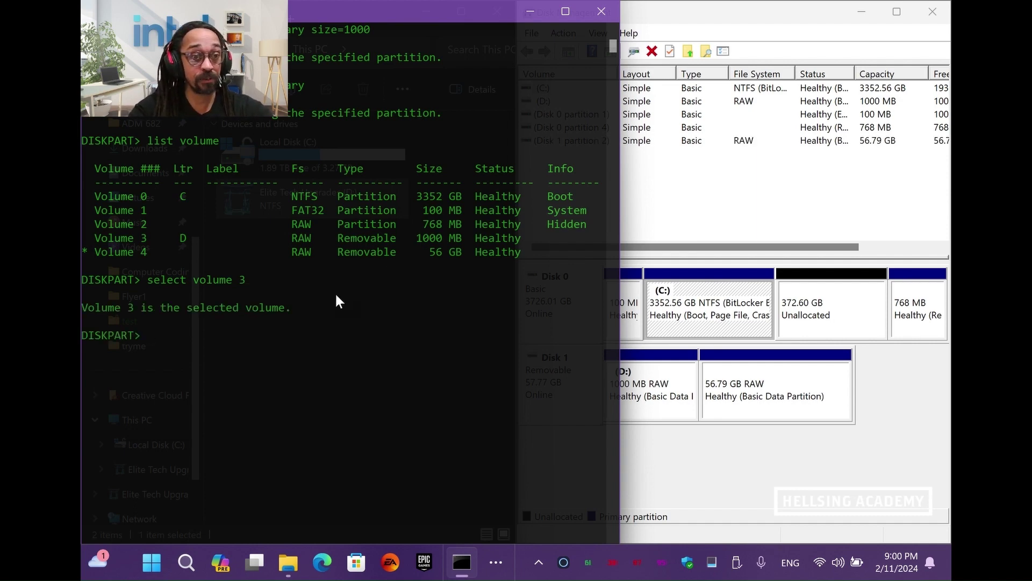
Quick-format volume 3 as NTFS labelled "MySecret" and check D: in File Explorer
type("form")
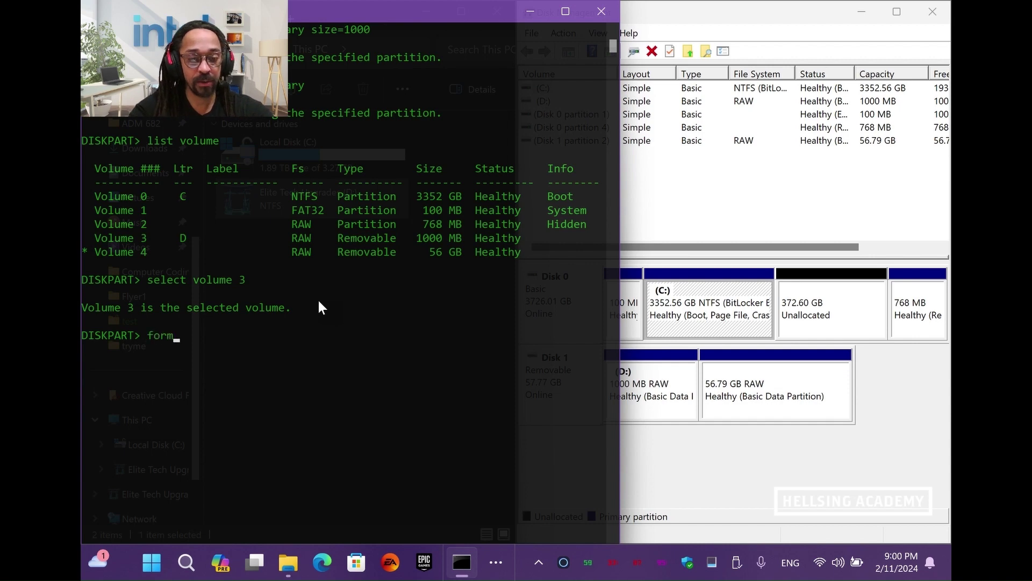
type("at quick ")
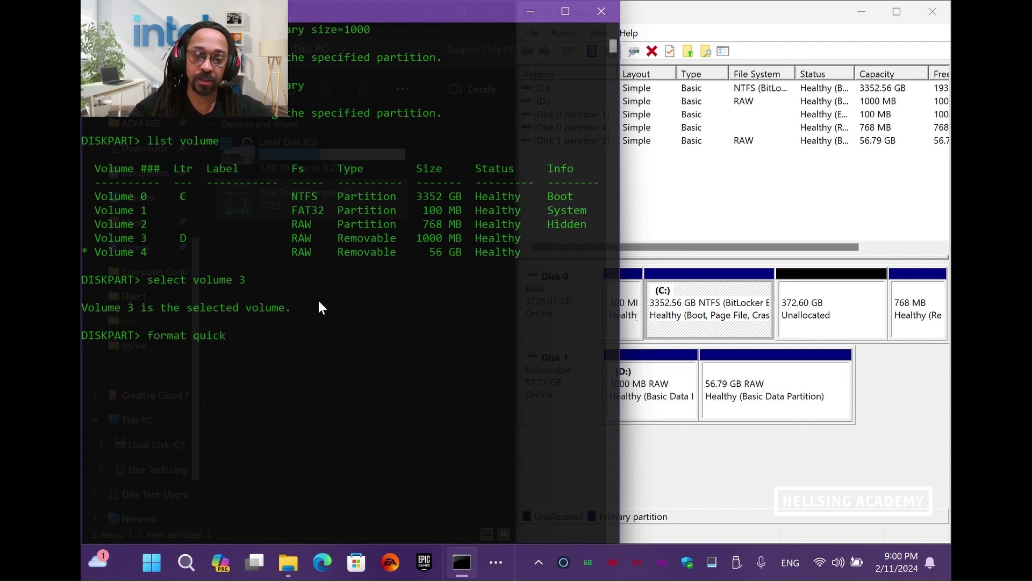
type("fs")
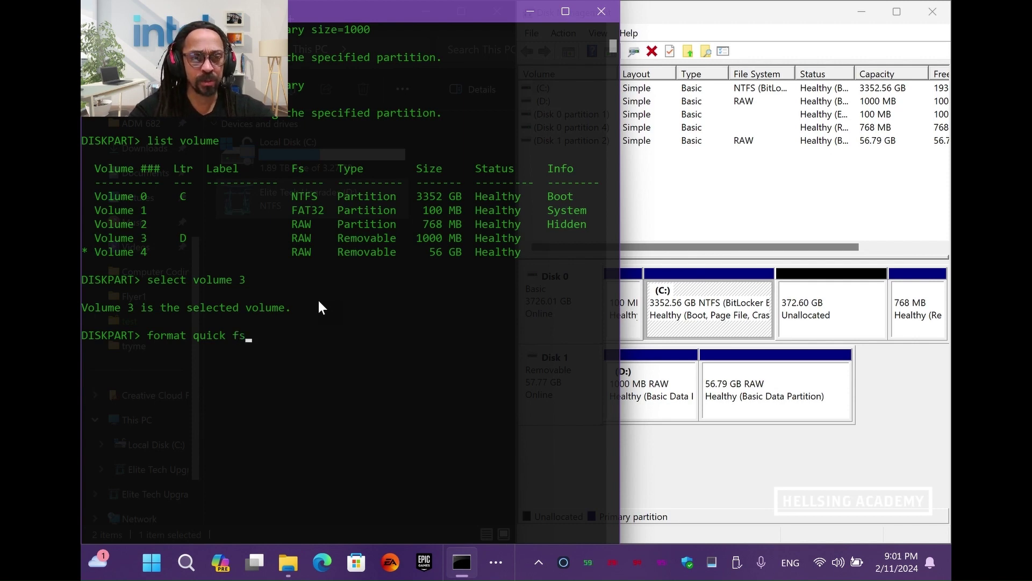
type("=ntfs")
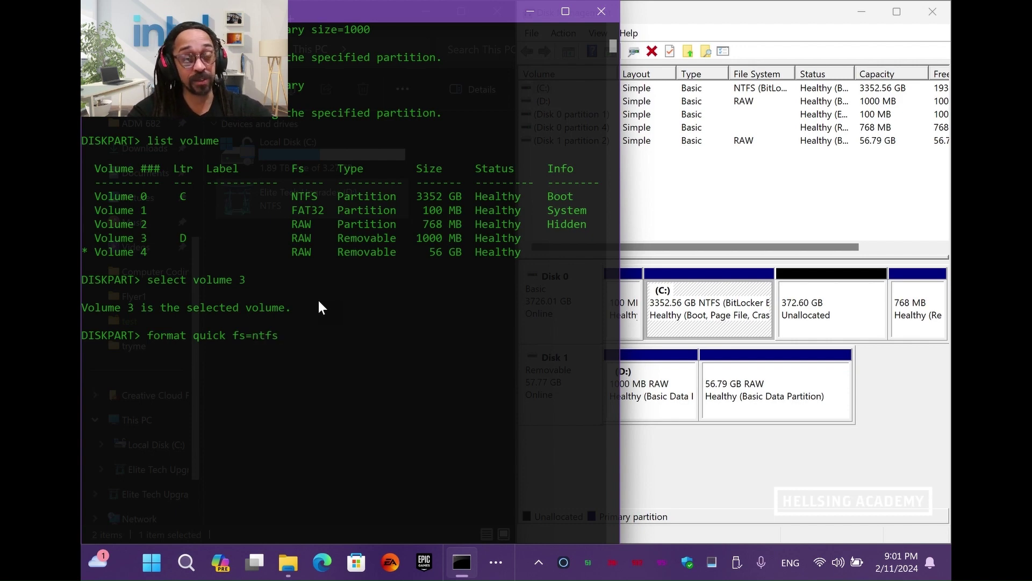
type(" label")
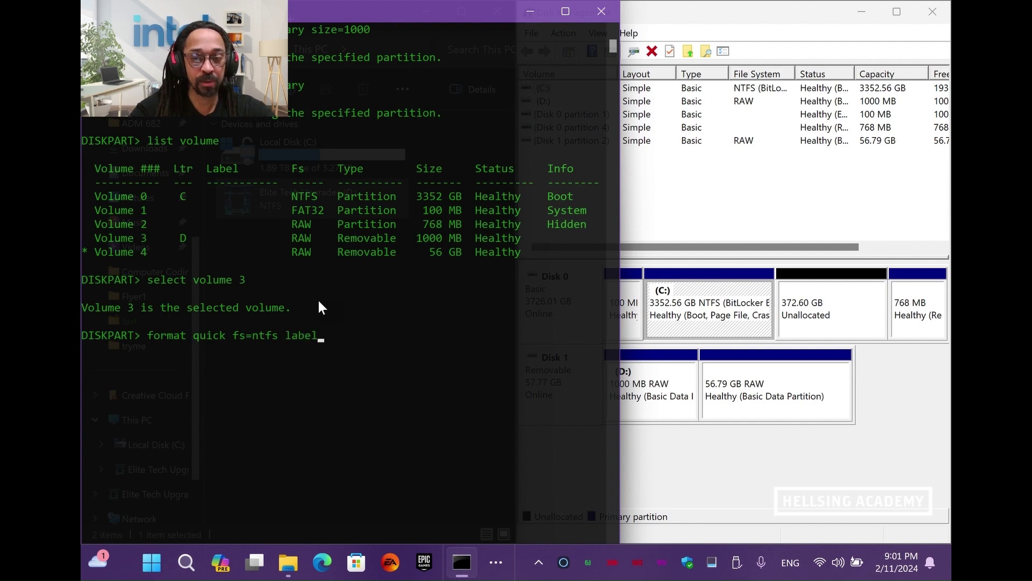
type("=")
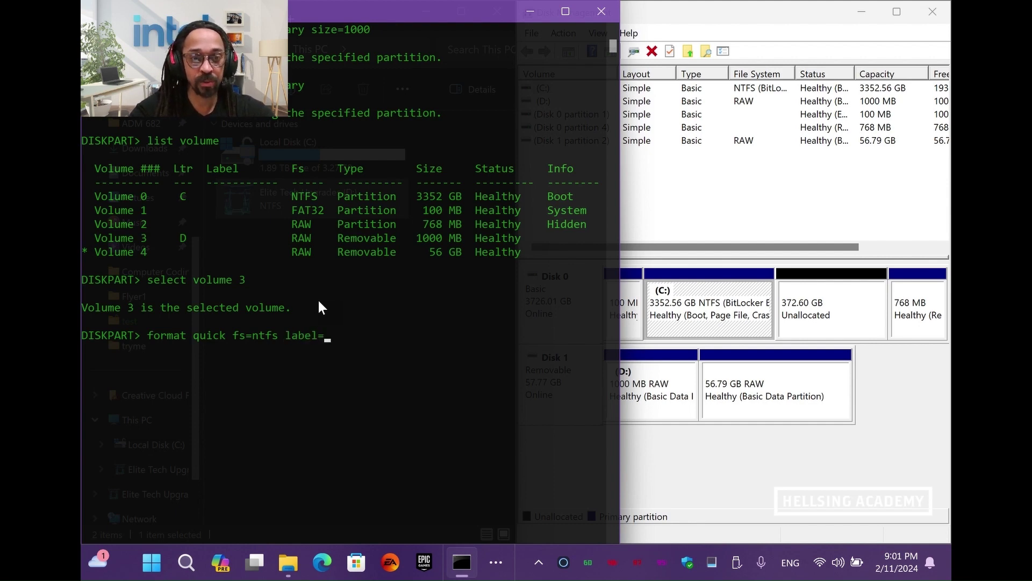
type("\"My")
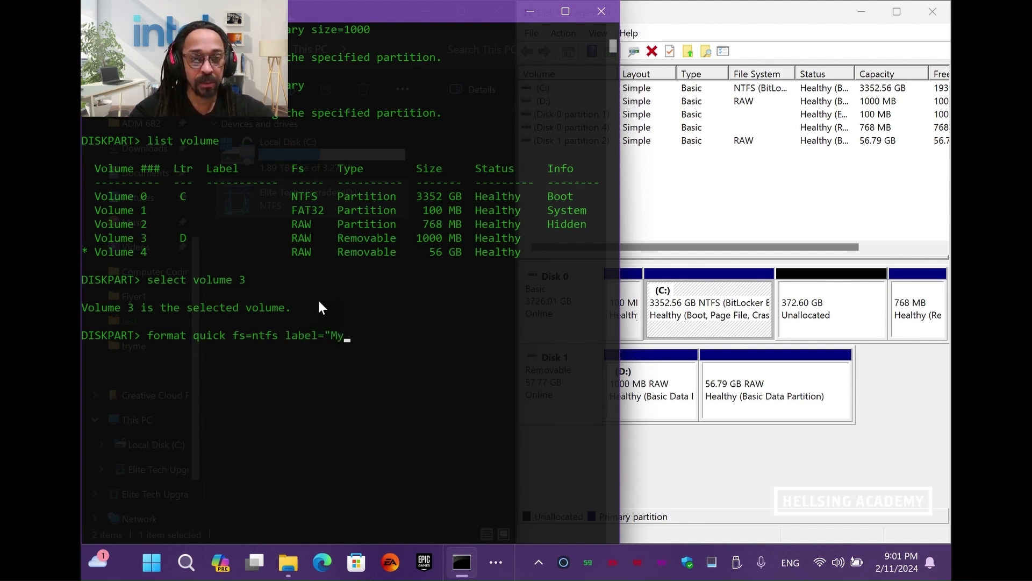
type("Secret\"")
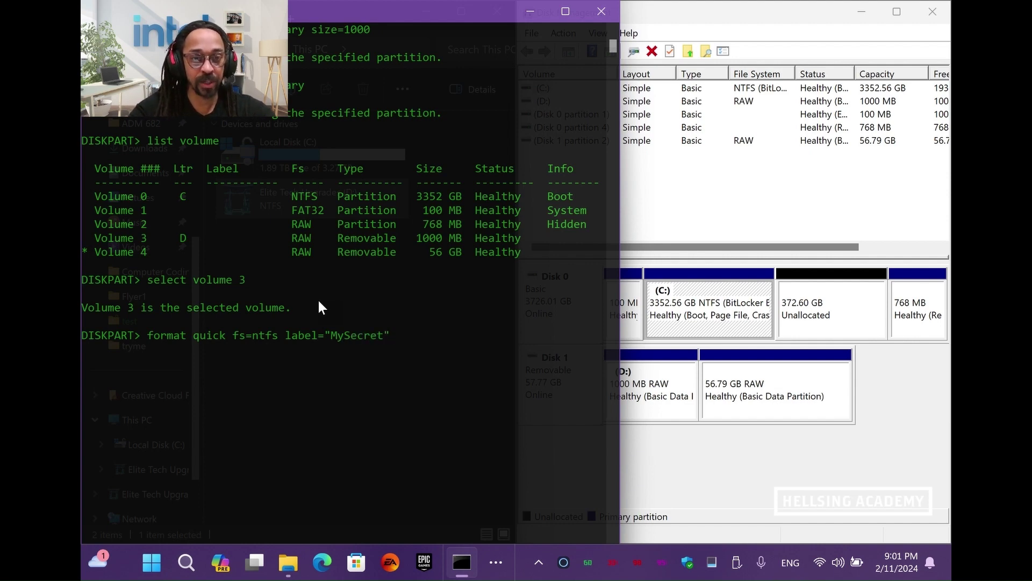
key("Return")
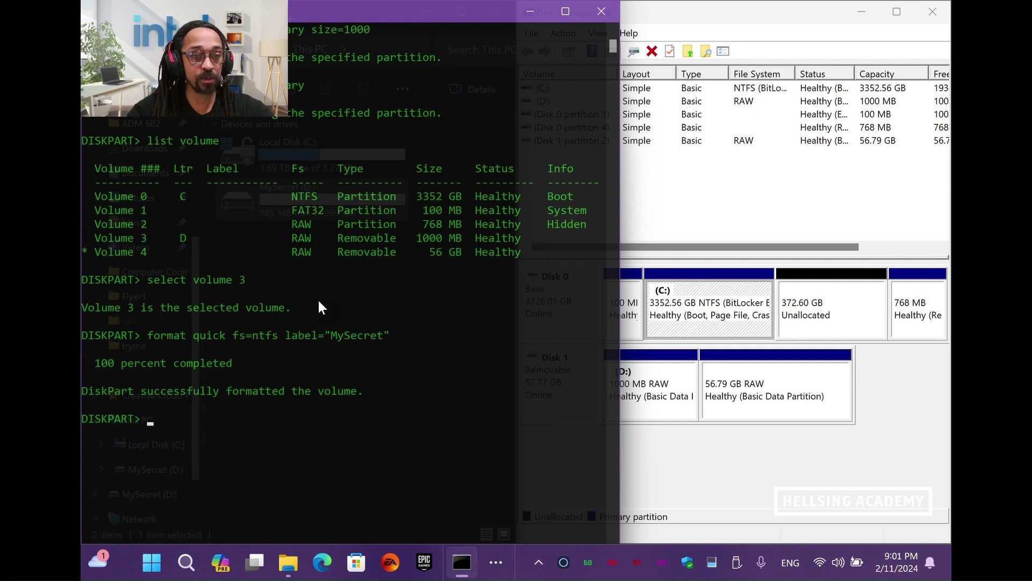
key("alt+Tab")
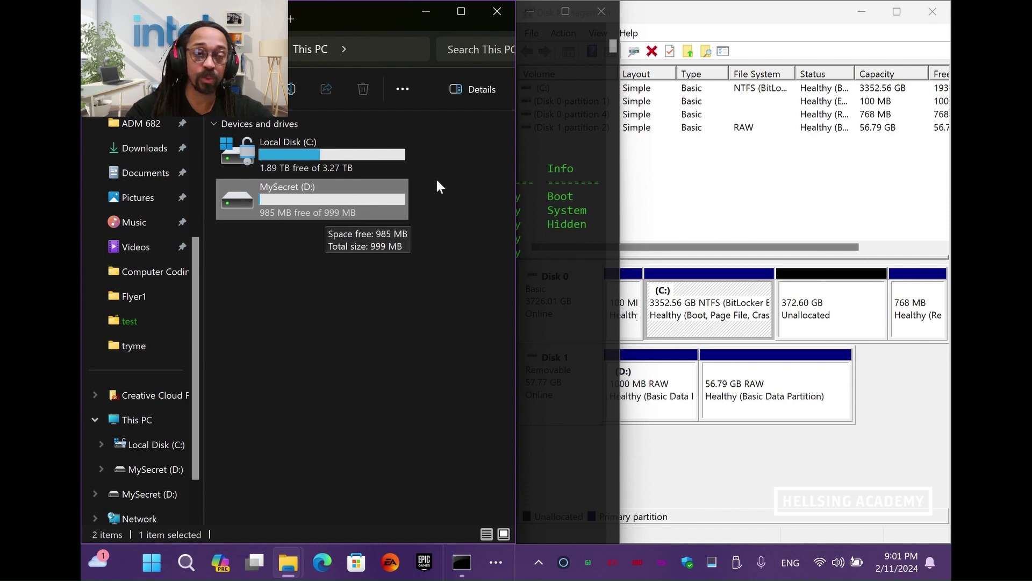
Select volume 4, the 56 GB partition, in DiskPart
left_click(572, 356)
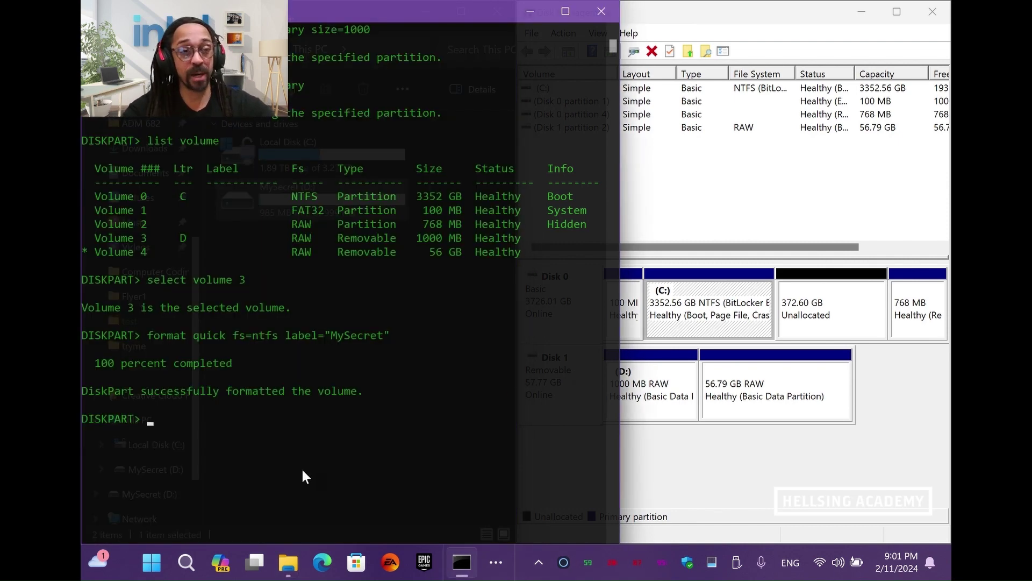
type("select vo")
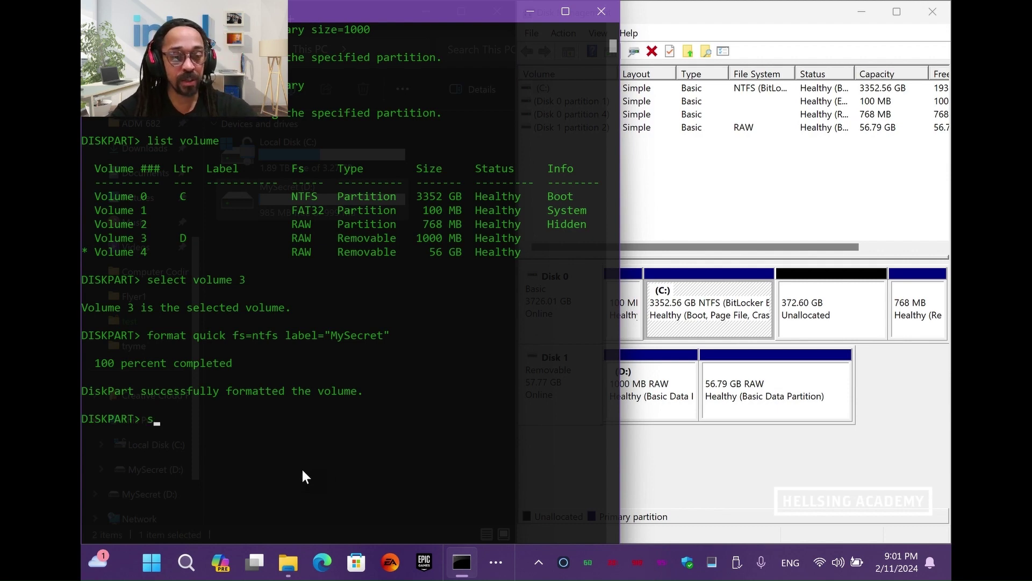
type("lume")
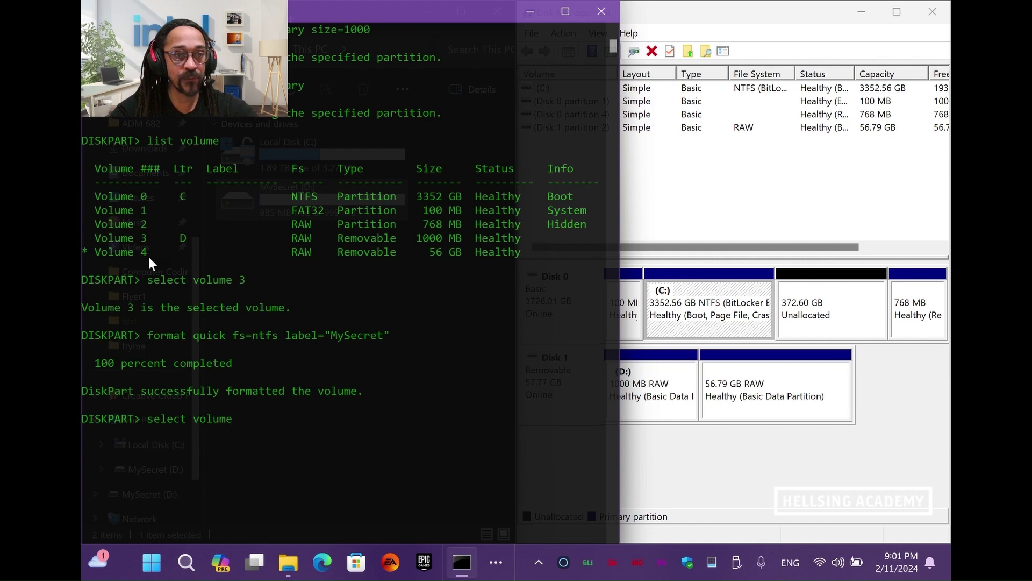
type(" 4")
key("Return")
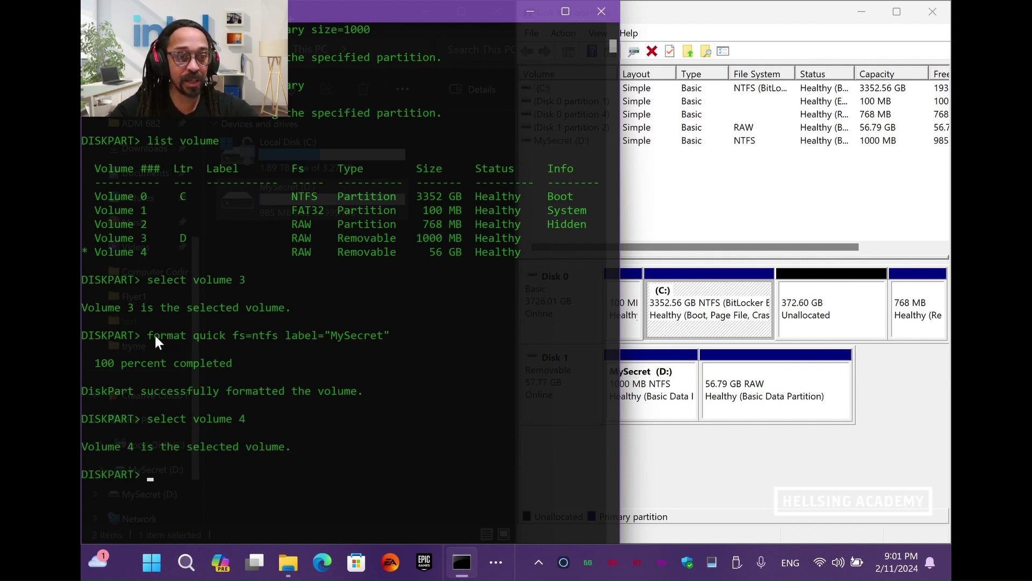
Quick-format volume 4 as NTFS labelled "Vegas" by reusing the earlier format command
left_click_drag(144, 337, 385, 337)
key("ctrl+c")
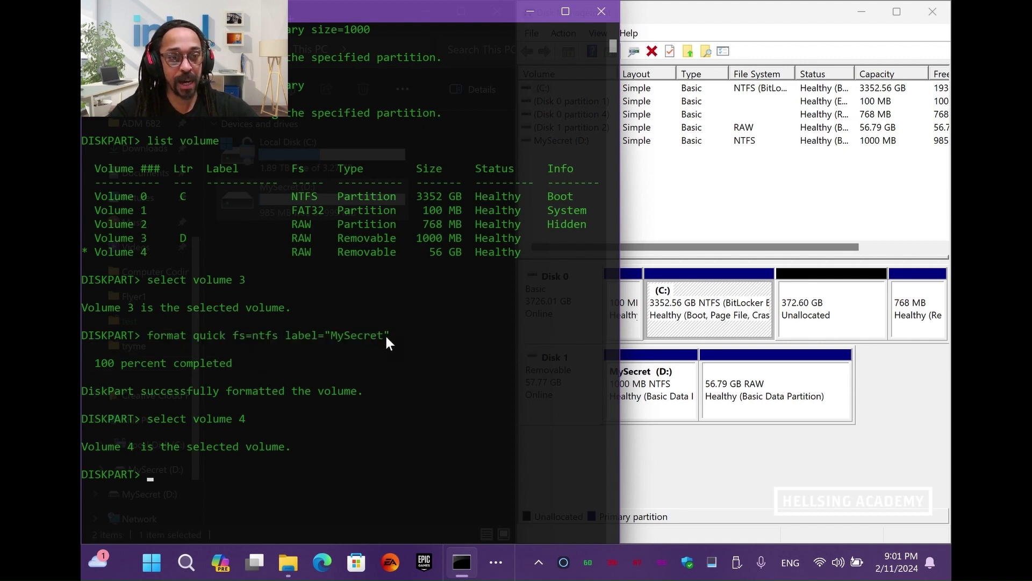
right_click(273, 466)
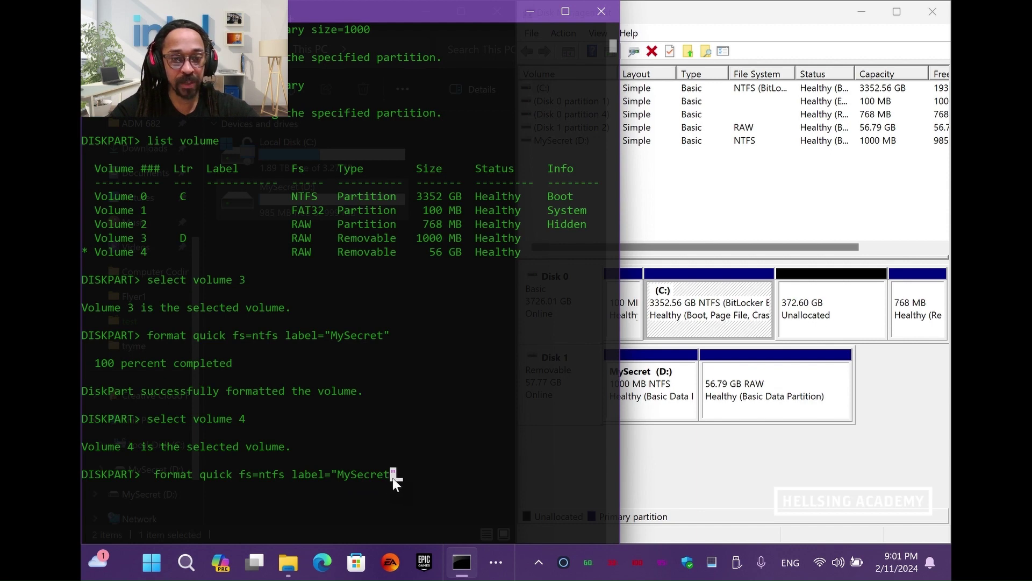
key("BackSpace")
key("BackSpace")
key("BackSpace")
key("BackSpace")
key("BackSpace")
key("BackSpace")
key("BackSpace")
key("BackSpace")
key("BackSpace")
key("BackSpace")
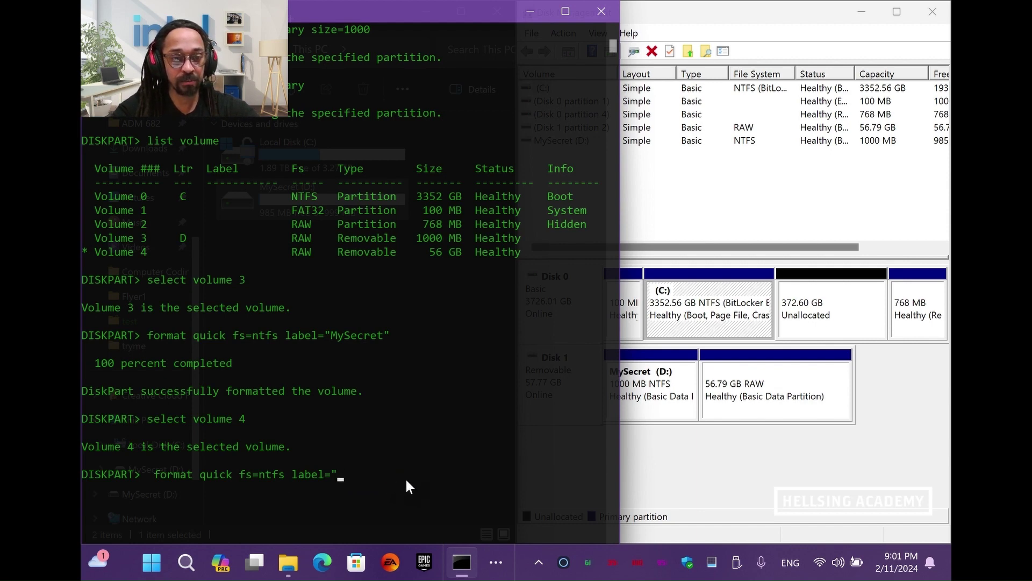
type("My")
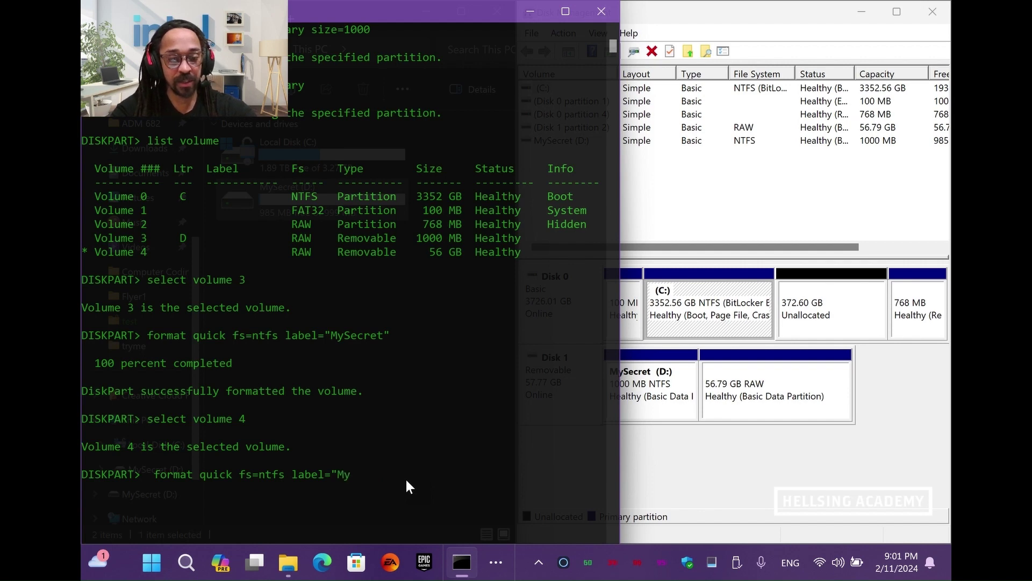
key("BackSpace")
key("BackSpace")
key("BackSpace")
type("Ve")
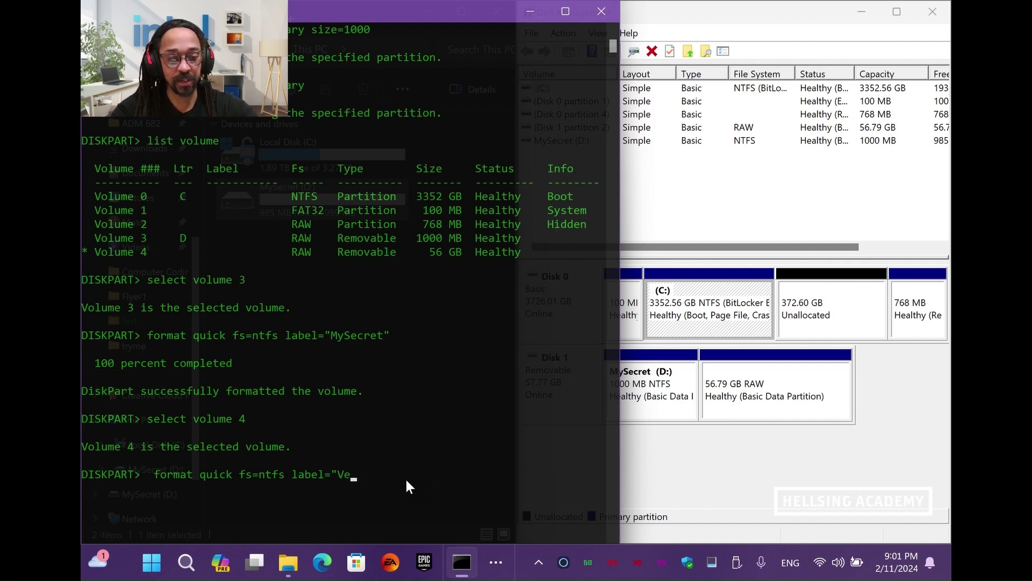
type("gas\"")
key("Return")
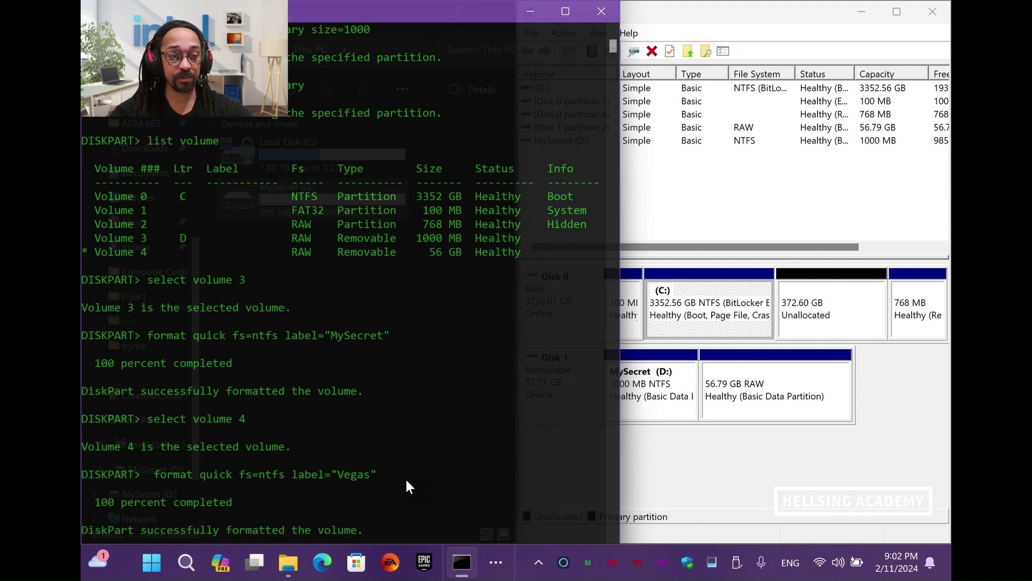
key("alt+Tab")
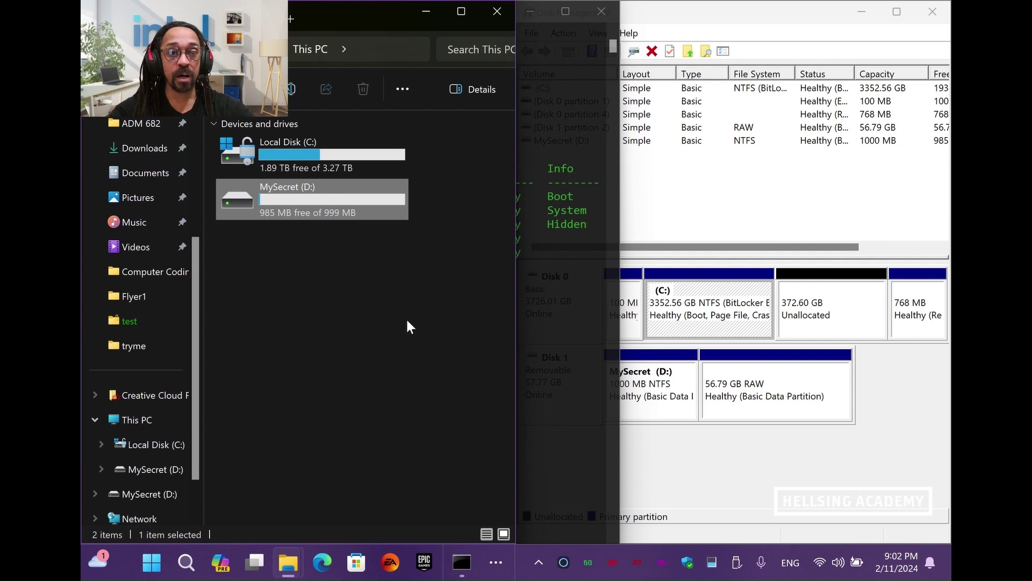
key("alt+Tab")
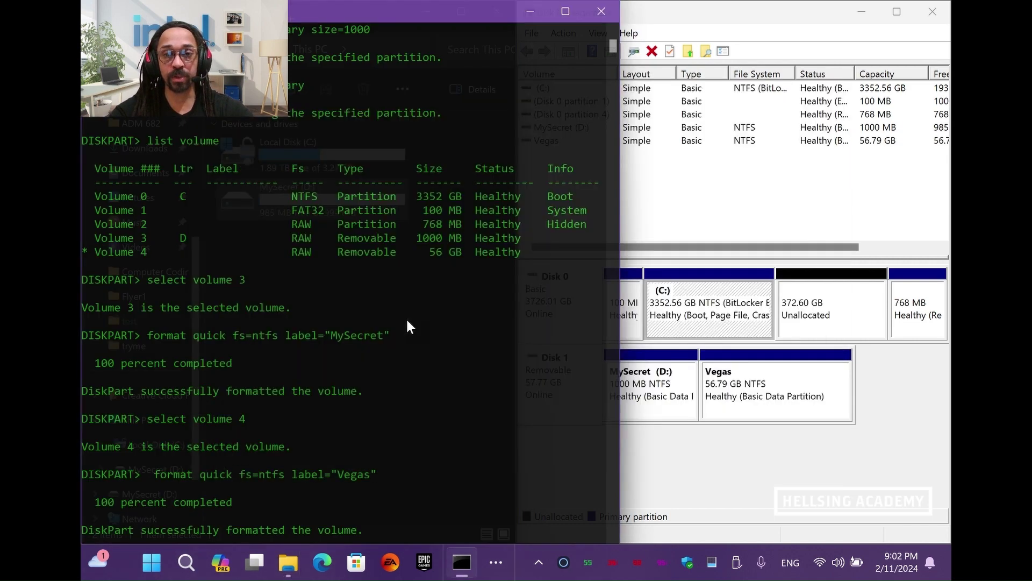
left_click(682, 463)
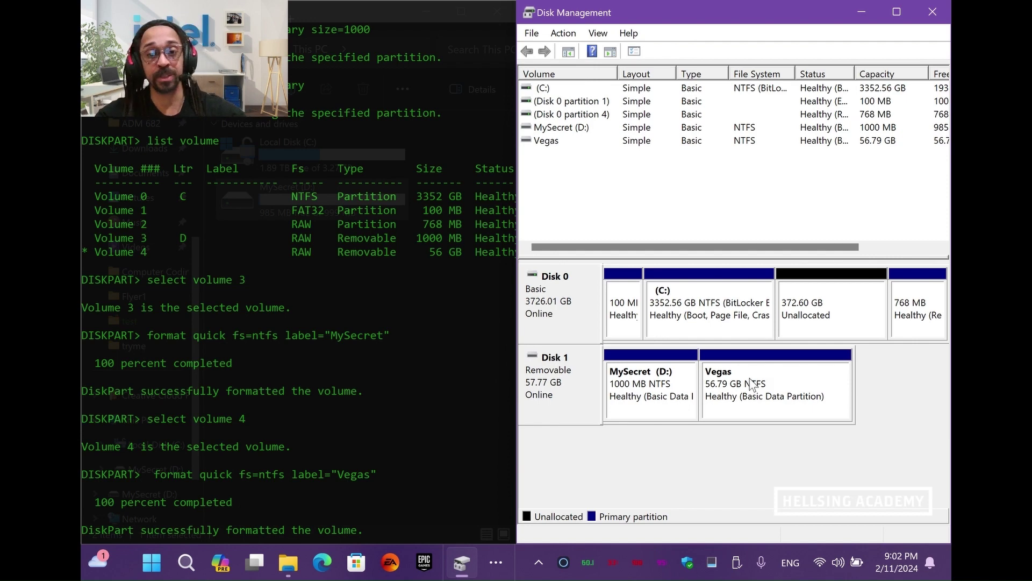
key("alt+Tab")
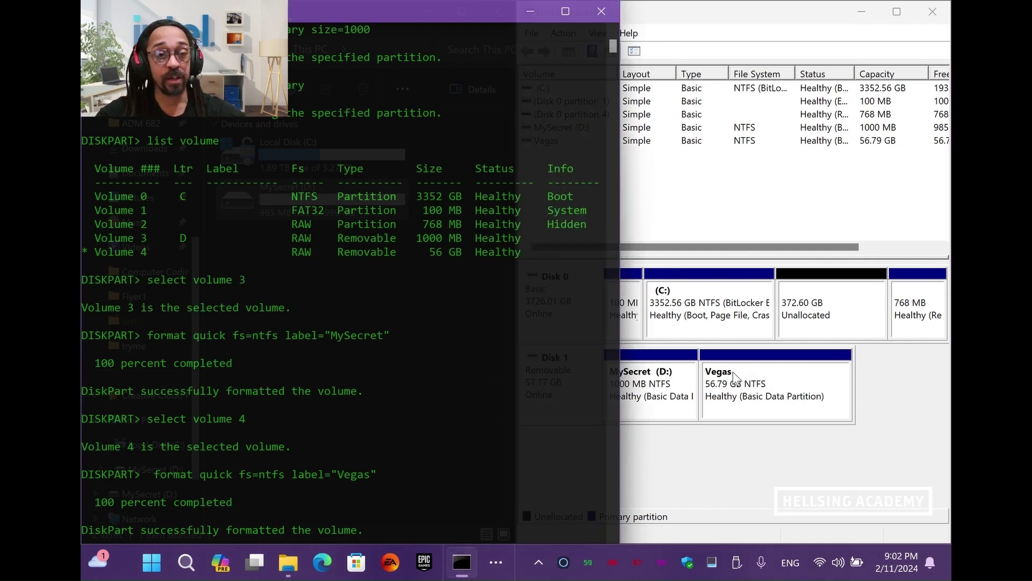
key("alt+Tab")
key("alt+Tab")
key("alt+Tab")
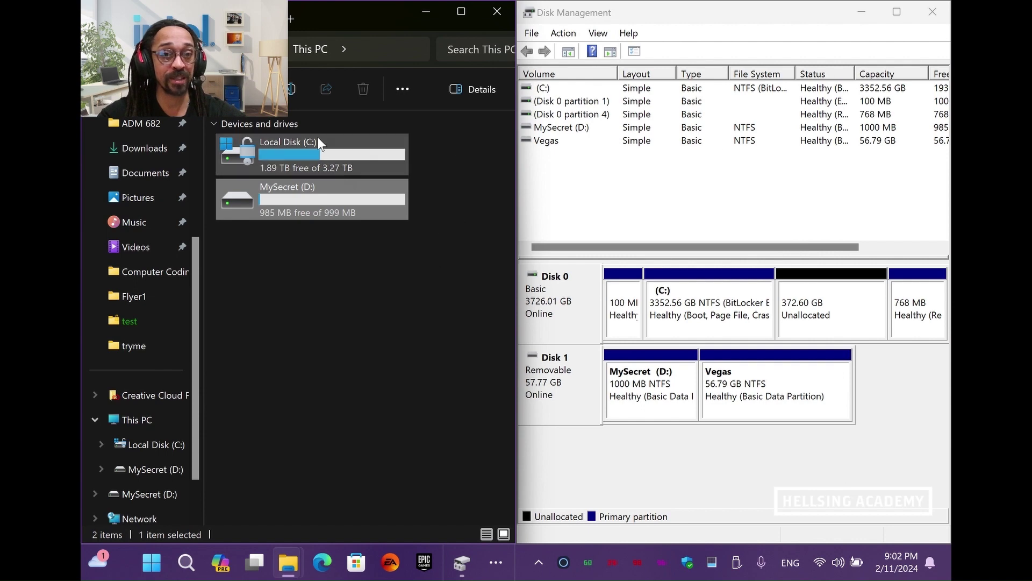
left_click(751, 396)
key("alt+Tab")
key("alt+Tab")
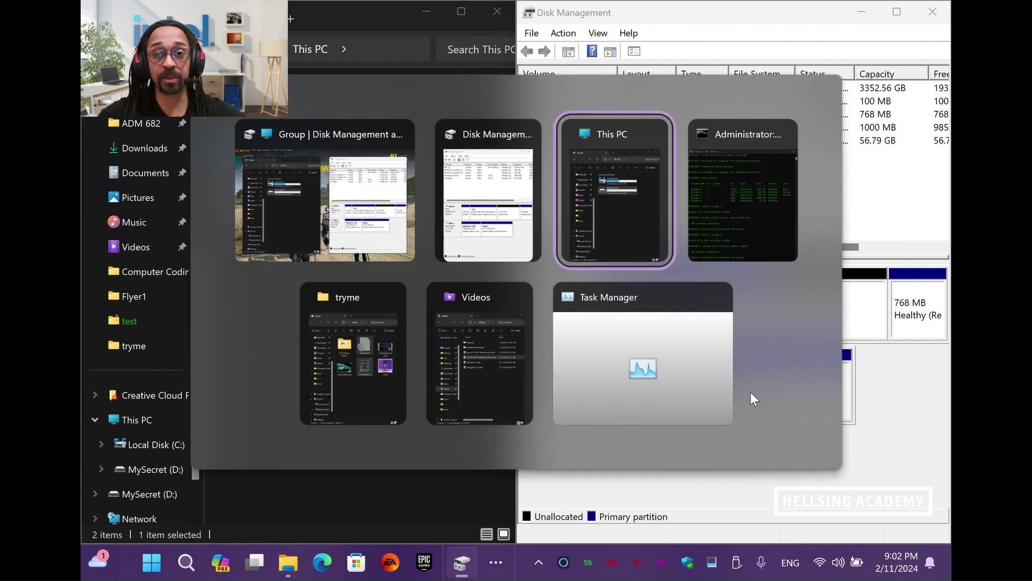
key("alt+Tab")
scroll(446, 452, "down", 3)
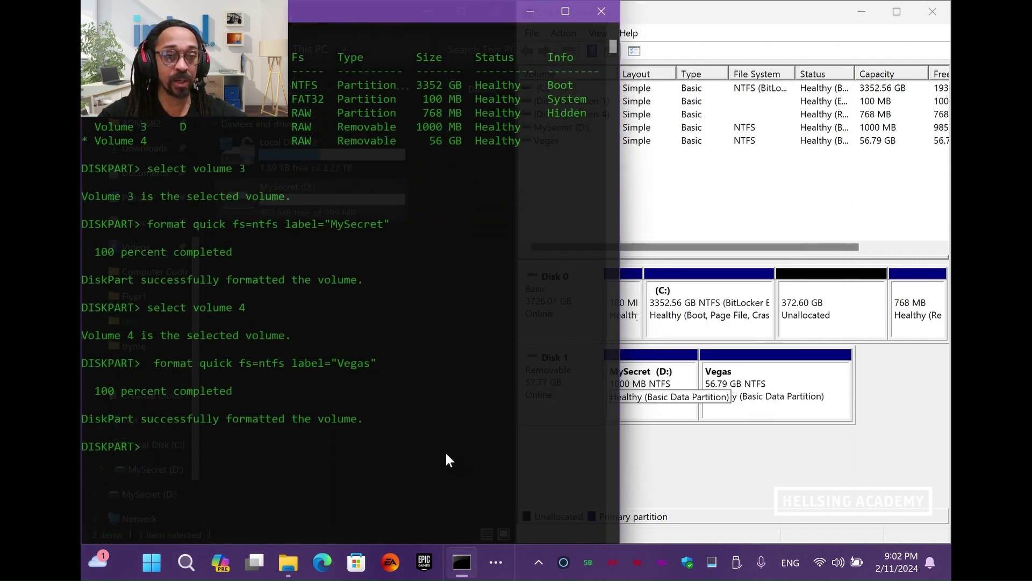
List volumes and assign drive letter Z to the Vegas volume
type("list volume")
key("Return")
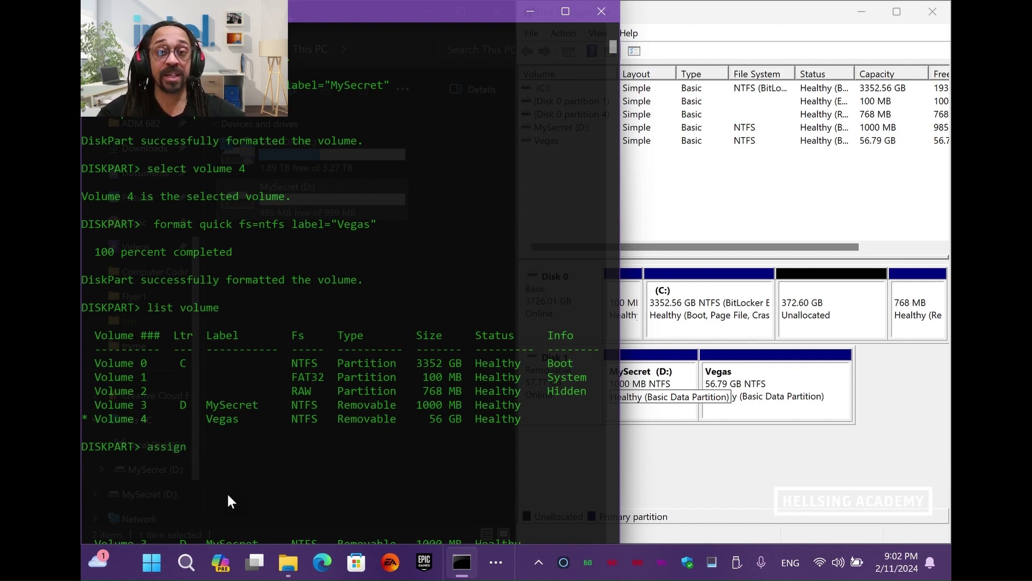
key("Return")
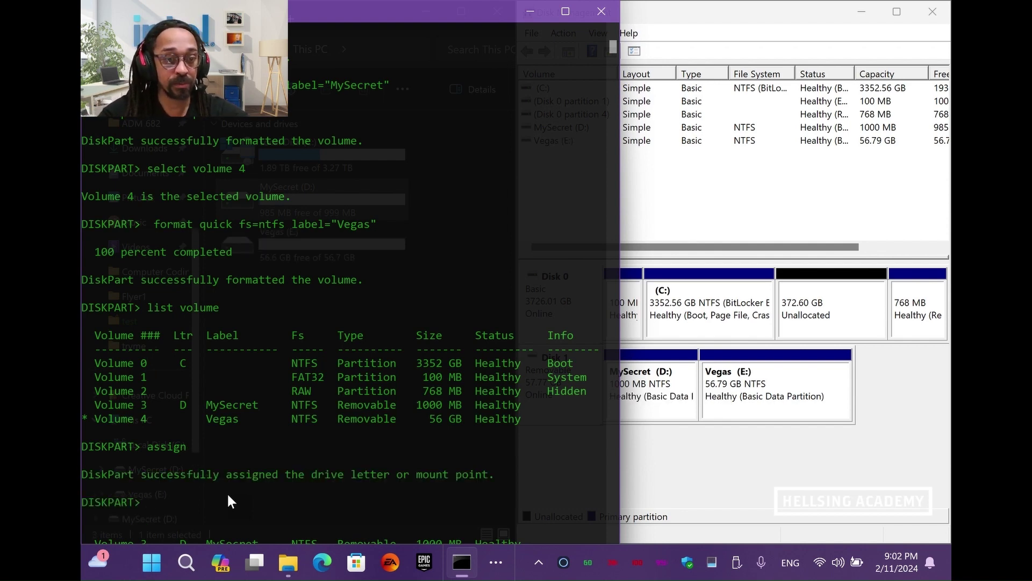
key("super+Down")
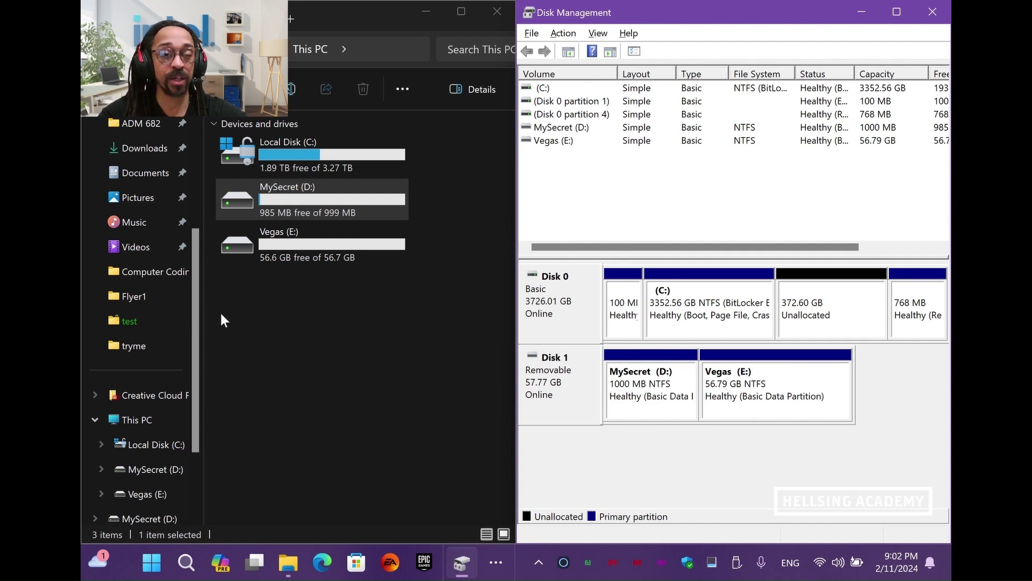
key("alt+Tab")
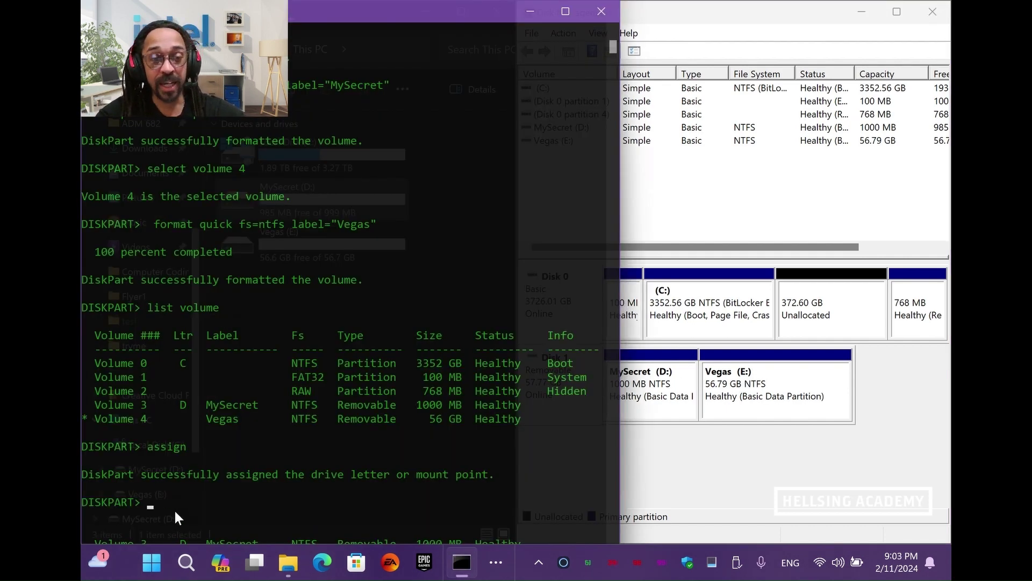
type("assign letter")
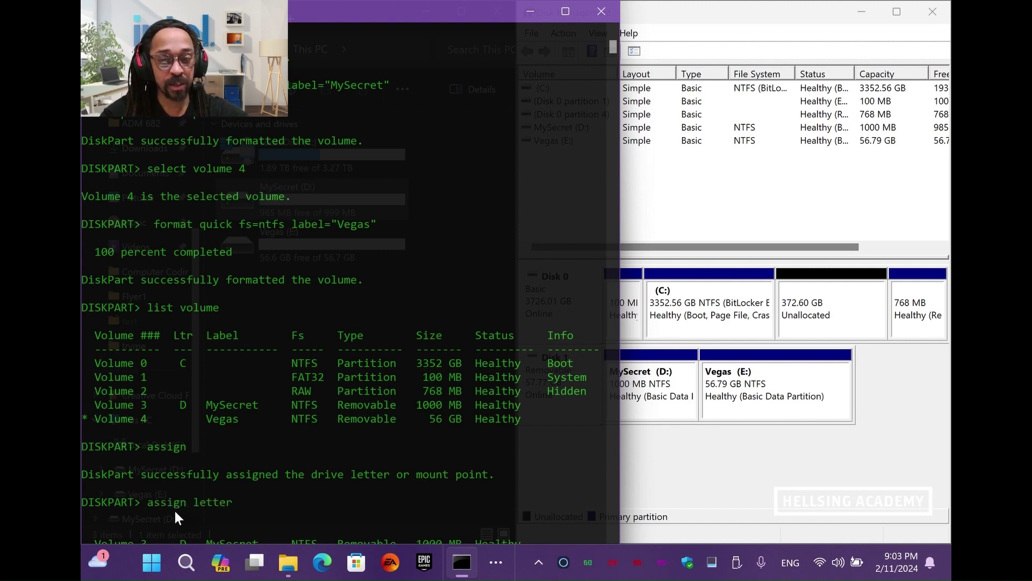
type("=")
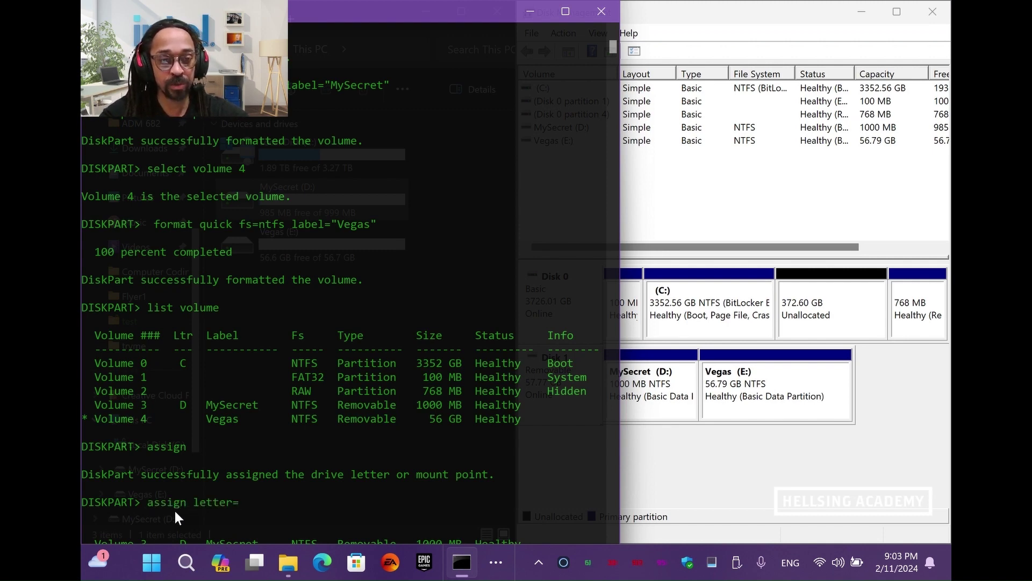
type("\"Z\"")
key("Return")
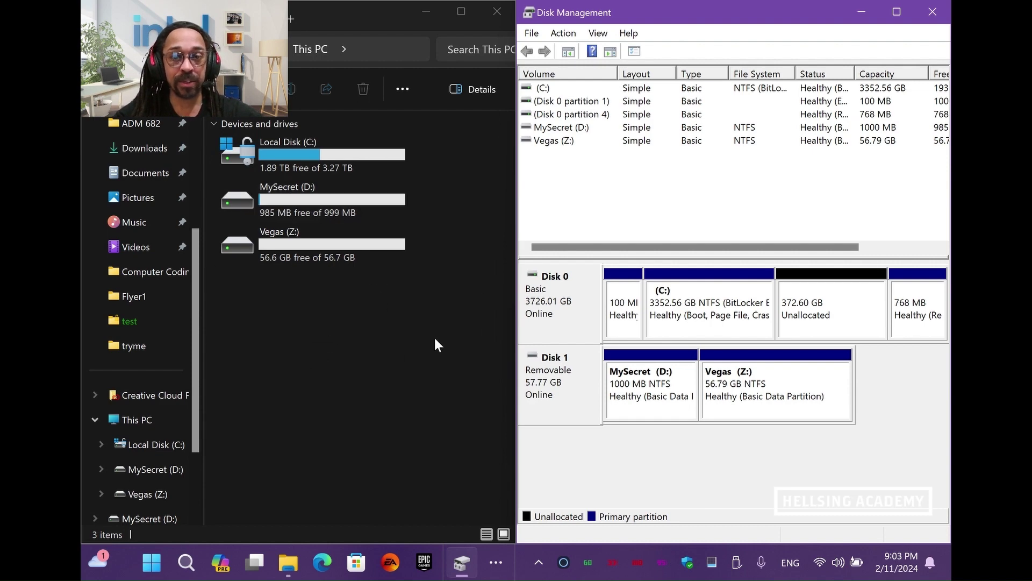
Create folder 'My Secret Life as a NinjaBRO!' in tryme, then select t1.gif and mysecretpic.png
left_click(866, 11)
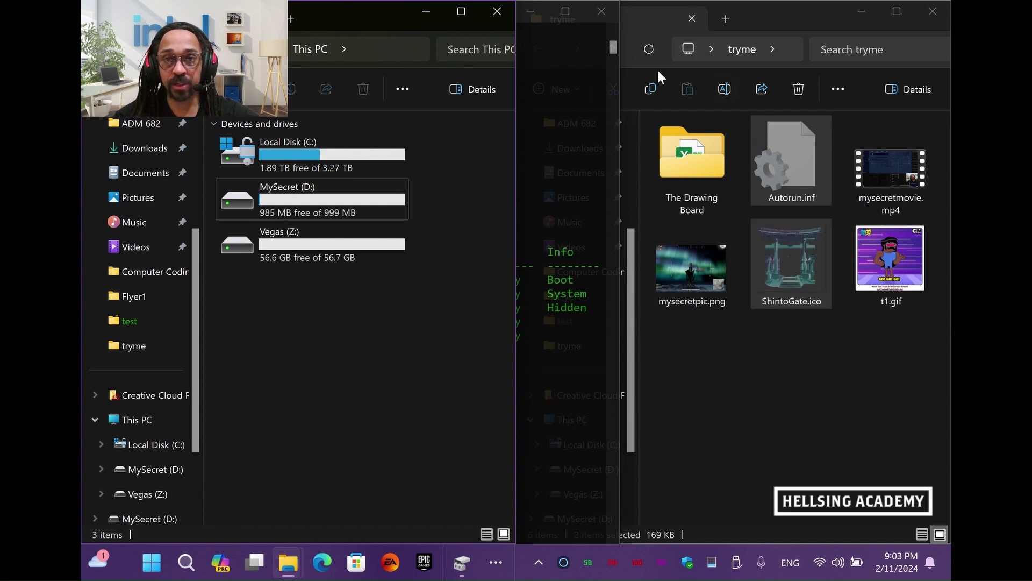
left_click(749, 382)
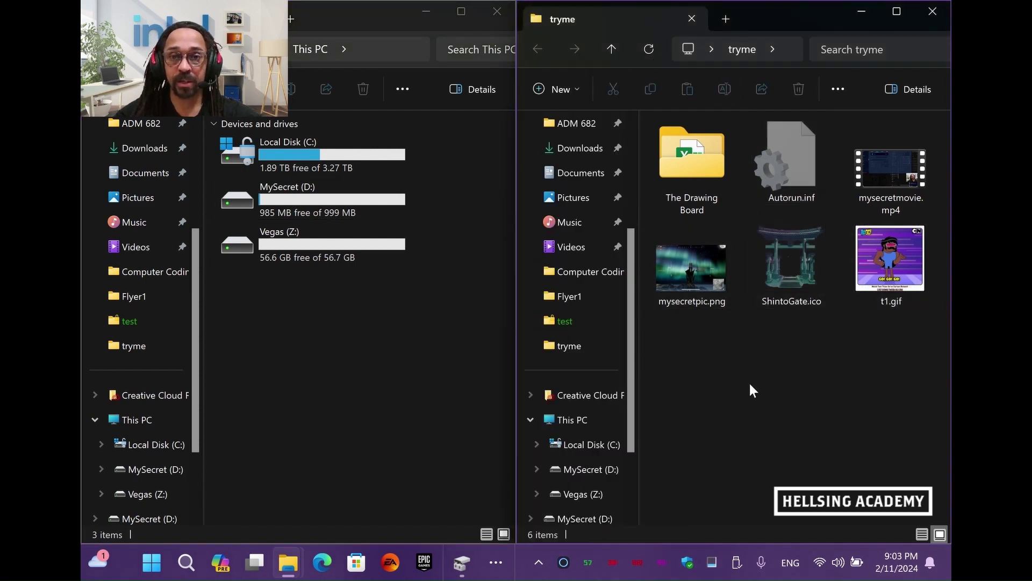
right_click(750, 382)
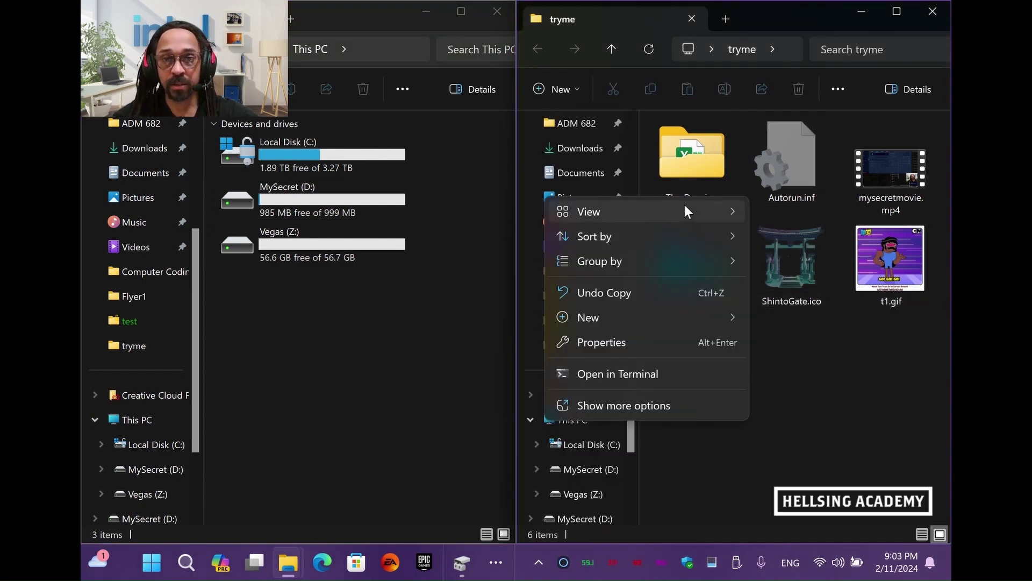
mouse_move(684, 205)
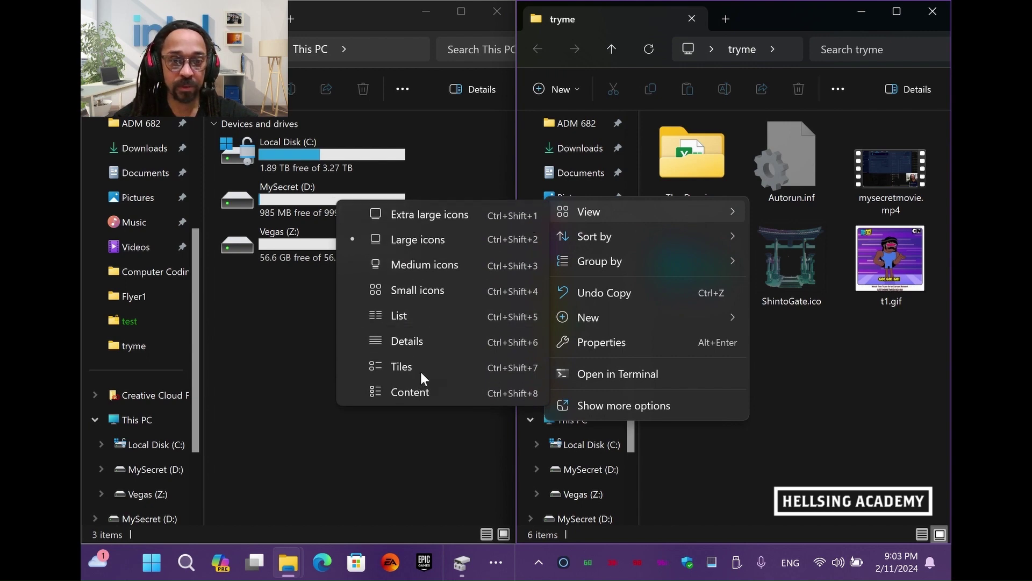
left_click(569, 99)
left_click(571, 131)
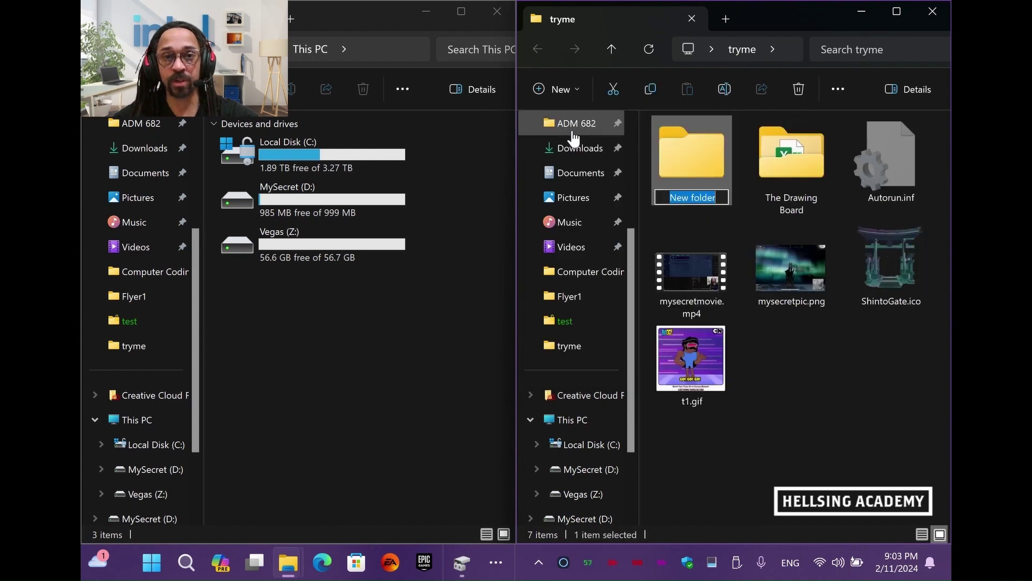
type("My S")
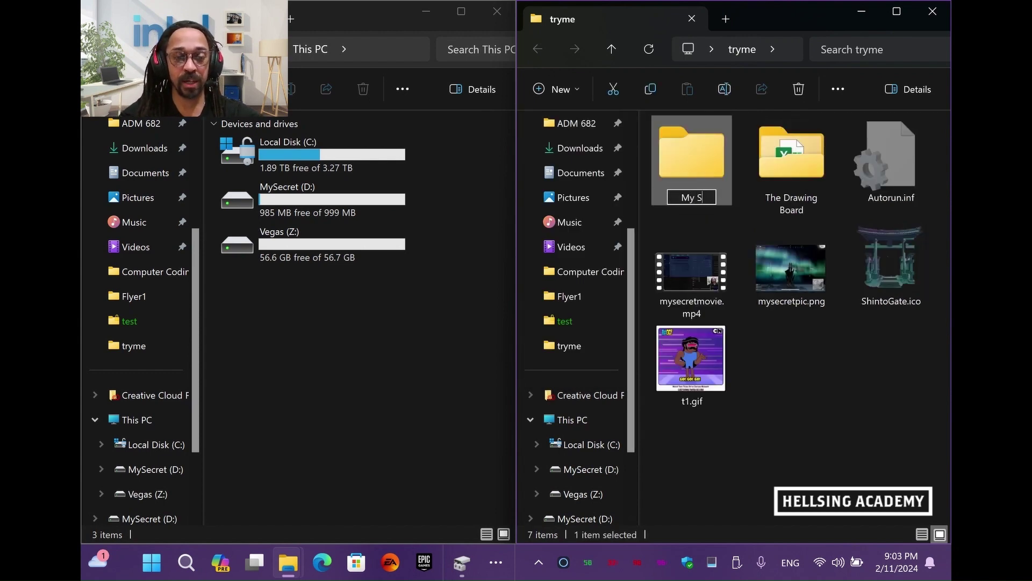
type("ecret Life")
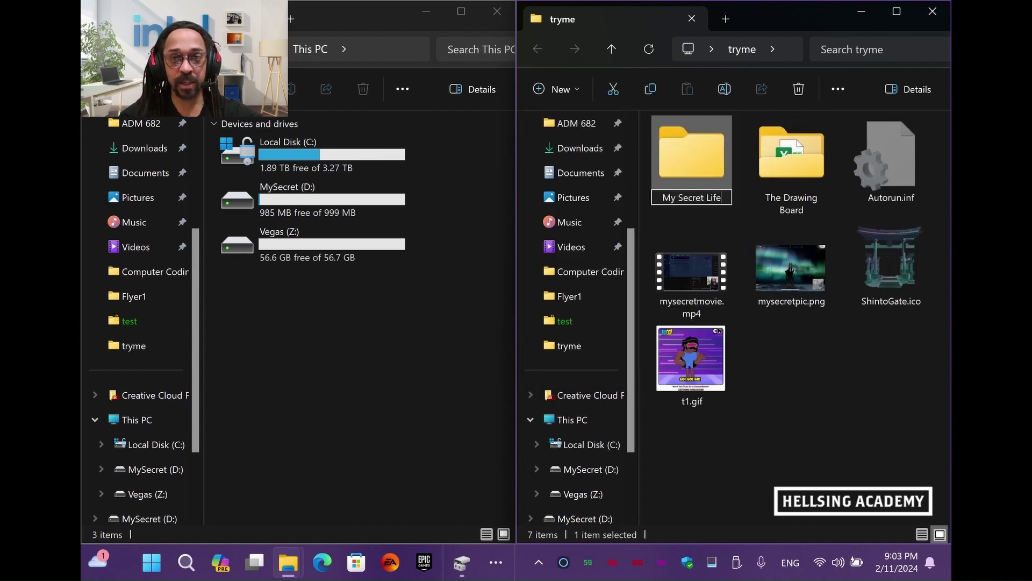
type(" as a Ninj")
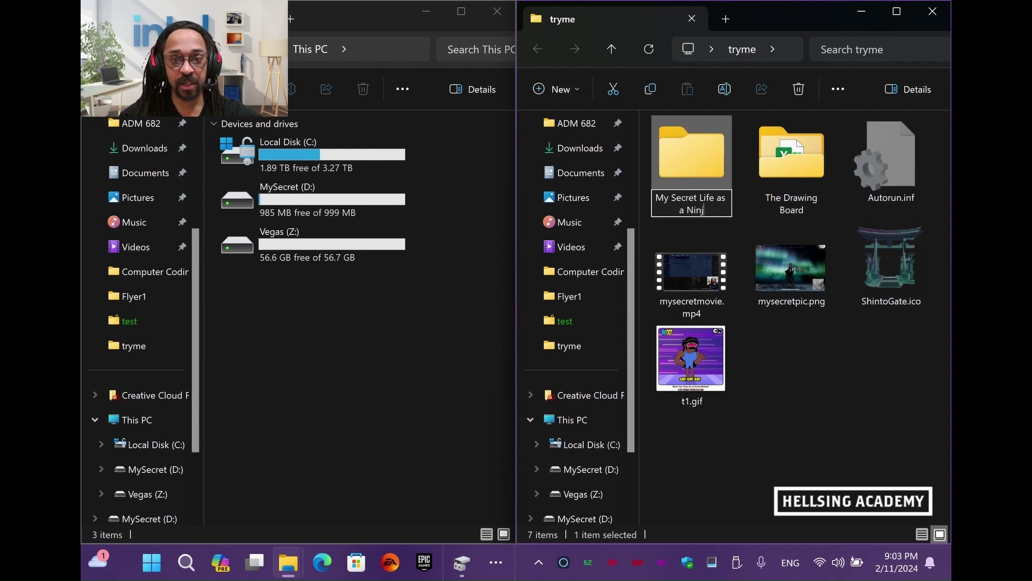
type("aBRO!")
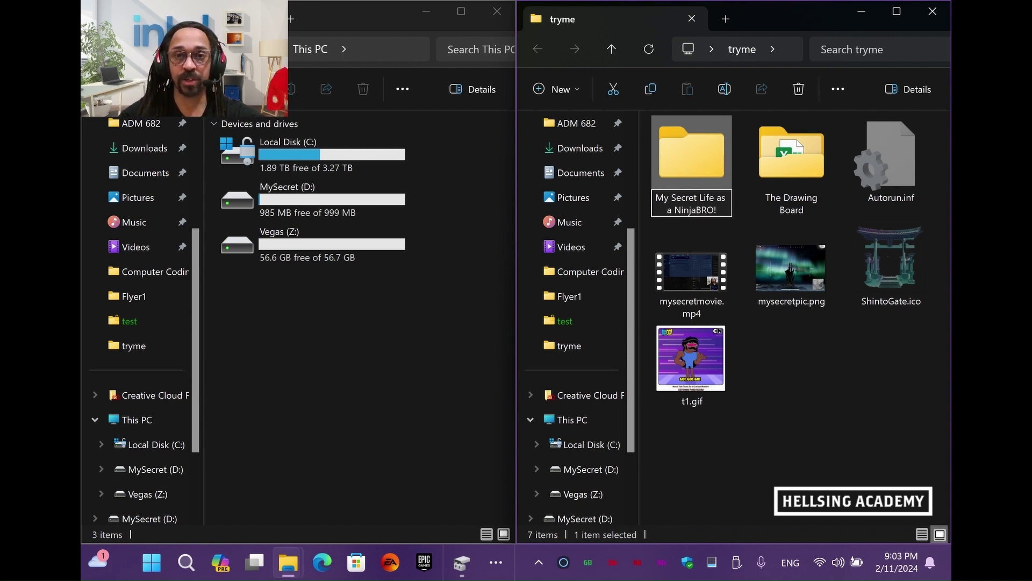
key("Return")
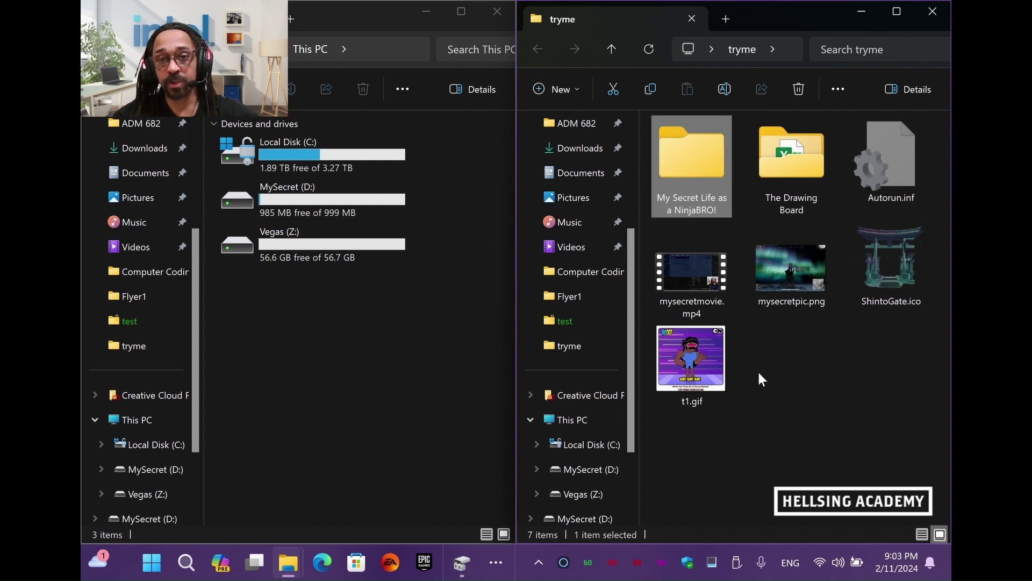
left_click(721, 368)
left_click(787, 288, "ctrl")
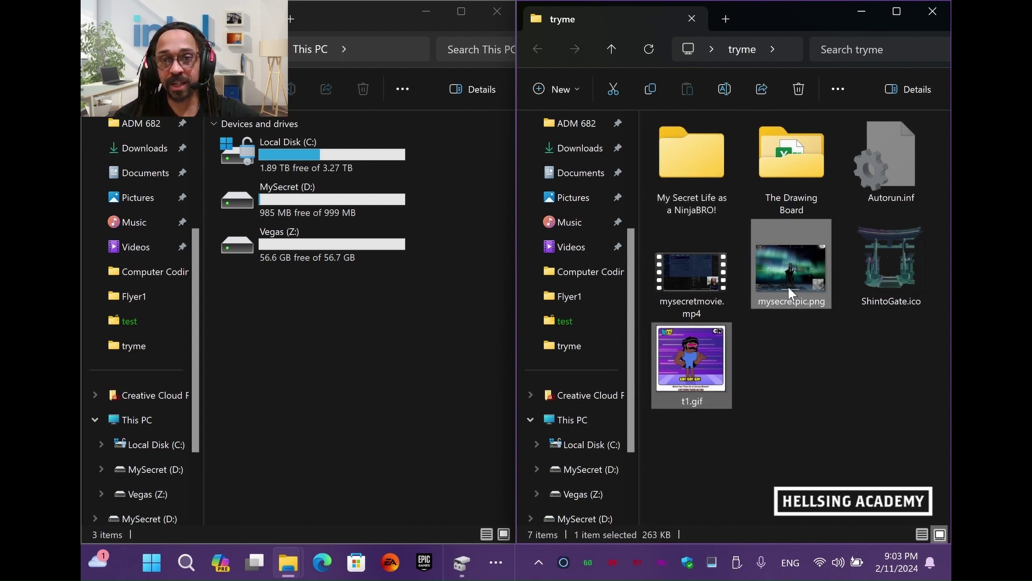
Copy the three images, including ShintoGate.ico, into the NinjaBRO! folder and preview the icon
left_click(865, 282, "ctrl")
left_click(864, 281, "ctrl")
key("ctrl+c")
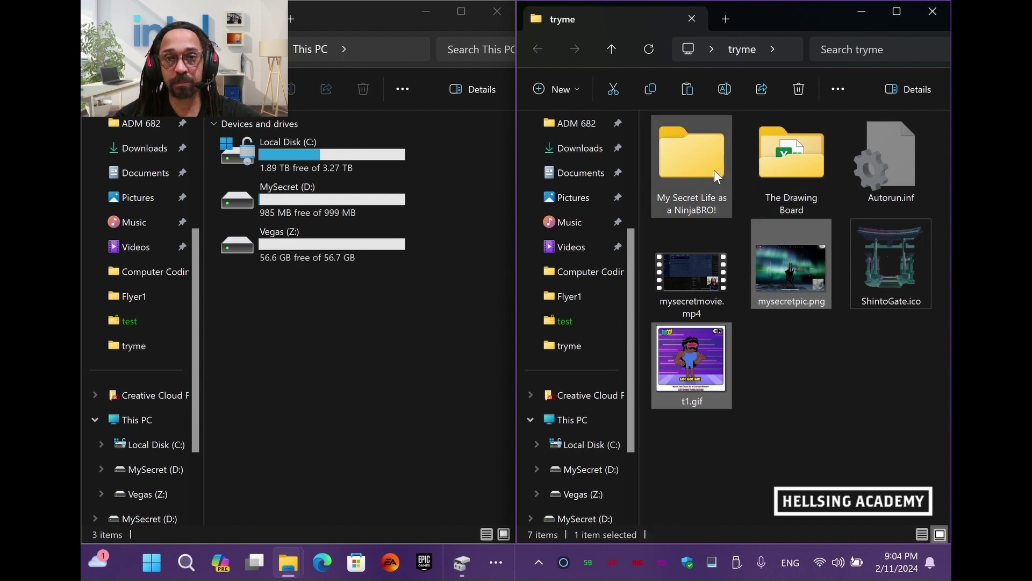
double_click(714, 170)
key("ctrl+v")
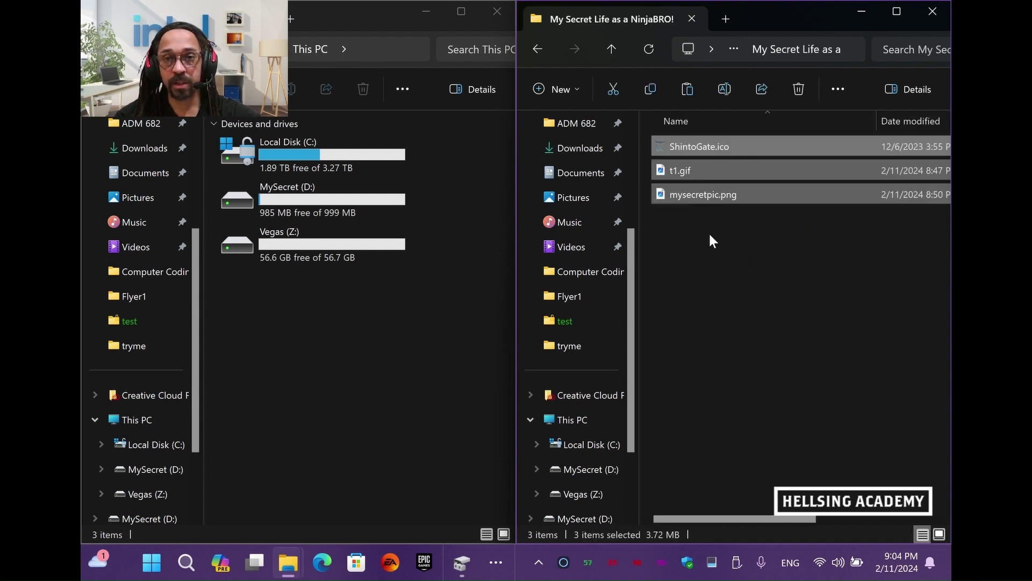
double_click(707, 151)
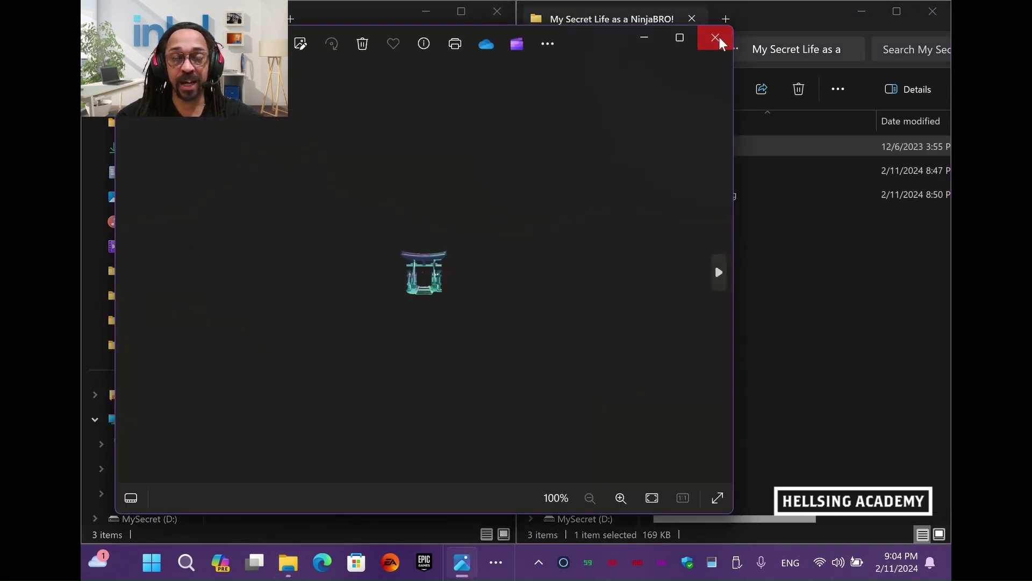
left_click(715, 37)
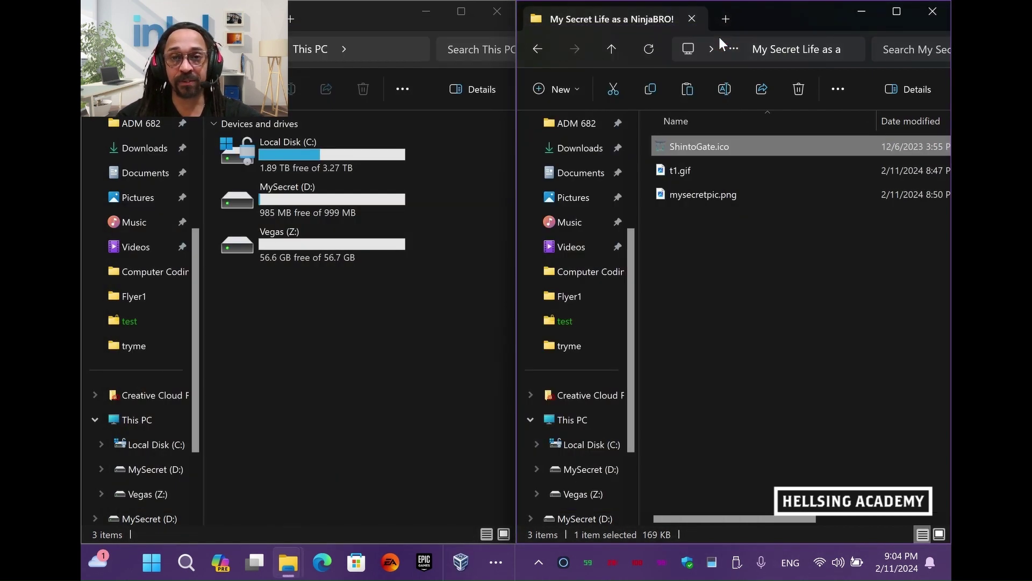
left_click(613, 49)
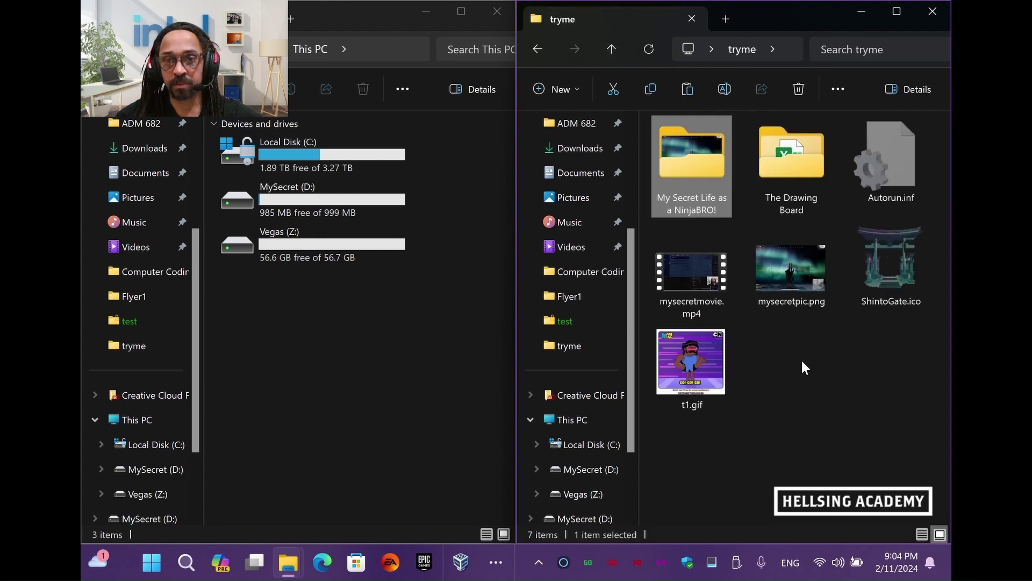
Paste mysecretpic.png, mysecretmovie.mp4 and t1.gif into the folder, skipping and replacing duplicates
left_click(783, 296)
left_click(711, 279, "ctrl")
left_click(714, 351, "ctrl")
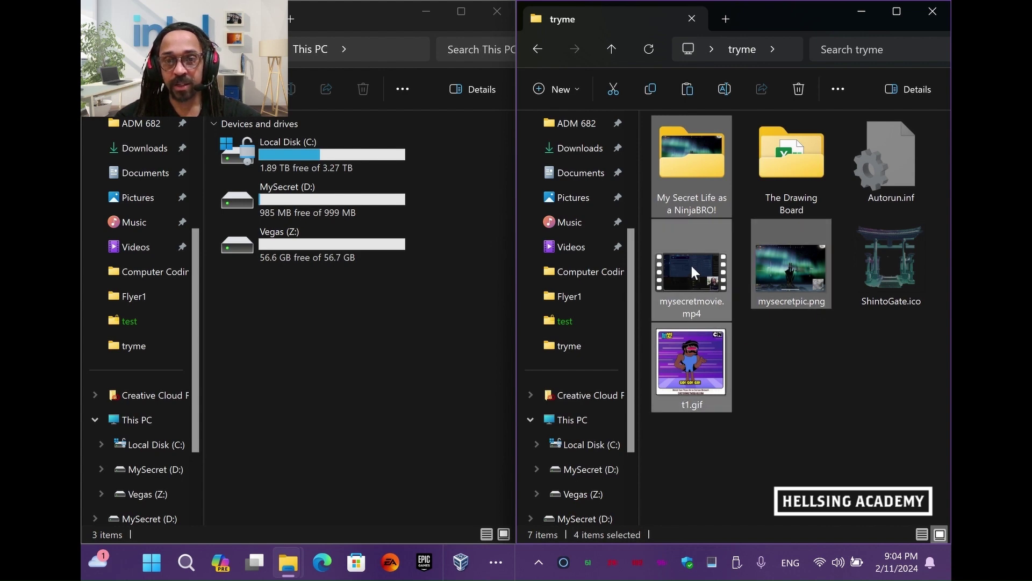
double_click(698, 156)
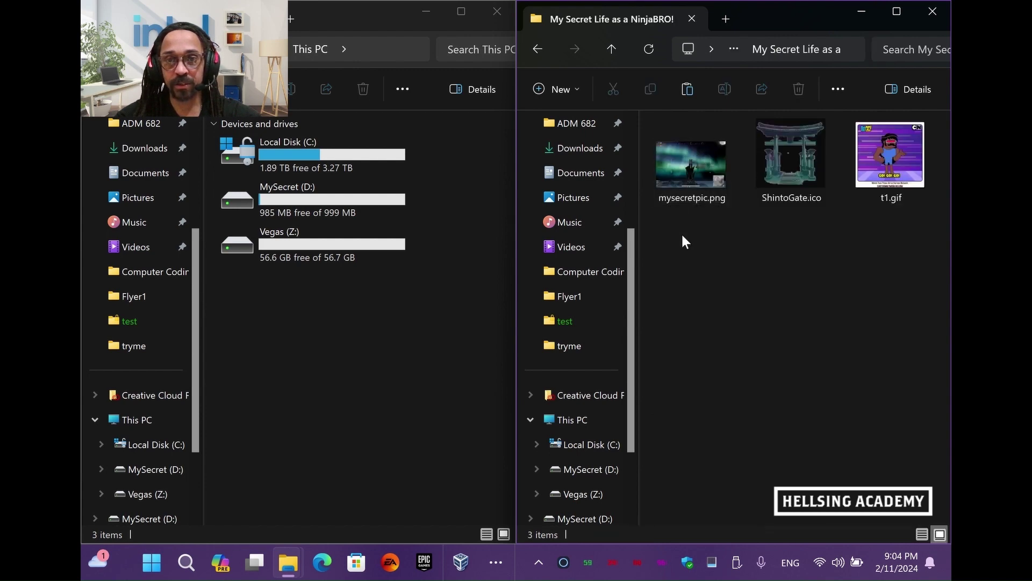
key("ctrl+v")
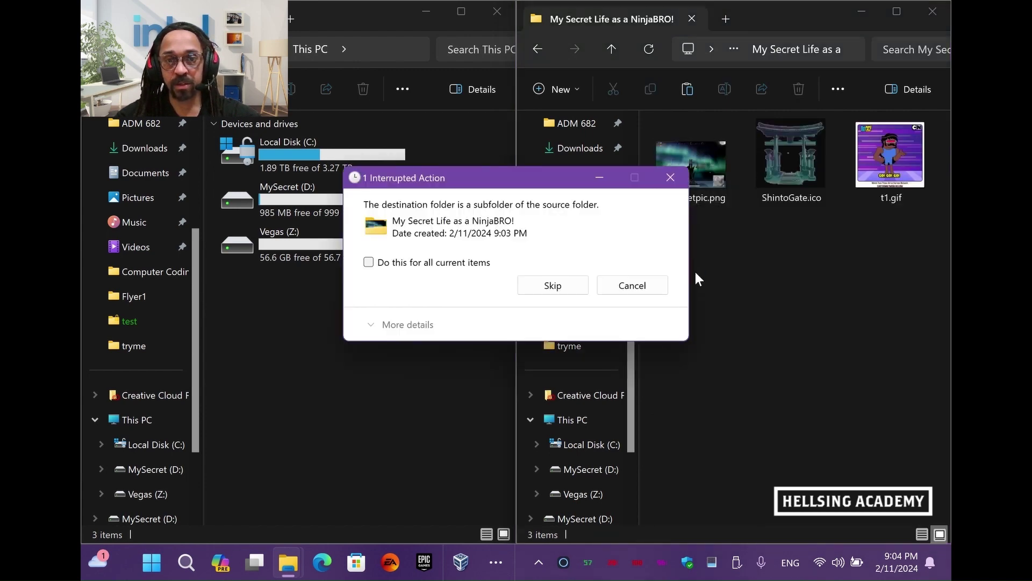
left_click(543, 288)
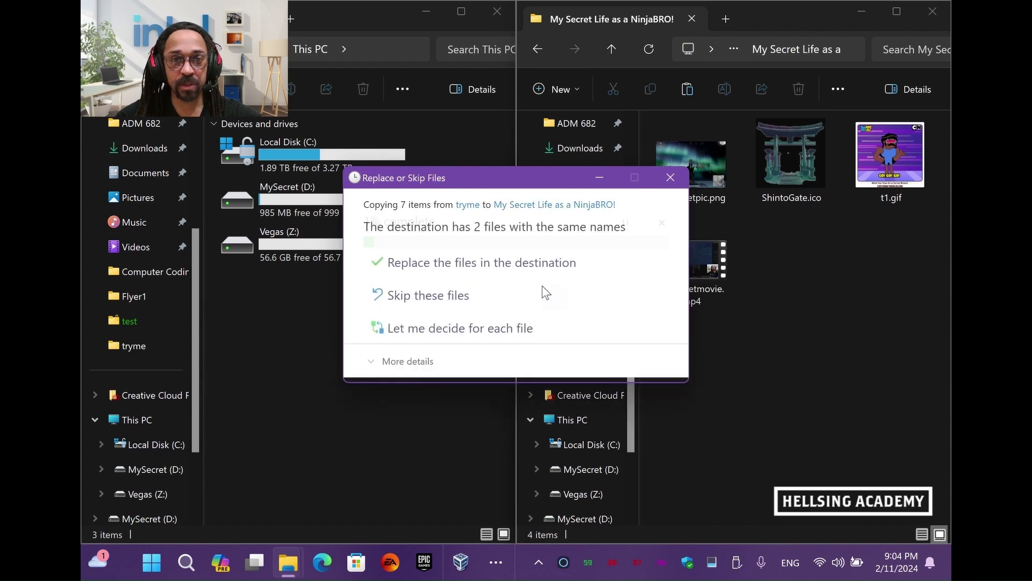
left_click(526, 264)
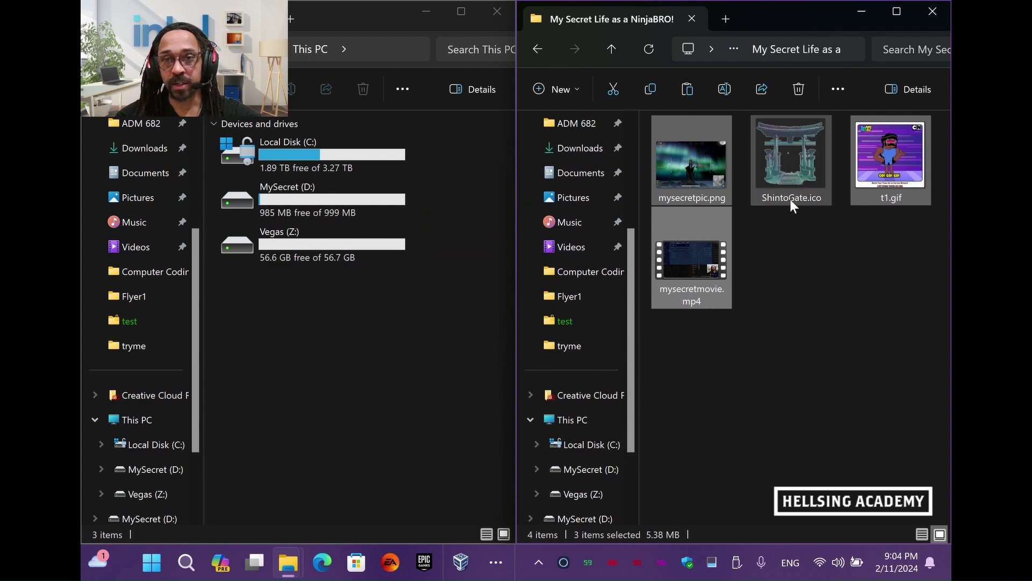
Delete ShintoGate.ico from the NinjaBRO! folder and go back to tryme
left_click(788, 182)
key("Delete")
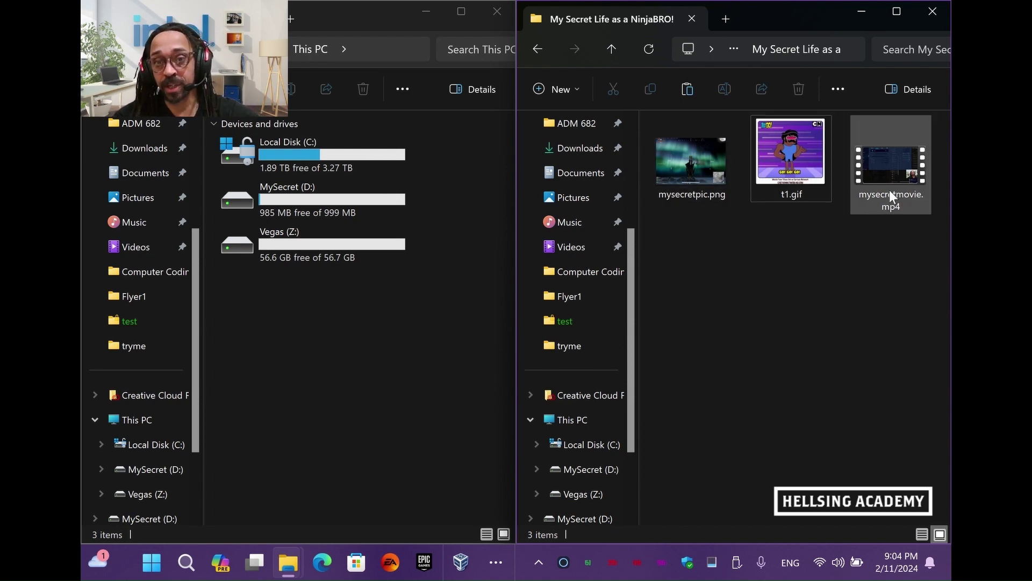
left_click(533, 50)
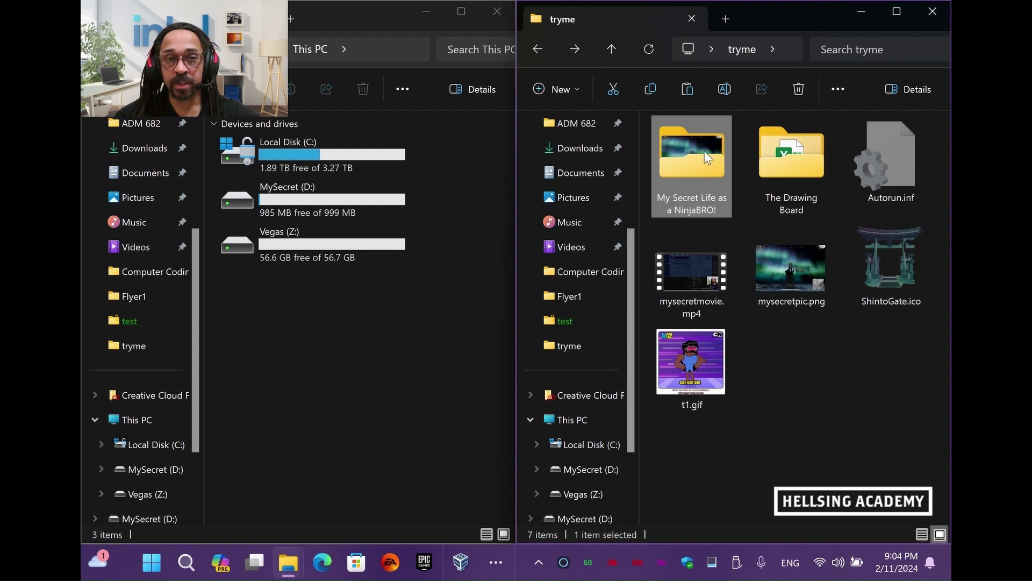
Drag the My Secret Life as a NinjaBRO! folder onto MySecret (D:)
double_click(354, 186)
left_click_drag(697, 164, 297, 249)
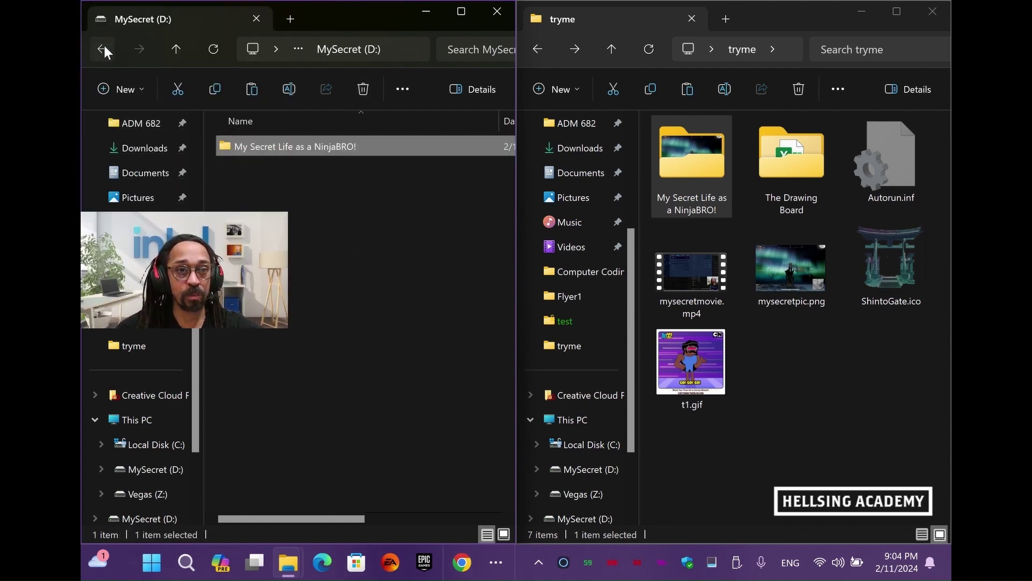
left_click(103, 46)
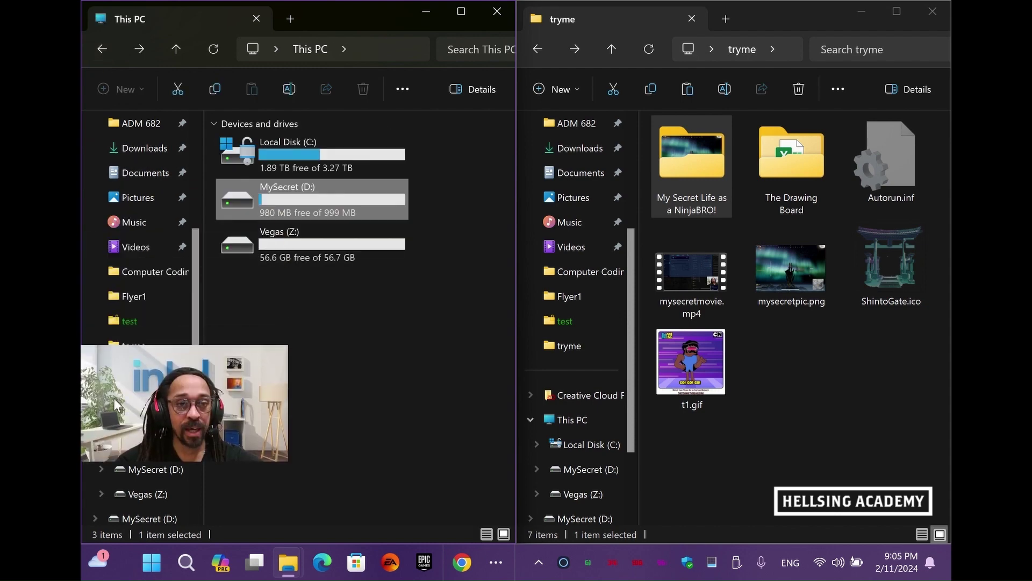
Open the folder on D: to verify its movie, picture and GIF, then return to This PC
mouse_move(343, 213)
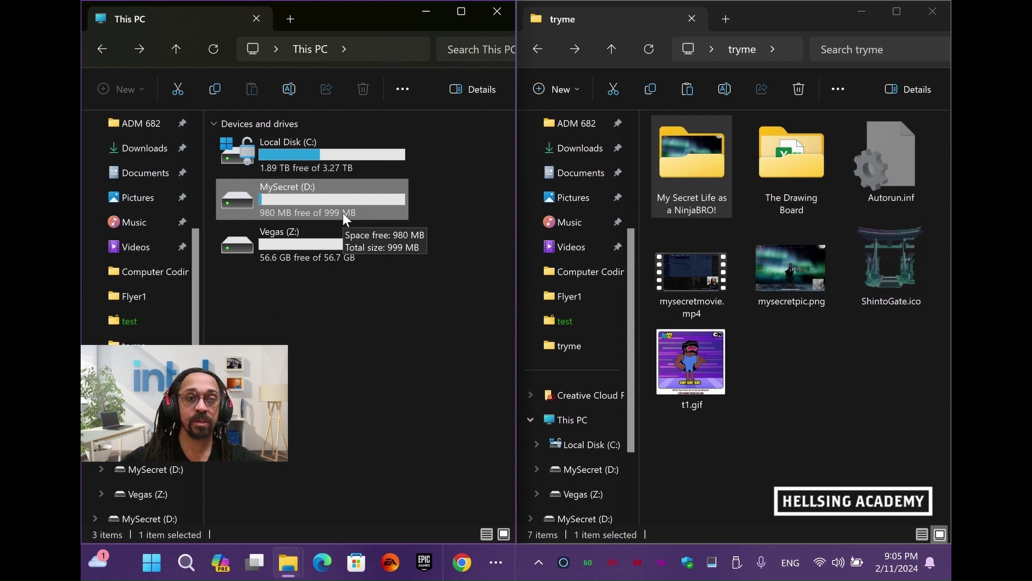
double_click(338, 203)
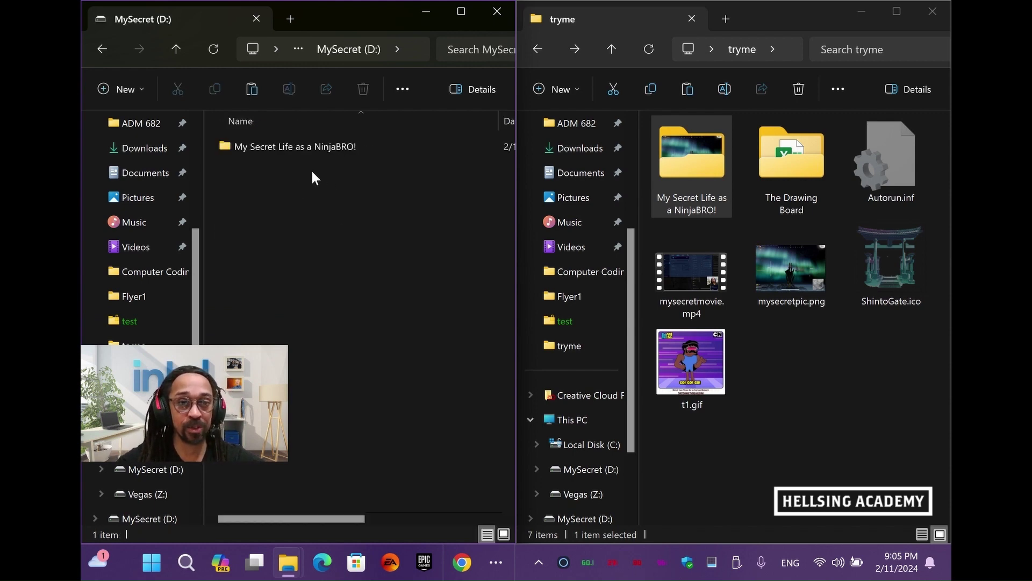
double_click(263, 148)
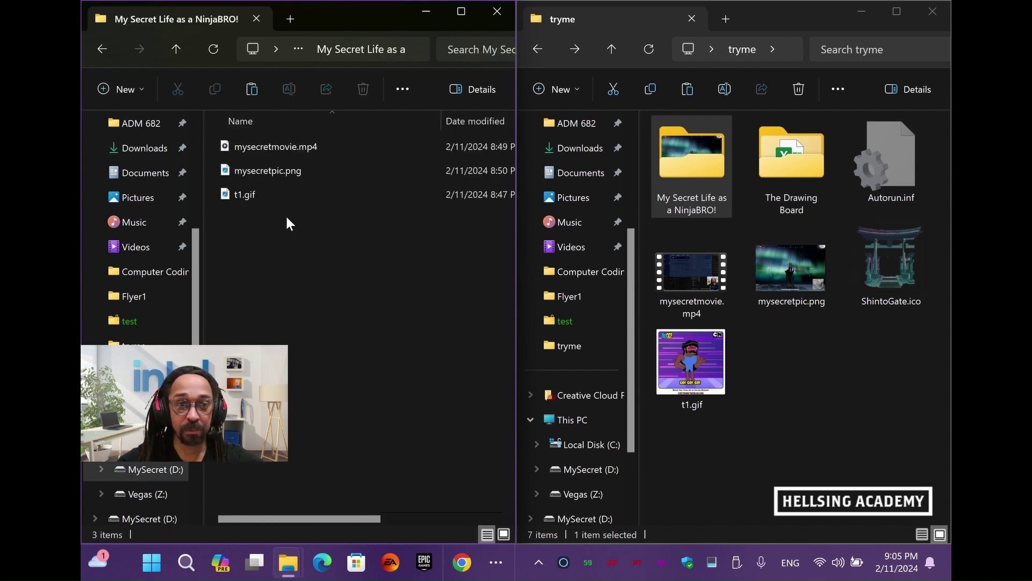
left_click(103, 48)
left_click(103, 48)
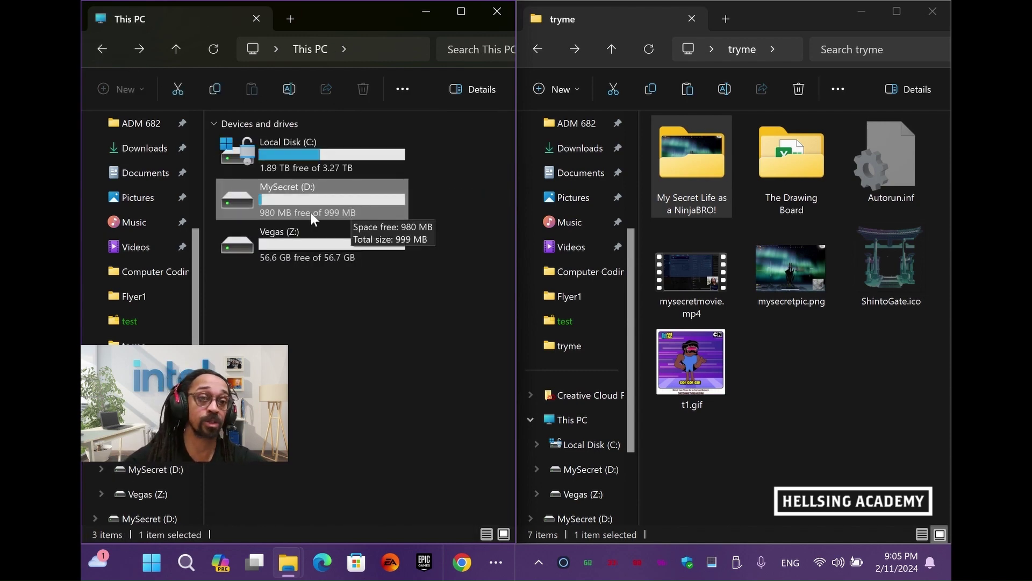
Start BitLocker setup on MySecret (D:) from its context menu, then cancel it
right_click(243, 198)
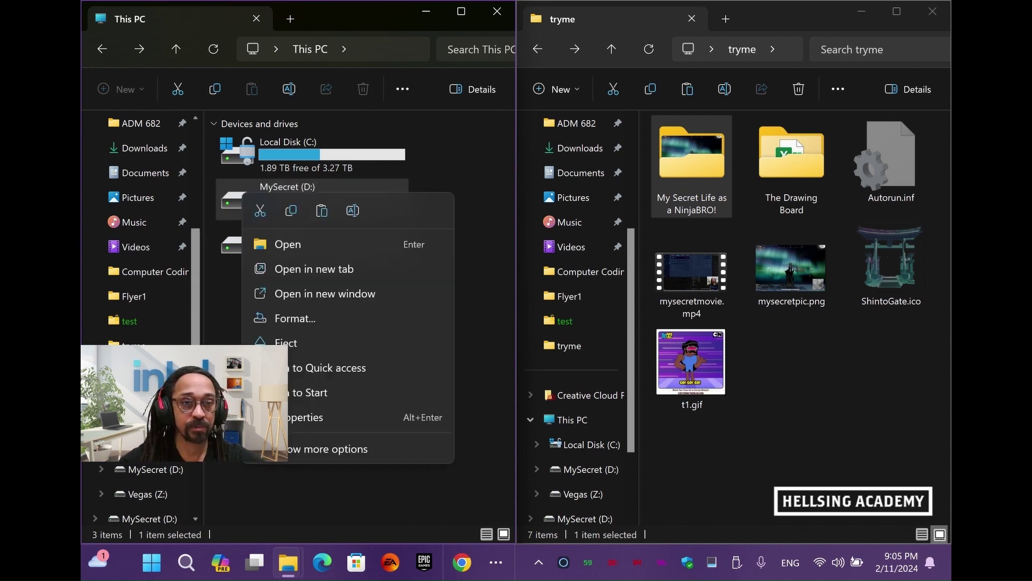
left_click(308, 446)
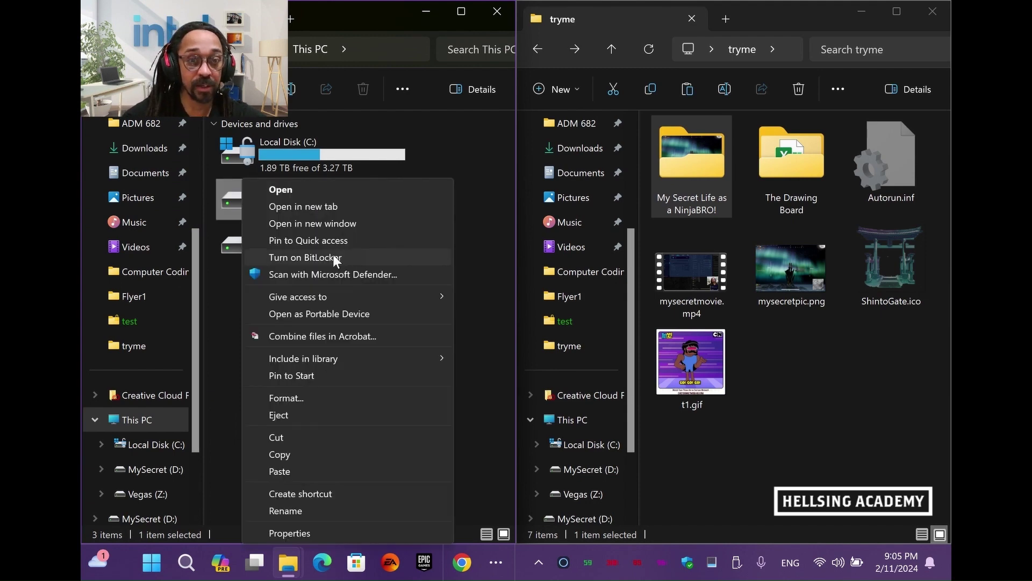
left_click(331, 257)
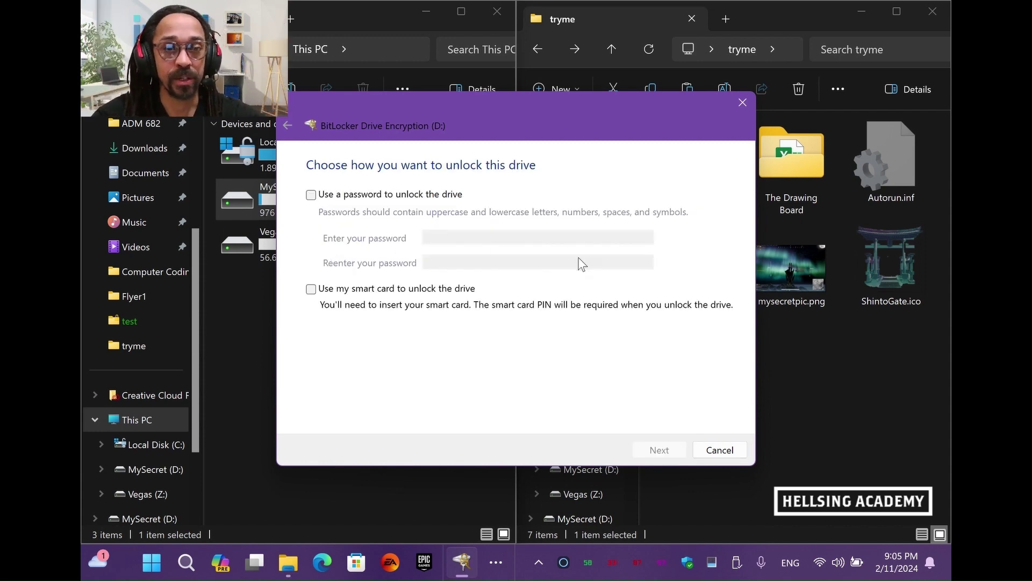
left_click(720, 449)
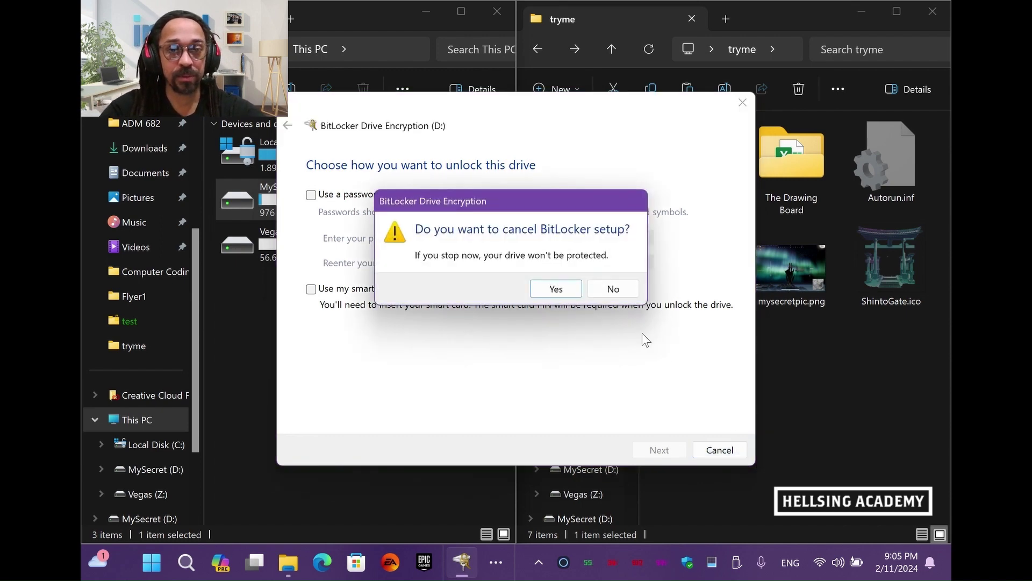
left_click(556, 289)
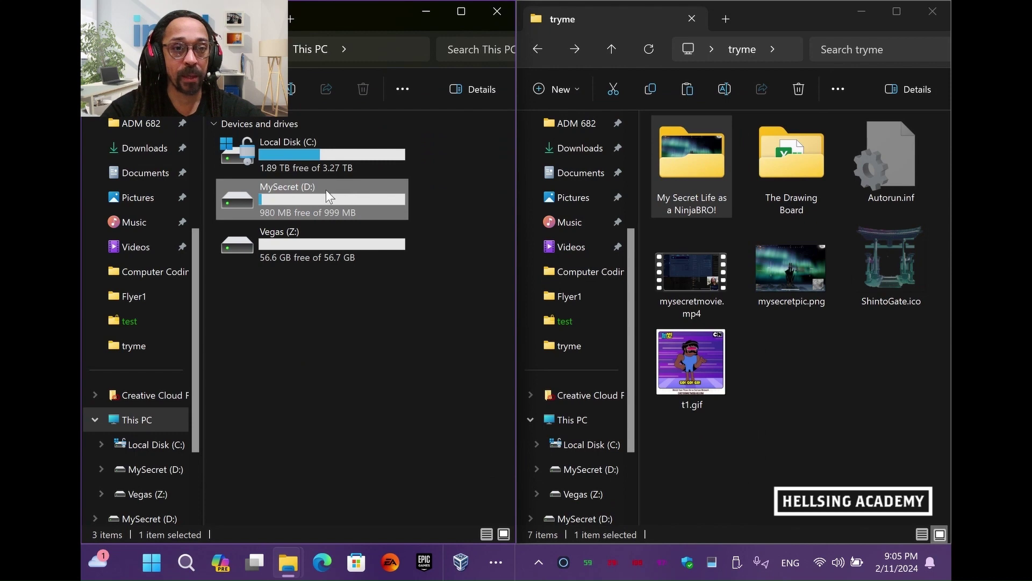
Permanently delete the My Secret Life as a NinjaBRO! folder from MySecret (D:) and return to This PC
double_click(326, 189)
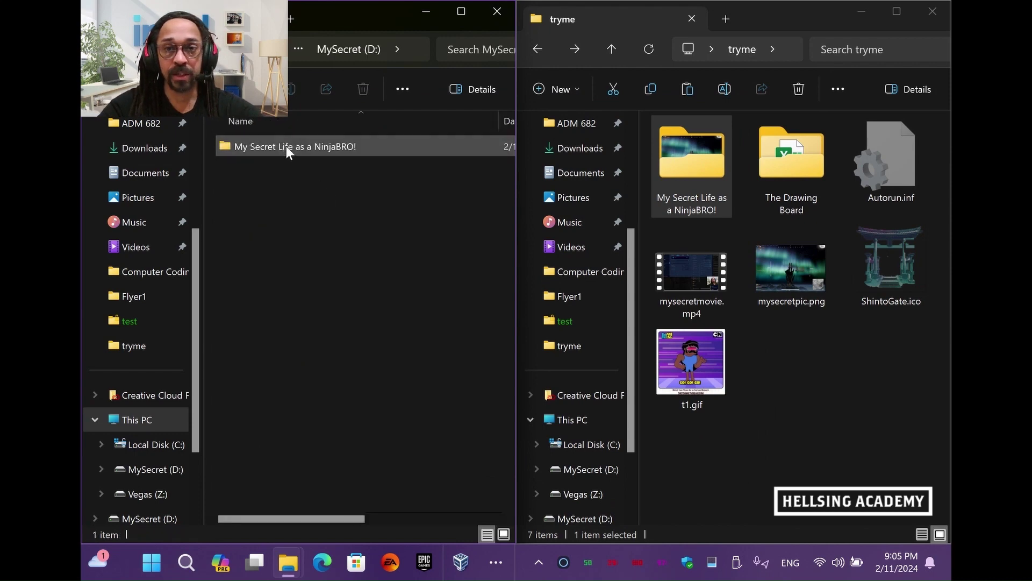
left_click(286, 147)
key("Delete")
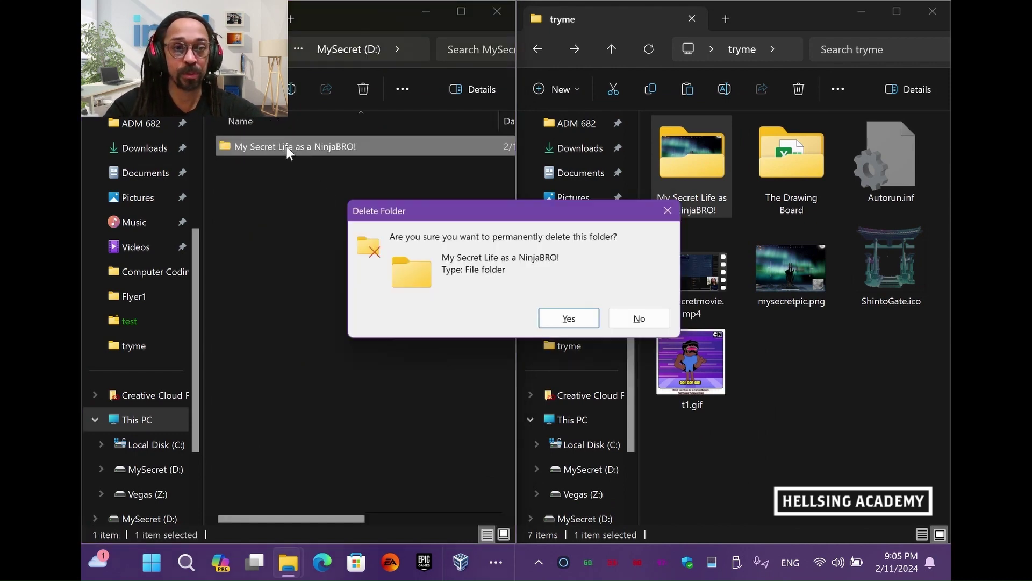
left_click(568, 320)
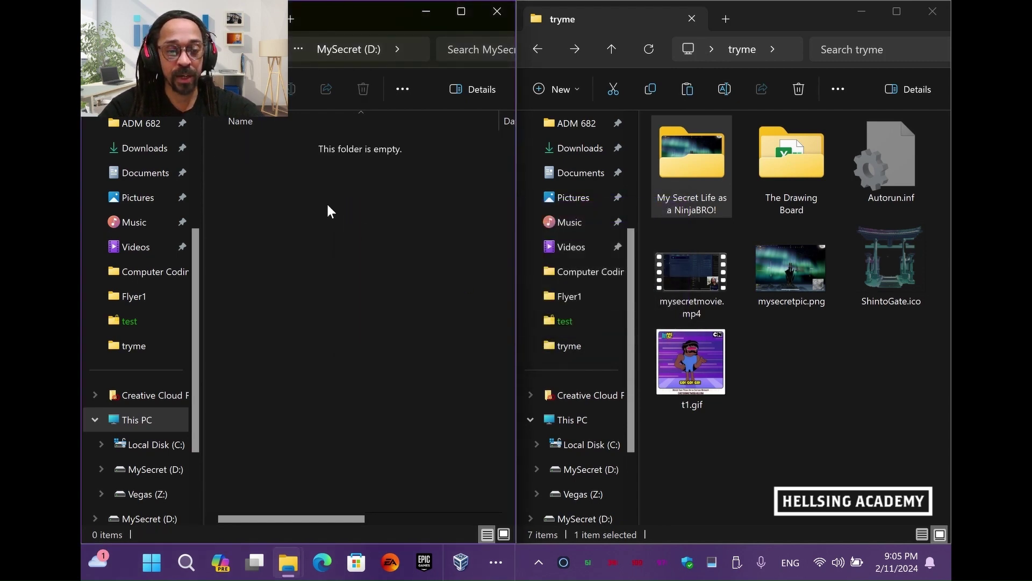
key("alt+Up")
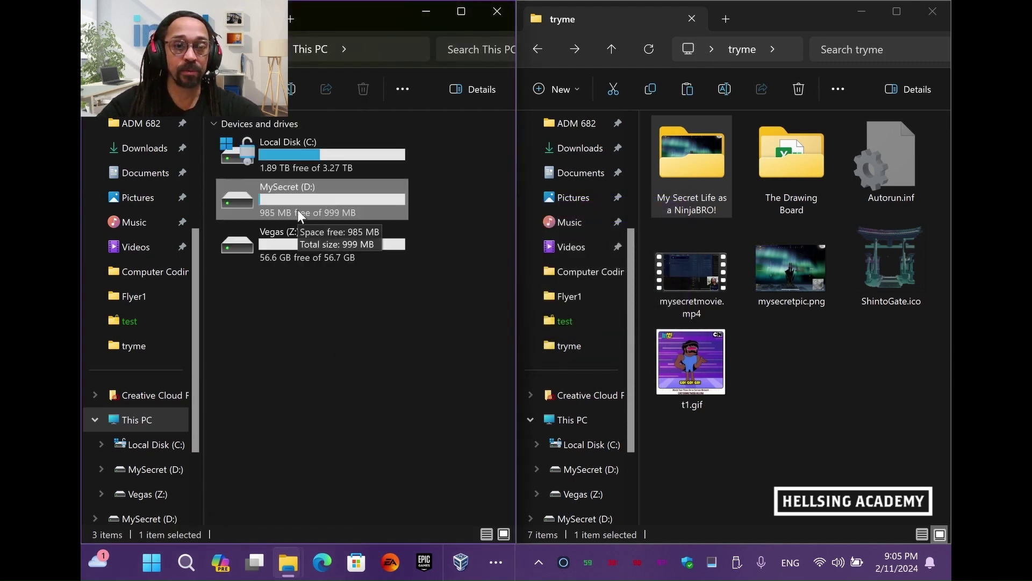
Turn on BitLocker for MySecret (D:) with a drive password entered and confirmed
right_click(291, 205)
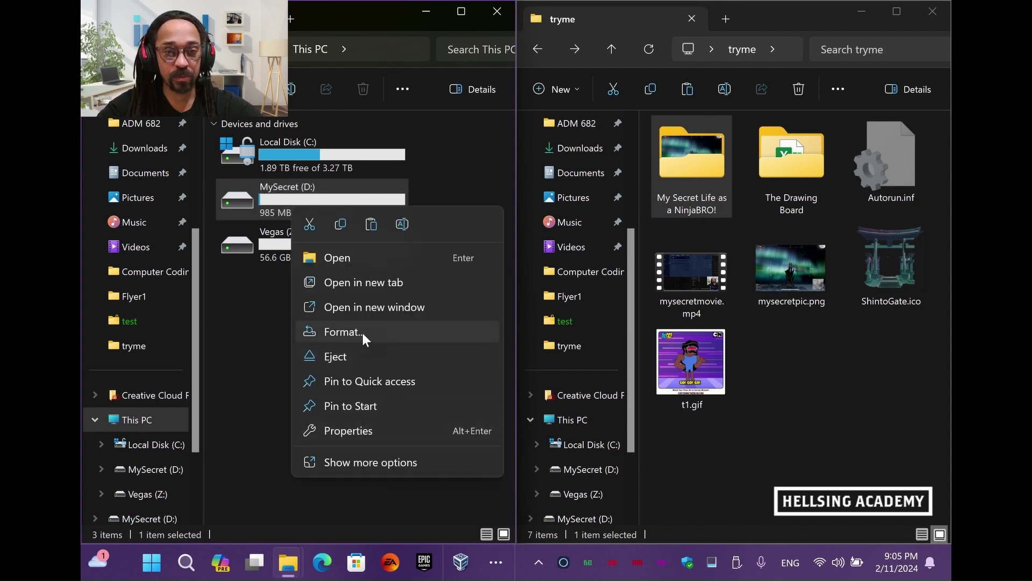
left_click(389, 461)
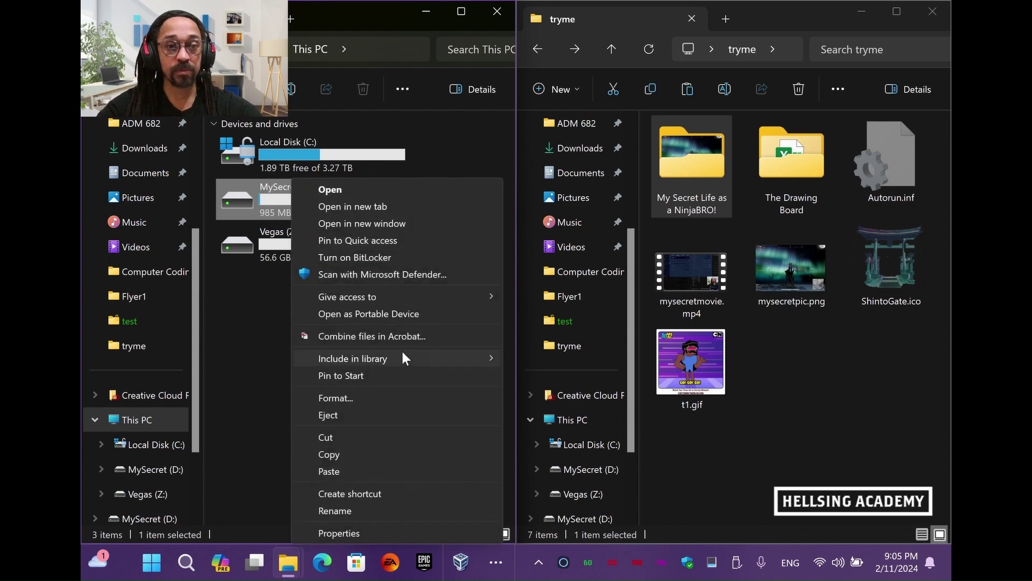
left_click(389, 258)
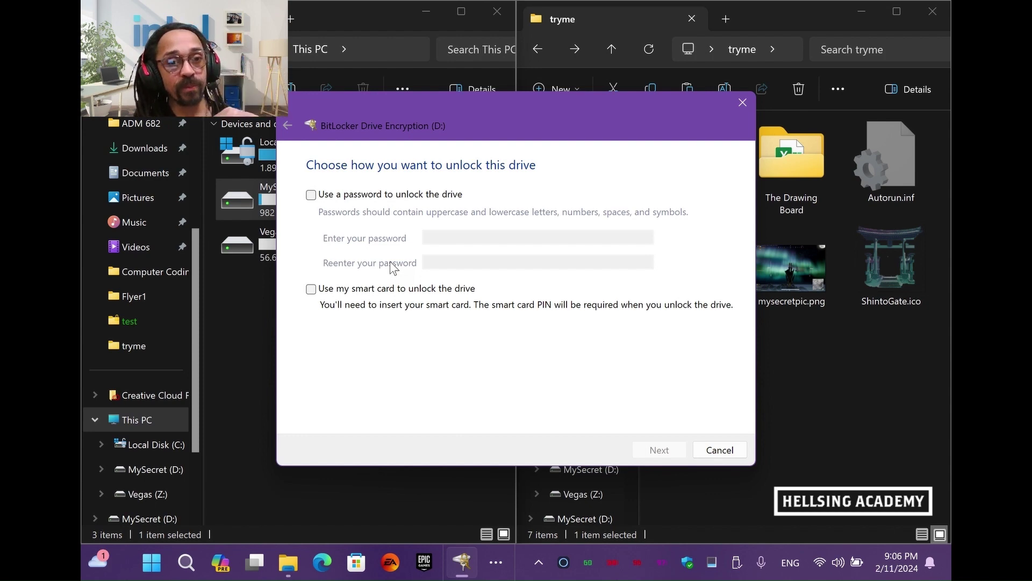
left_click(311, 195)
left_click(430, 237)
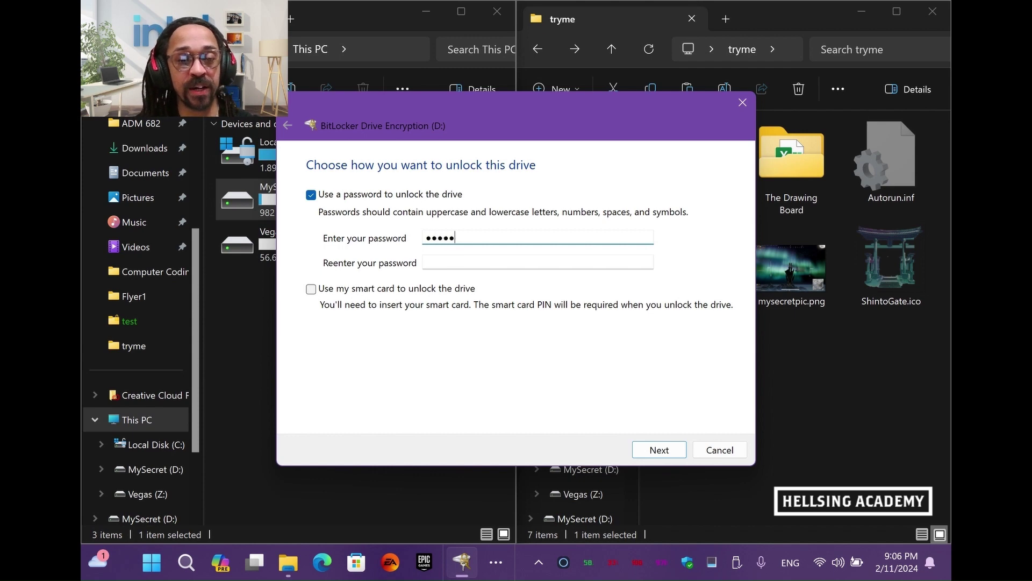
left_click(426, 262)
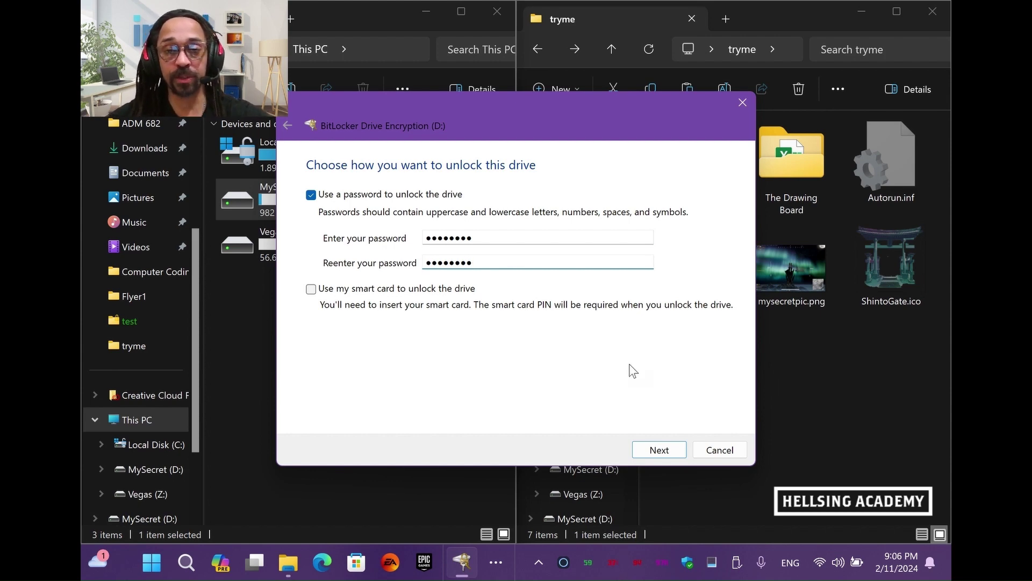
left_click(658, 449)
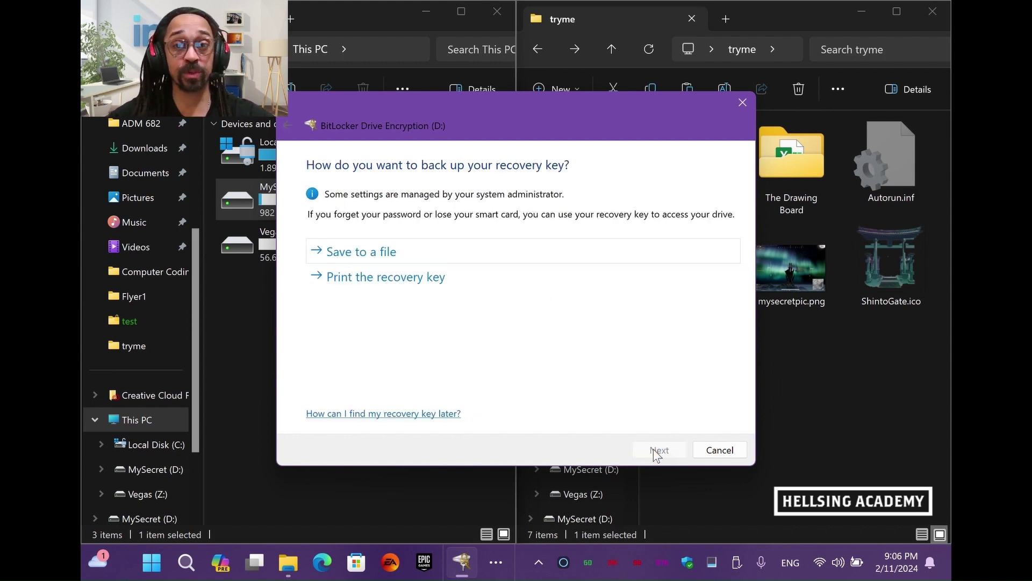
Print the BitLocker recovery key to Microsoft Print to PDF as reckey1234.pdf
left_click(433, 276)
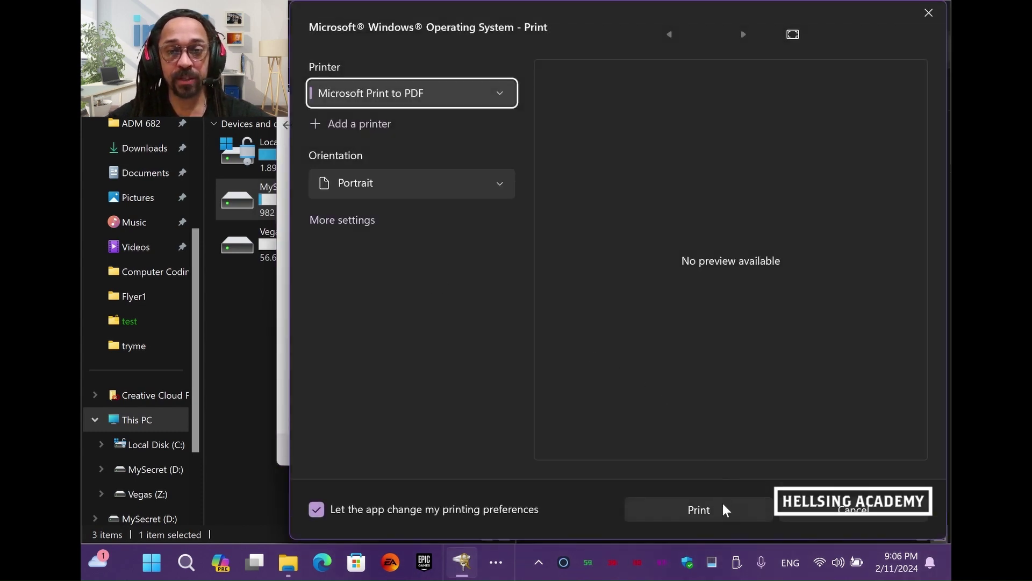
left_click(723, 503)
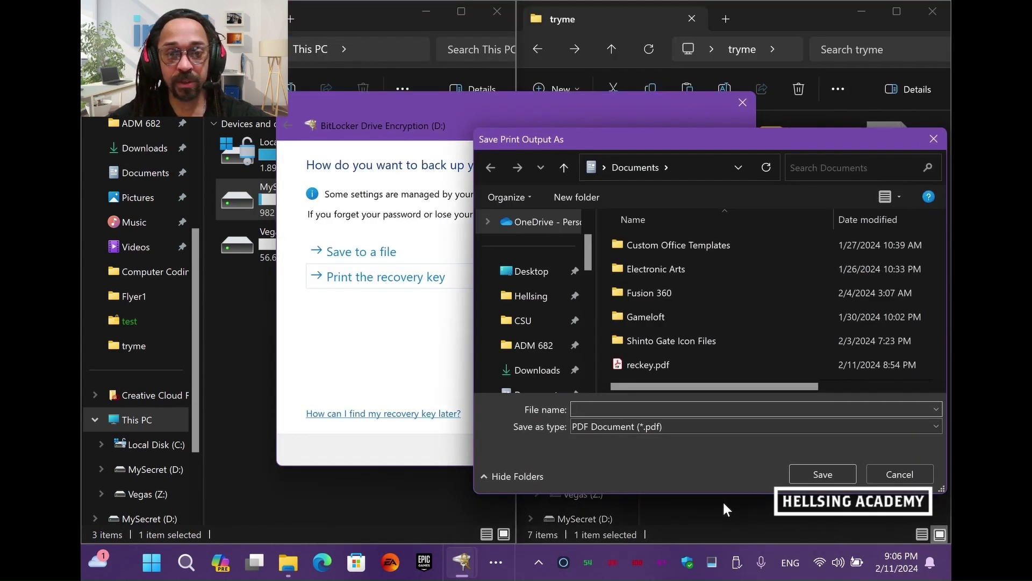
left_click(674, 367)
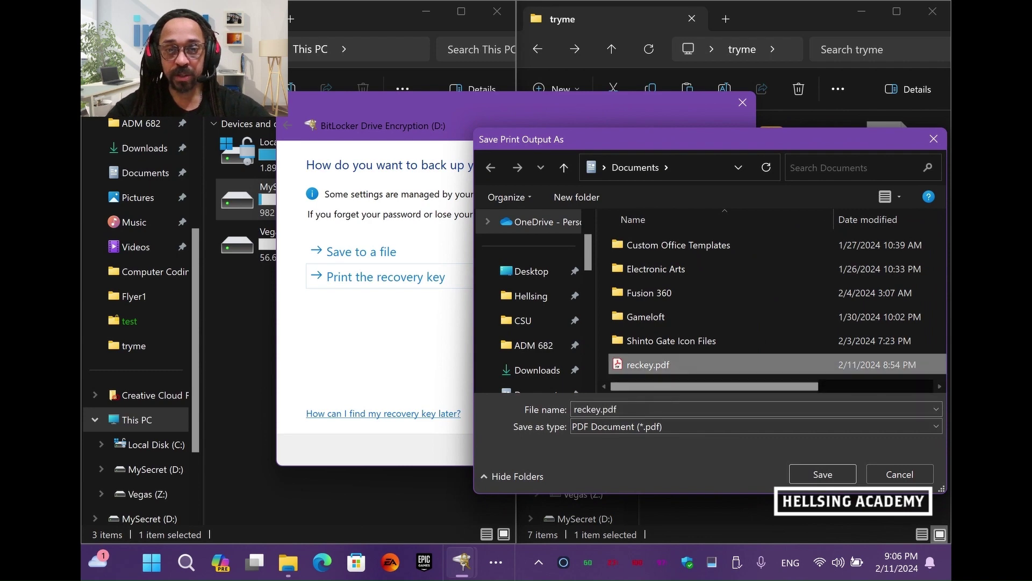
double_click(596, 411)
left_click(597, 409)
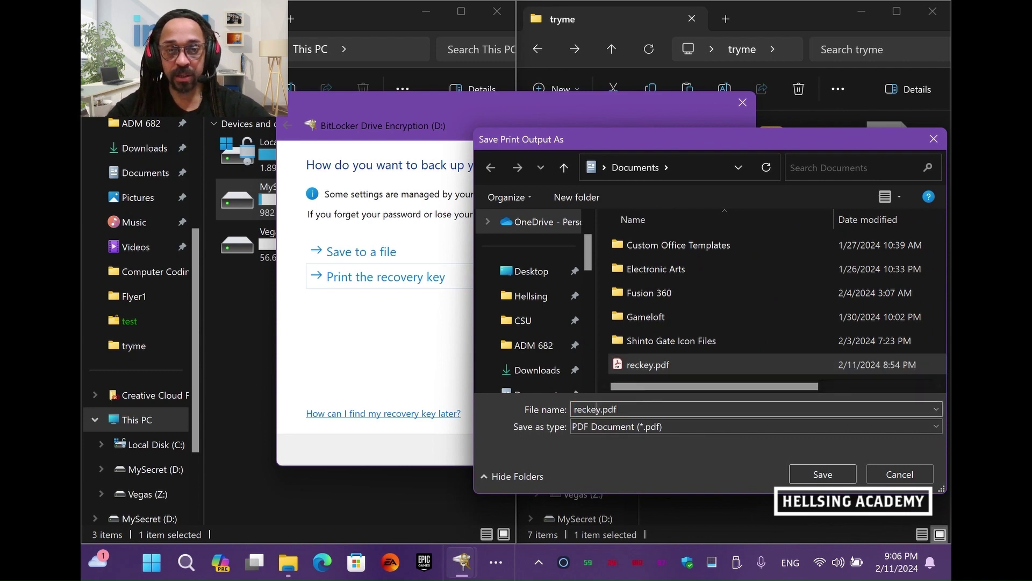
type("123412345678")
key("Return")
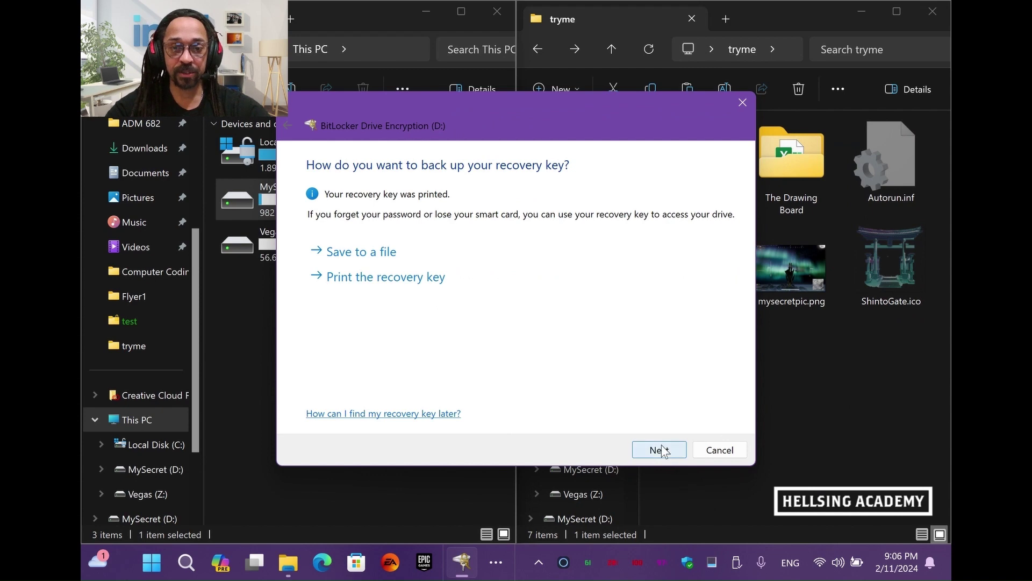
left_click(659, 449)
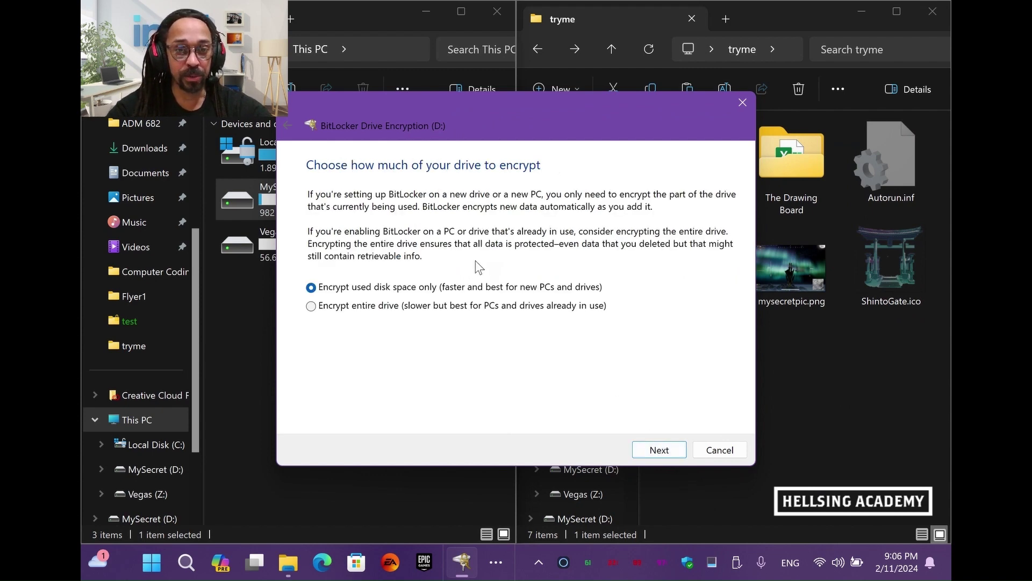
Encrypt used space only in compatible mode, then check MySecret's partition in Disk Management
left_click(660, 451)
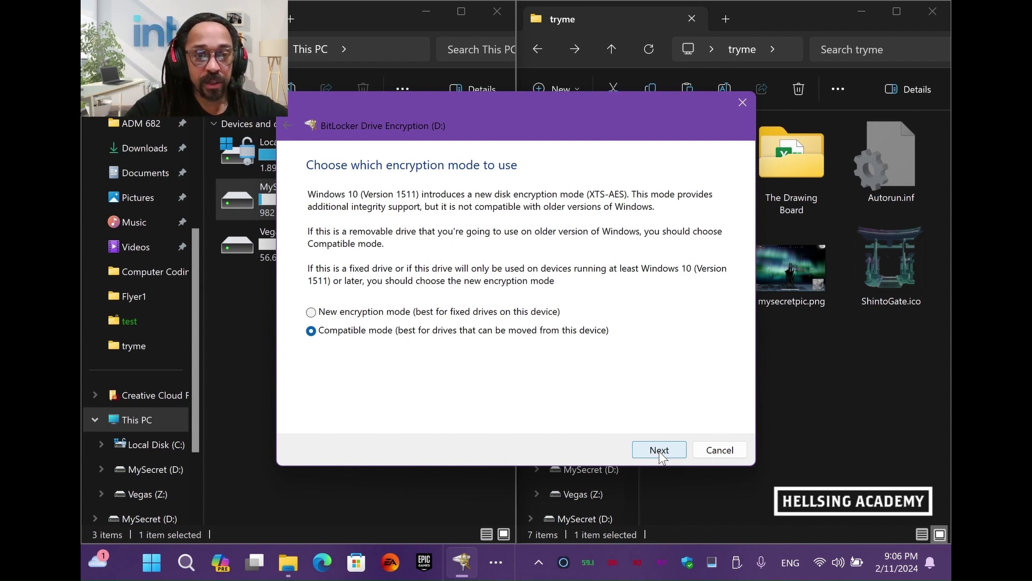
left_click(661, 454)
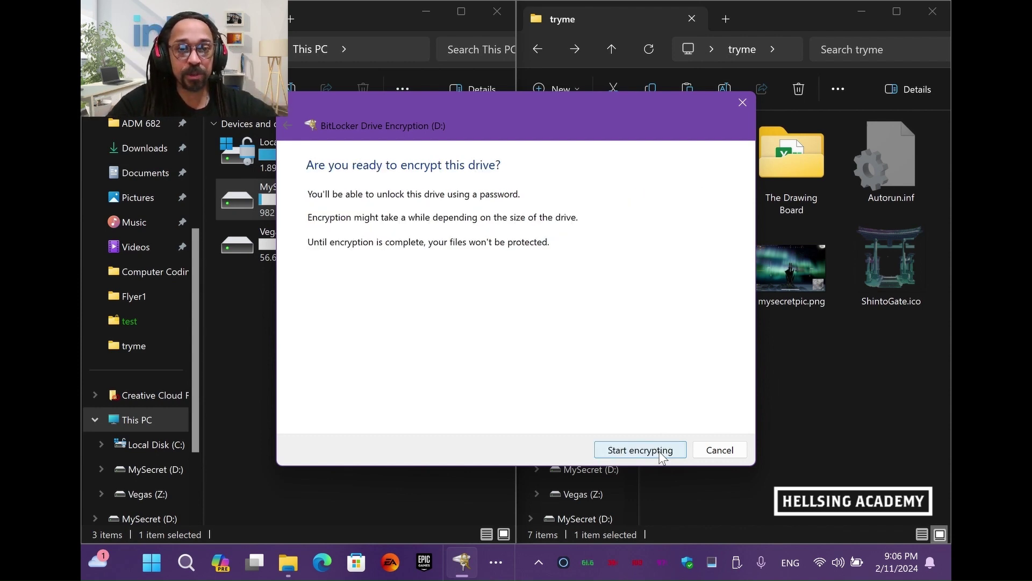
left_click(660, 453)
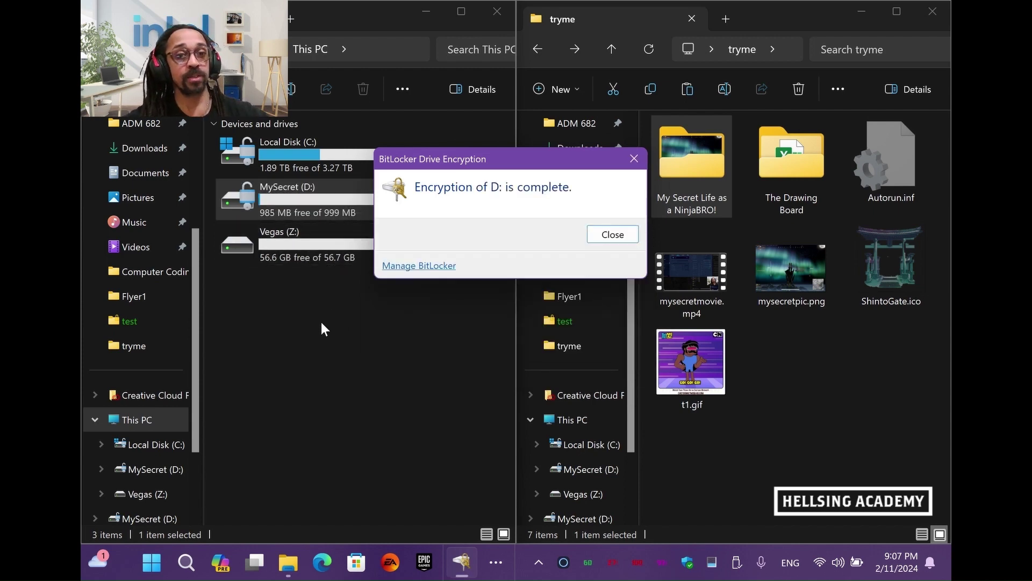
left_click(611, 234)
key("alt+Tab")
key("alt+Tab")
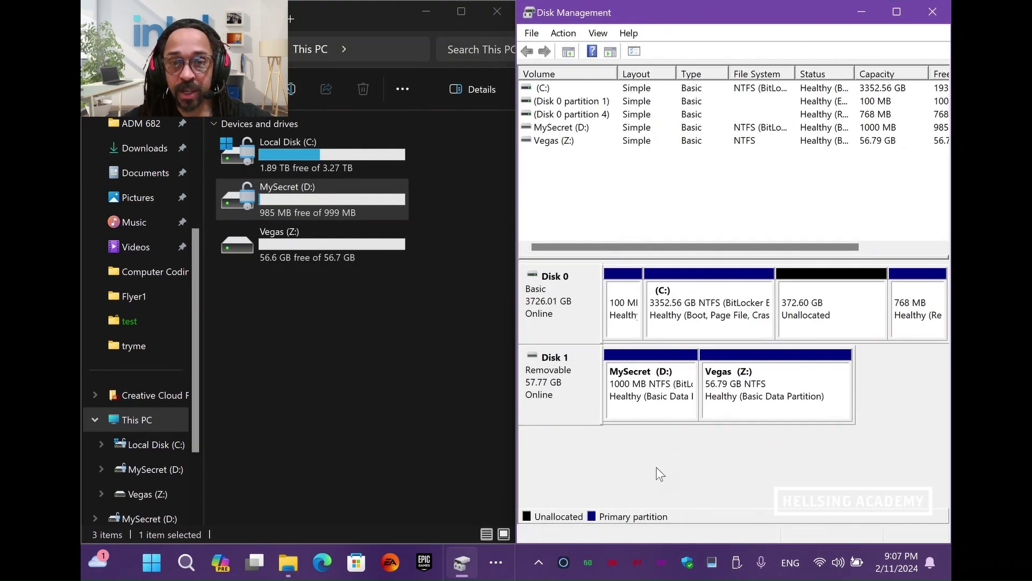
left_click(670, 407)
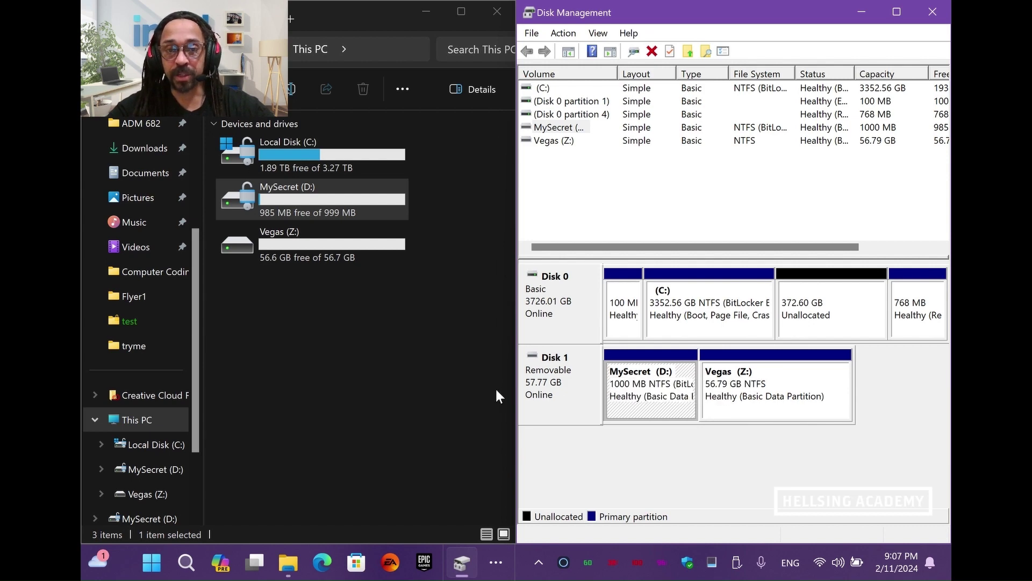
Paste the My Secret Life as a NinjaBRO! folder from tryme into MySecret (D:)
key("alt+Tab")
key("alt+Tab")
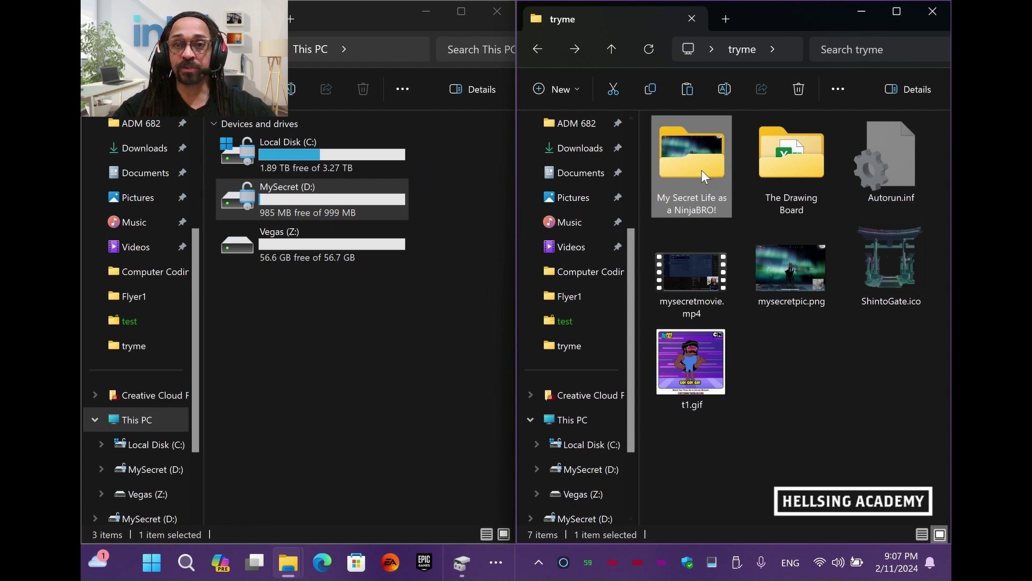
double_click(385, 199)
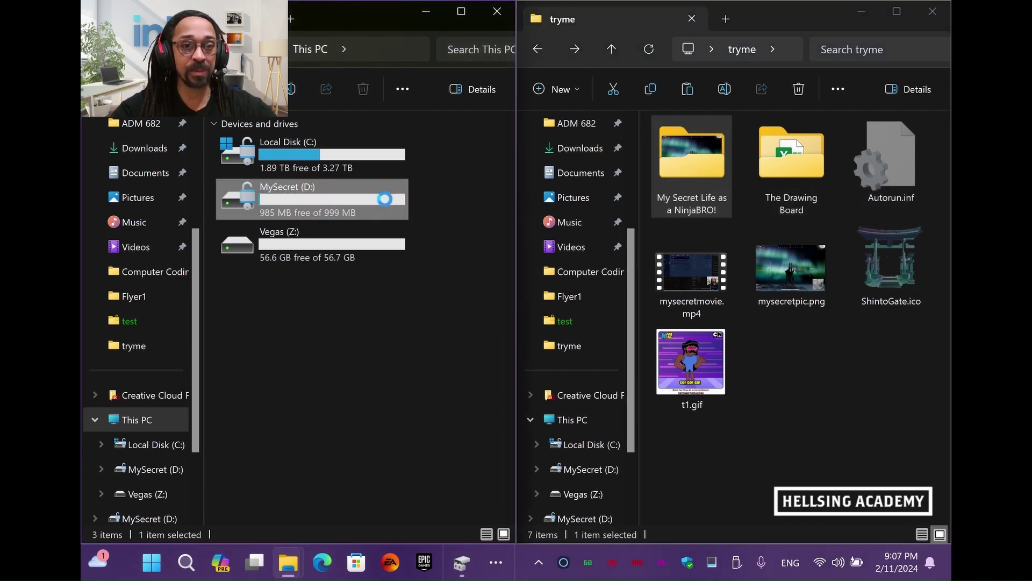
left_click(689, 158)
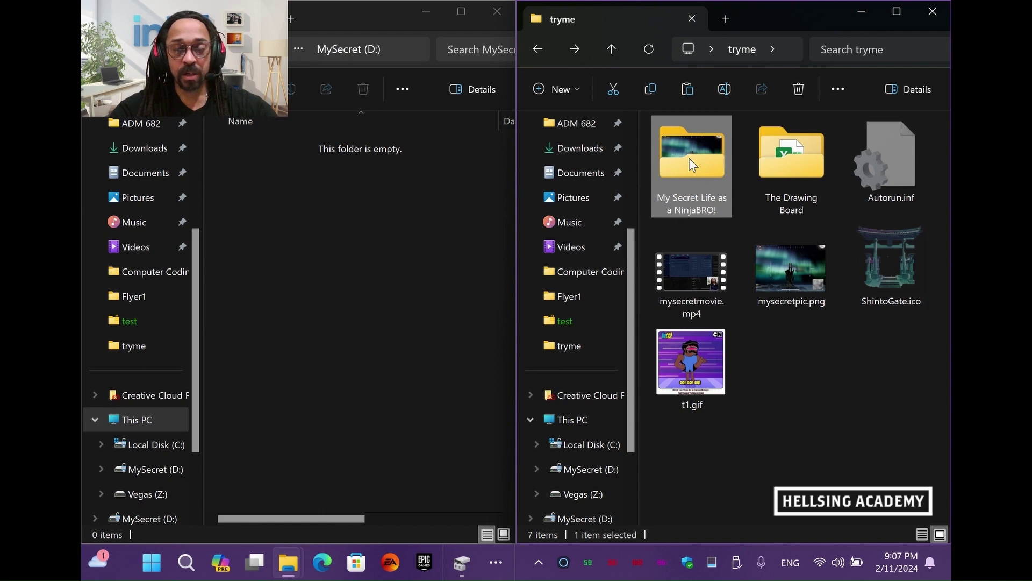
left_click(456, 246)
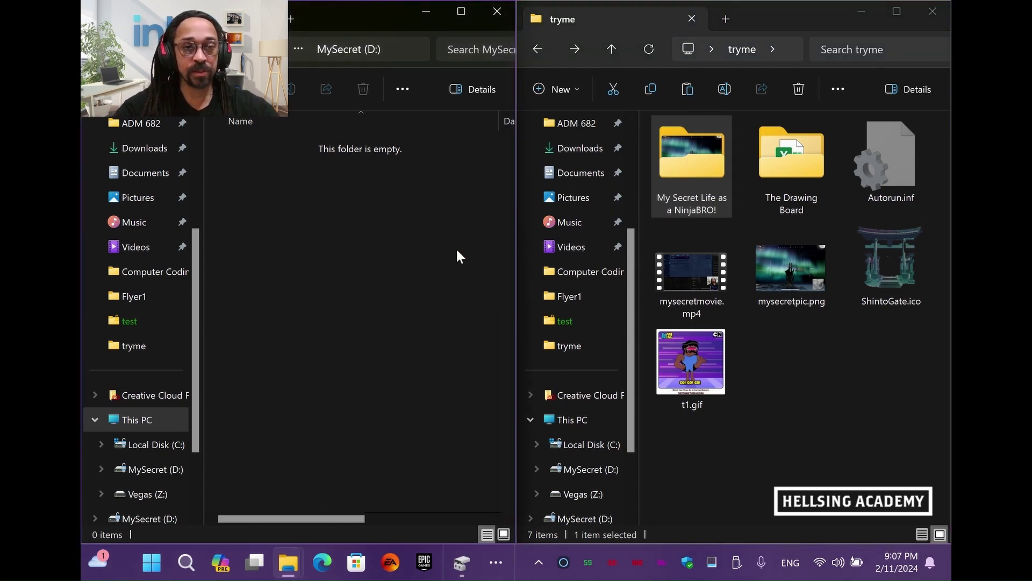
key("ctrl+v")
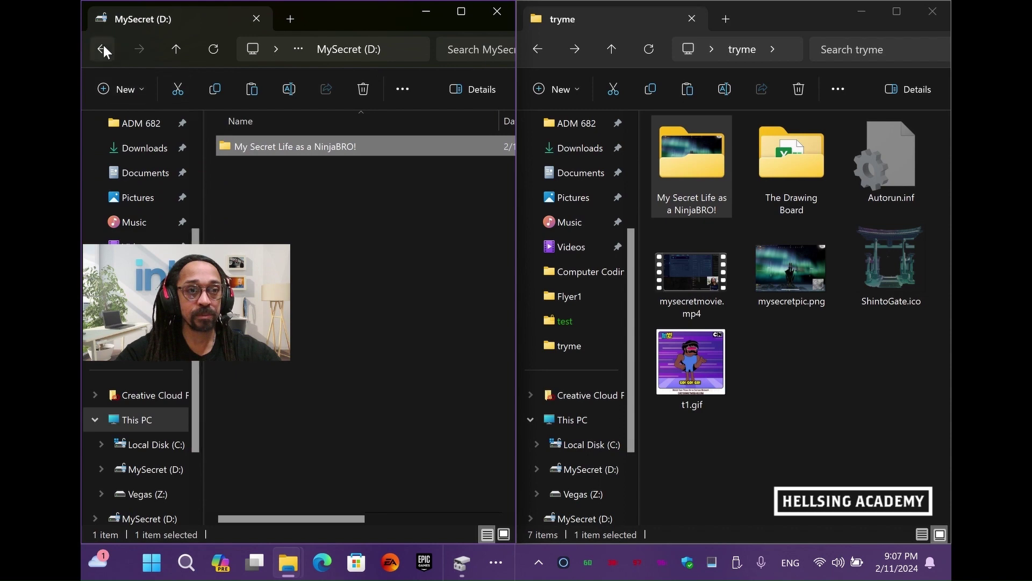
left_click(102, 48)
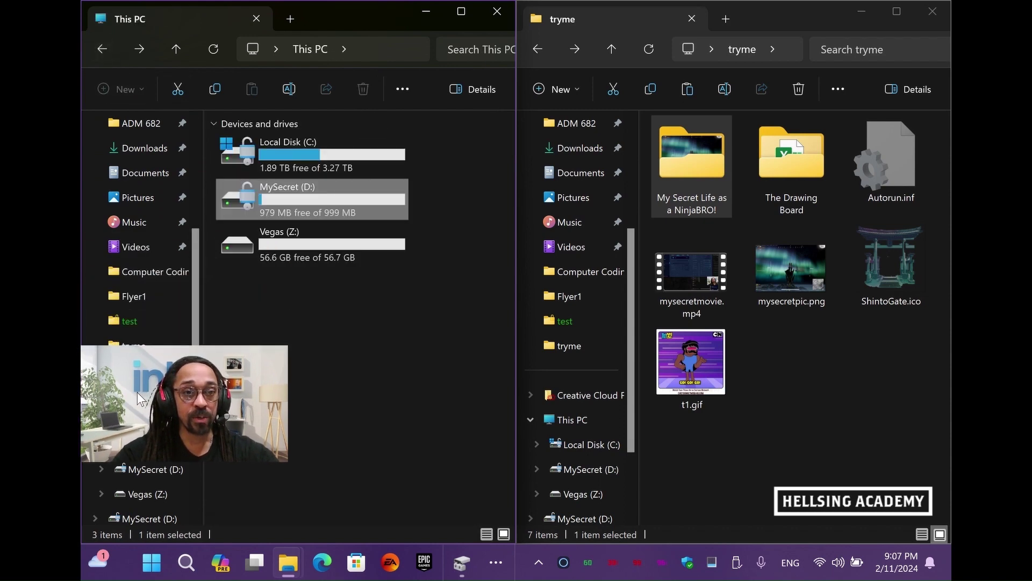
Try ejecting USB DISK 3.0 from the tray and dismiss the eject failure warning
left_click(384, 352)
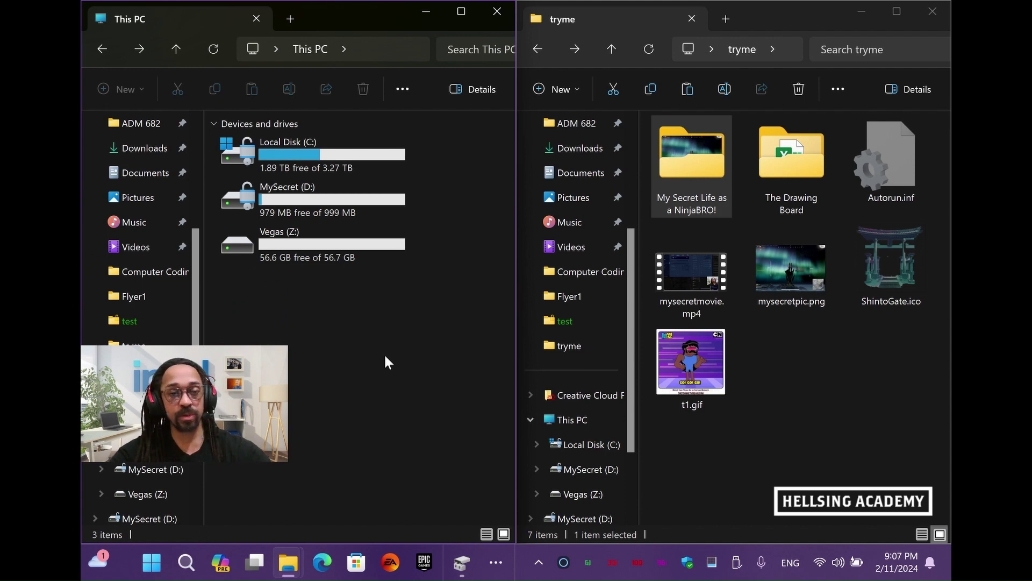
left_click(737, 562)
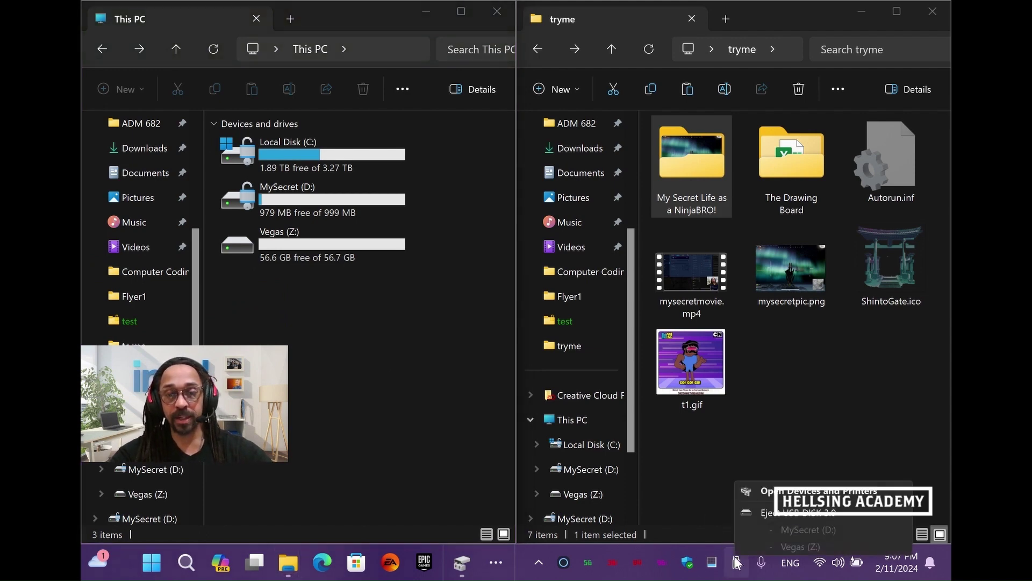
left_click(750, 515)
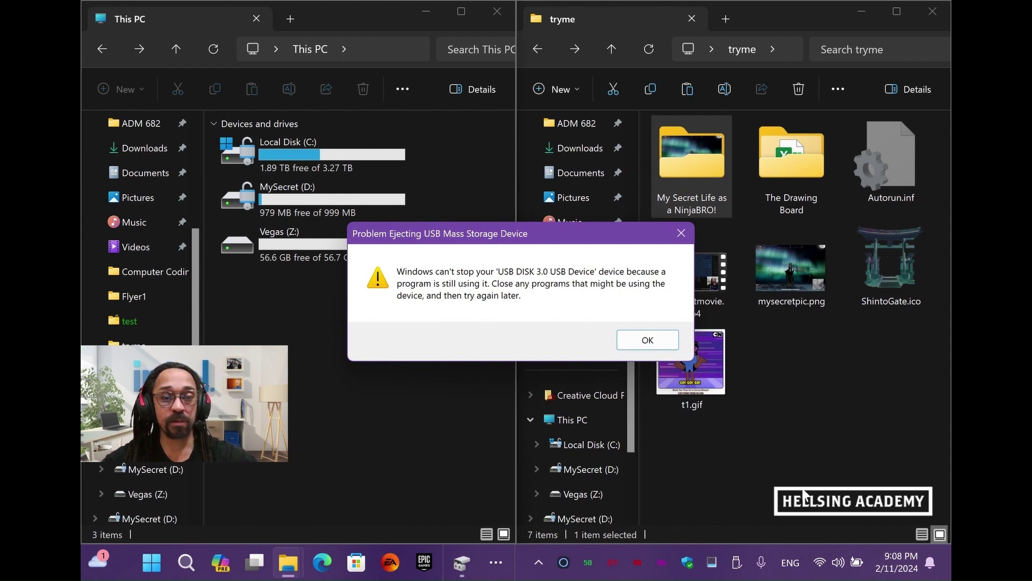
left_click(632, 339)
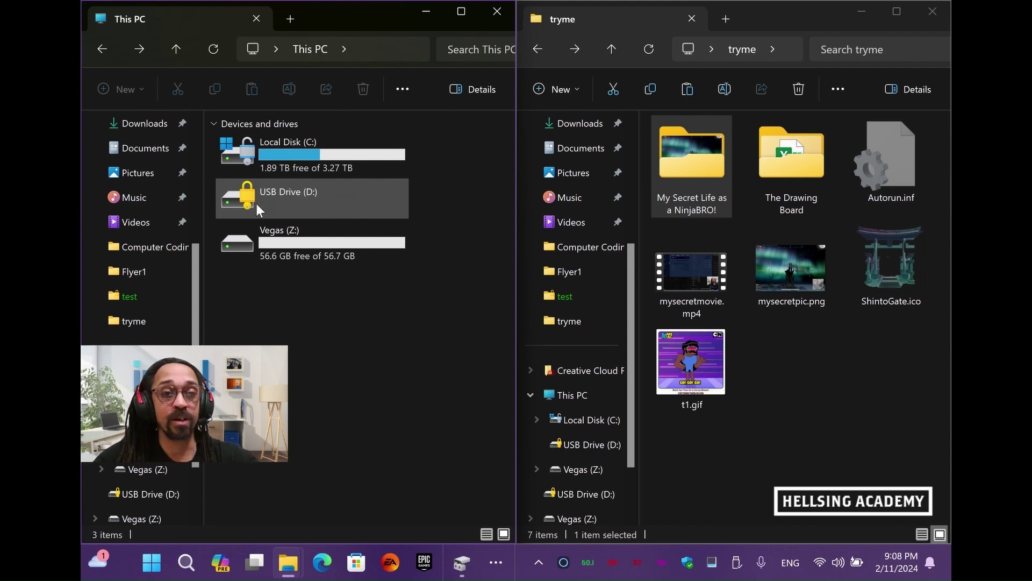
Enter the BitLocker password for USB Drive (D:) and unlock it
double_click(308, 191)
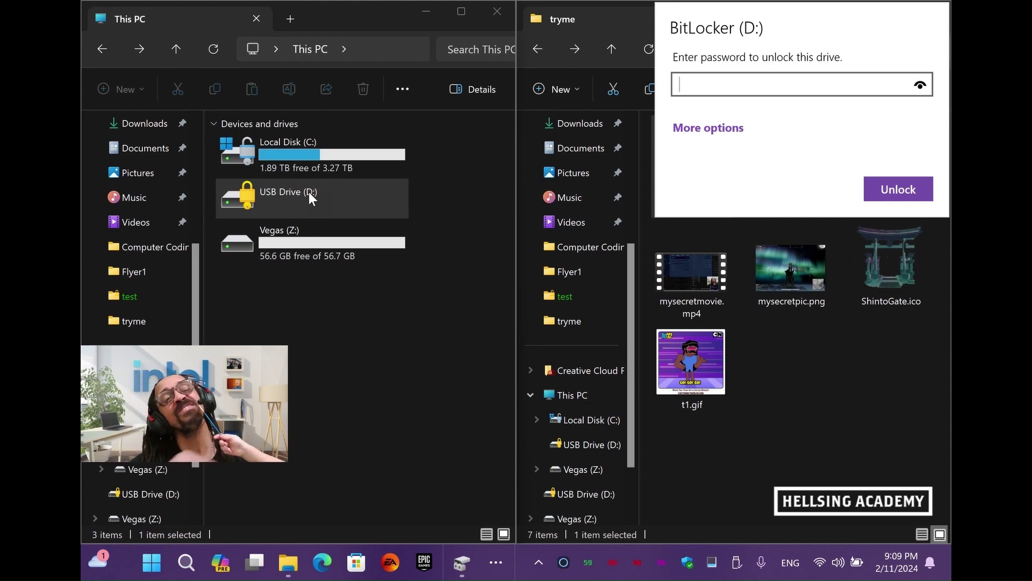
type("********")
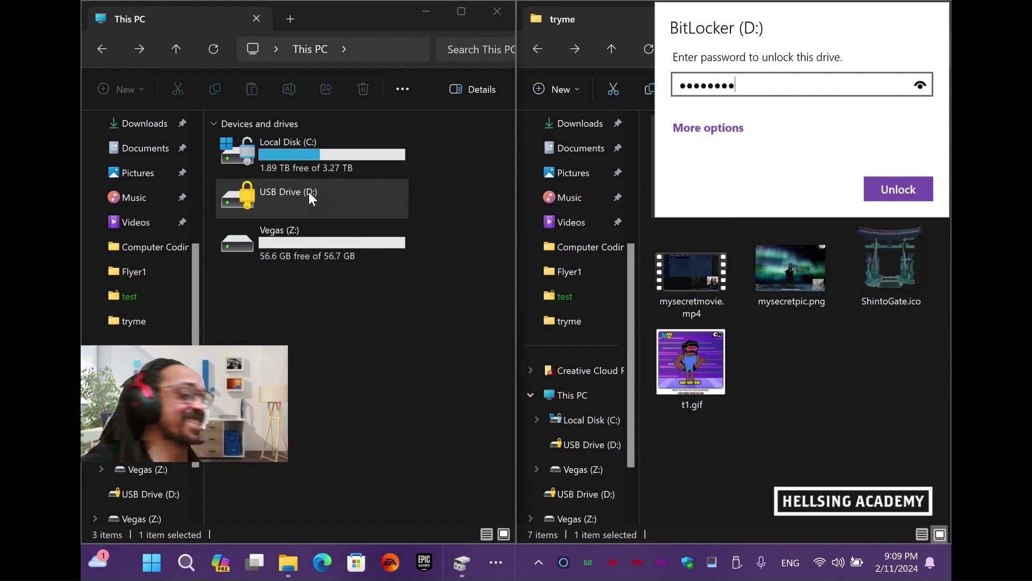
left_click(876, 194)
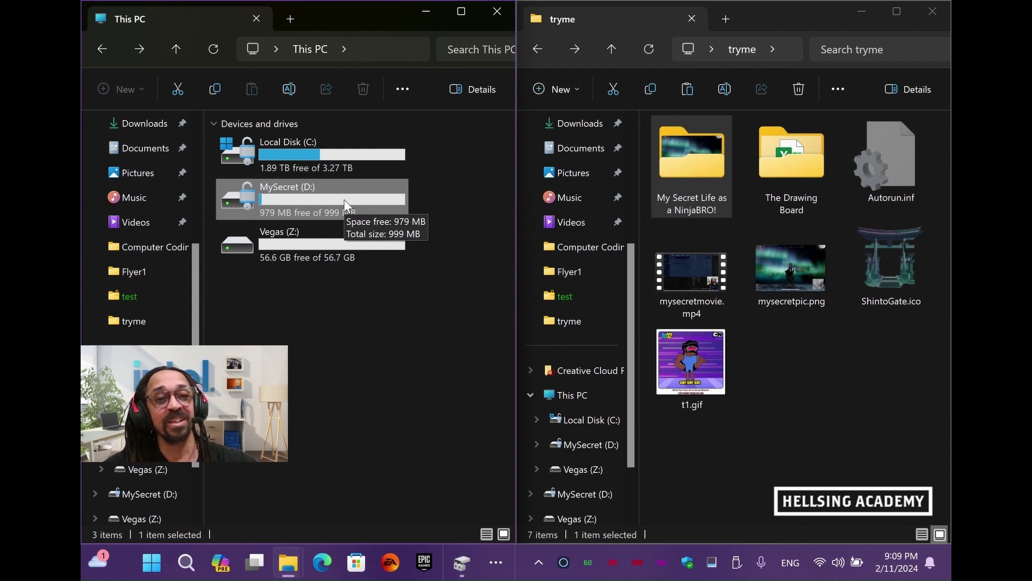
Open MySecret (D:), then the NinjaBRO! folder, and select mysecretmovie.mp4
double_click(344, 200)
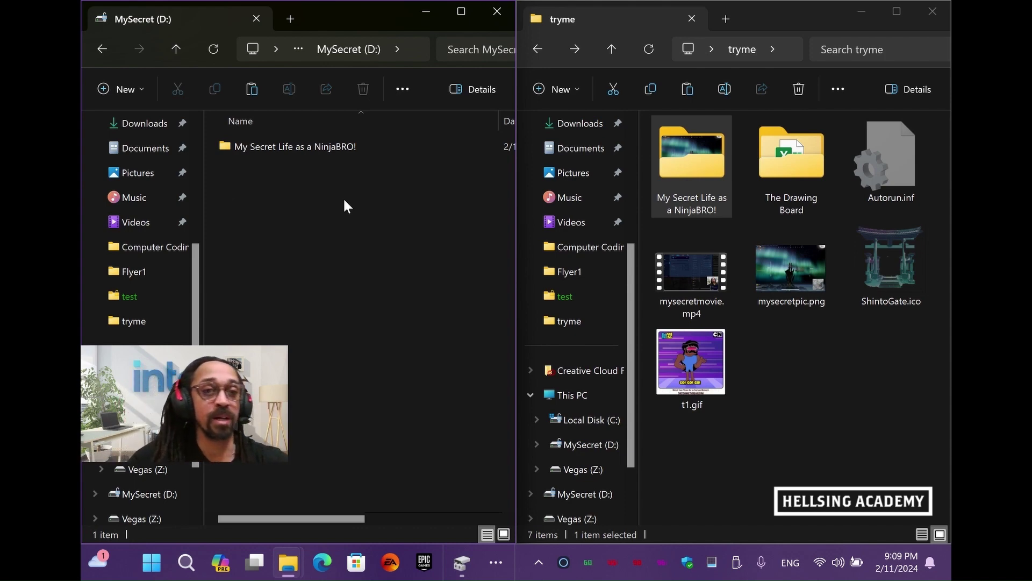
mouse_move(289, 154)
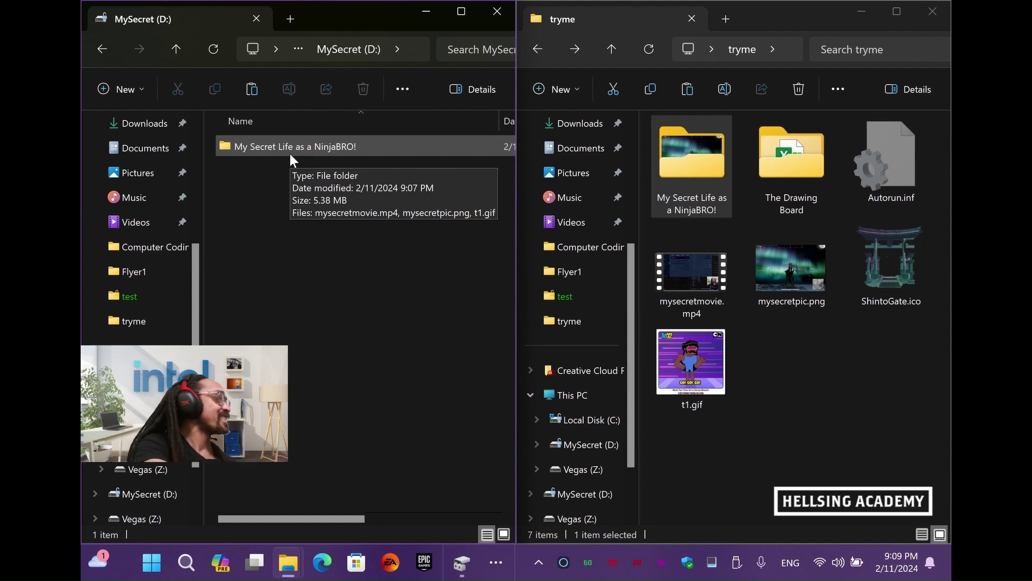
double_click(327, 149)
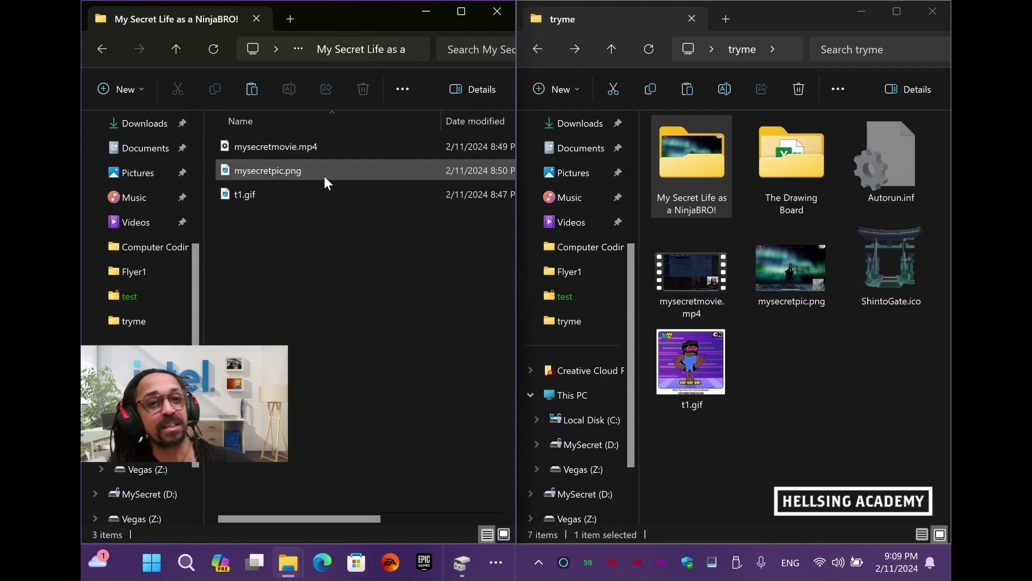
left_click(307, 153)
double_click(305, 149)
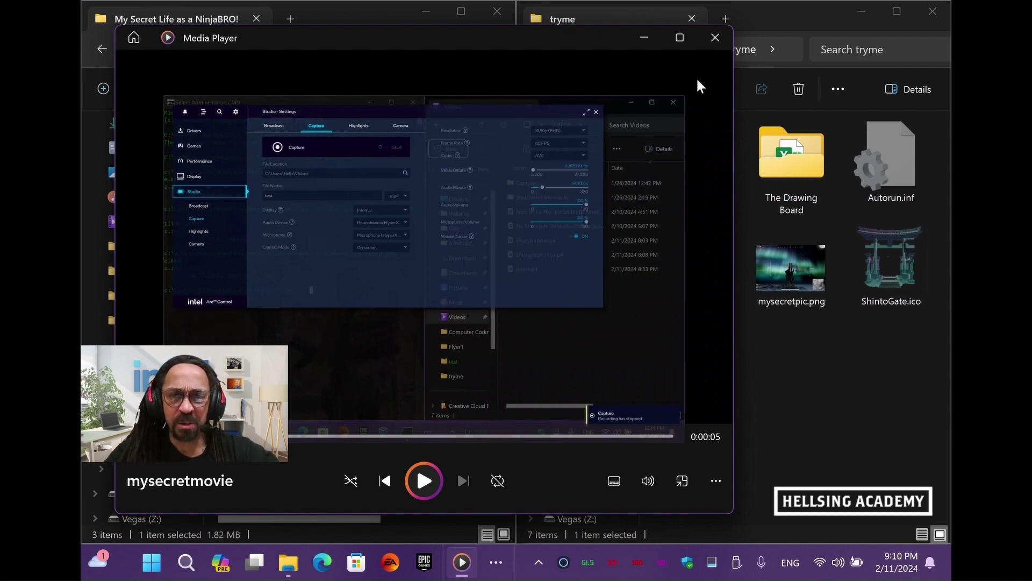
left_click(714, 43)
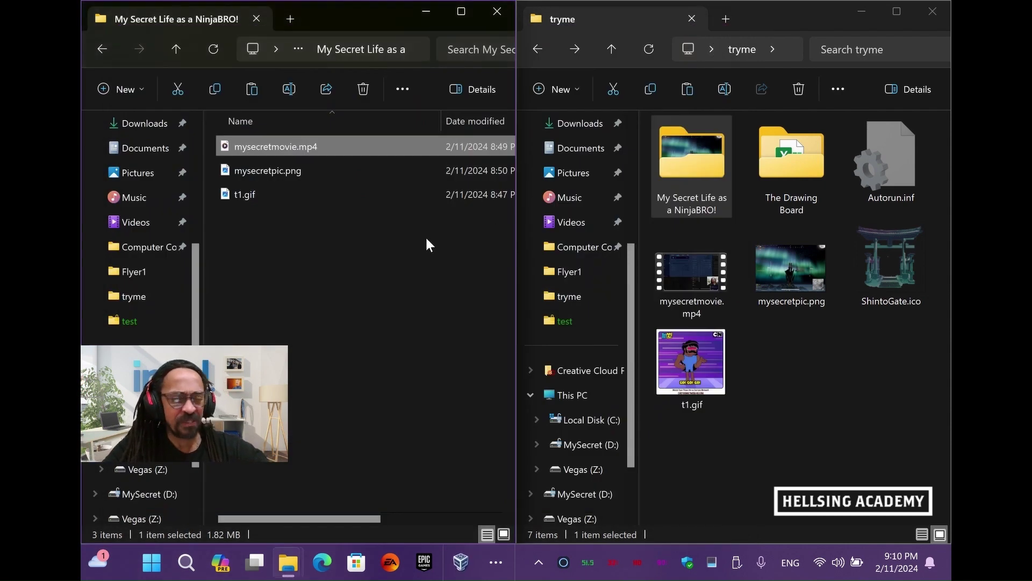
double_click(305, 170)
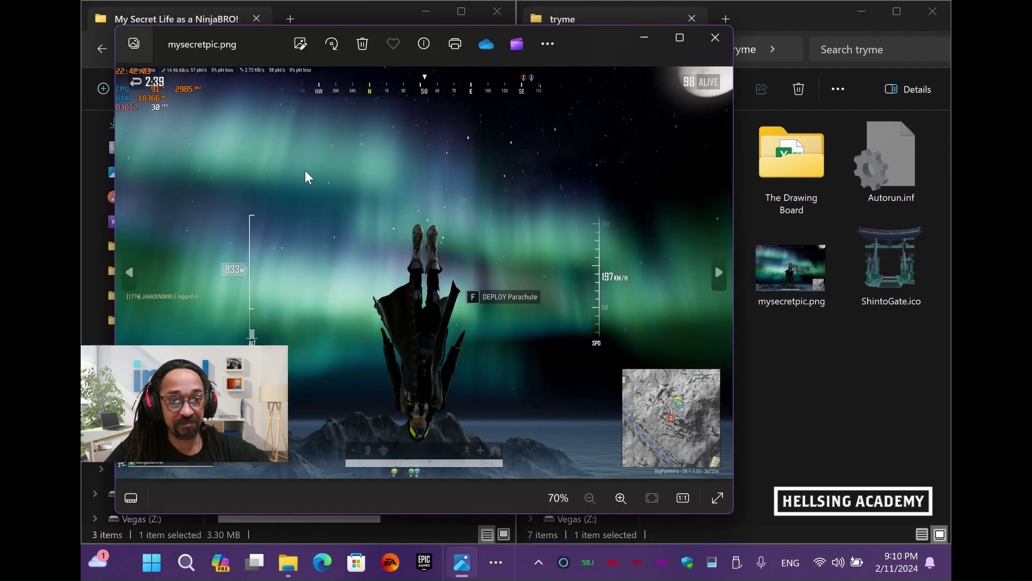
left_click(715, 43)
double_click(282, 194)
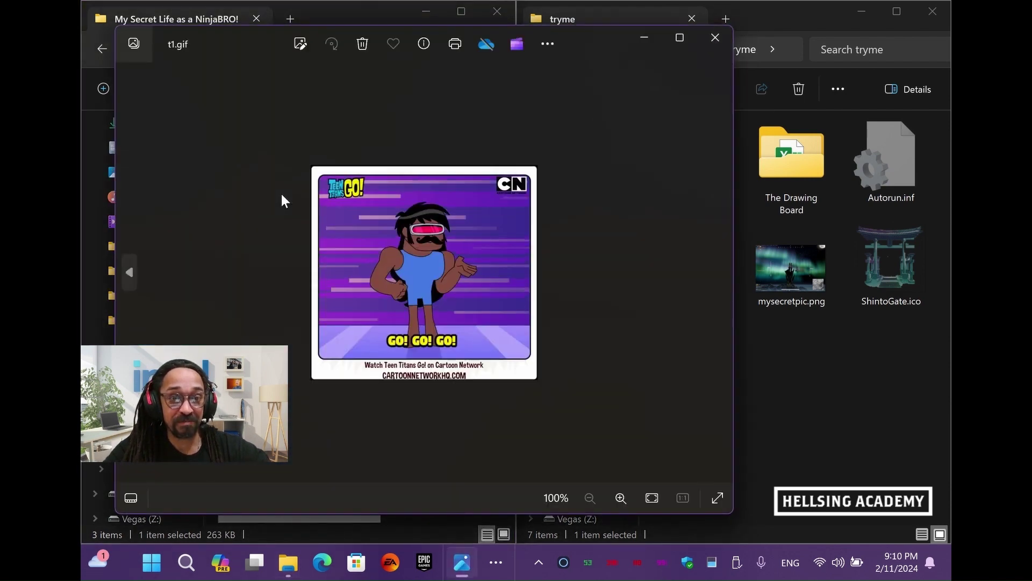
left_click(715, 40)
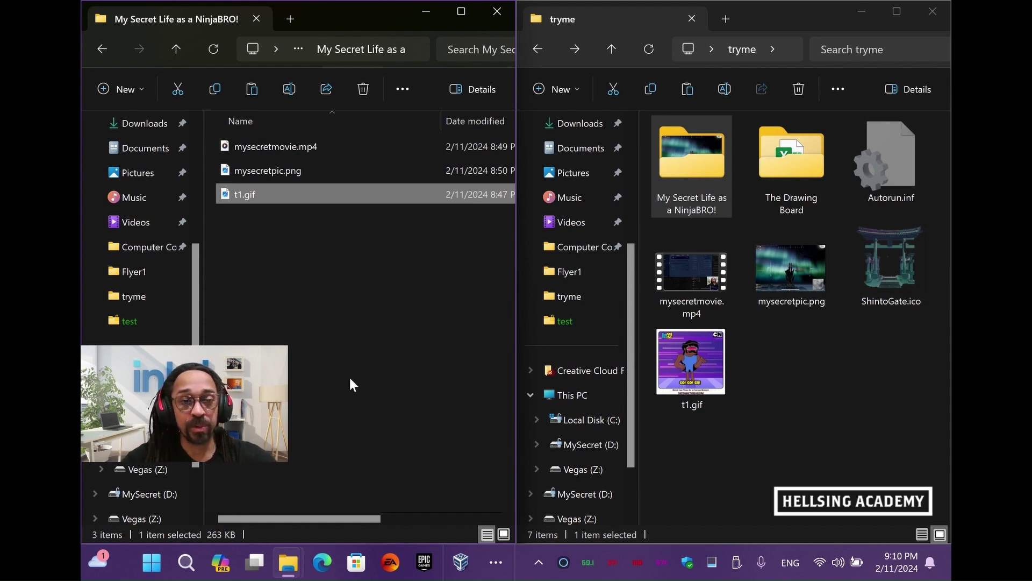
left_click_drag(263, 381, 946, 190)
Launch 7-Zip File Manager and open mysecretpic.png in D:\My Secret Life as a NinjaBRO! as an archive
left_click(495, 562)
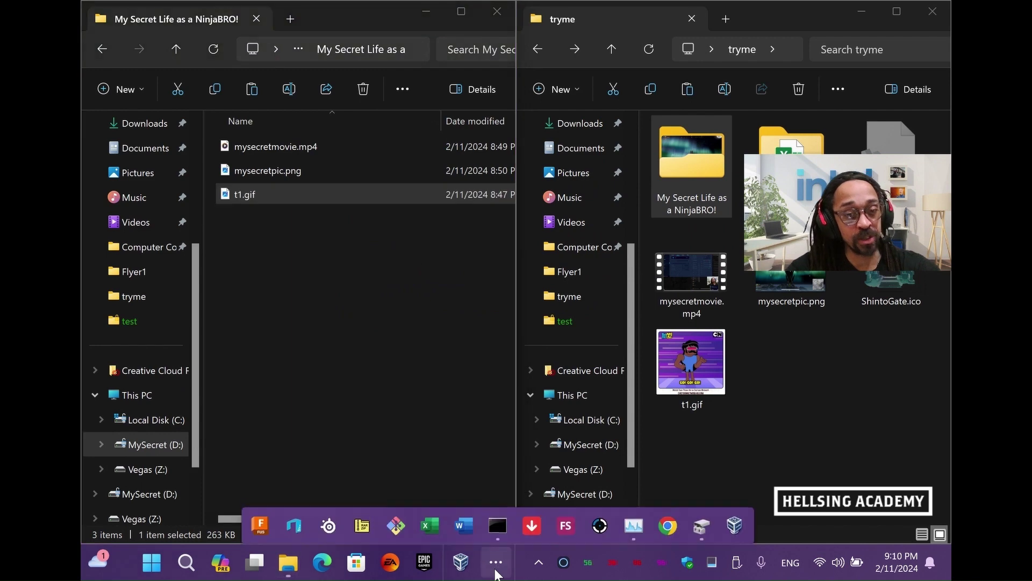
left_click(362, 515)
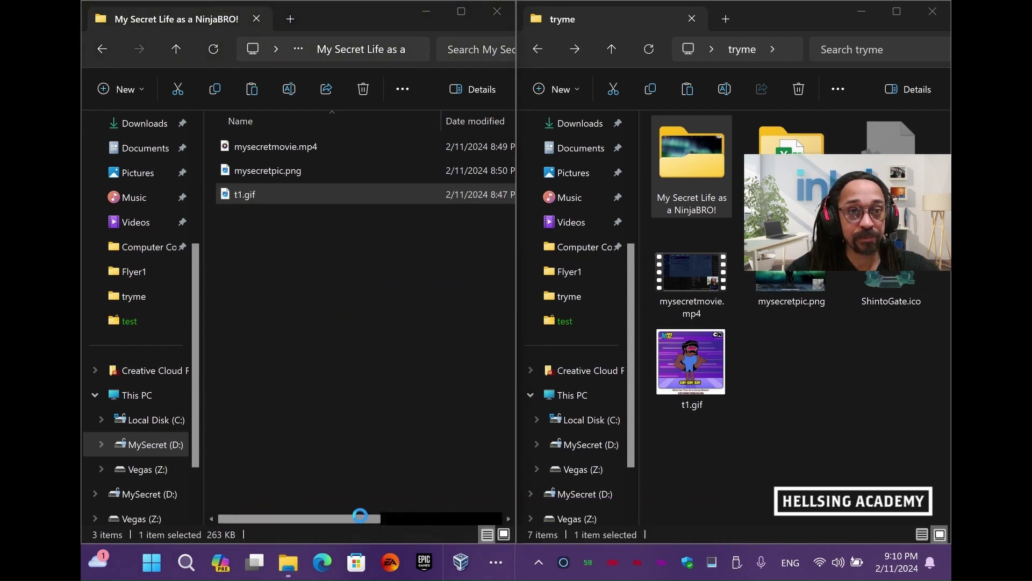
left_click(476, 197)
type("d:\\")
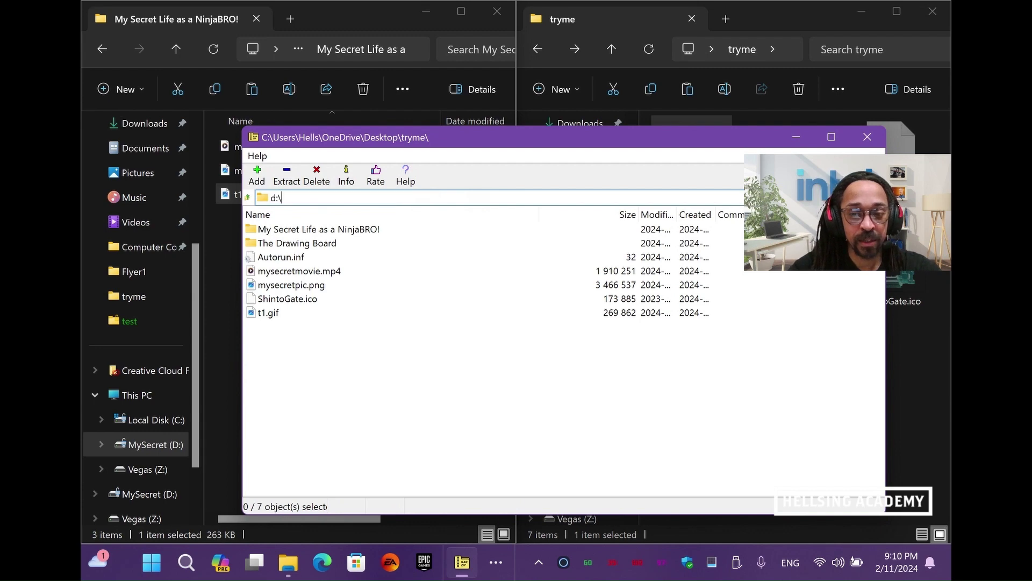
key("Return")
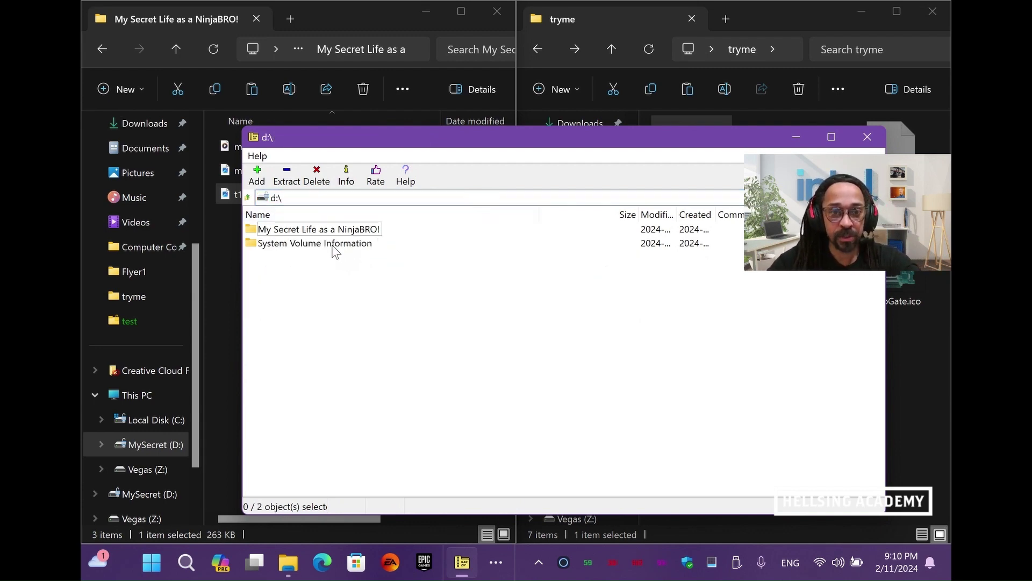
double_click(314, 232)
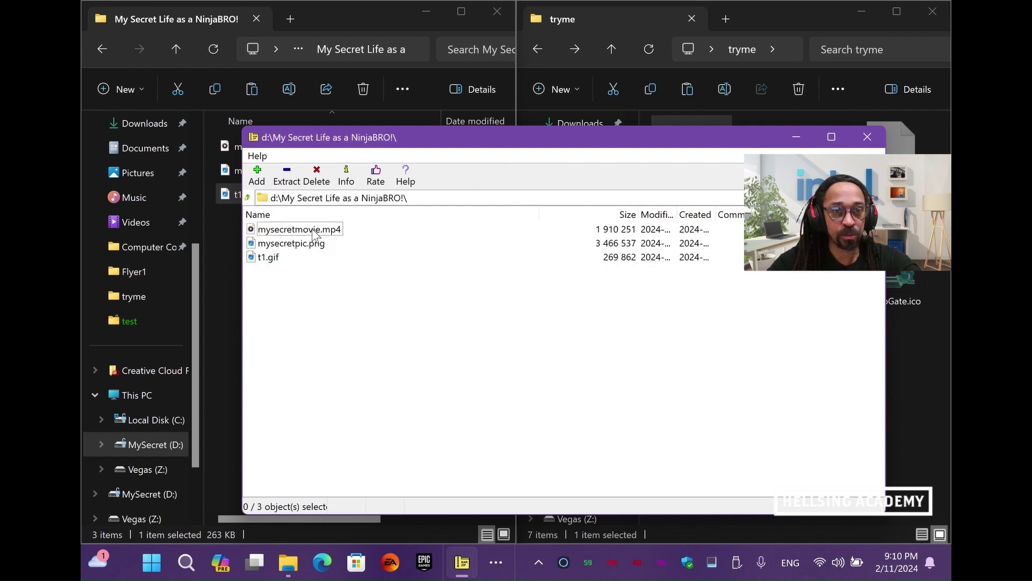
double_click(281, 246)
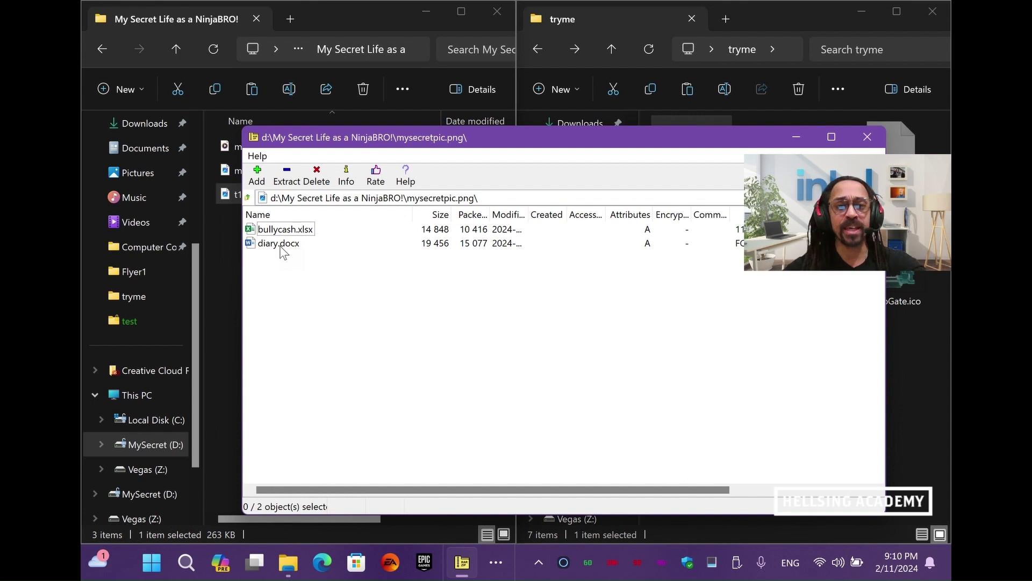
Open the hidden diary.docx with its password, read it in Word, then close Word
double_click(281, 244)
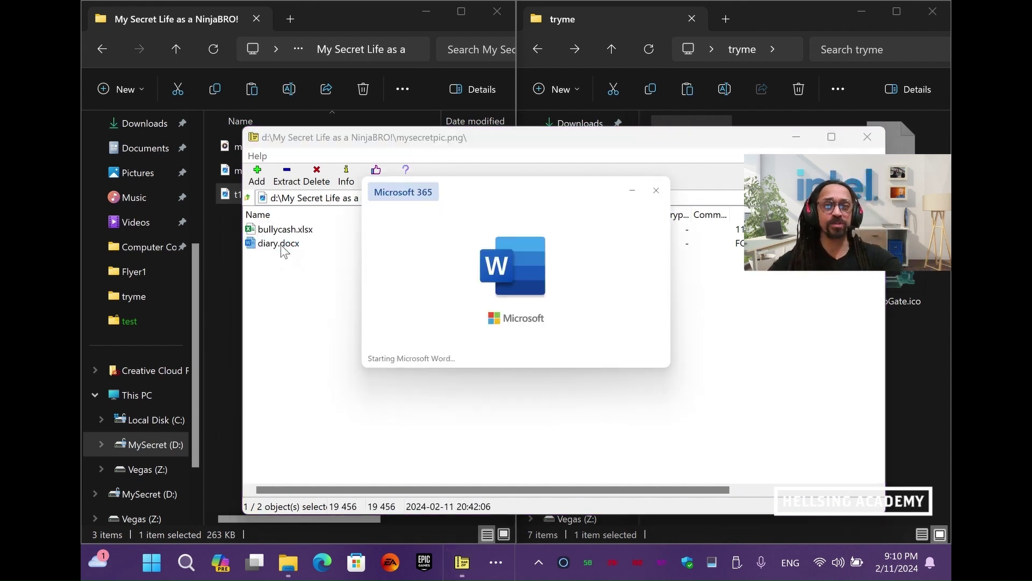
type("1234")
key("Return")
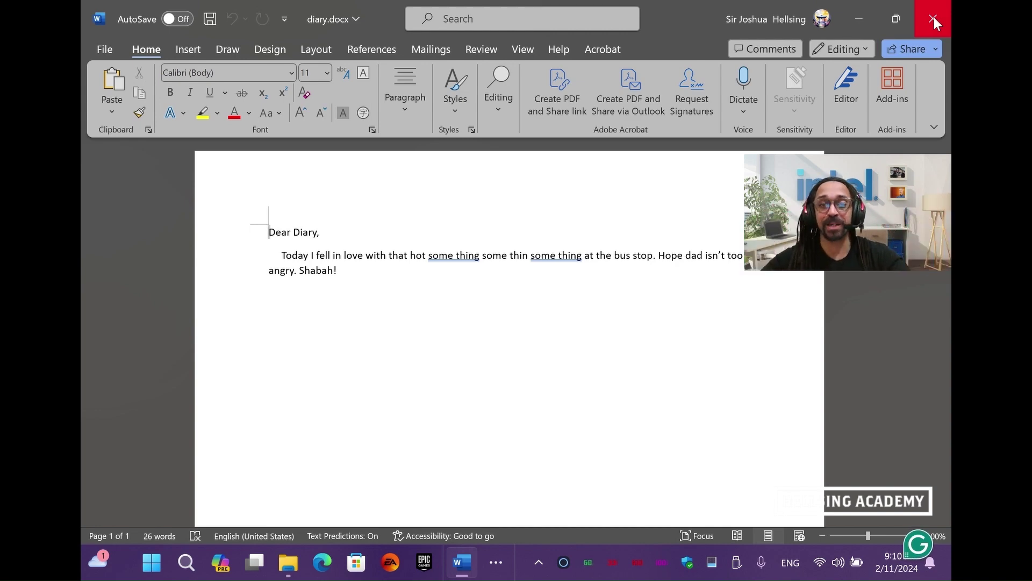
left_click(934, 17)
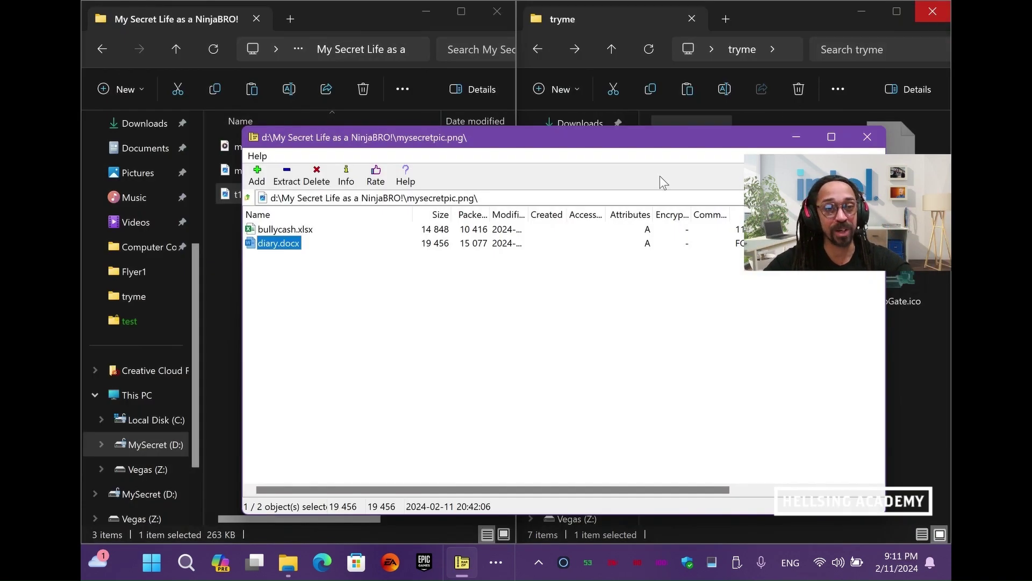
Close 7-Zip and go back in File Explorer to This PC
left_click(867, 135)
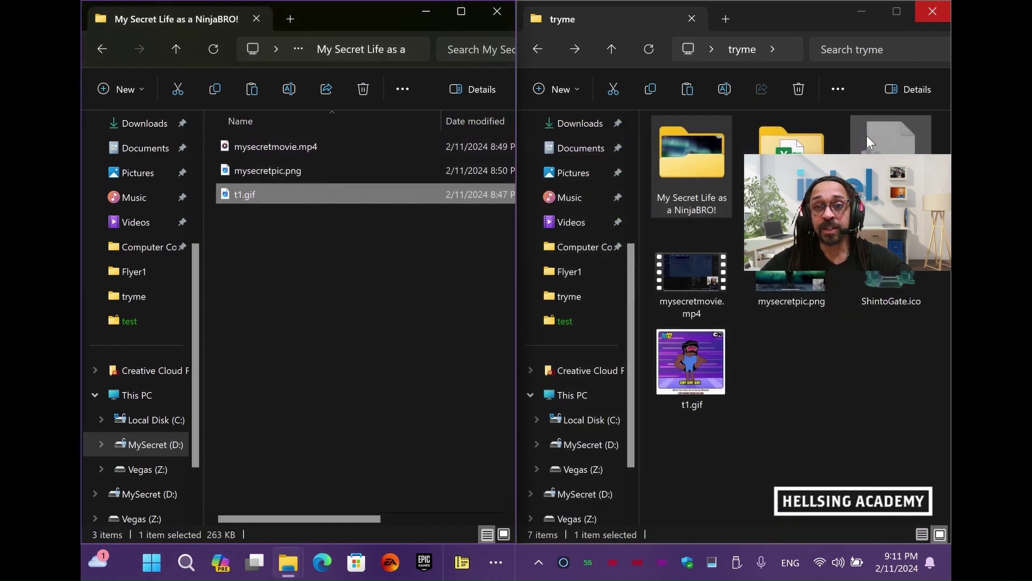
left_click(104, 58)
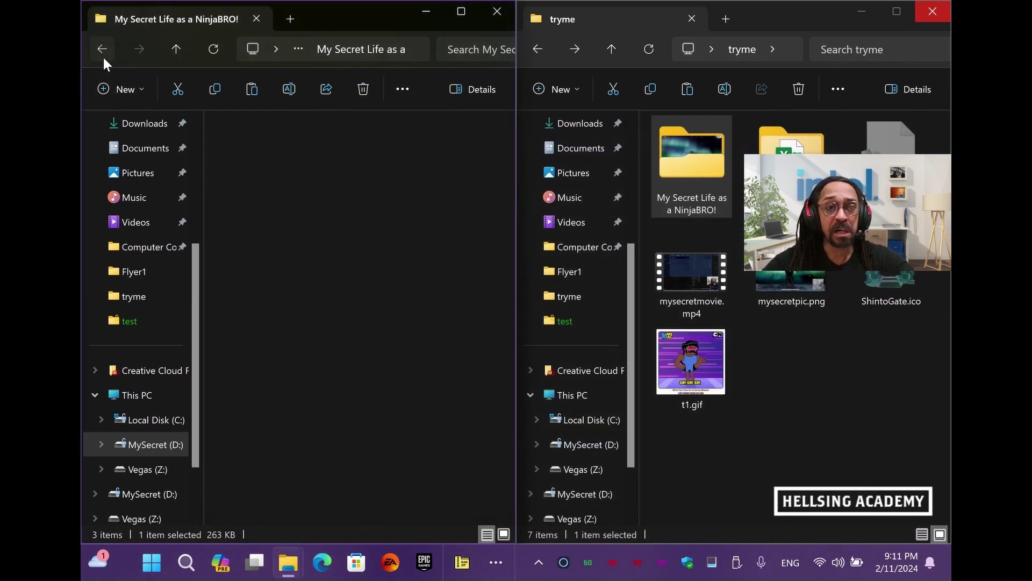
left_click(104, 59)
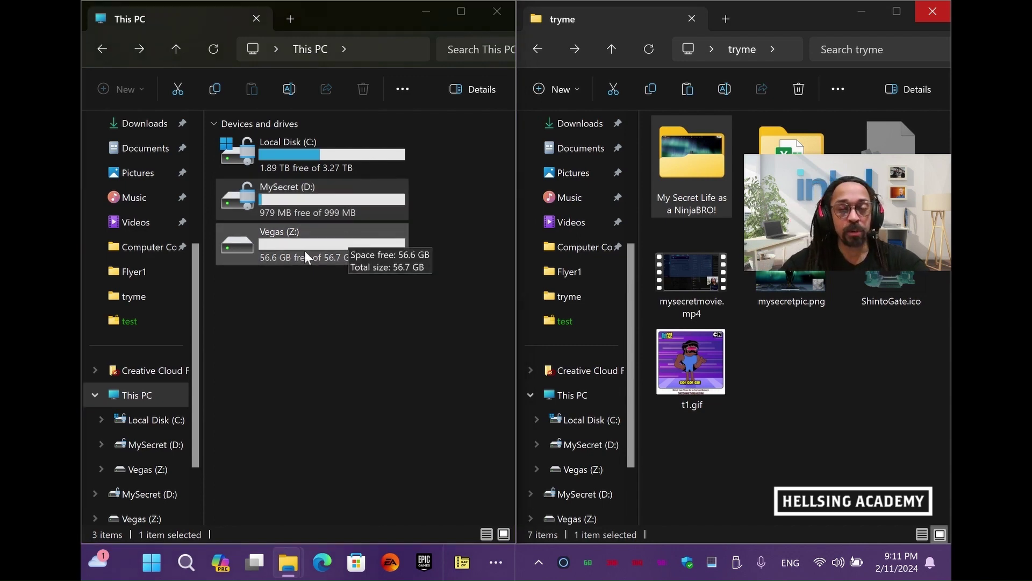
Close the old diskpart command prompt window
key("alt+Tab")
key("alt+Tab")
key("alt+Tab")
key("alt+Tab")
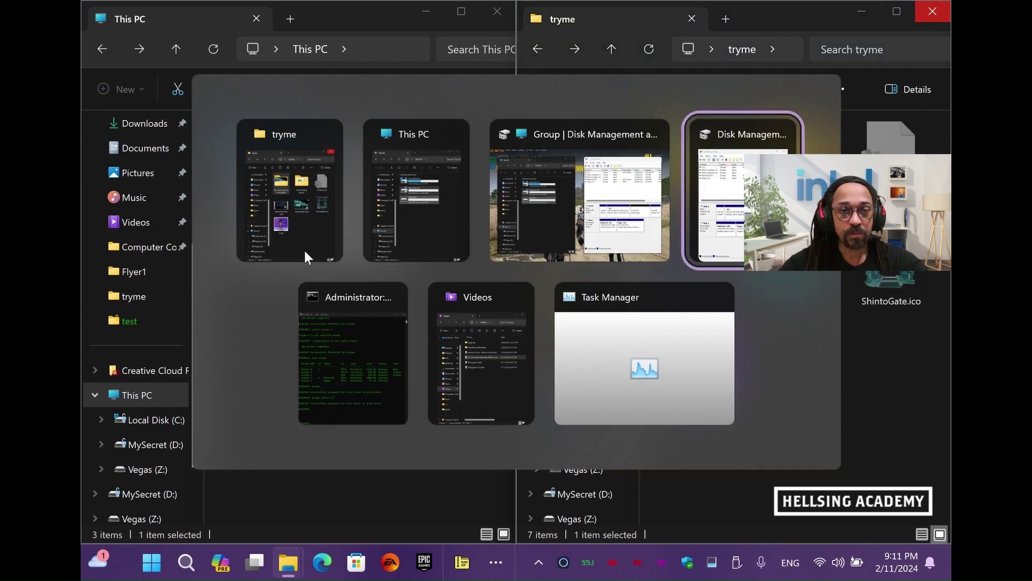
scroll(291, 337, "down", 1)
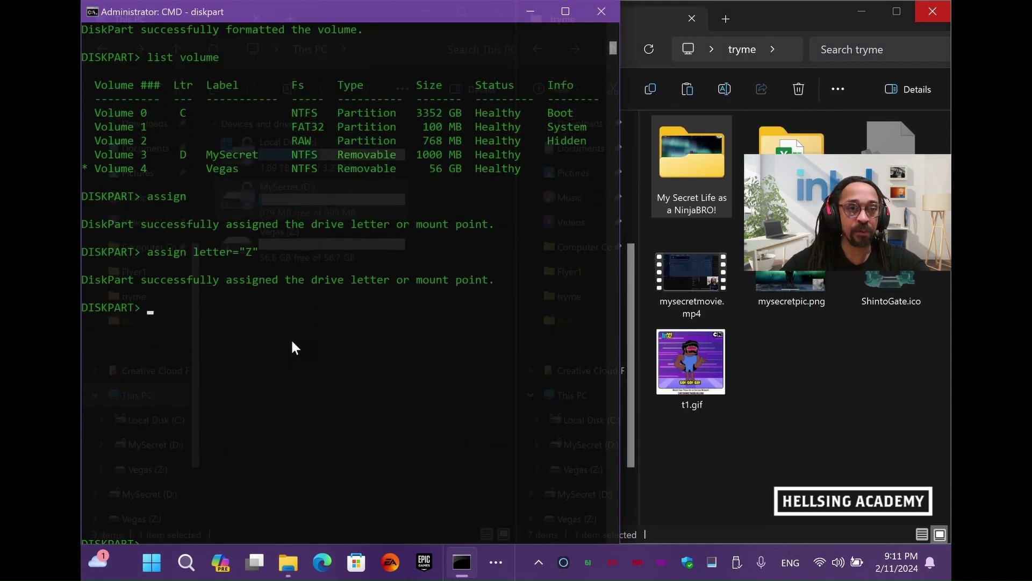
left_click(601, 11)
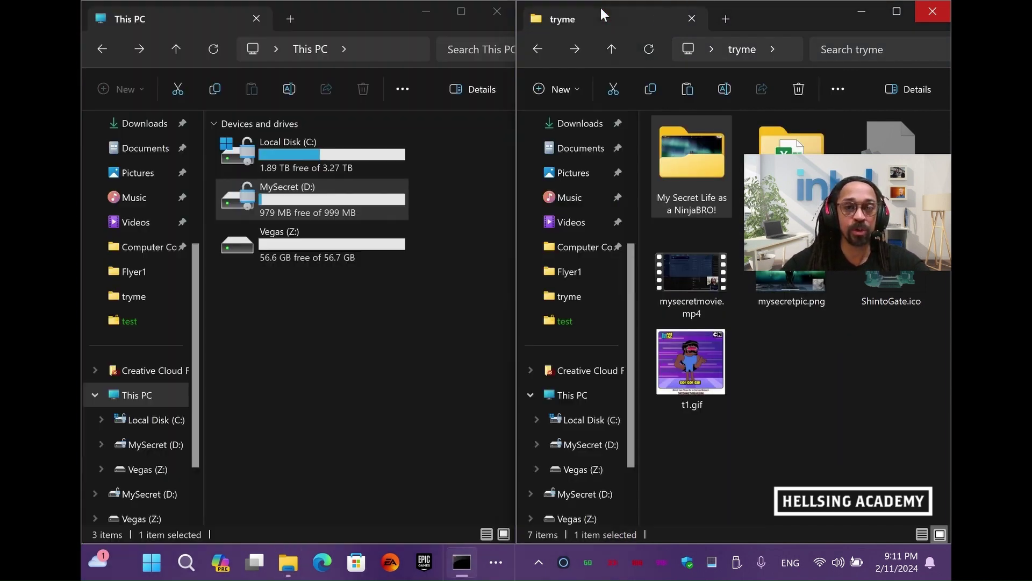
Launch Command Prompt as administrator, snapped to the left half beside the tryme folder
left_click(153, 569)
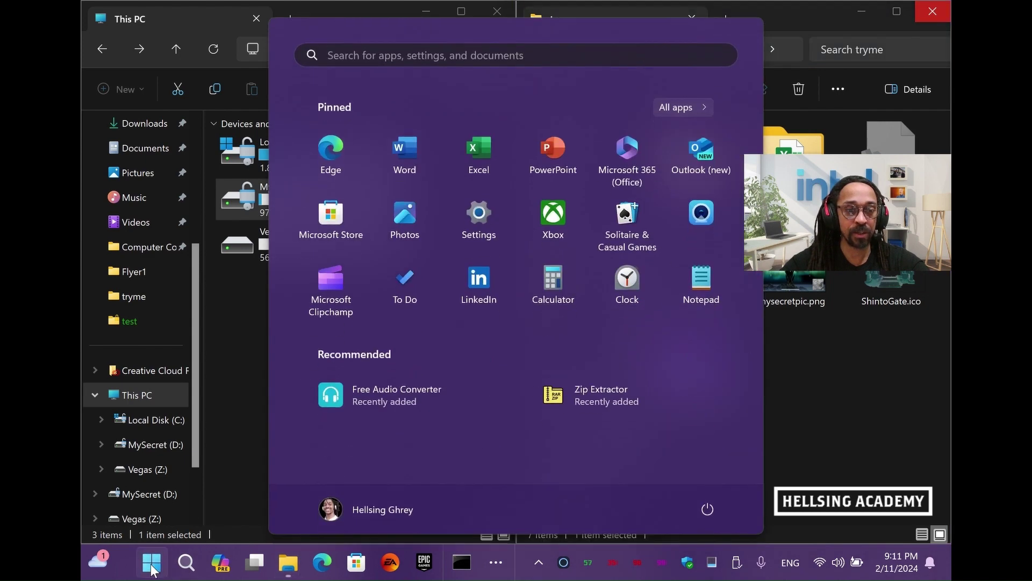
type("cmd")
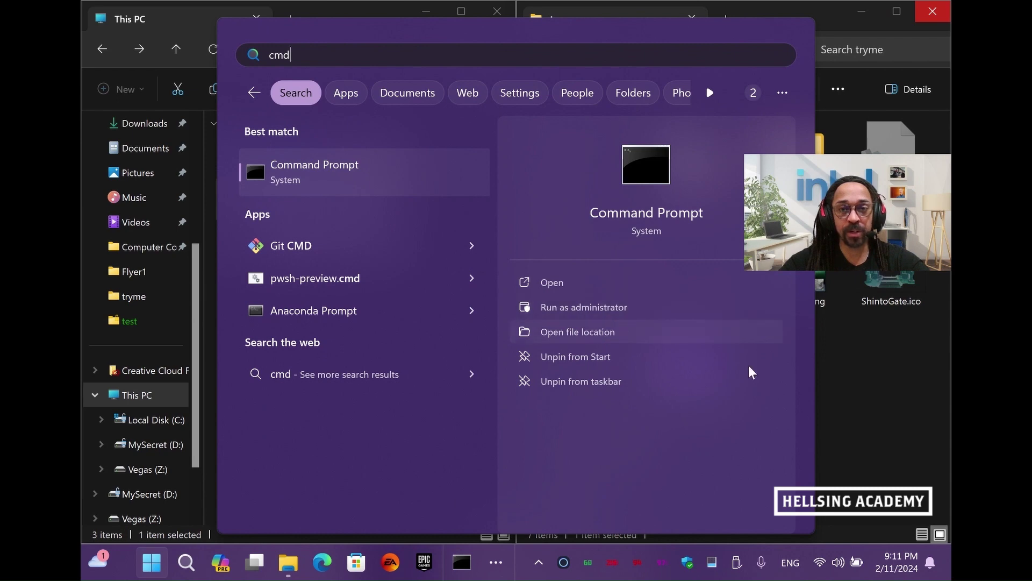
left_click(857, 397)
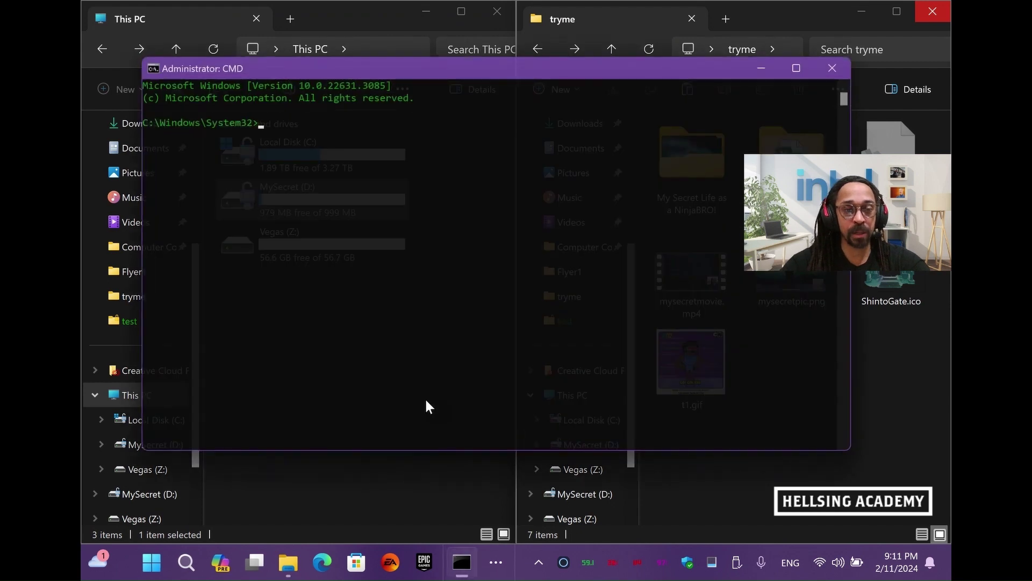
key("super+Left")
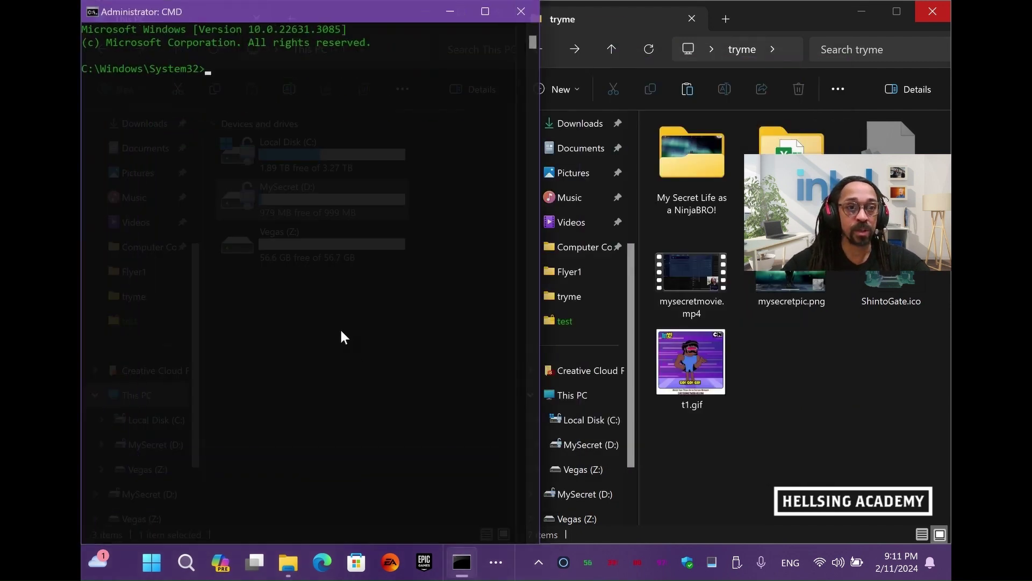
scroll(340, 330, "up", 4, "ctrl")
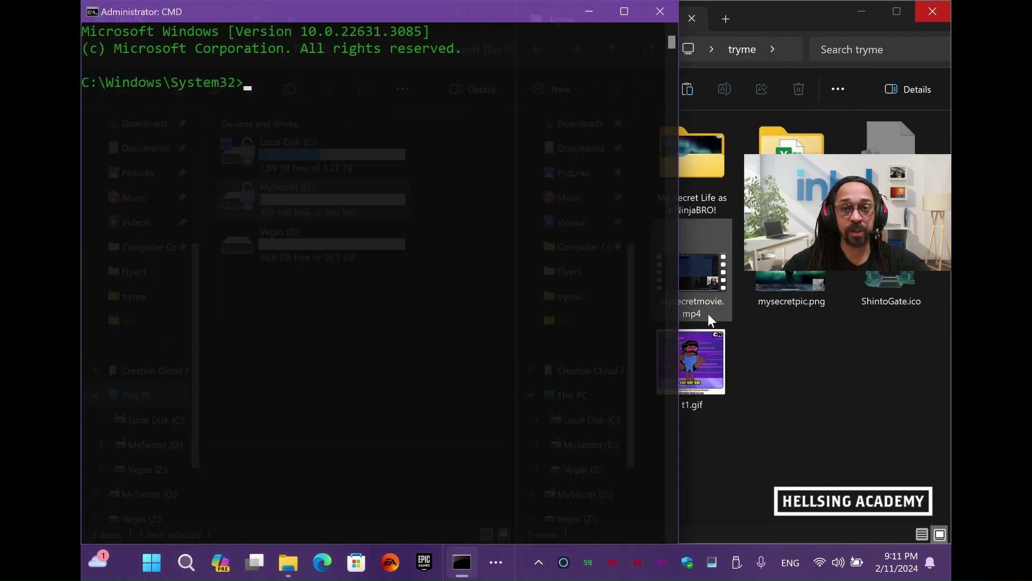
left_click_drag(678, 310, 504, 336)
Start diskpart and list all disks on the computer
type("diskpart")
key("Return")
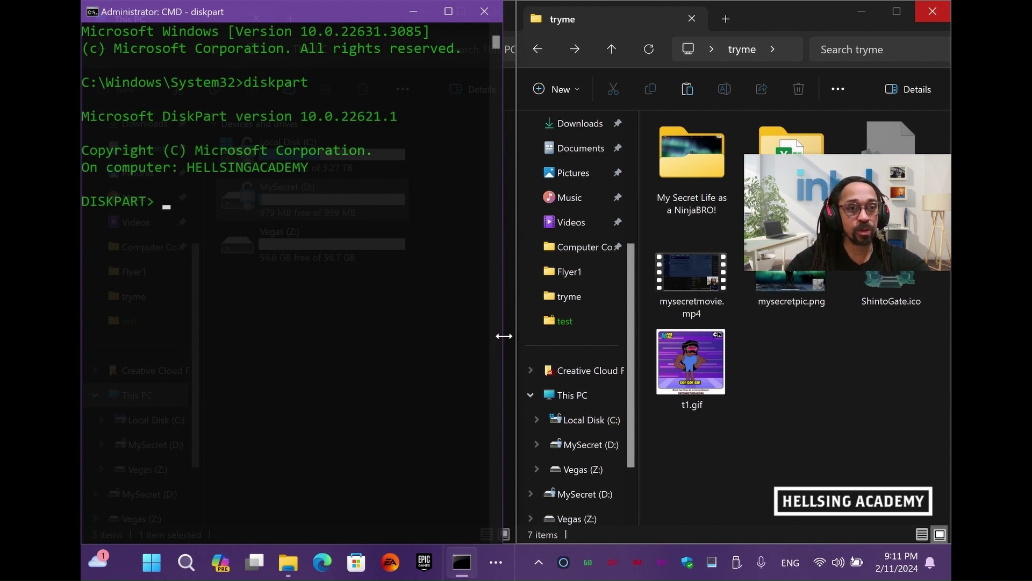
type("list disk")
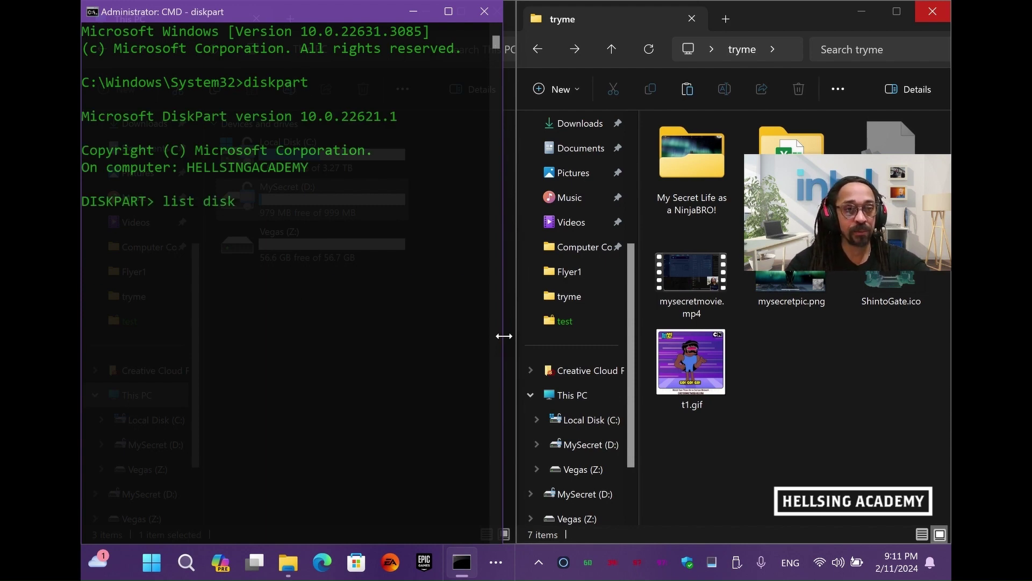
key("Return")
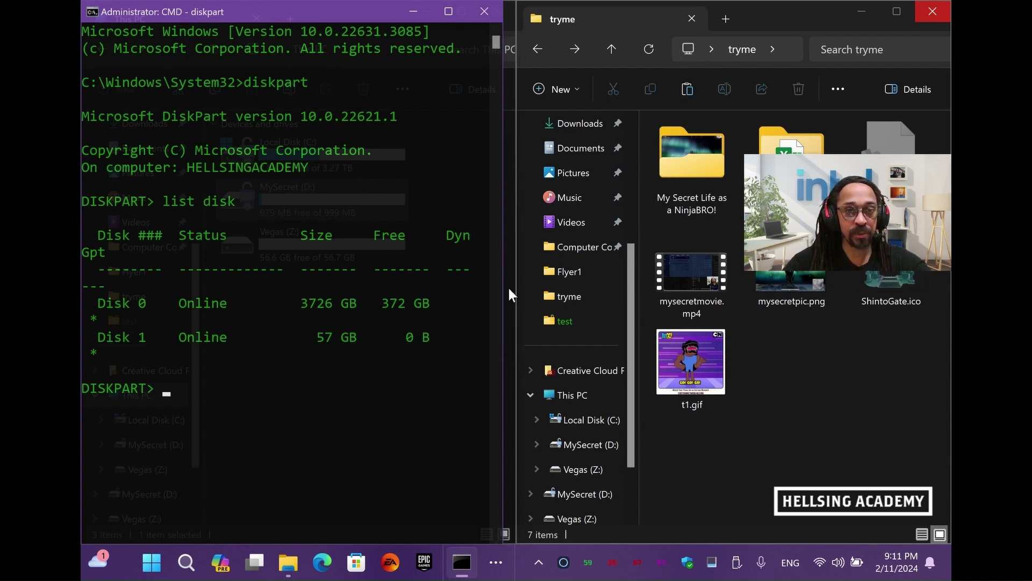
left_click_drag(501, 294, 587, 294)
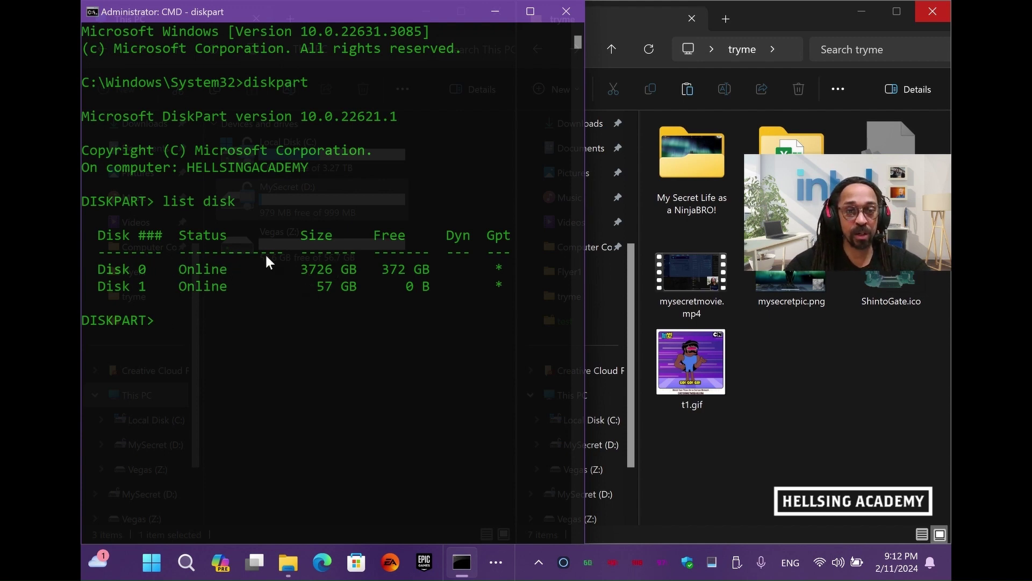
Select disk 1 and list its volumes, showing MySecret as volume 3 on D
left_click(256, 311)
type("select disk 1")
key("Return")
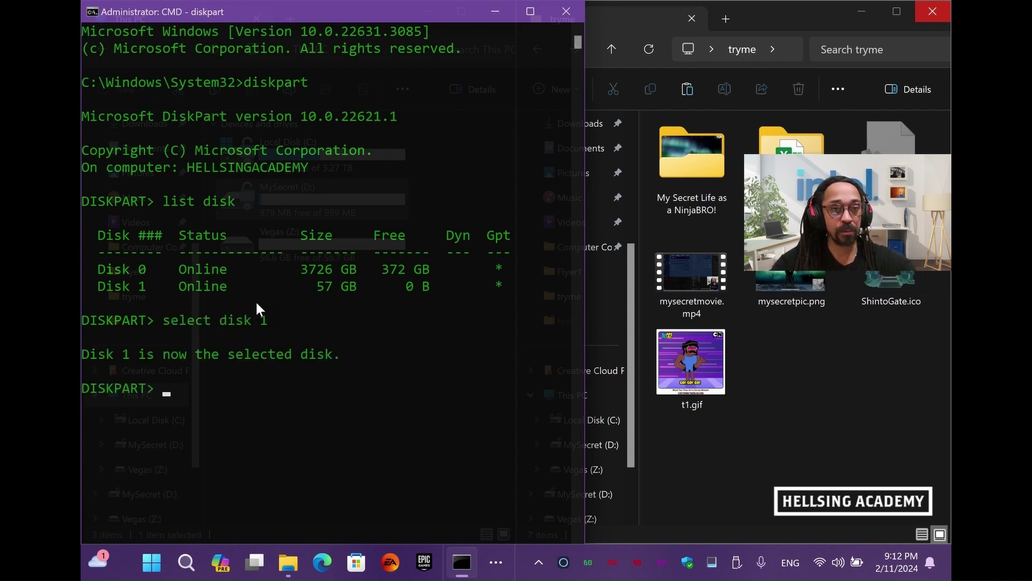
type("list ")
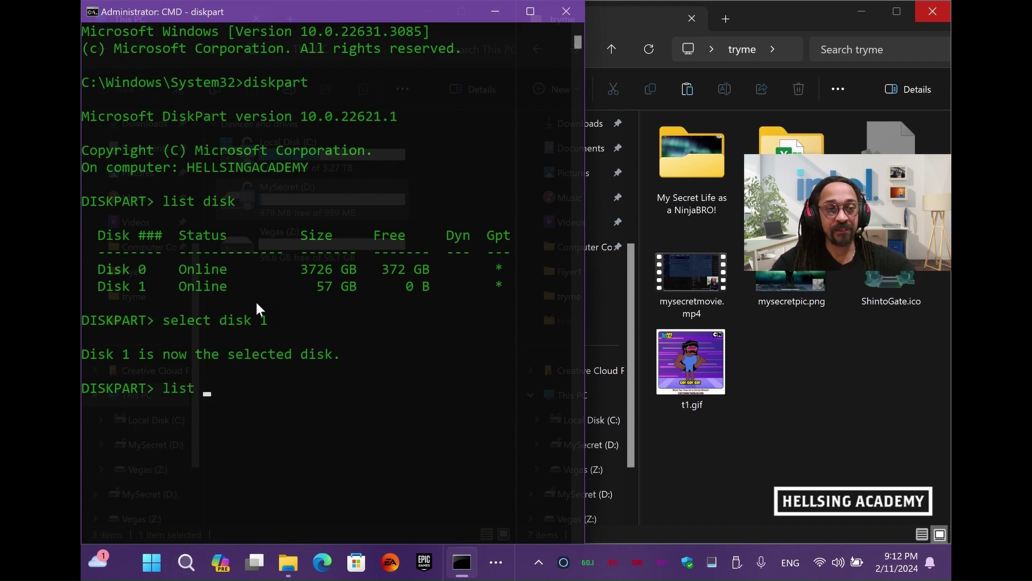
type("volume")
key("Return")
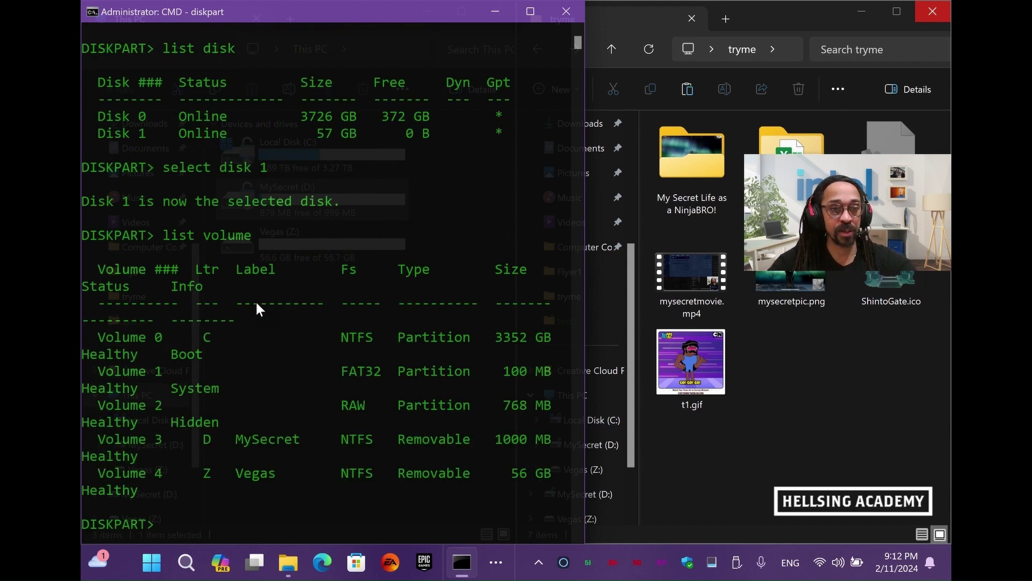
left_click_drag(585, 301, 739, 315)
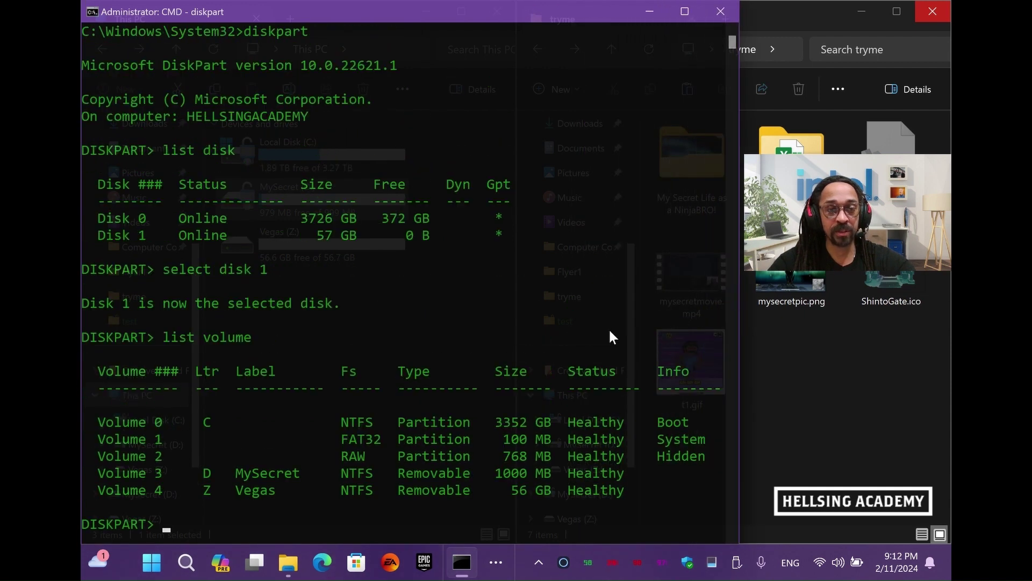
scroll(610, 336, "down", 2)
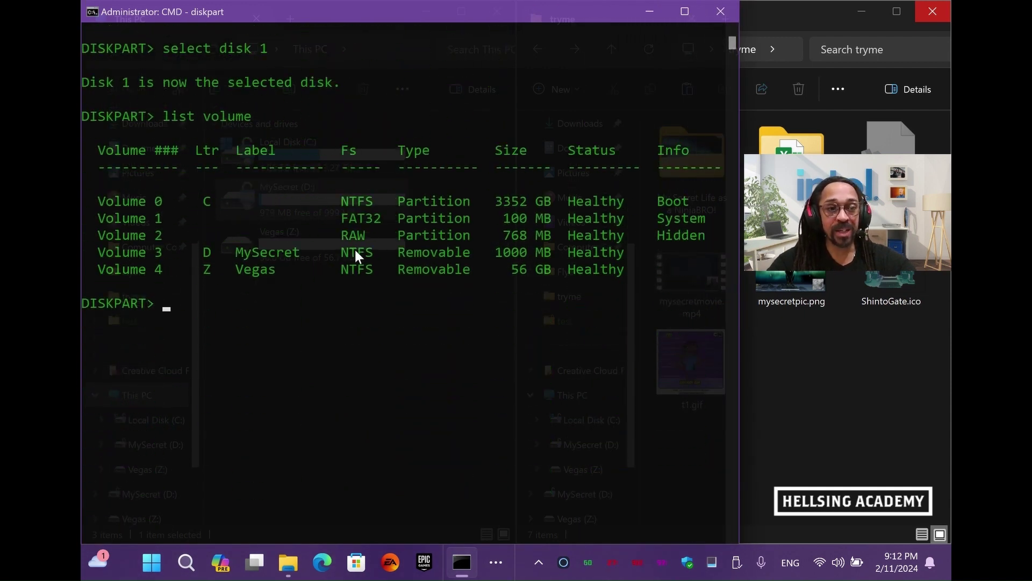
key("alt+Tab")
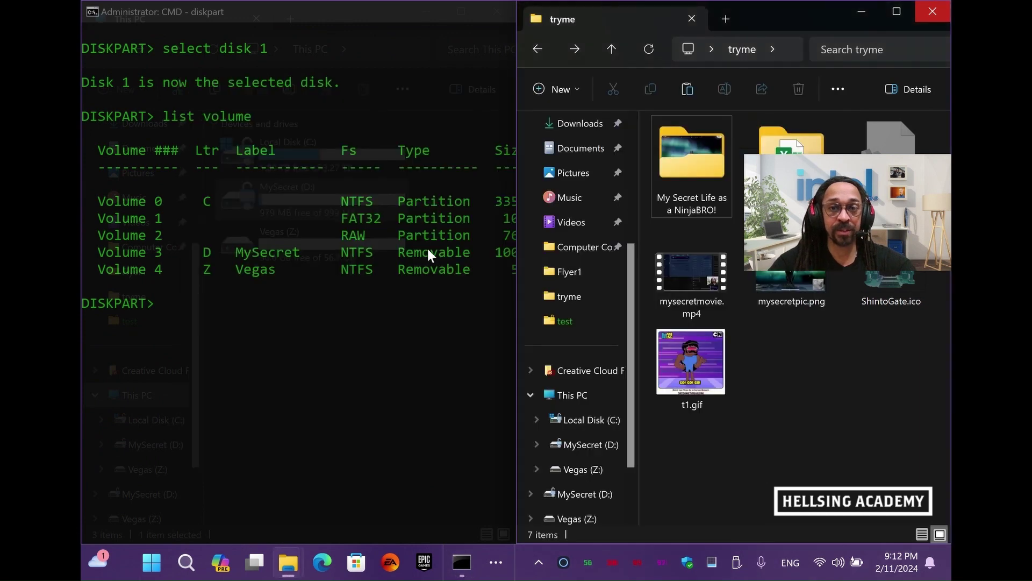
left_click(427, 249)
In diskpart, select volume 3 (MySecret) and remove its D: drive letter
key("alt+Tab")
key("alt+Tab")
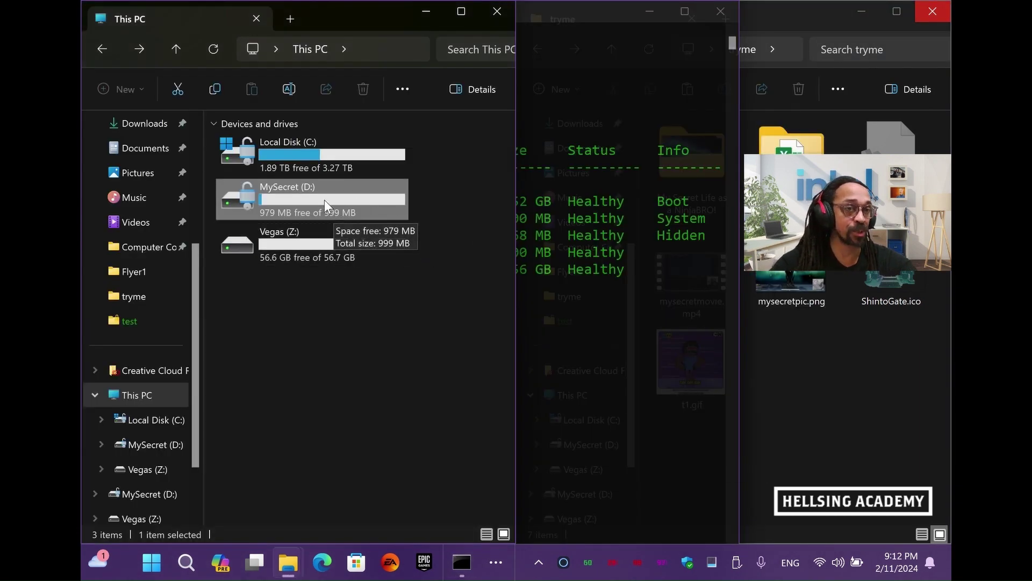
left_click(574, 325)
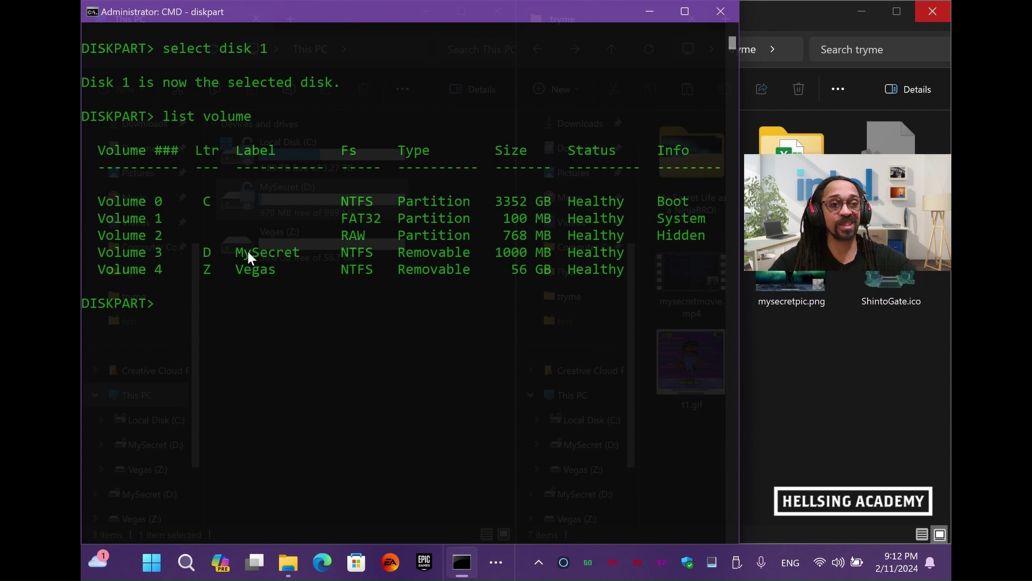
type("select")
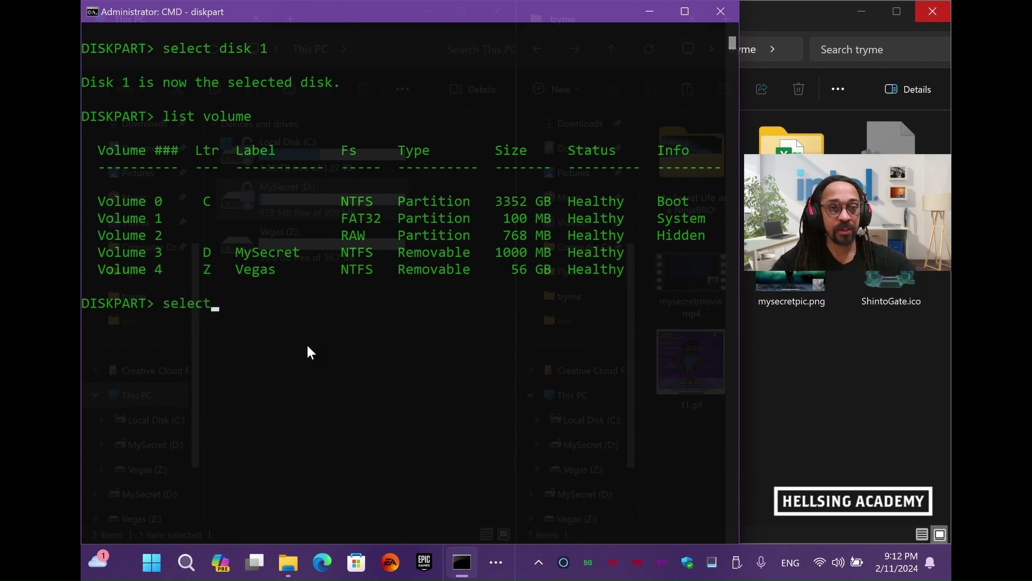
type(" volume 3")
key("Return")
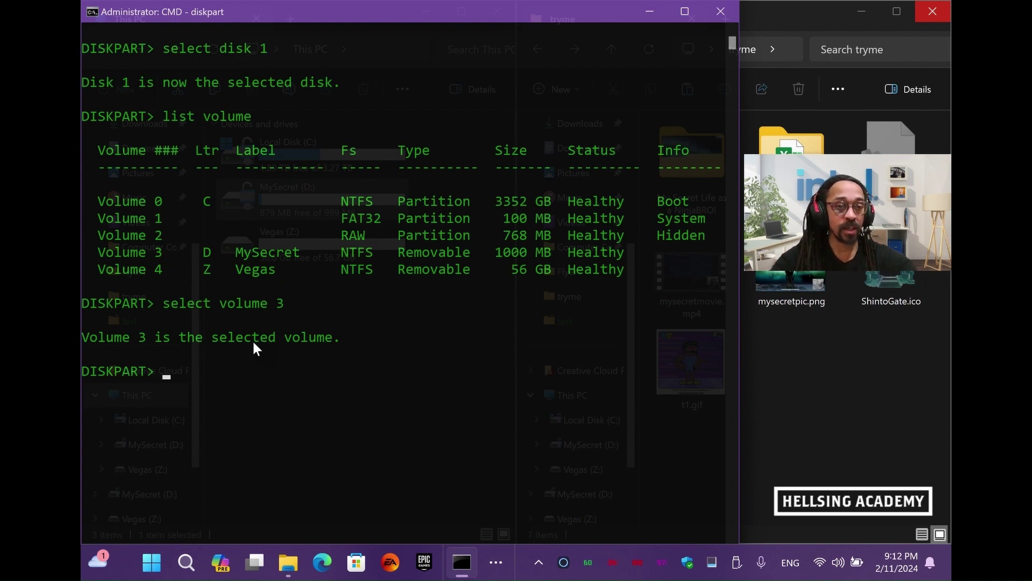
type("remove")
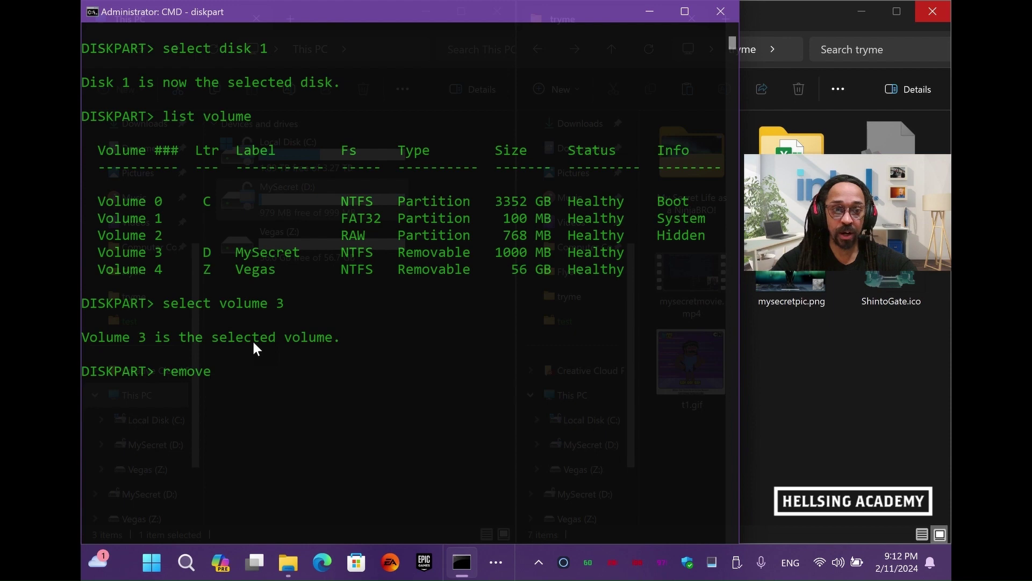
key("Return")
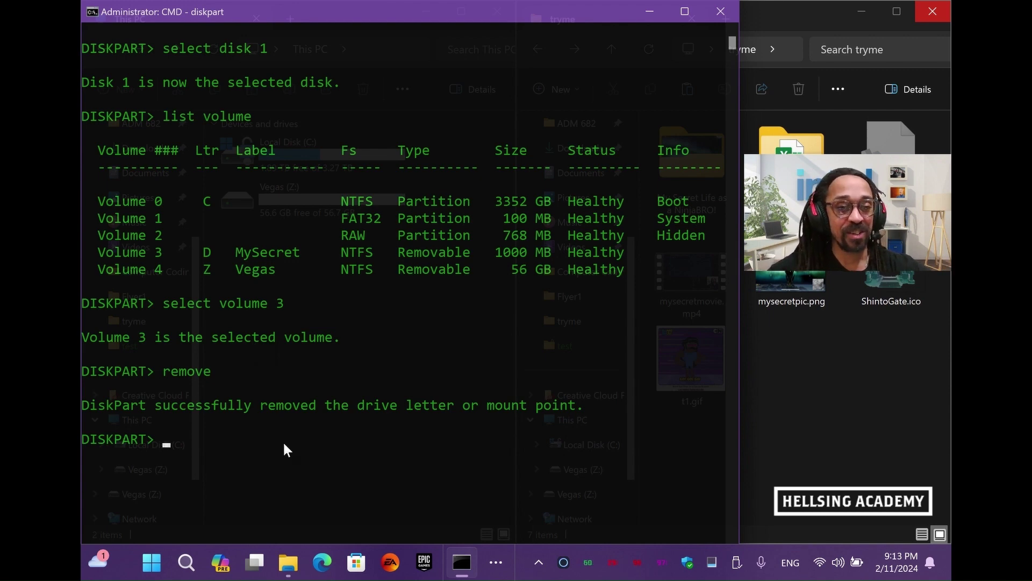
Check This PC, then refresh Disk Management and select MySecret, now without a drive letter
key("alt+Tab")
key("alt+Tab")
key("alt+Tab")
key("alt+Tab")
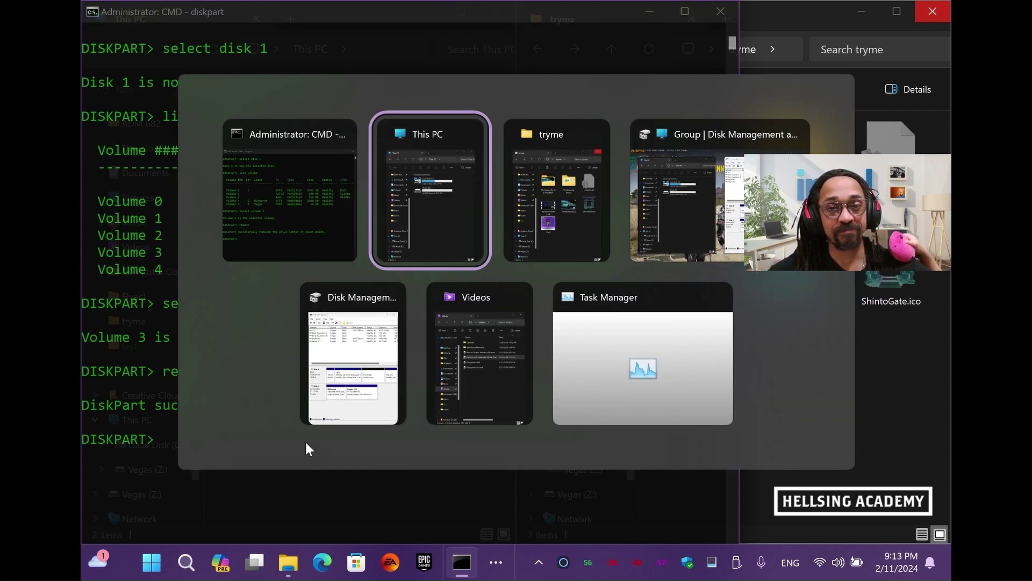
key("alt+Tab")
key("alt+Tab")
key("alt+Tab")
key("alt+Tab")
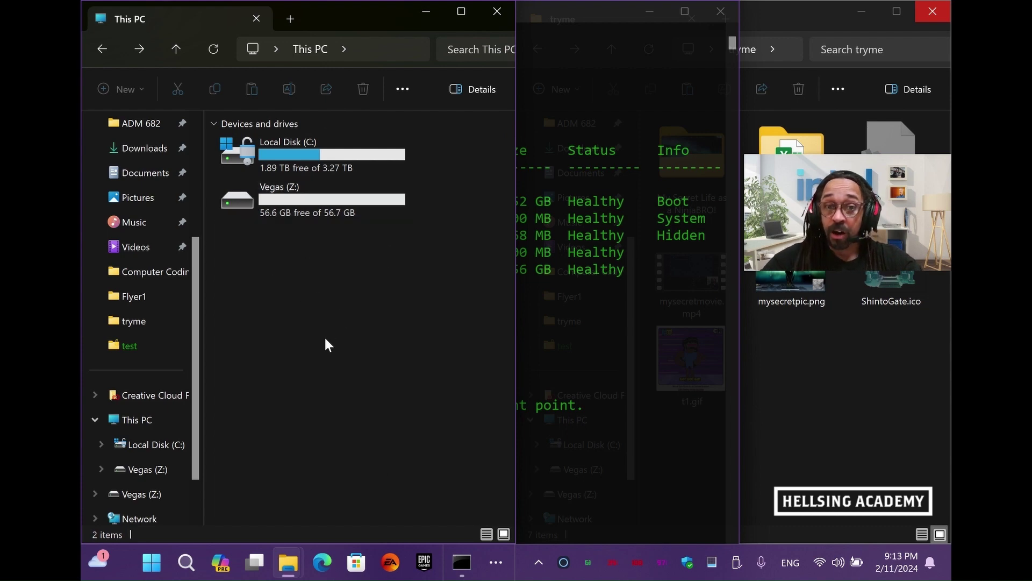
key("alt+Tab")
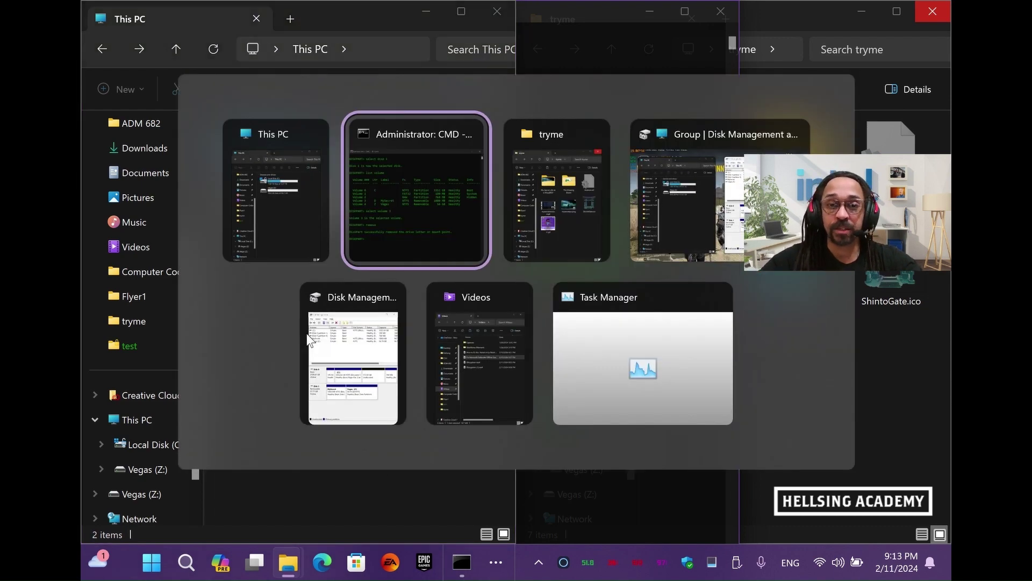
key("alt+Tab")
key("alt+Tab")
key("alt+Tab")
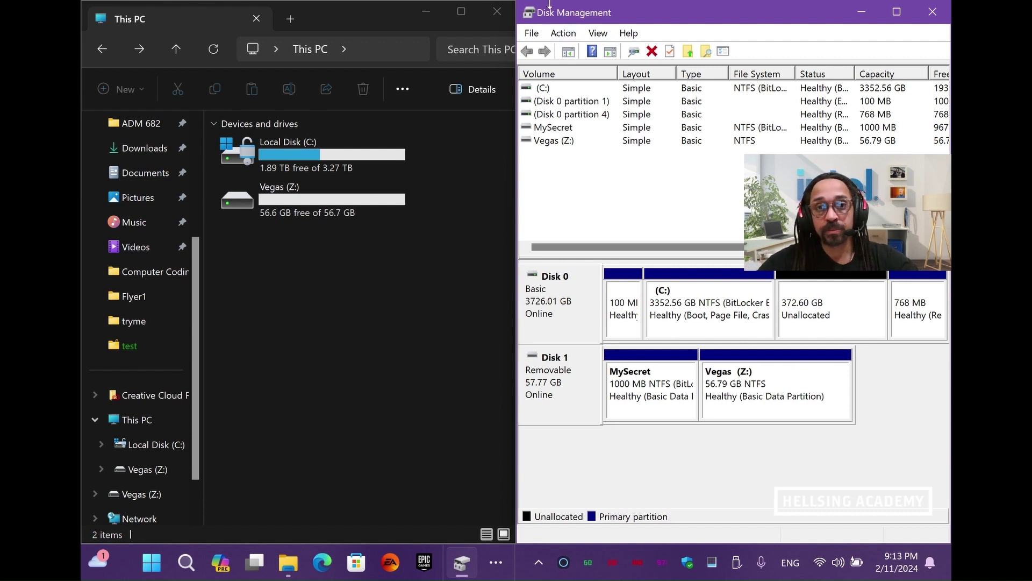
left_click(531, 33)
mouse_move(561, 32)
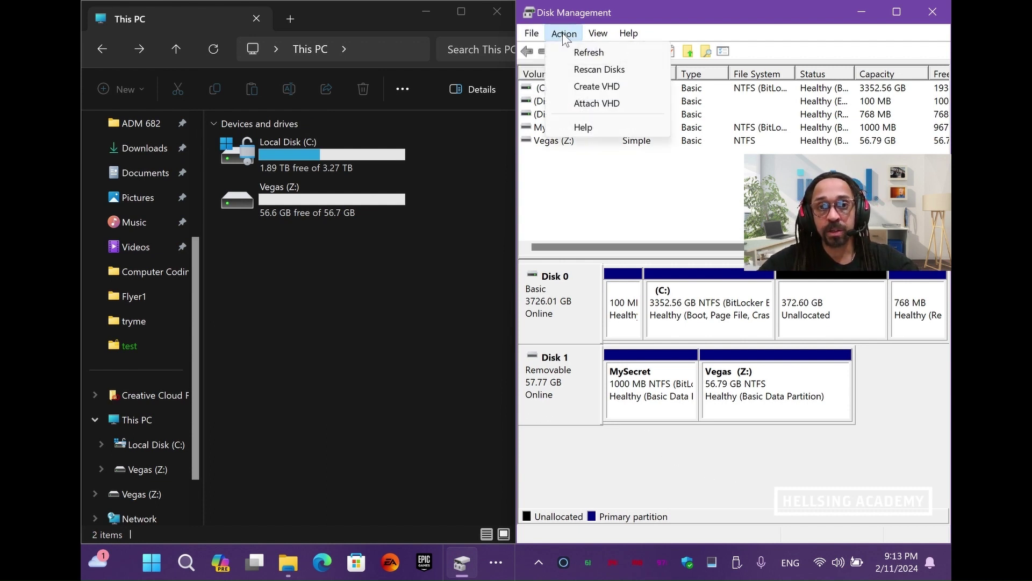
left_click(568, 52)
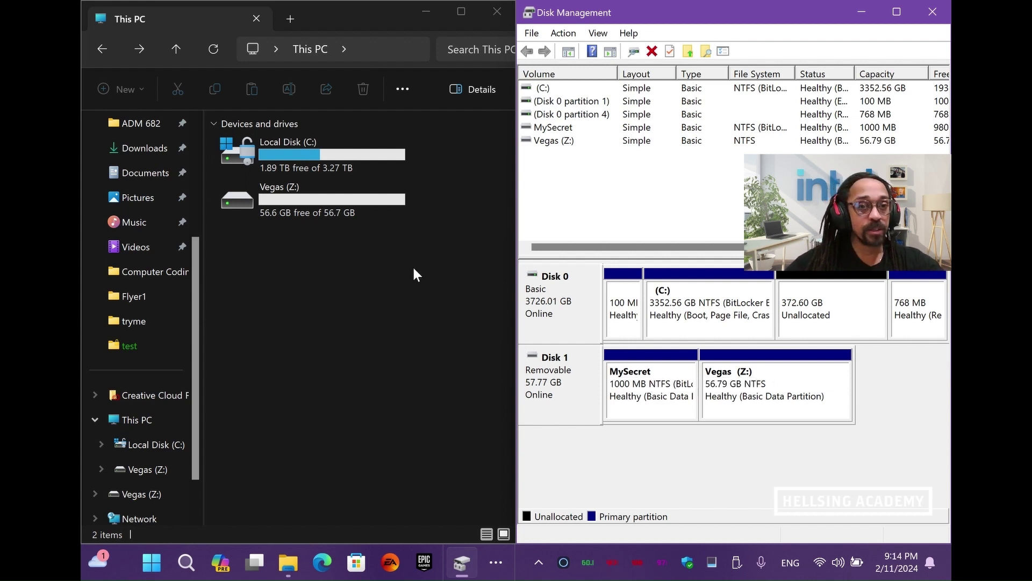
left_click(665, 404)
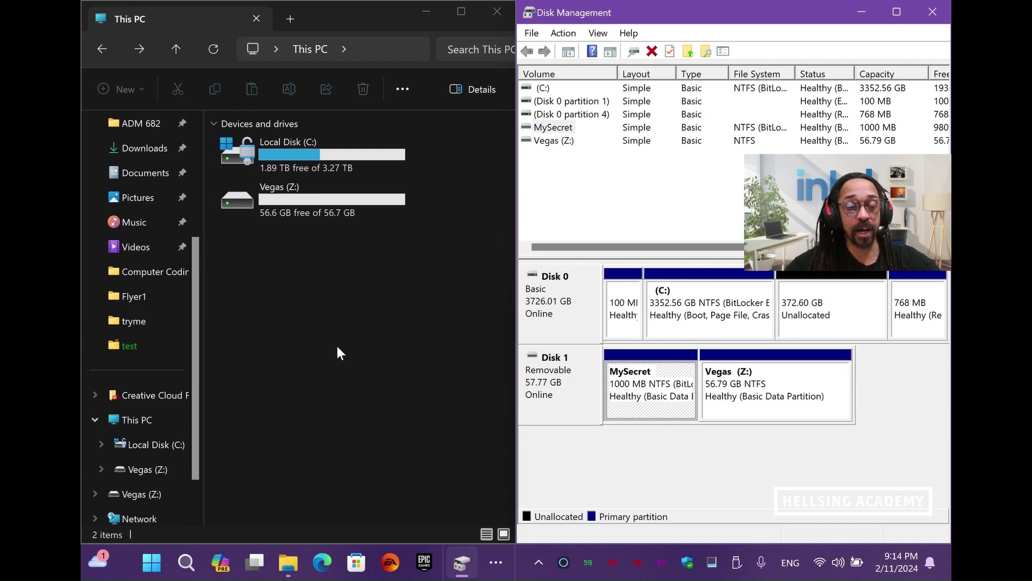
In diskpart, list disks and volumes, select volume 3, and reassign its drive letter
key("alt+Tab")
key("alt+Tab")
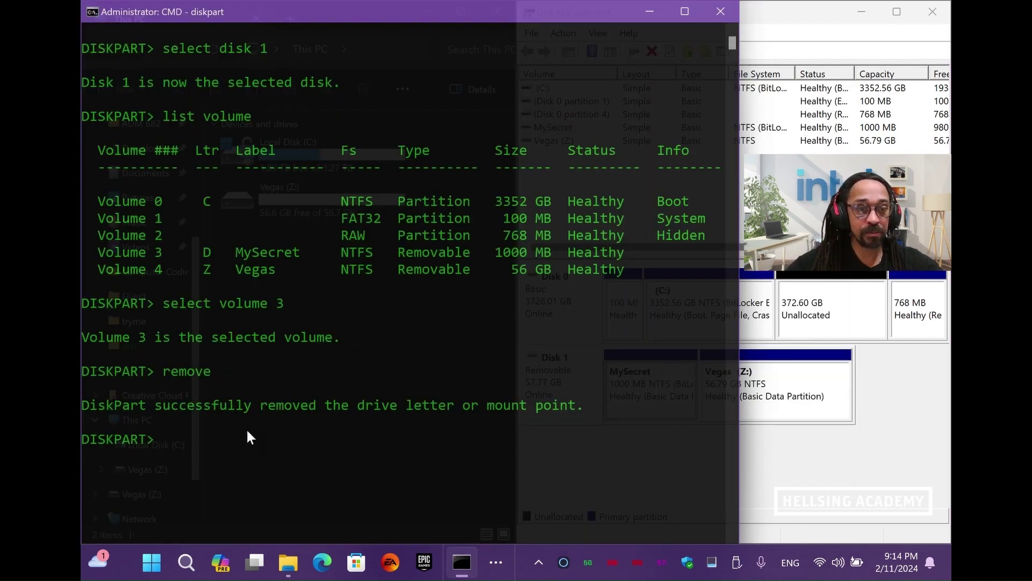
type("list disk")
key("Return")
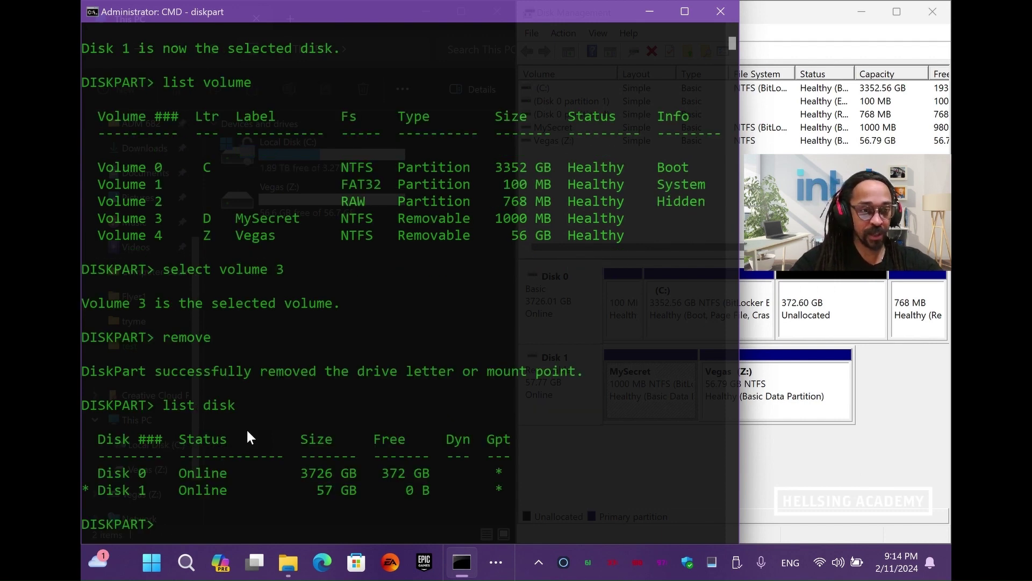
scroll(248, 432, "down", 4)
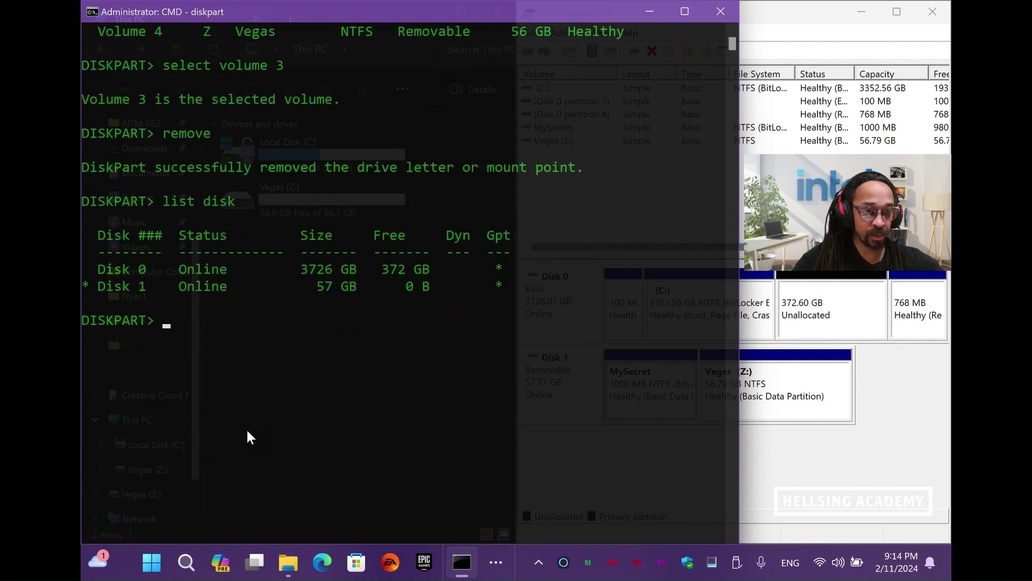
type("list volume")
key("Return")
scroll(247, 430, "down", 2)
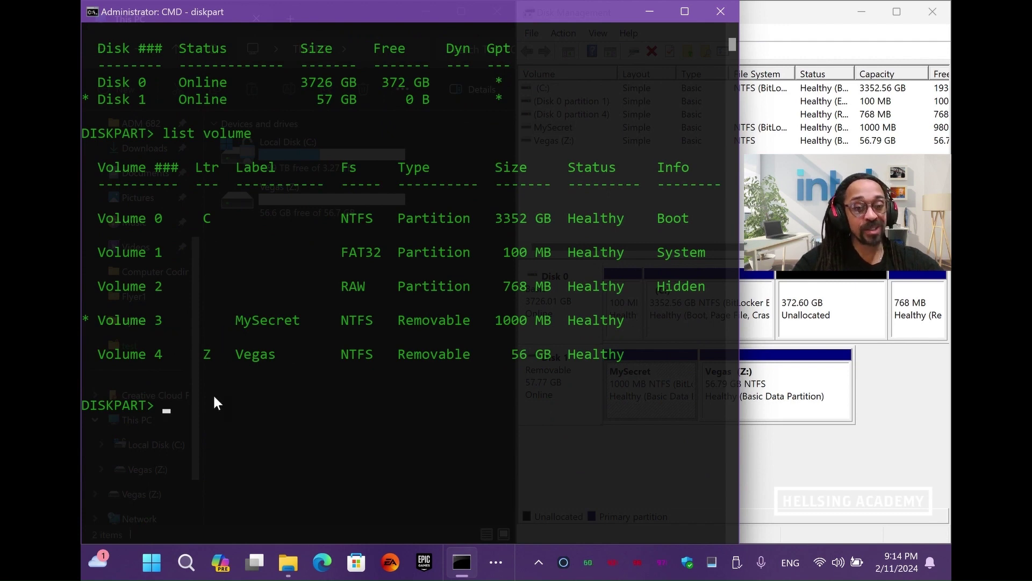
type("select volume 3")
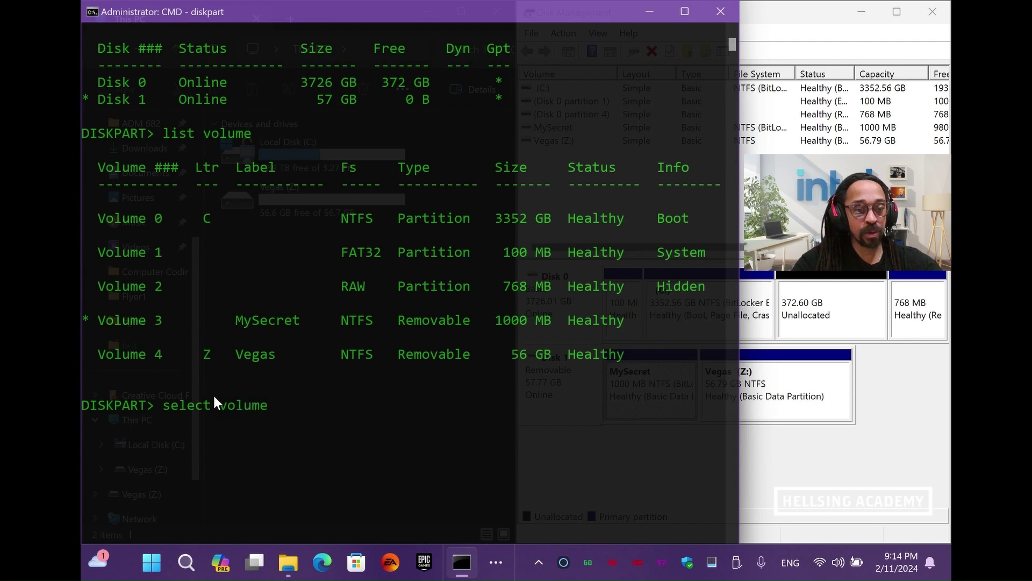
key("Return")
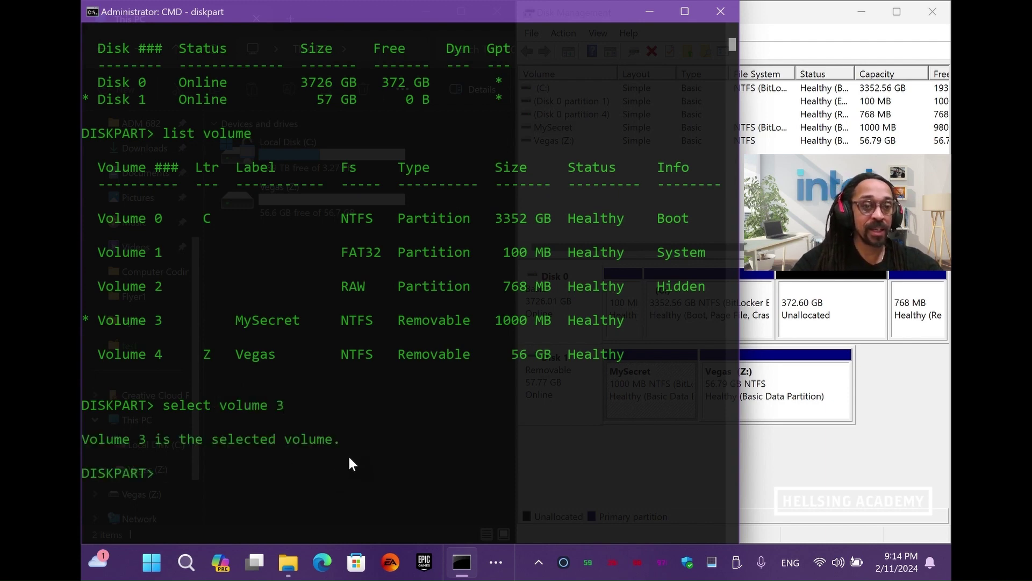
type("as")
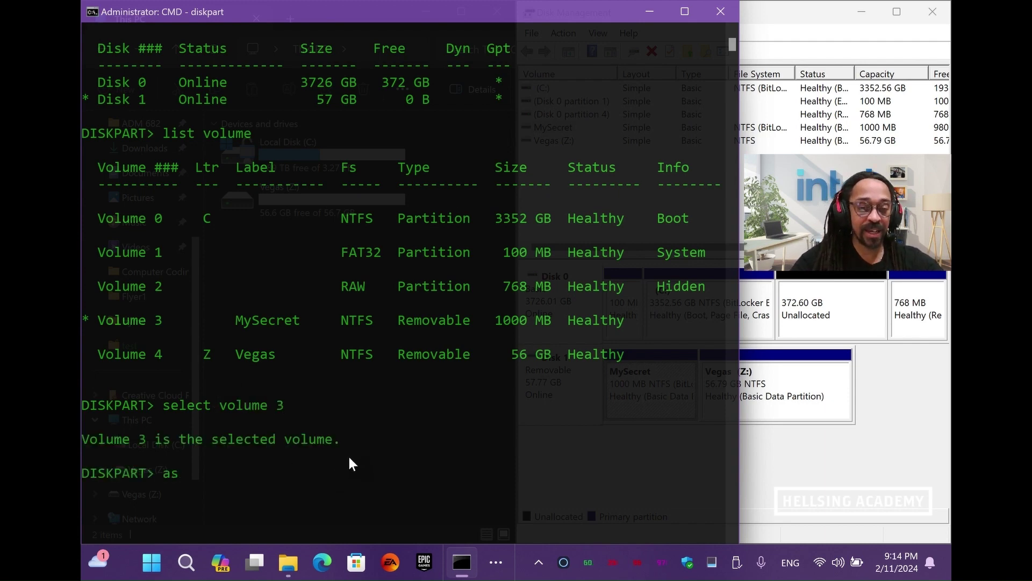
type("sign")
key("Return")
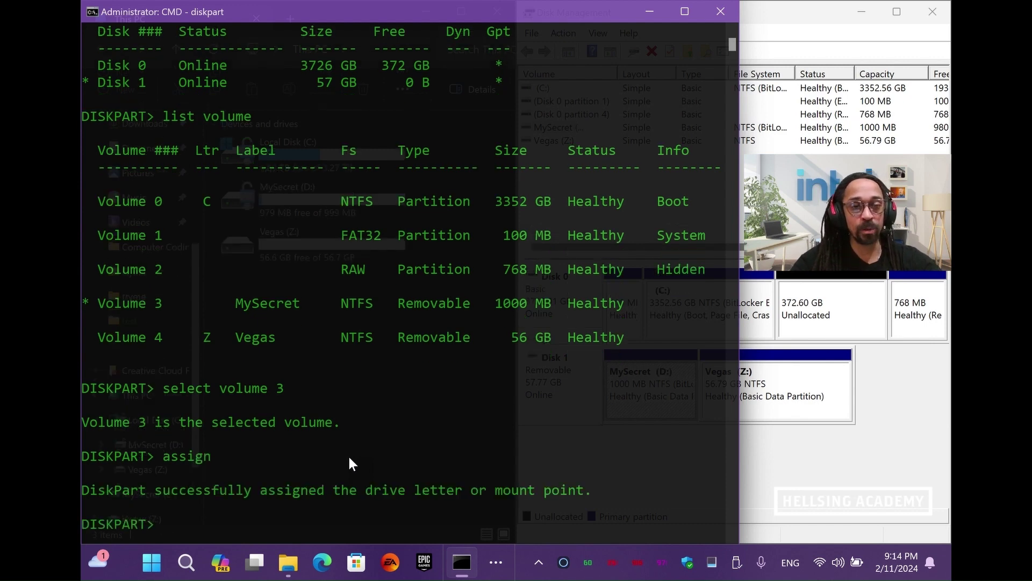
key("alt+Tab")
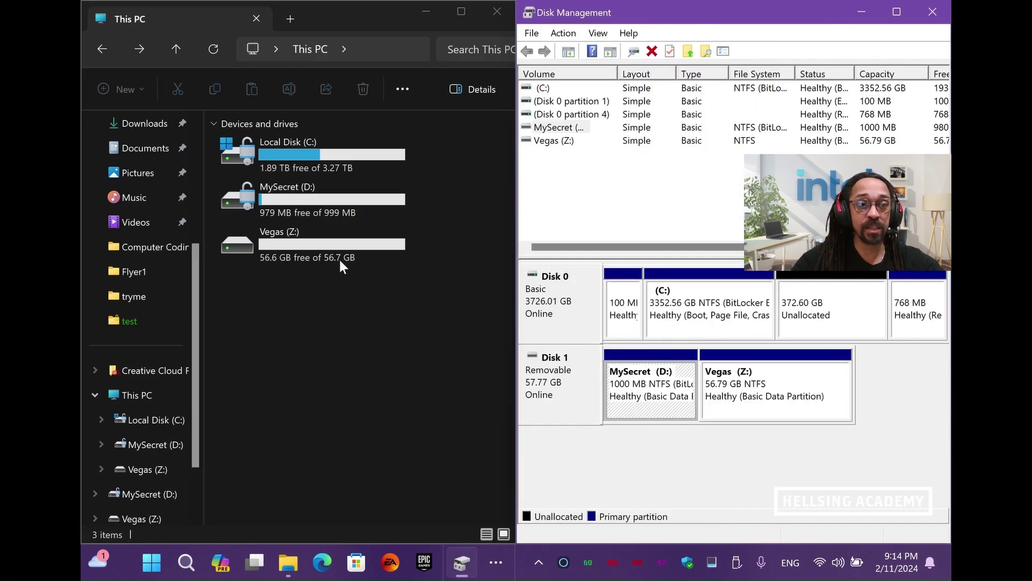
Open MySecret (D:) and its My Secret Life as a NinjaBRO! folder
double_click(351, 203)
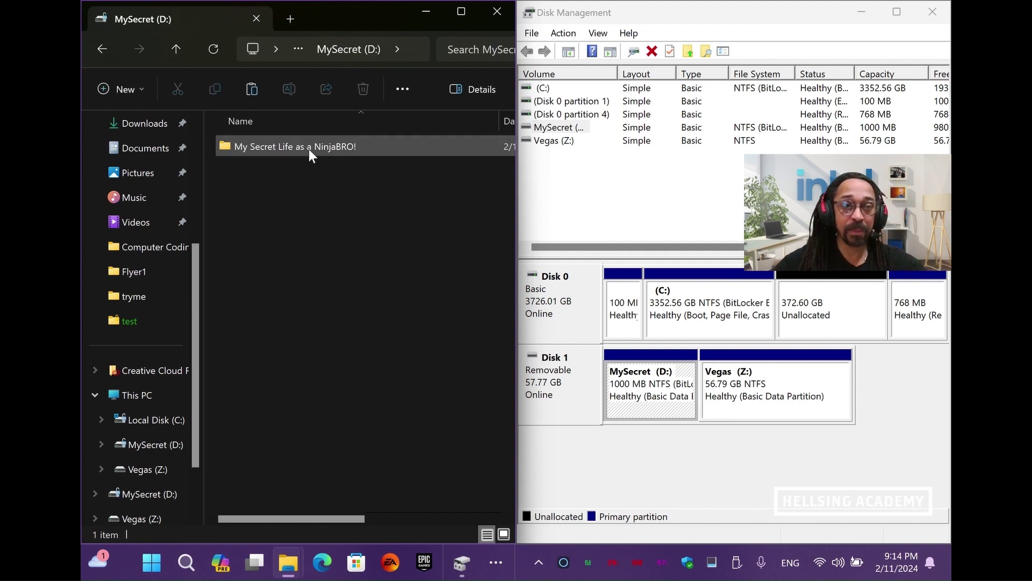
double_click(307, 149)
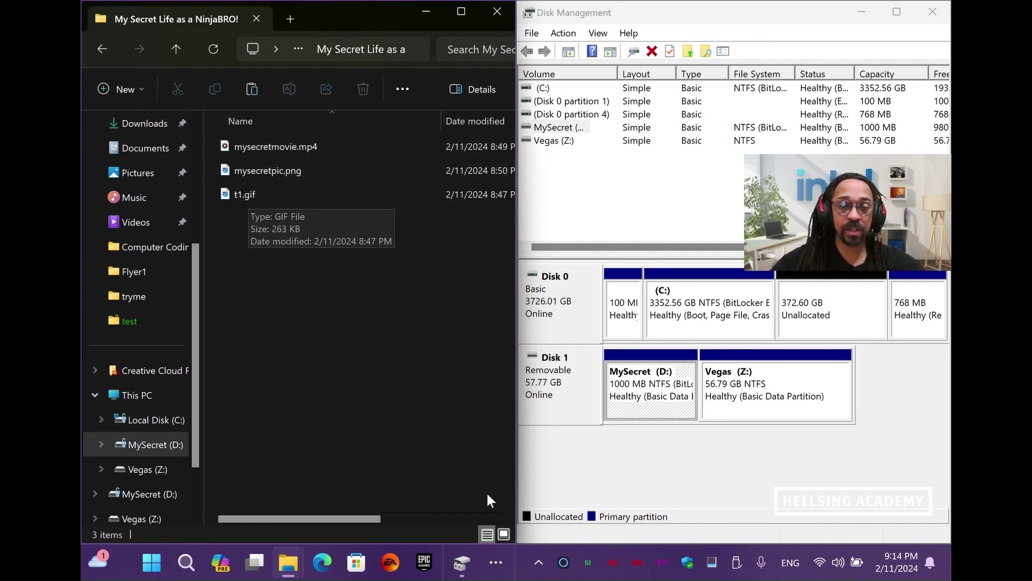
left_click(495, 566)
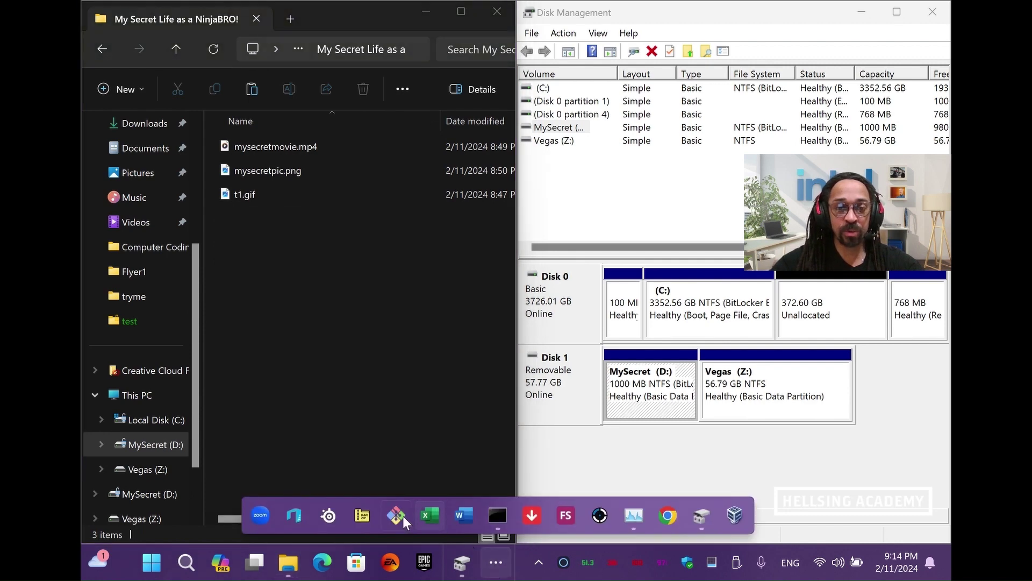
In 7-Zip, browse to D:\My Secret Life as a NinjaBRO! and open mysecretmovie.mp4 as an archive
left_click(366, 512)
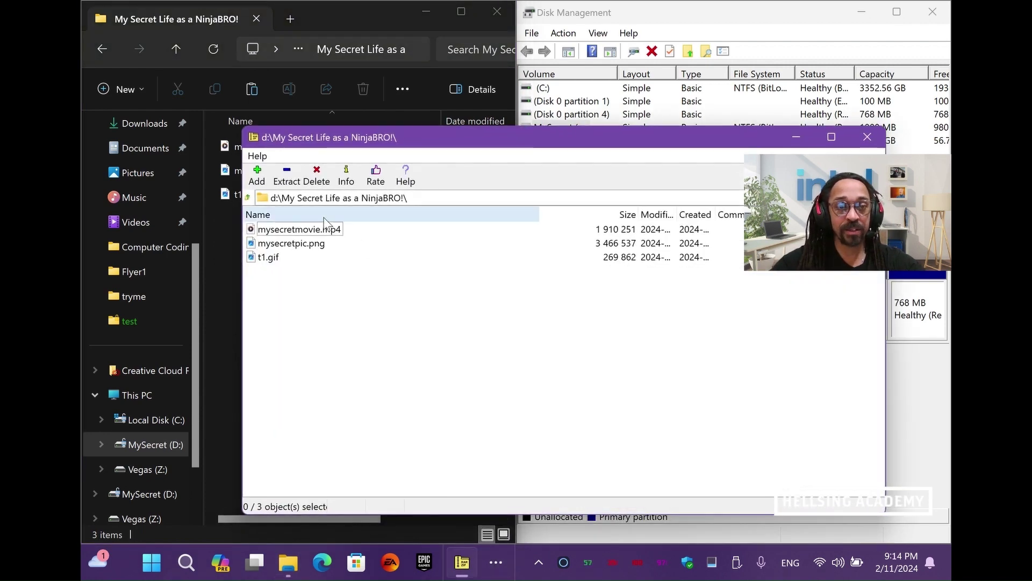
left_click(250, 198)
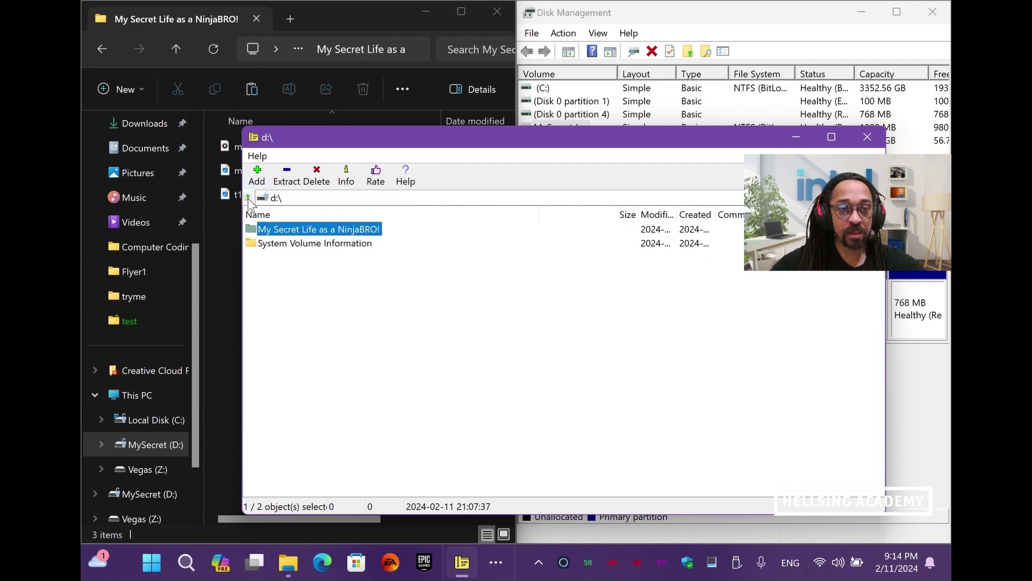
left_click(248, 197)
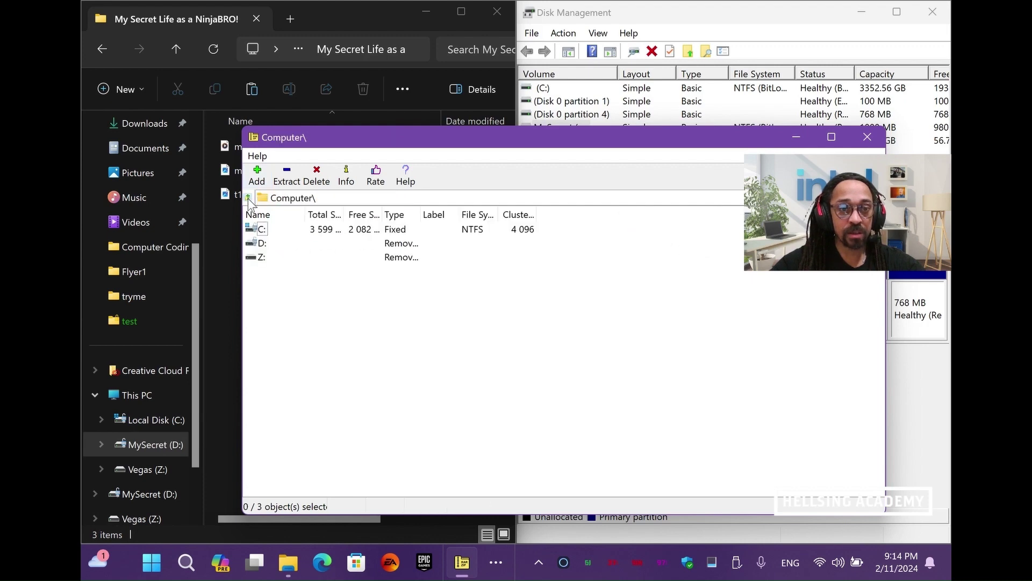
double_click(257, 243)
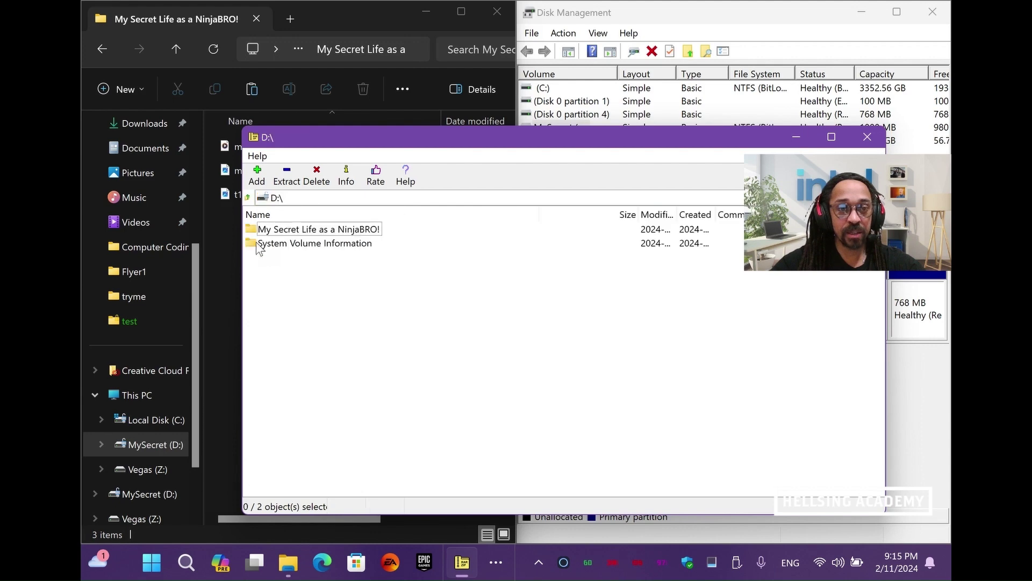
double_click(297, 230)
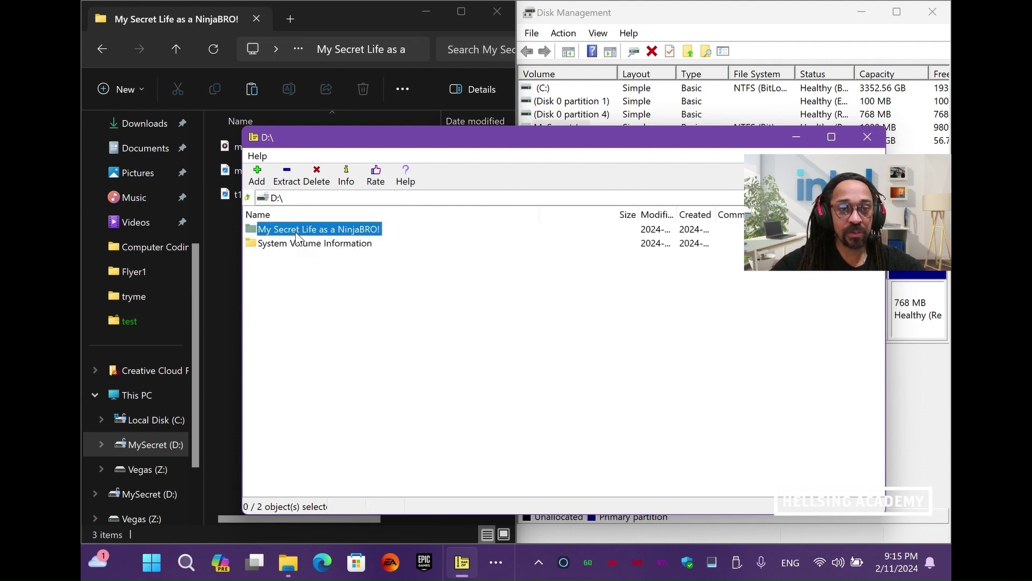
double_click(283, 232)
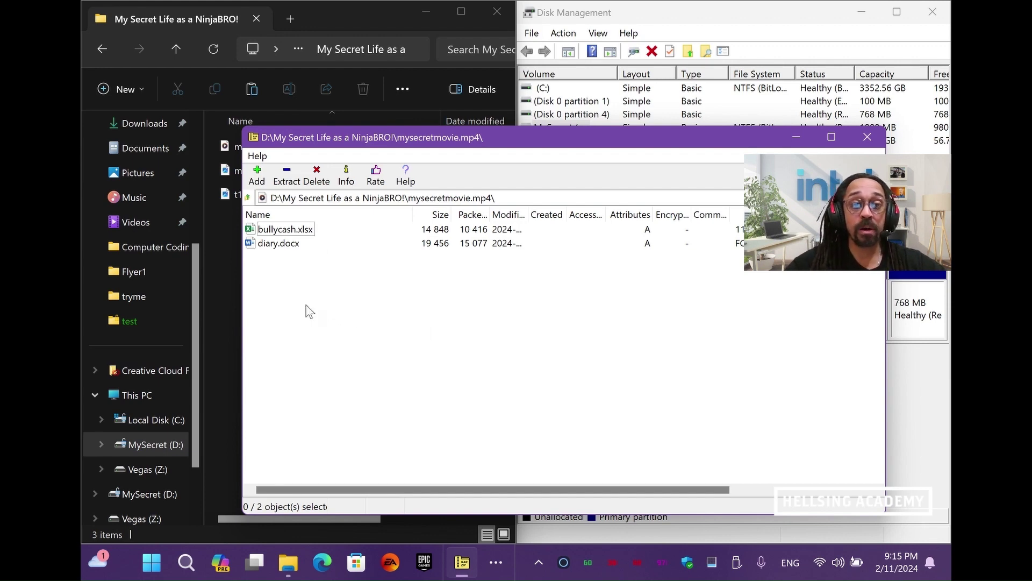
left_click(227, 265)
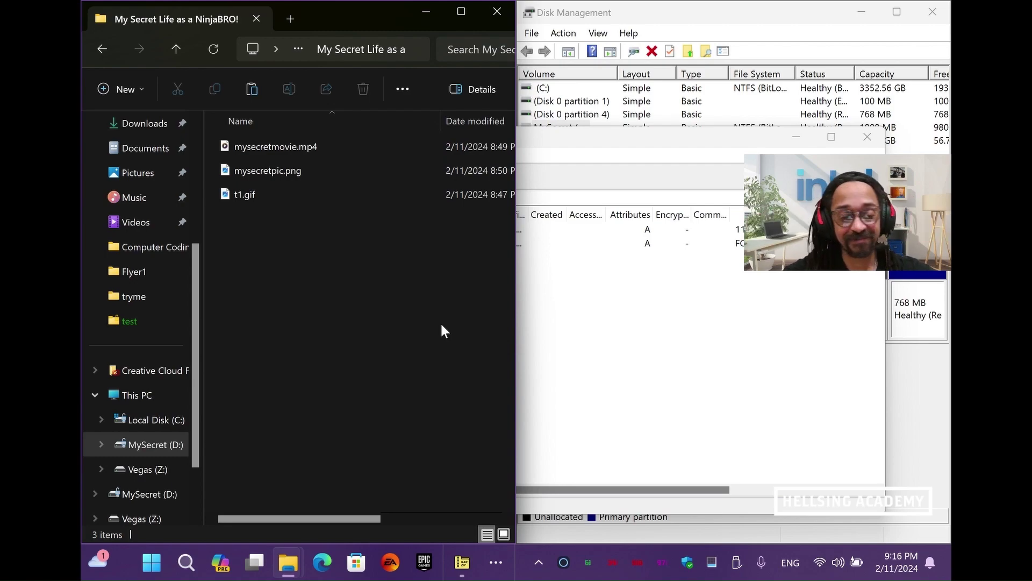
key("alt+i")
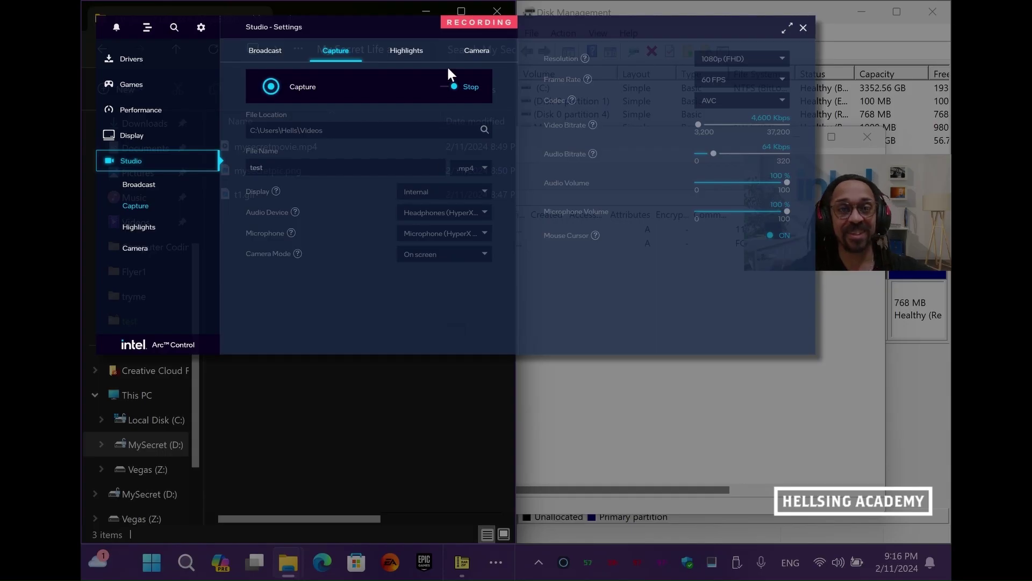
key("alt+i")
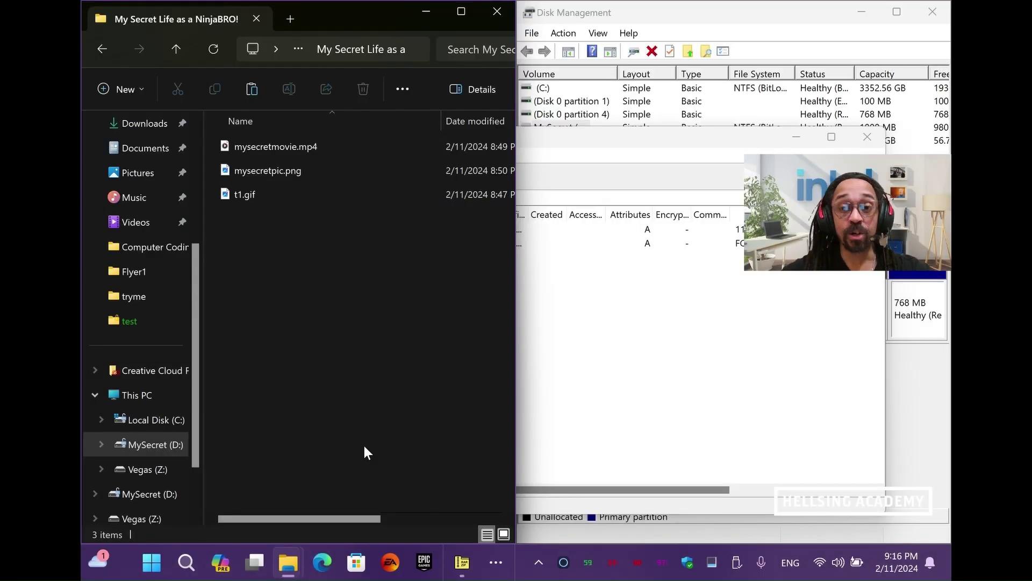